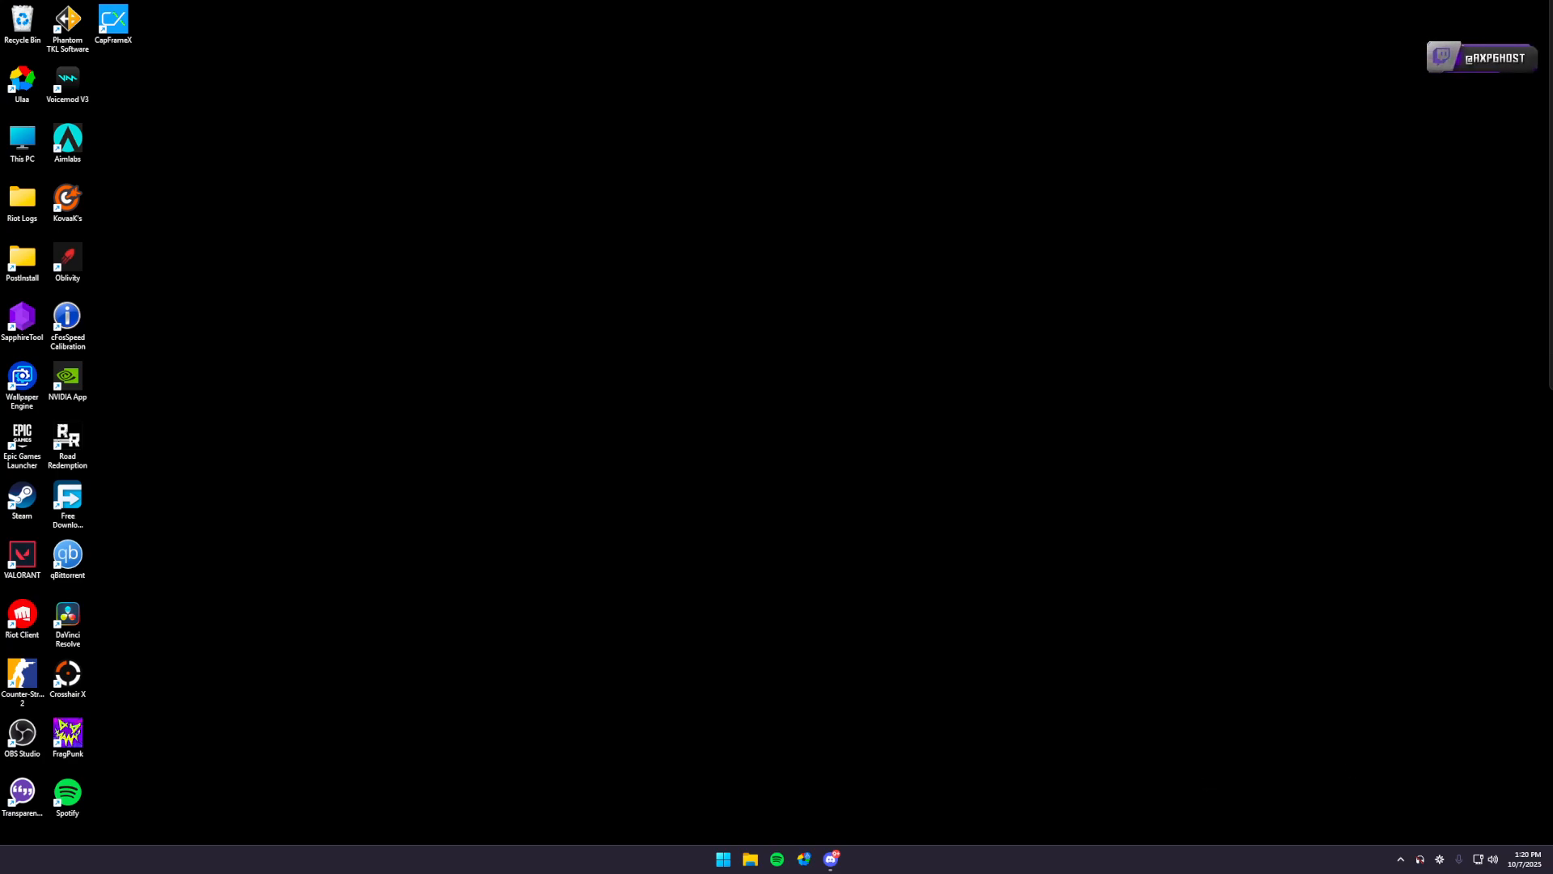
left_click_drag(1552, 395, 772, 2)
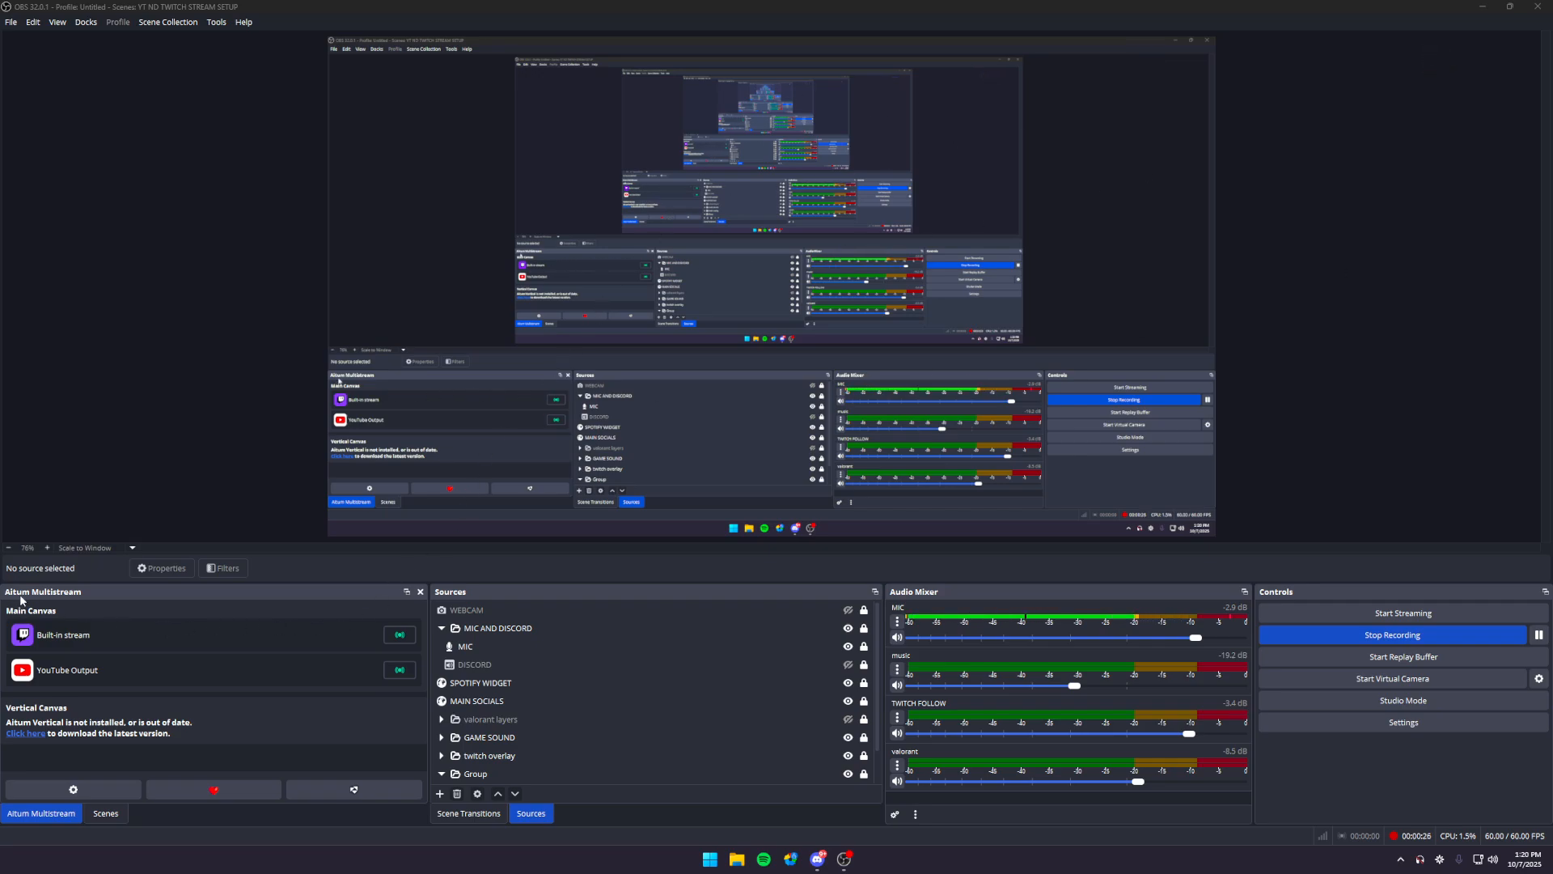
- Close the Aitum Multistream dock and dismiss the dockable window notice
left_click(420, 592)
left_click(901, 448)
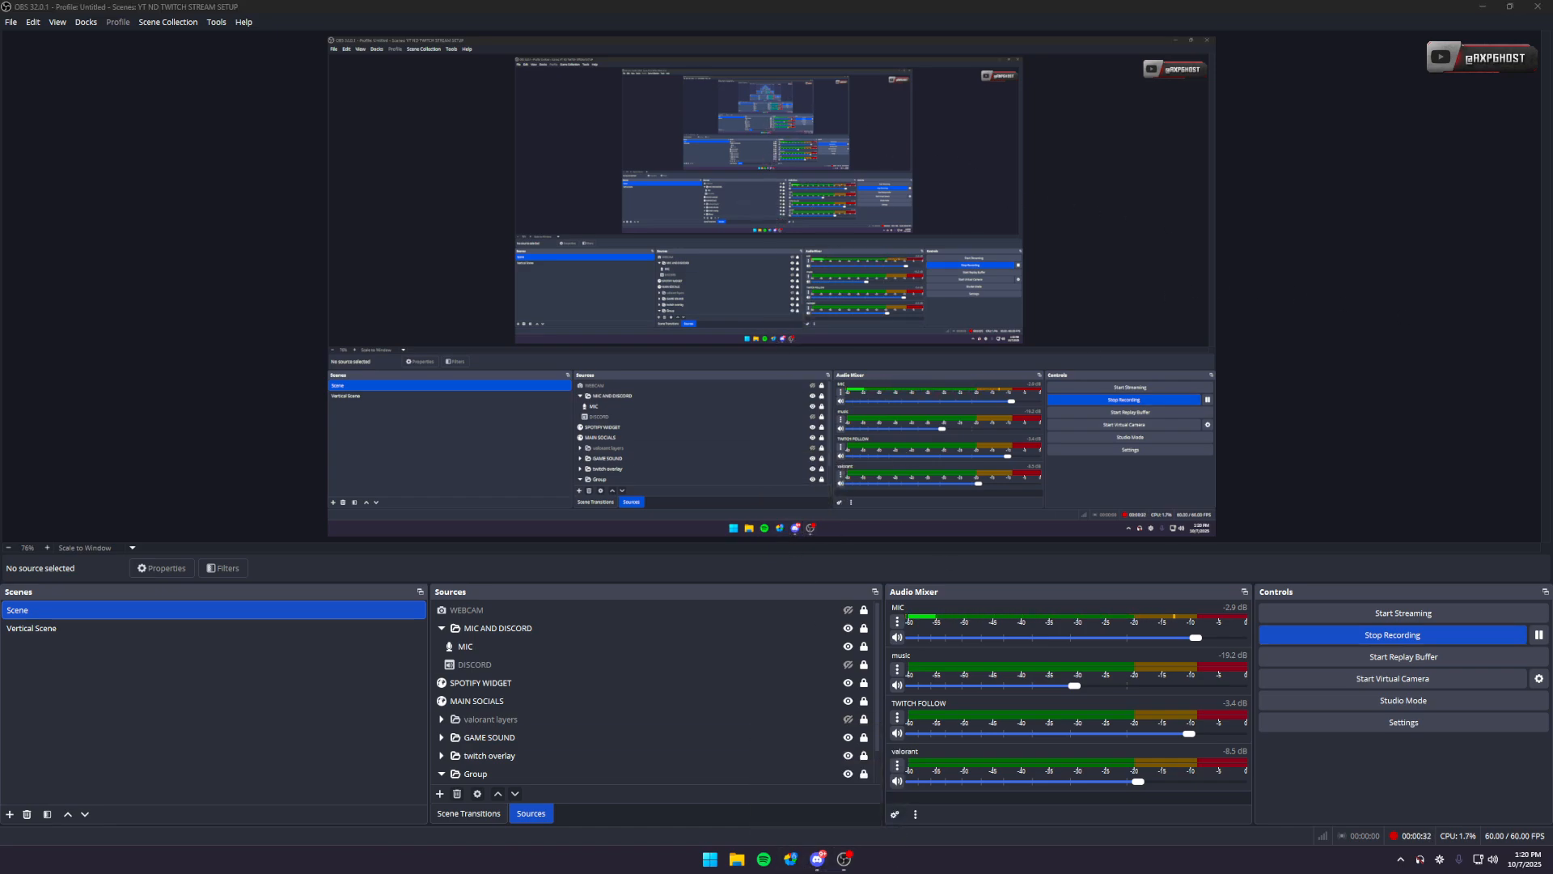
- Switch to Discord, follow the aitum.tv Multistream link in the setup guide, start the free plugin download and close the page
left_click(817, 858)
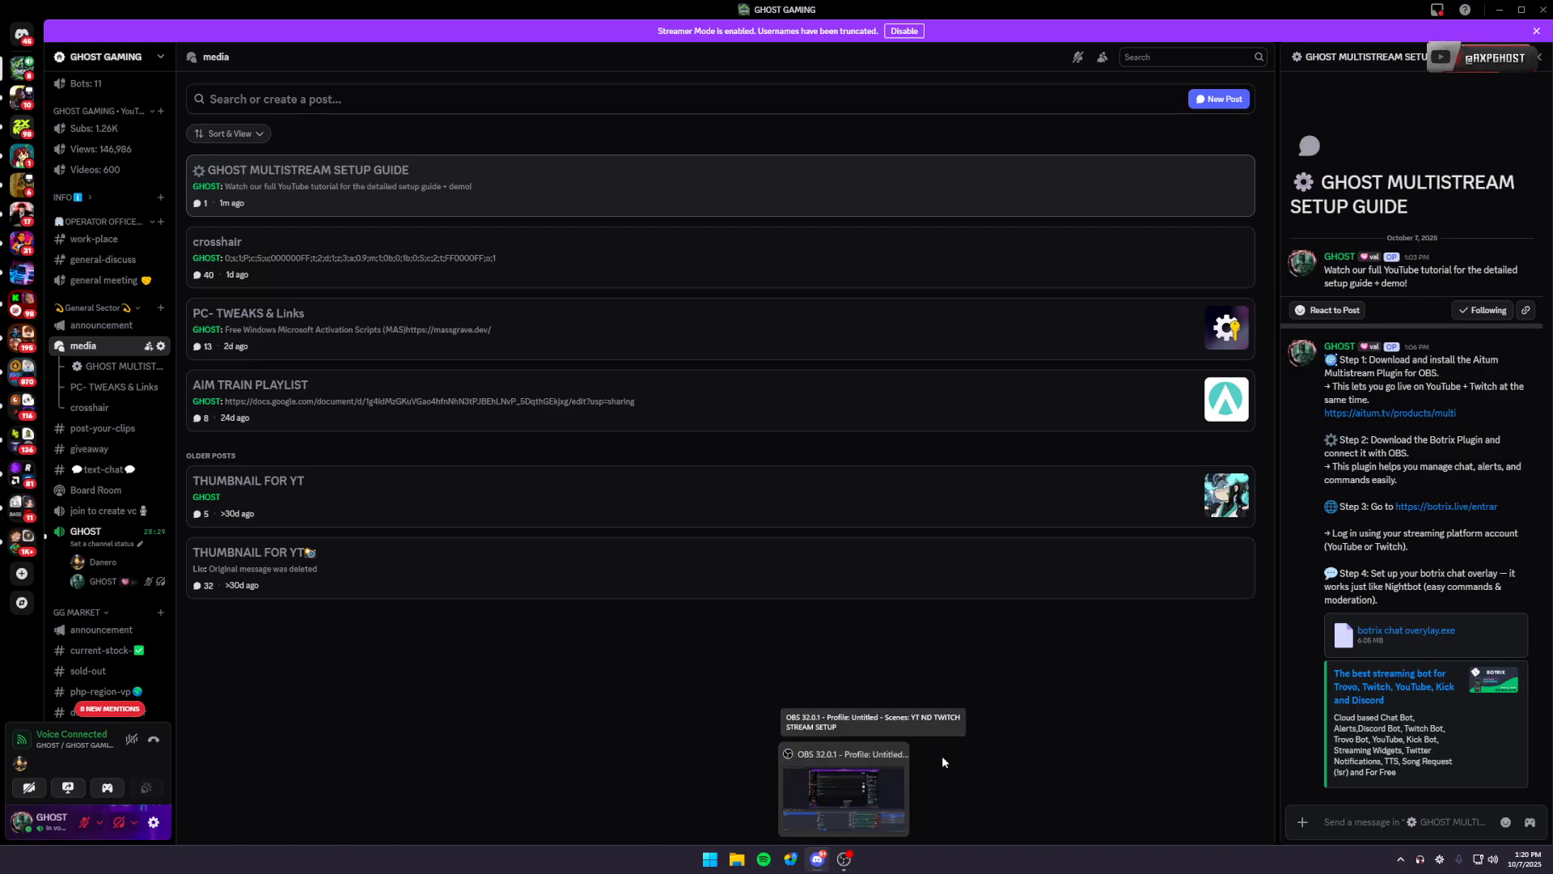
left_click(1432, 413)
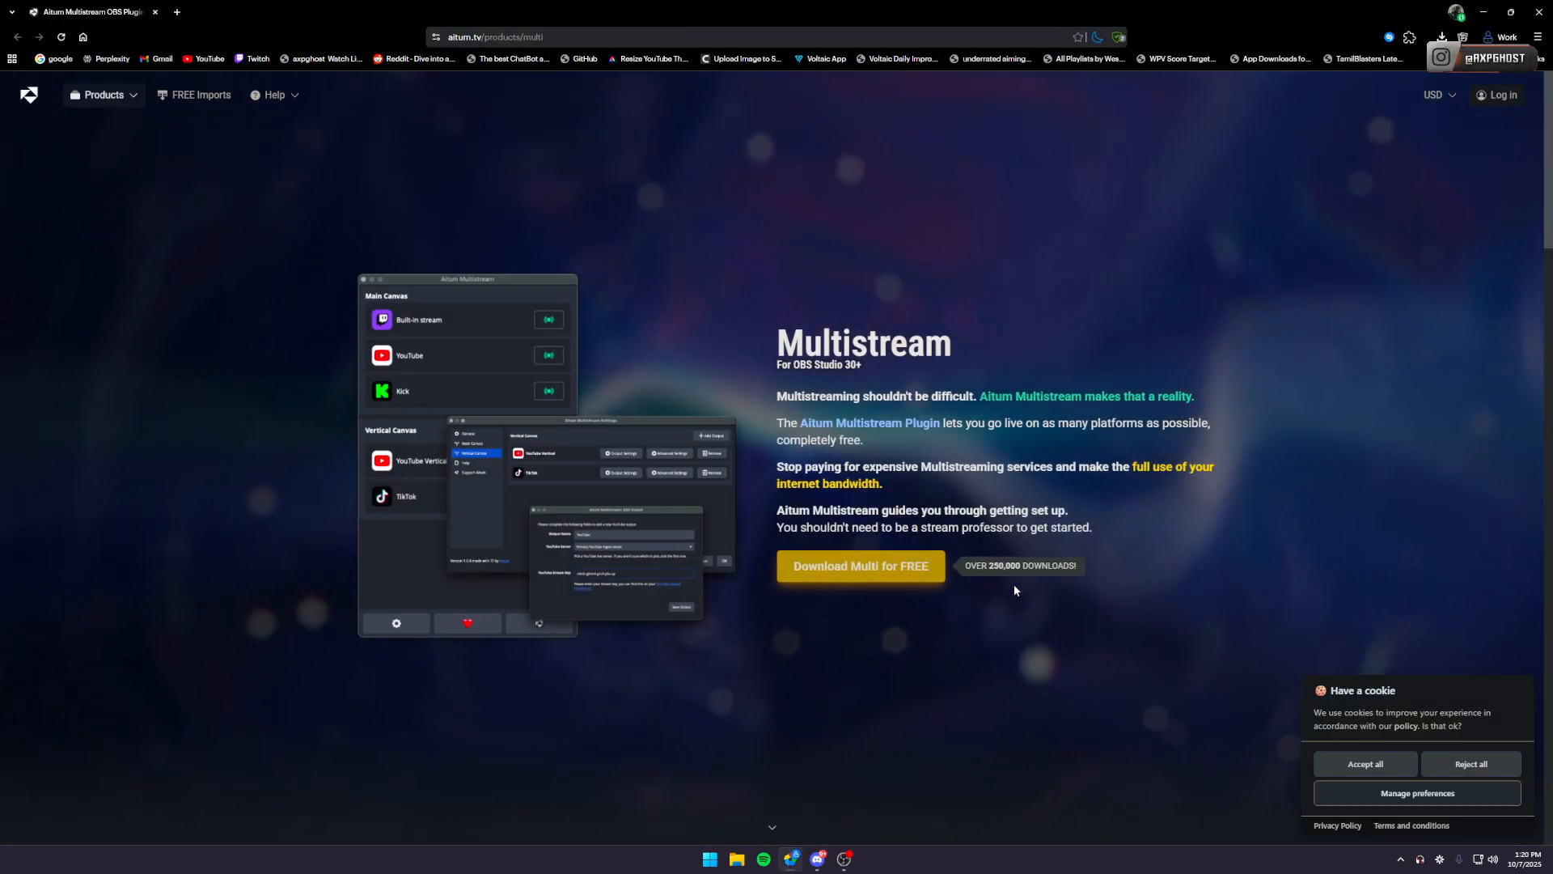
left_click(869, 583)
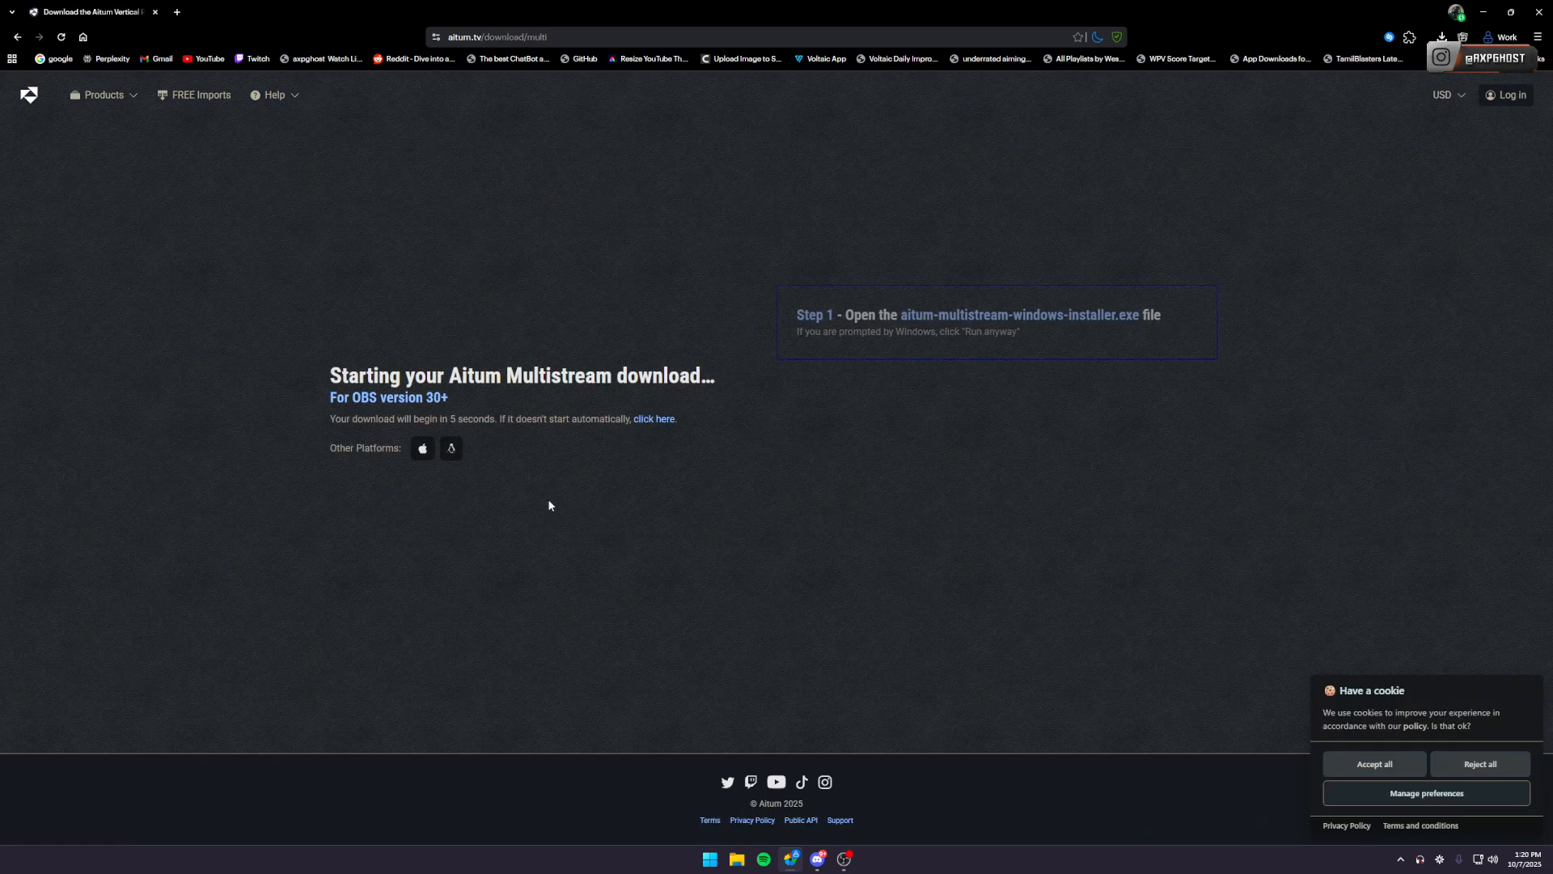
left_click_drag(514, 418, 440, 419)
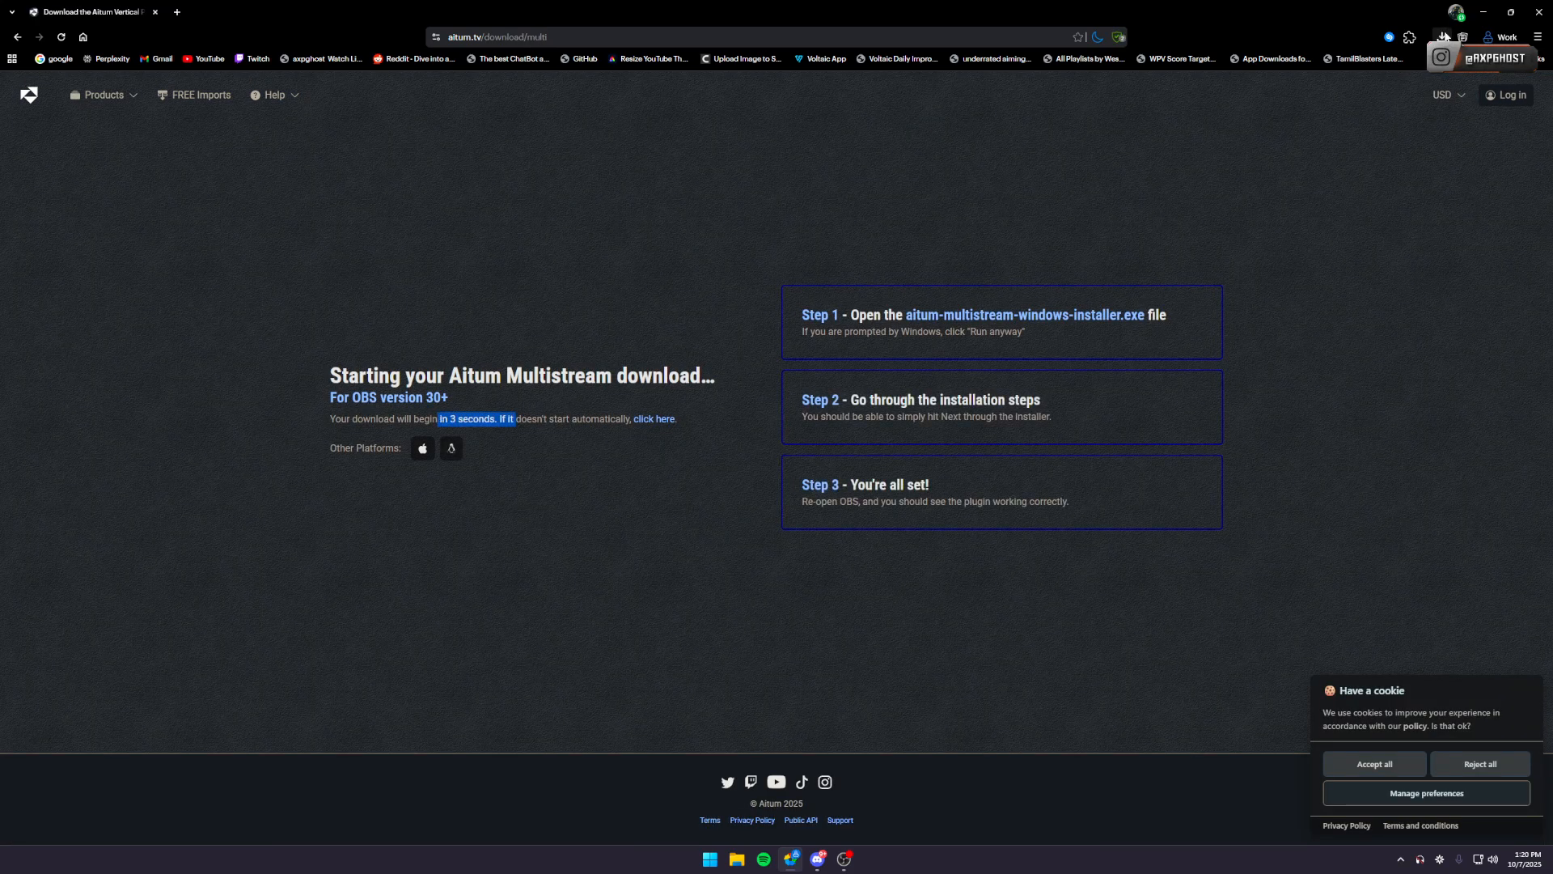
left_click(1442, 36)
left_click(999, 145)
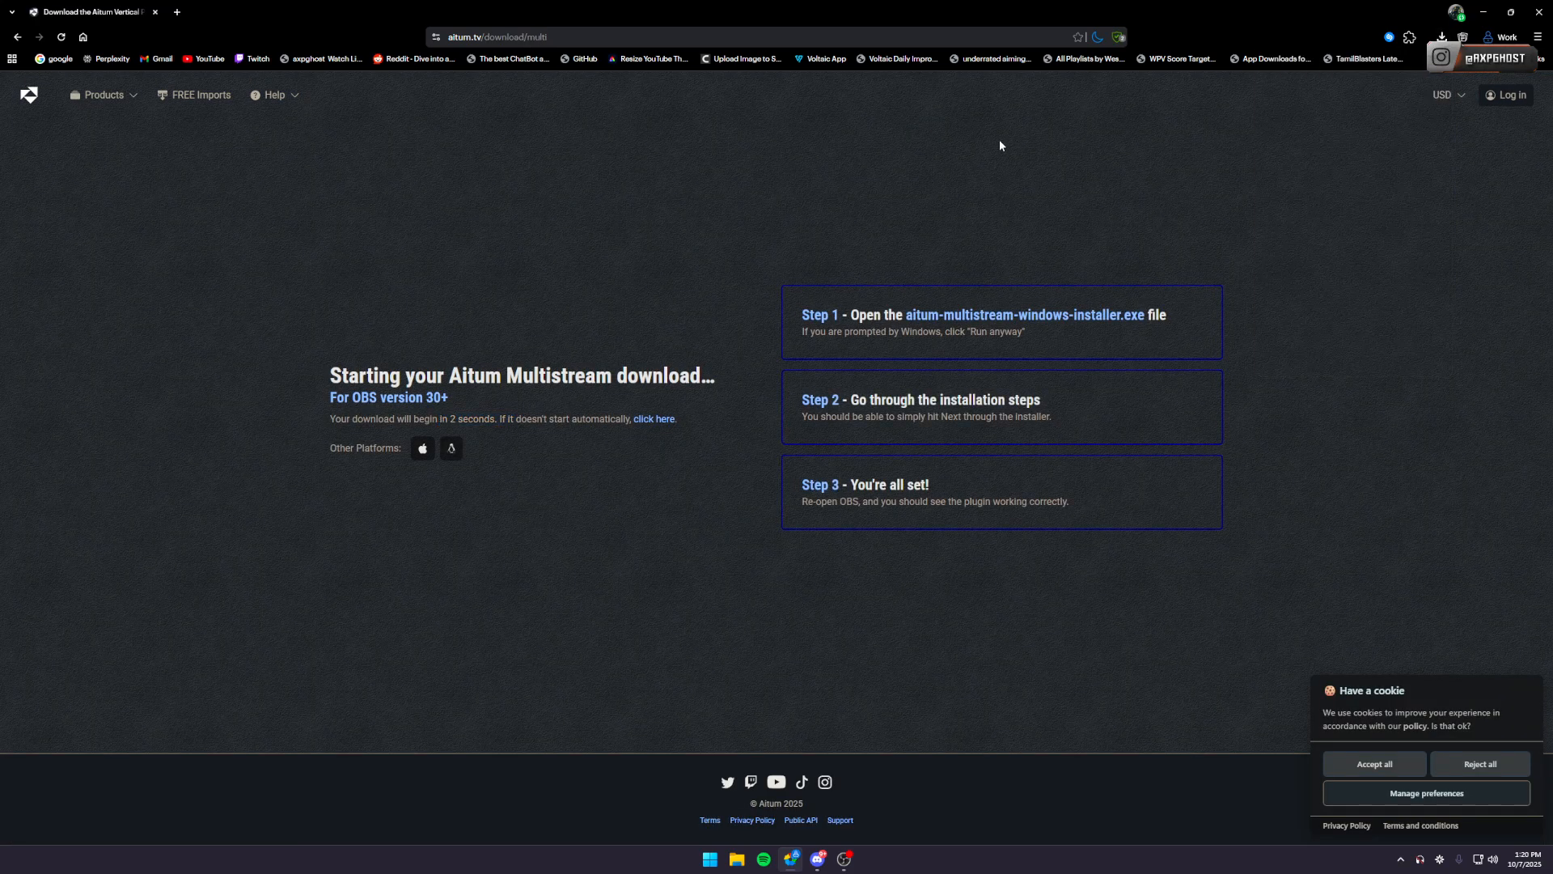
left_click(156, 13)
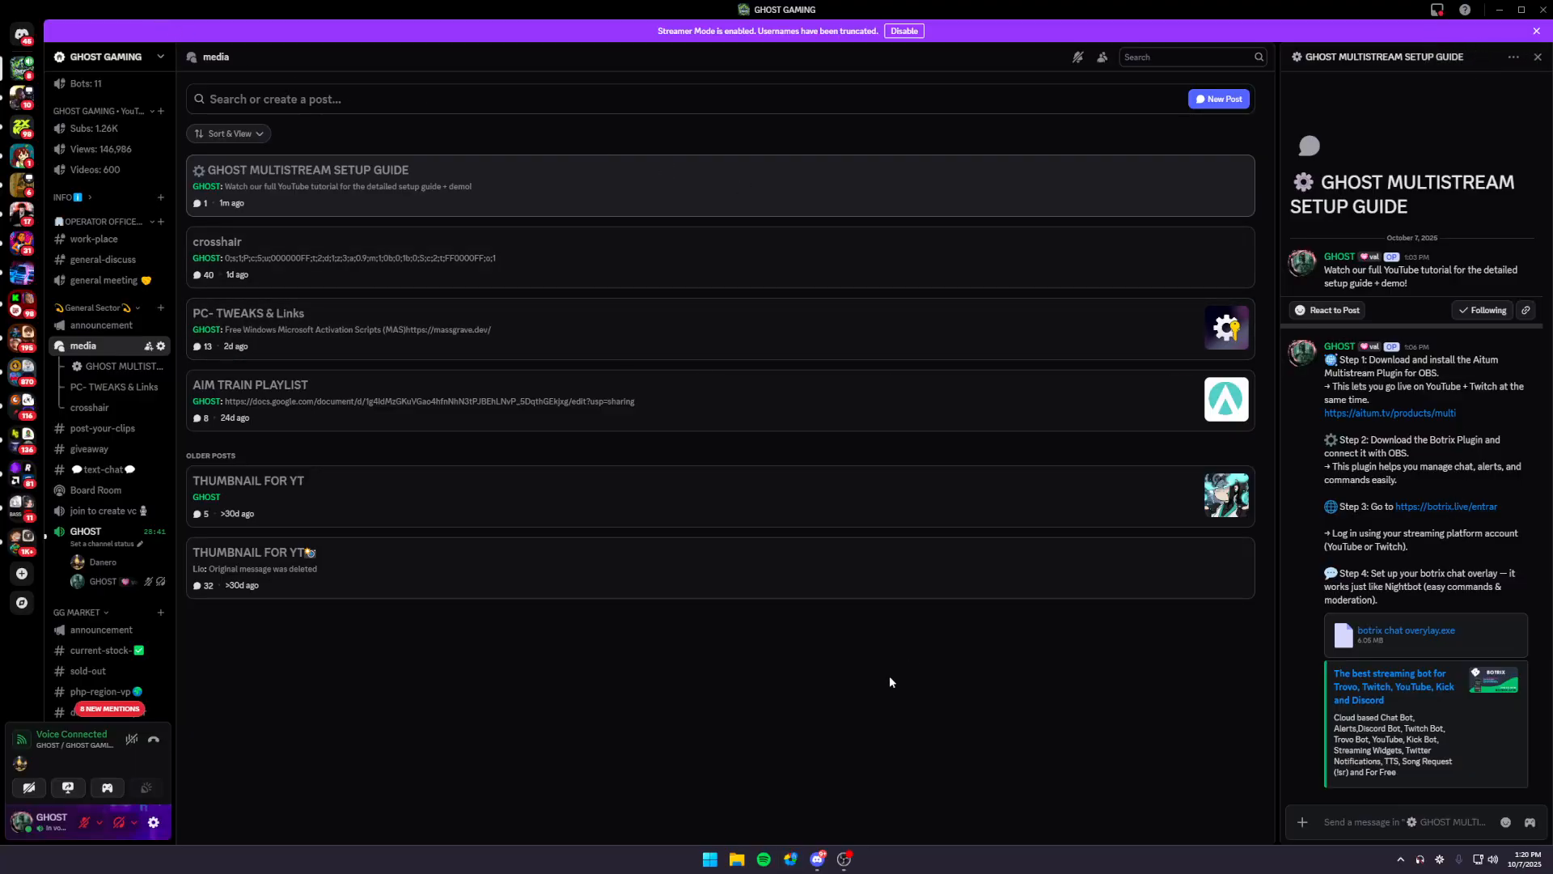
- Return to OBS, enable the Aitum Multistream dock and bring it in front of the Scenes dock
left_click(843, 858)
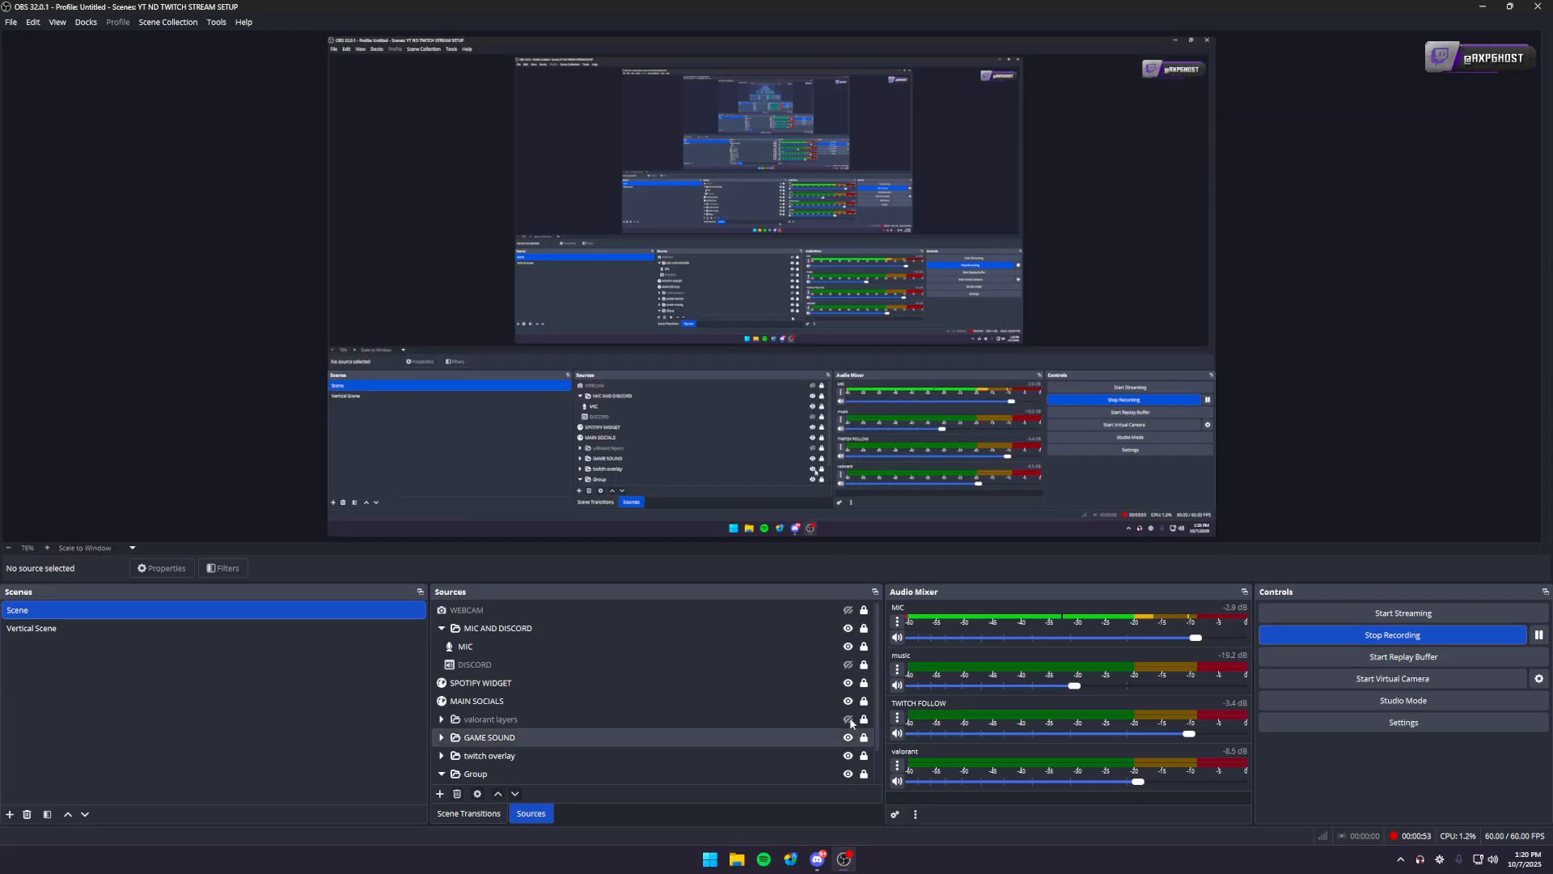
left_click(97, 25)
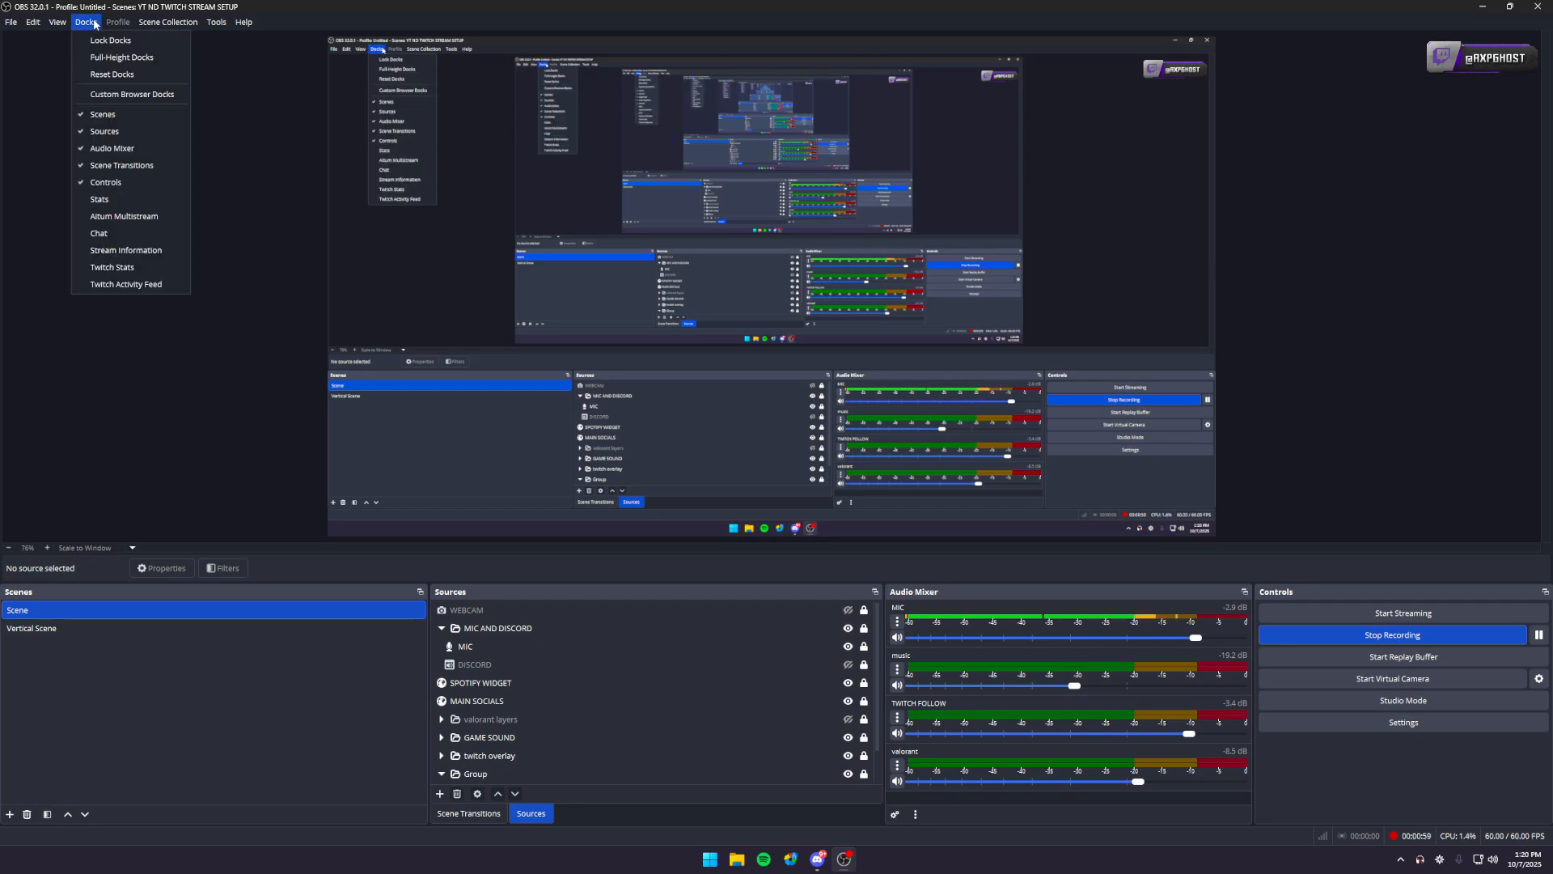
left_click(110, 217)
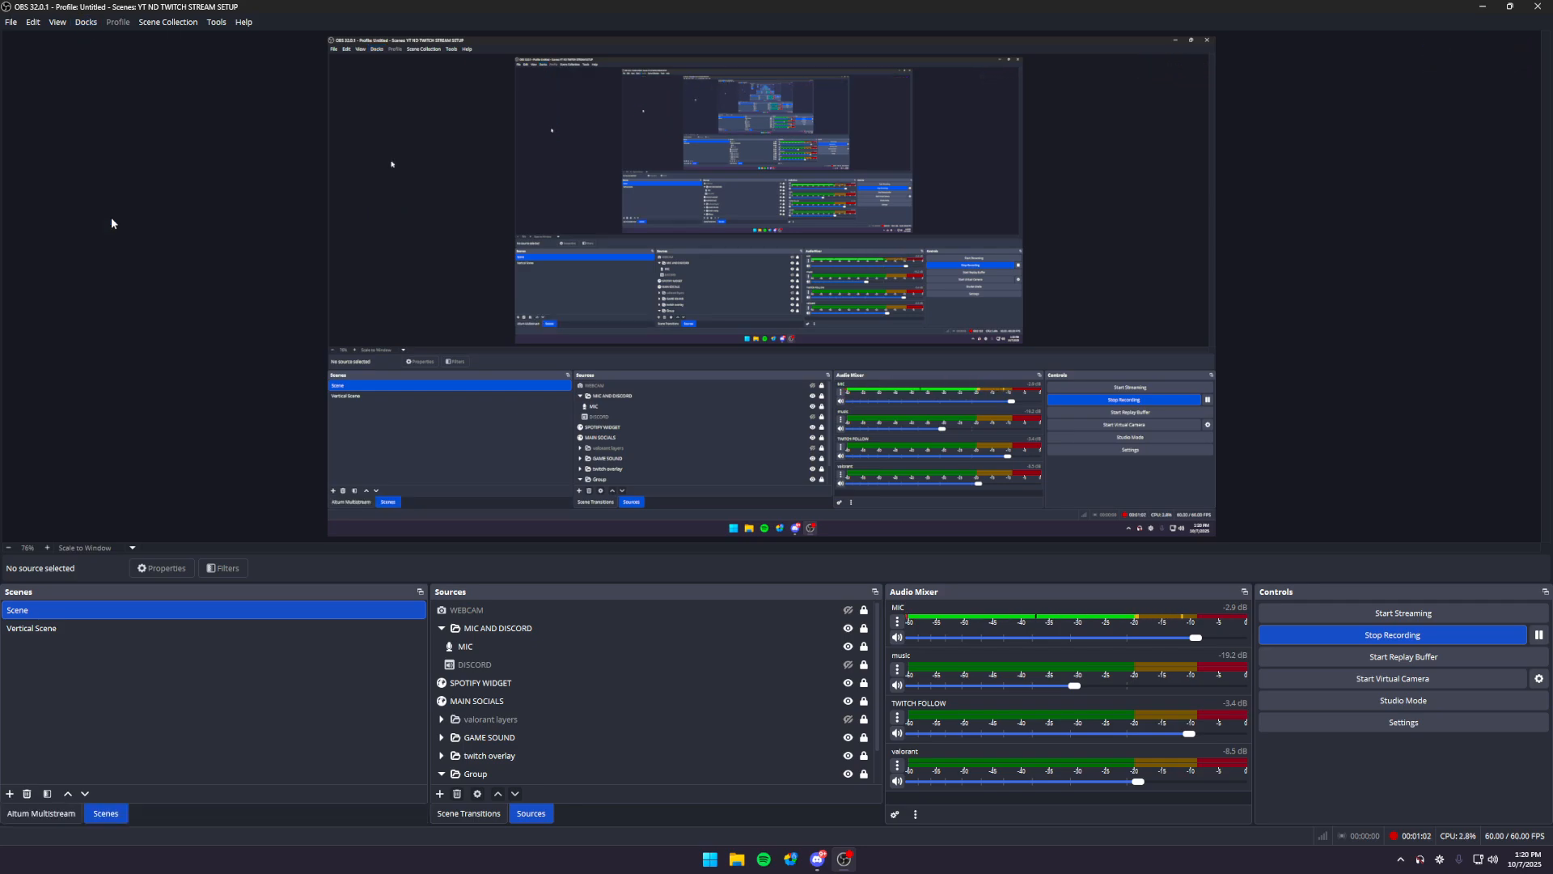
left_click(50, 815)
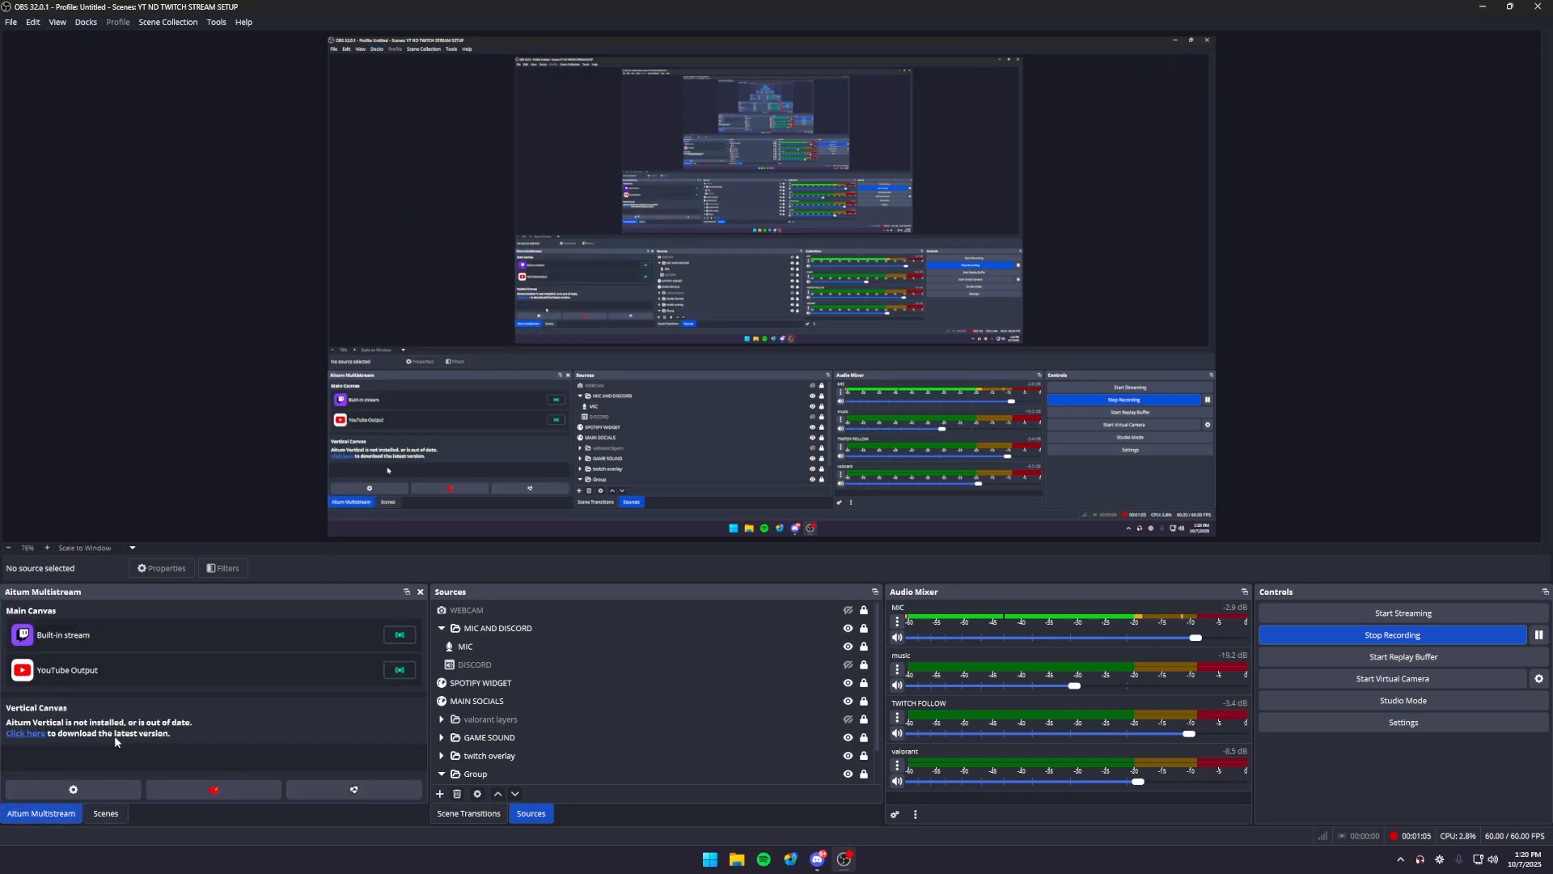
- Close the Aitum Multistream dock and display it again in front of the Scenes dock
left_click(420, 593)
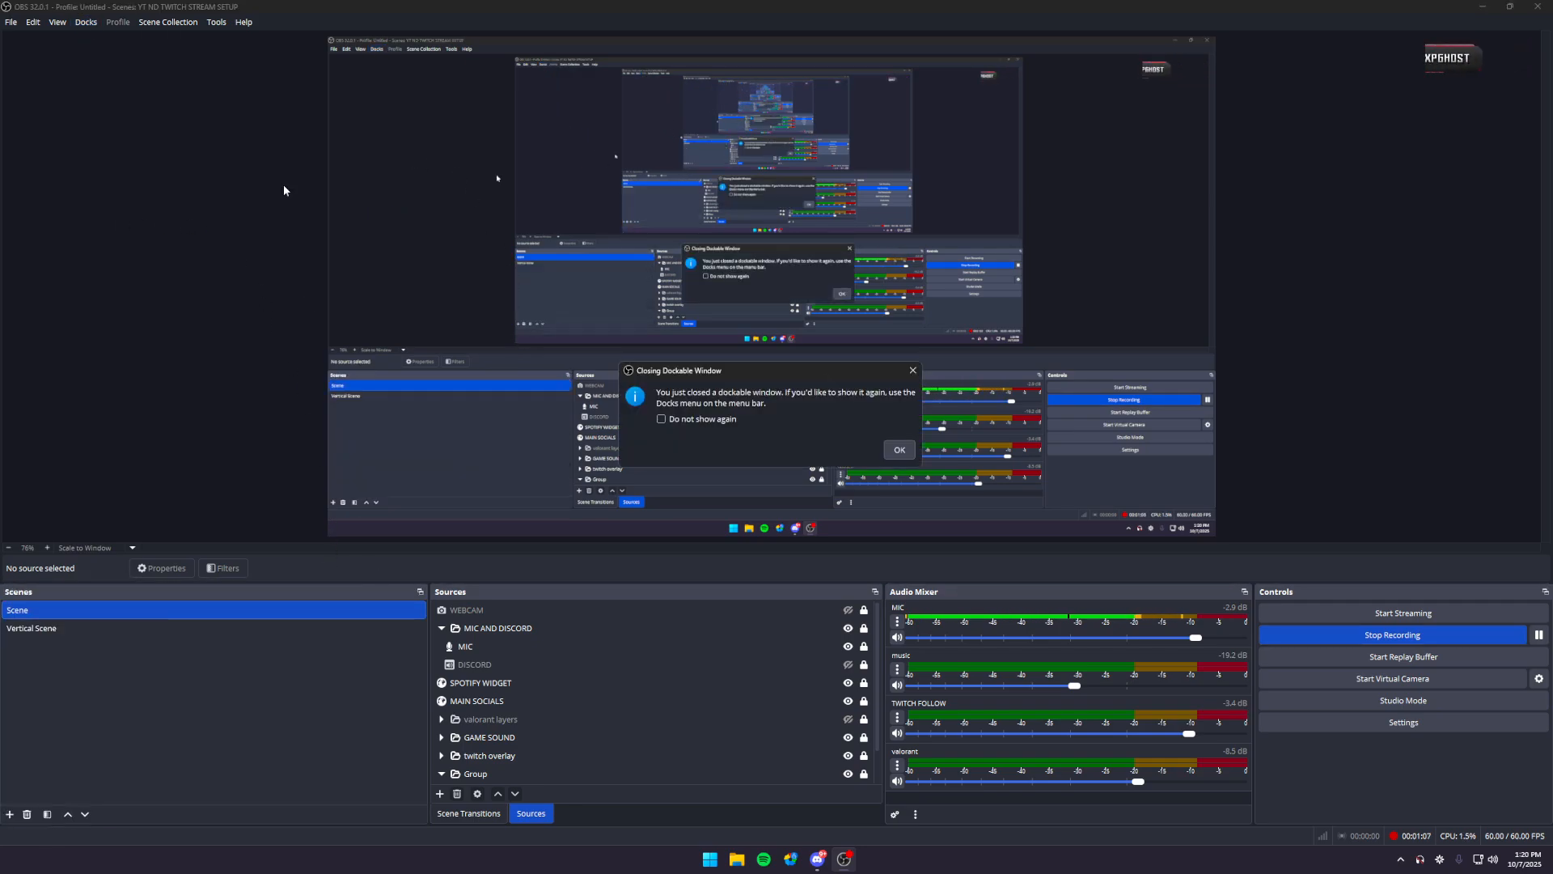
left_click(900, 453)
left_click(86, 22)
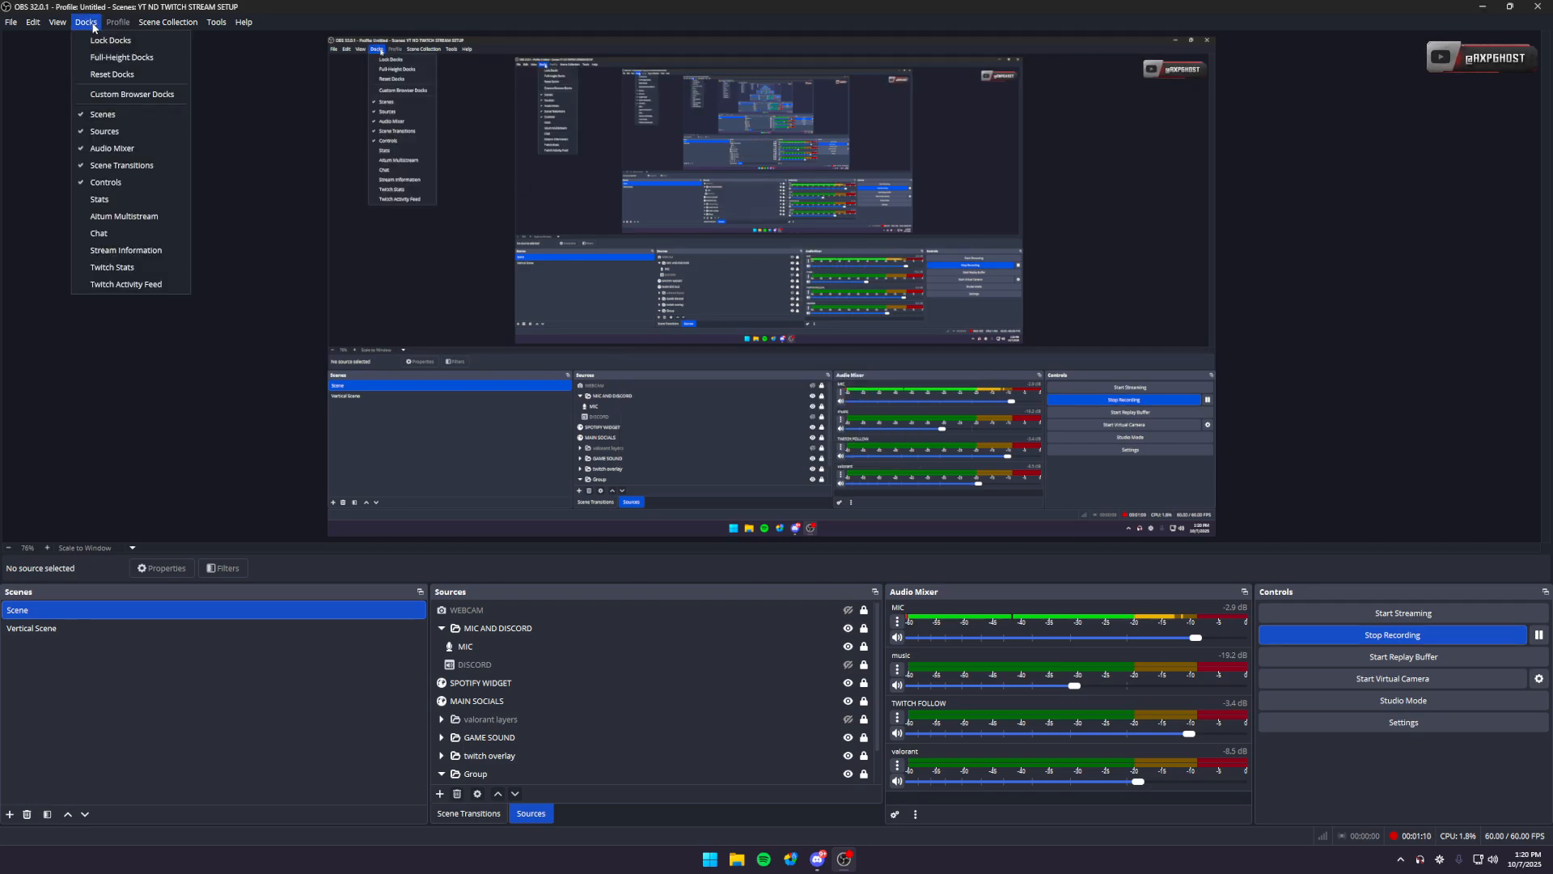
left_click(114, 217)
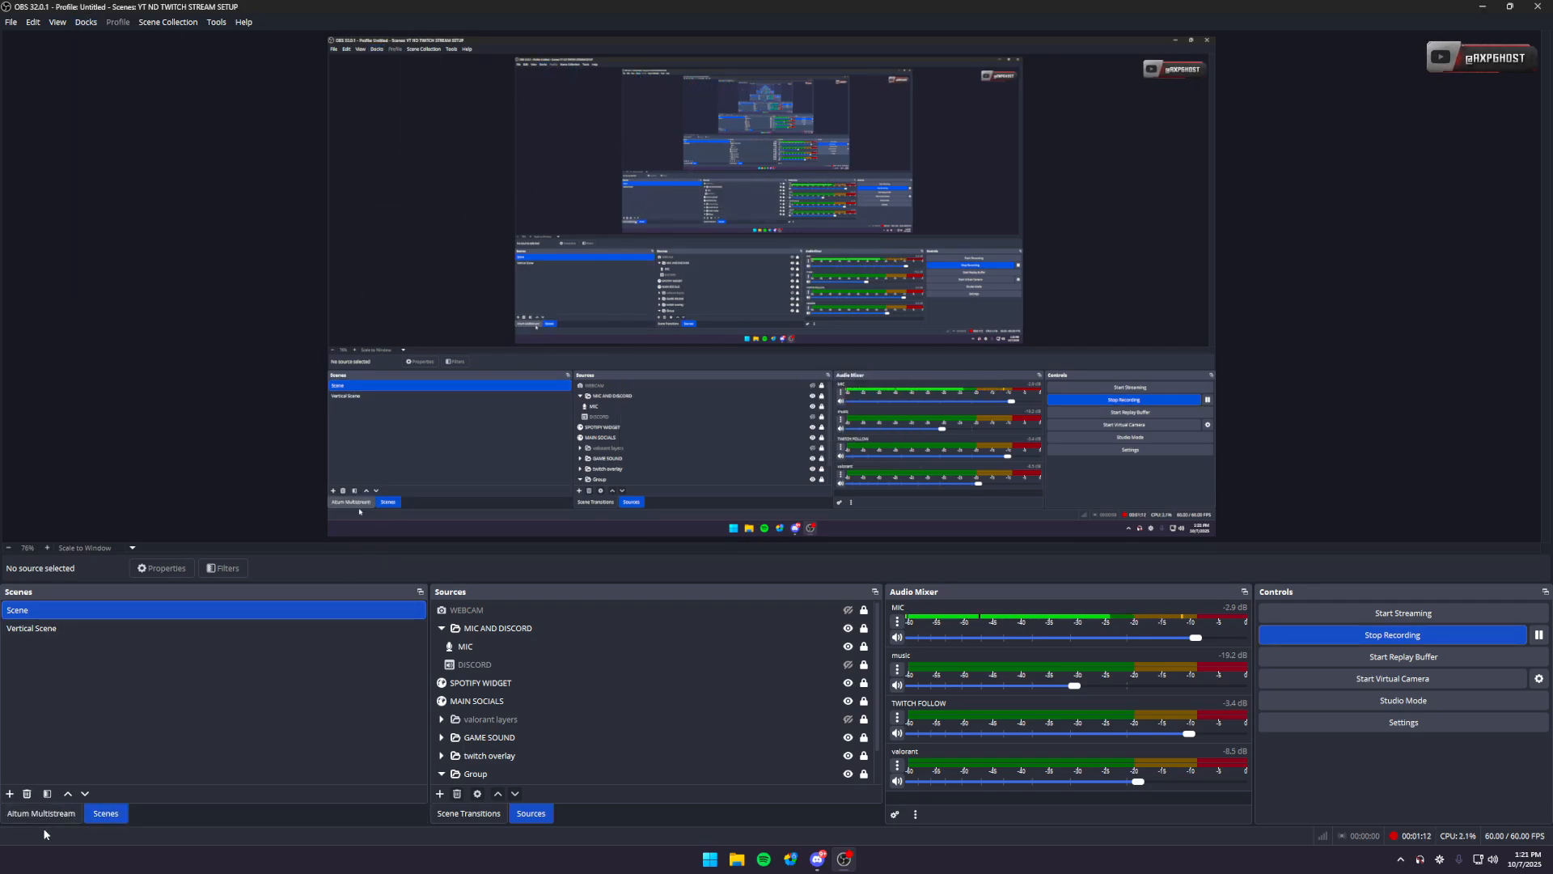
left_click(42, 813)
left_click_drag(243, 592, 202, 630)
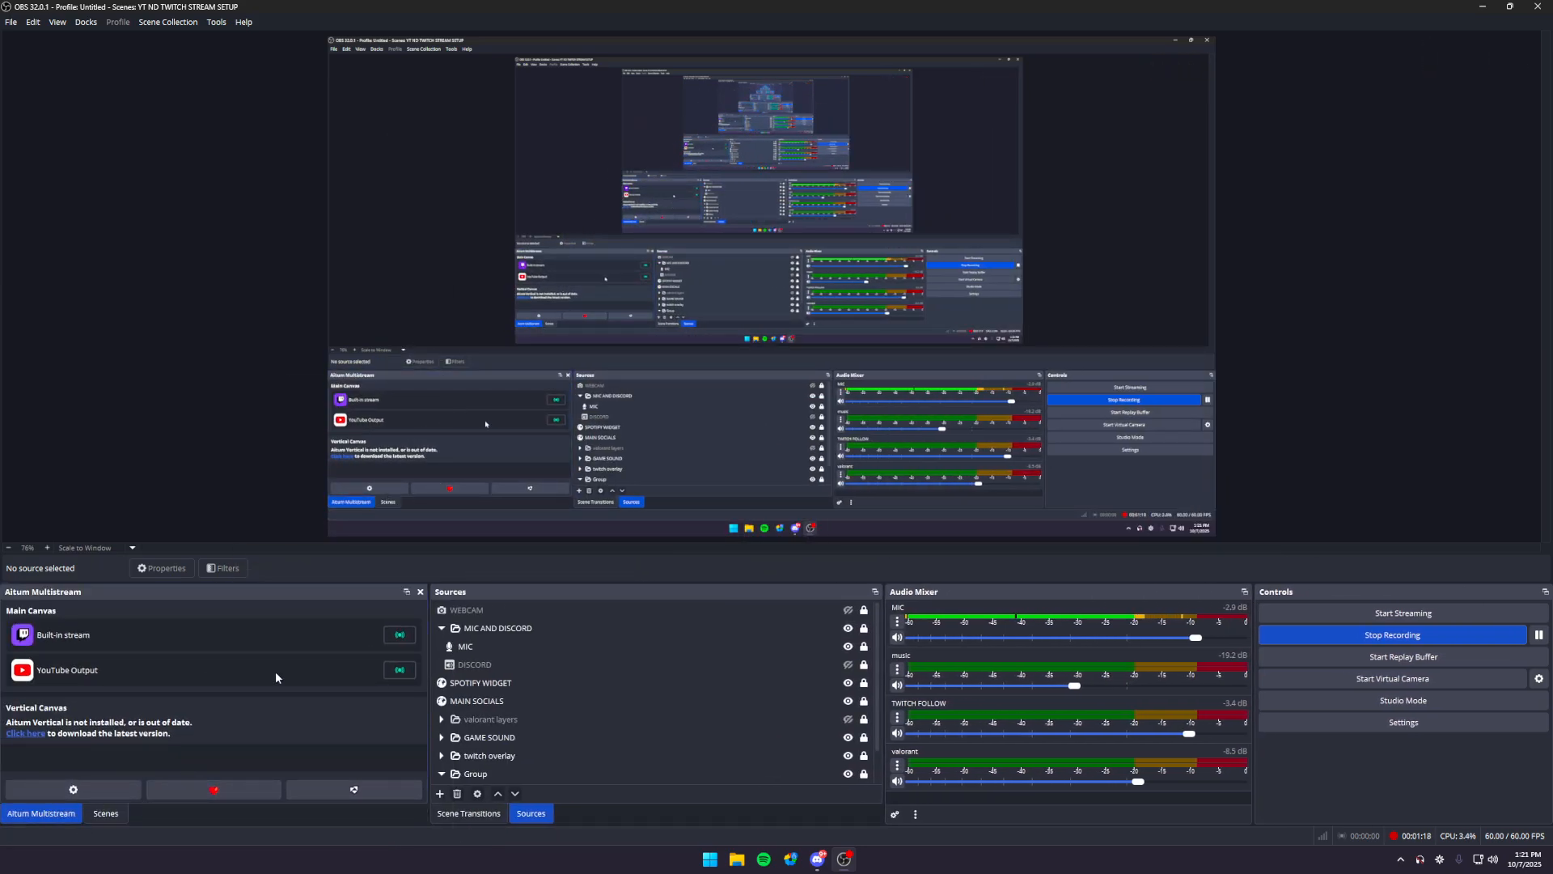
- Examine the streaming output and encoder settings in the OBS settings, leaving without saving
left_click(1416, 724)
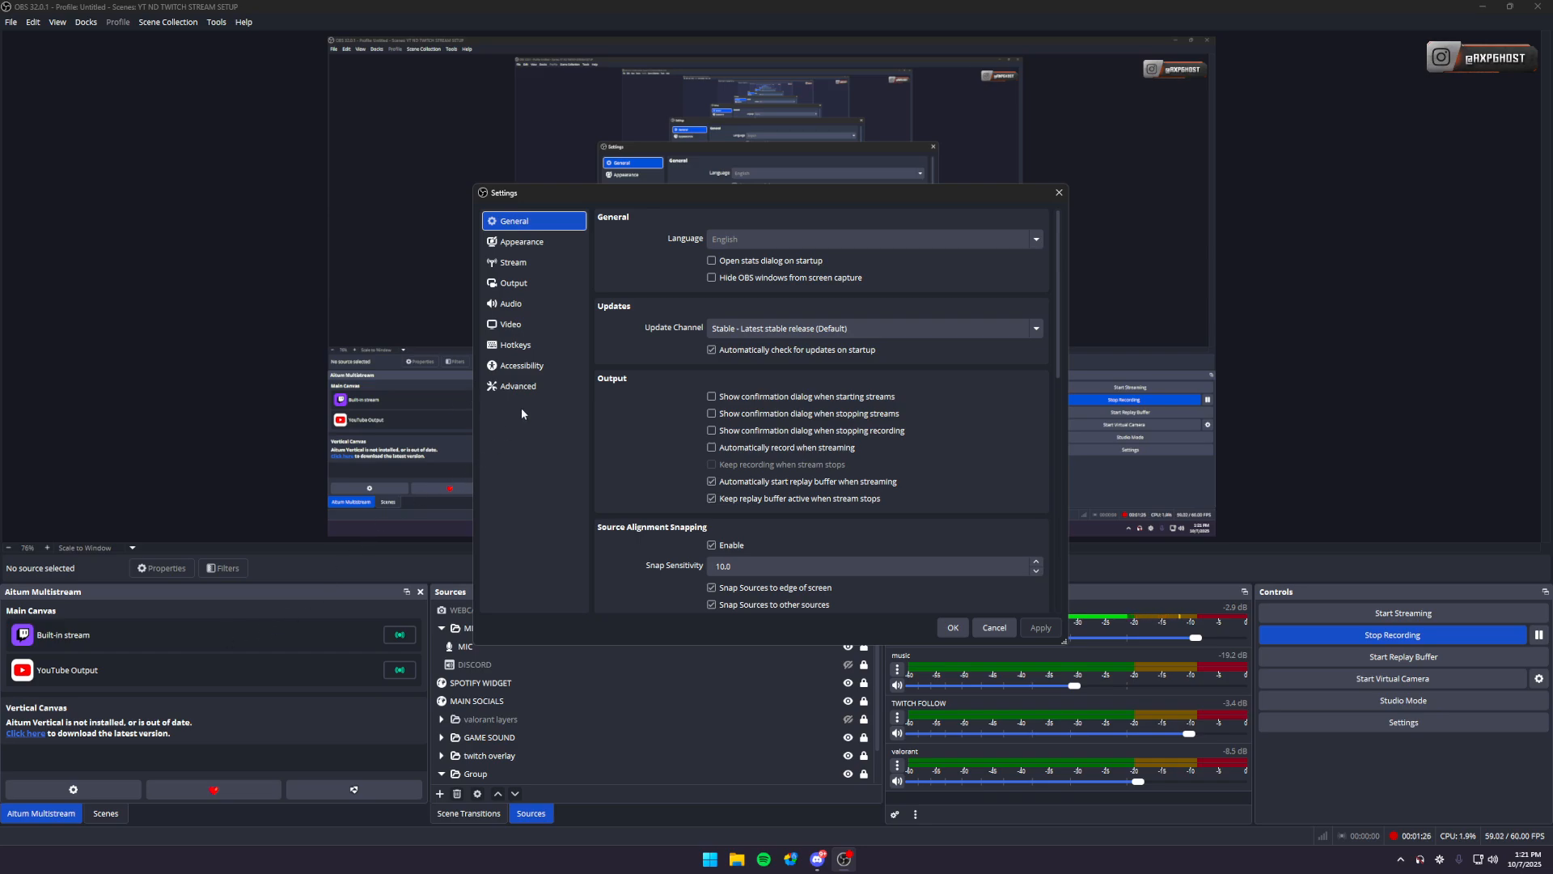
left_click(533, 289)
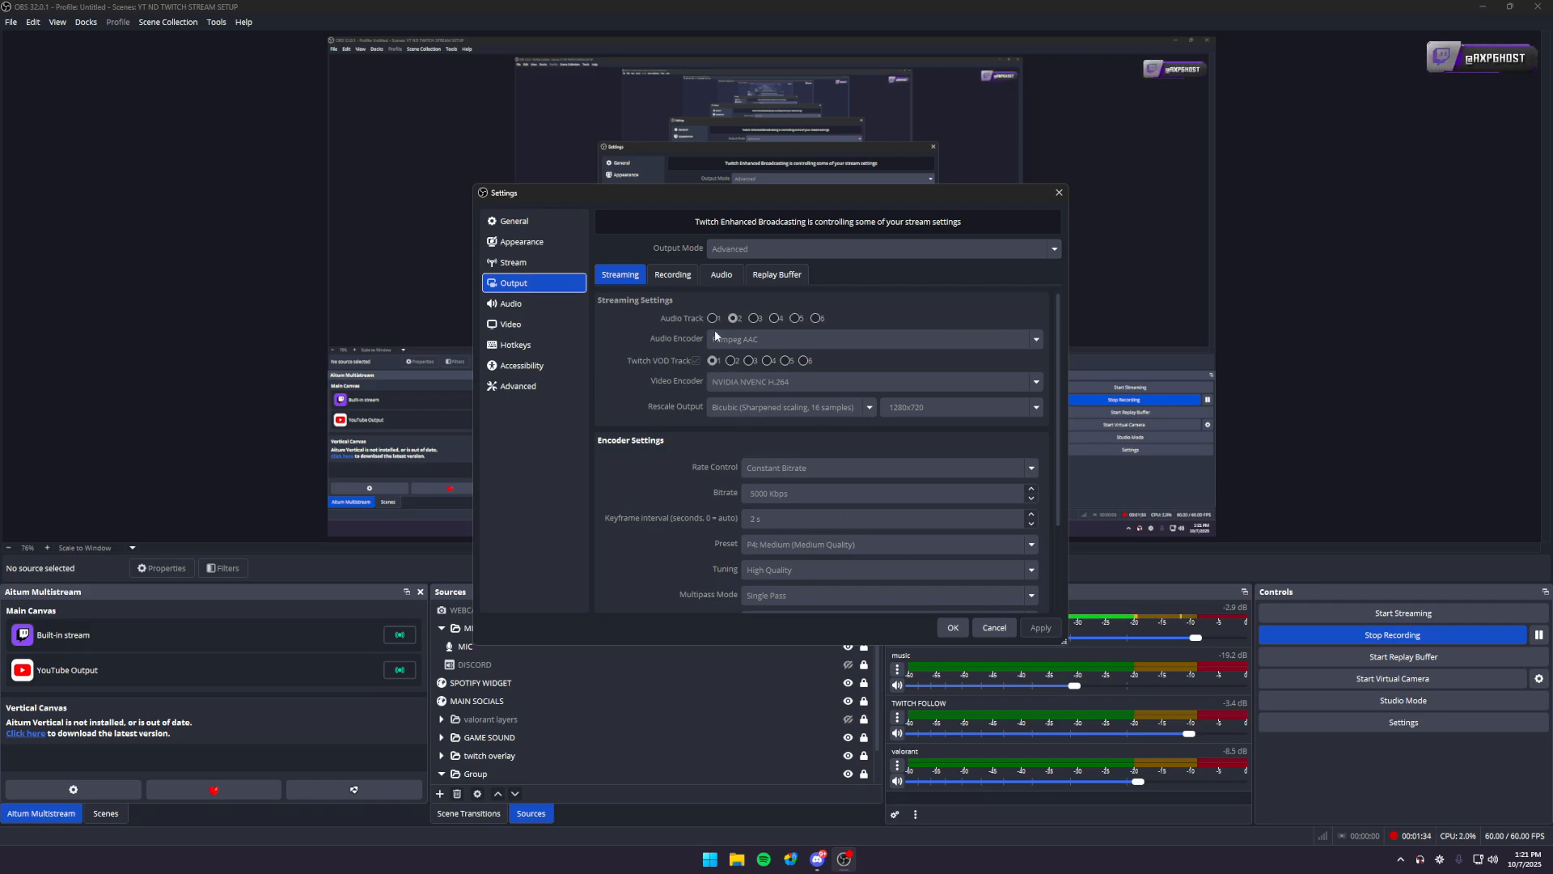
left_click(994, 628)
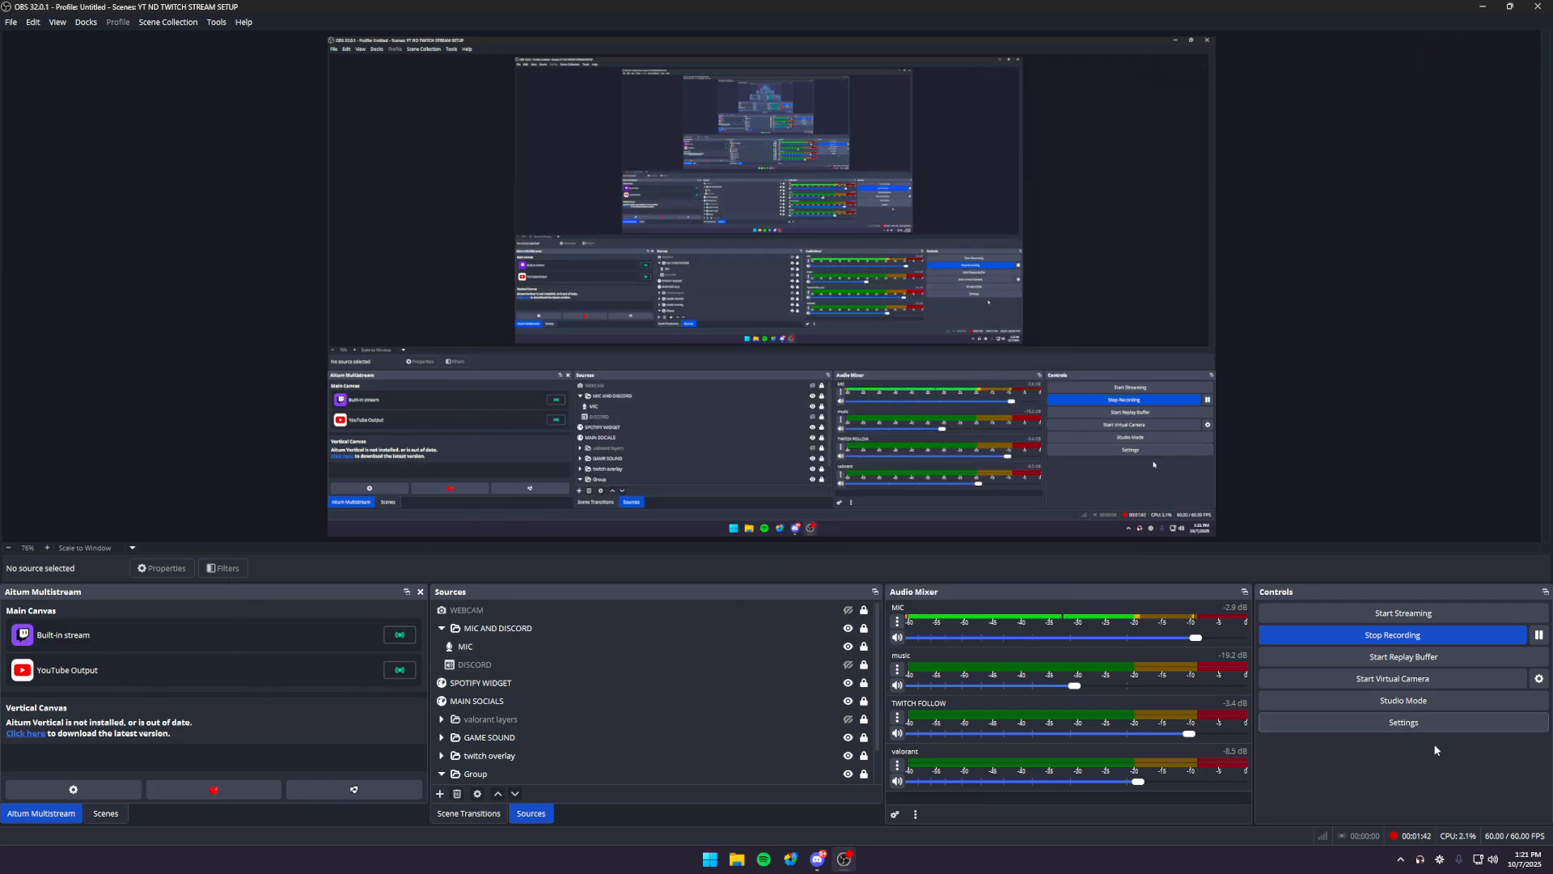
- Open the Aitum Multistream settings and examine the YouTube output's video encoder options
left_click(92, 793)
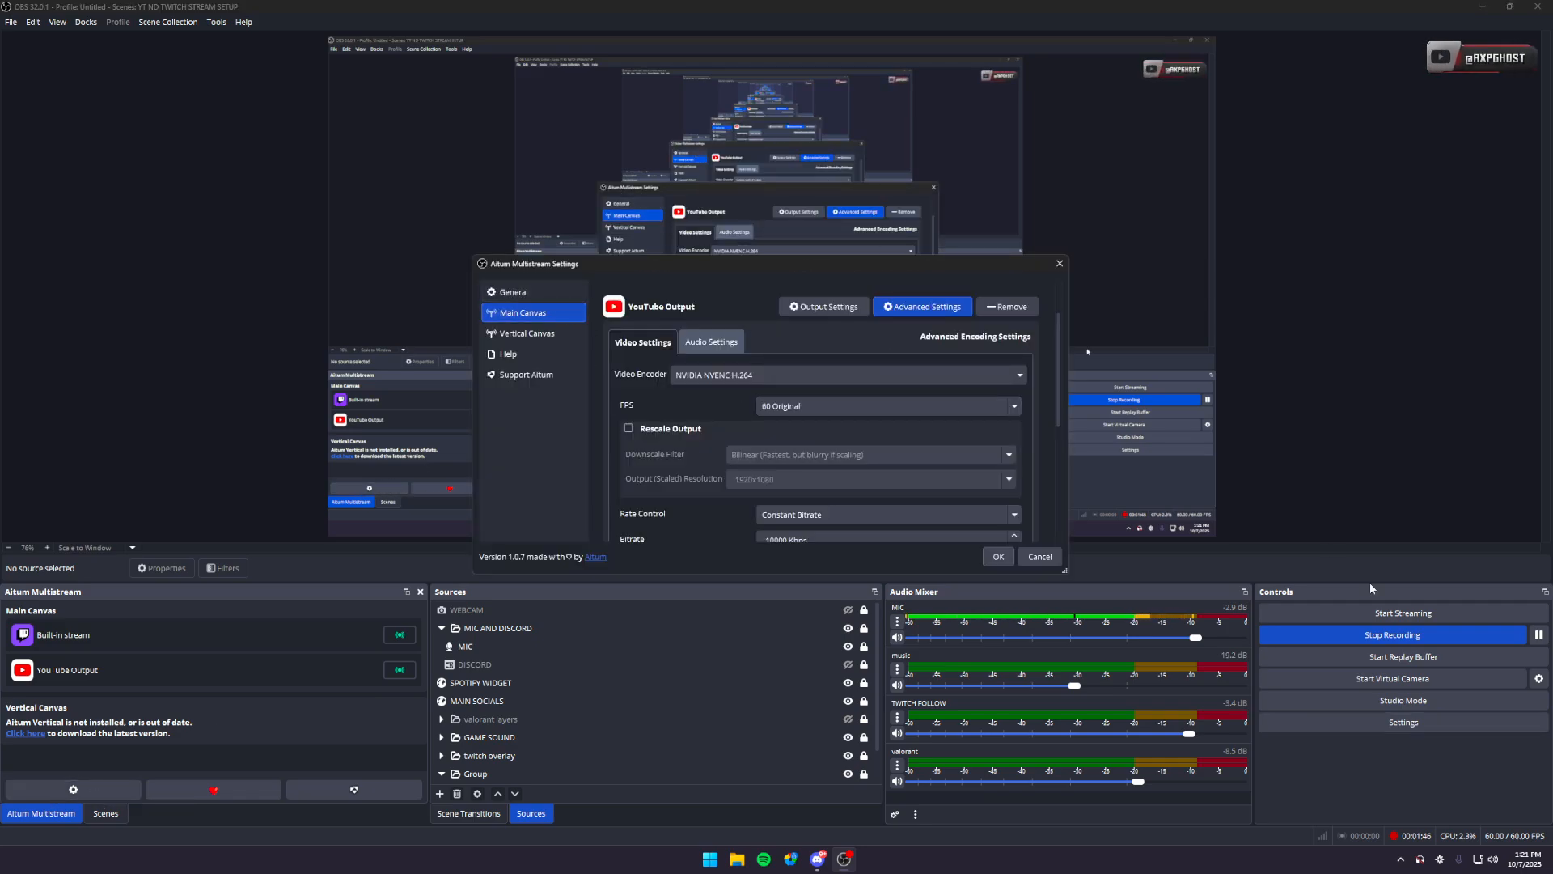
scroll(712, 453, "down", 1)
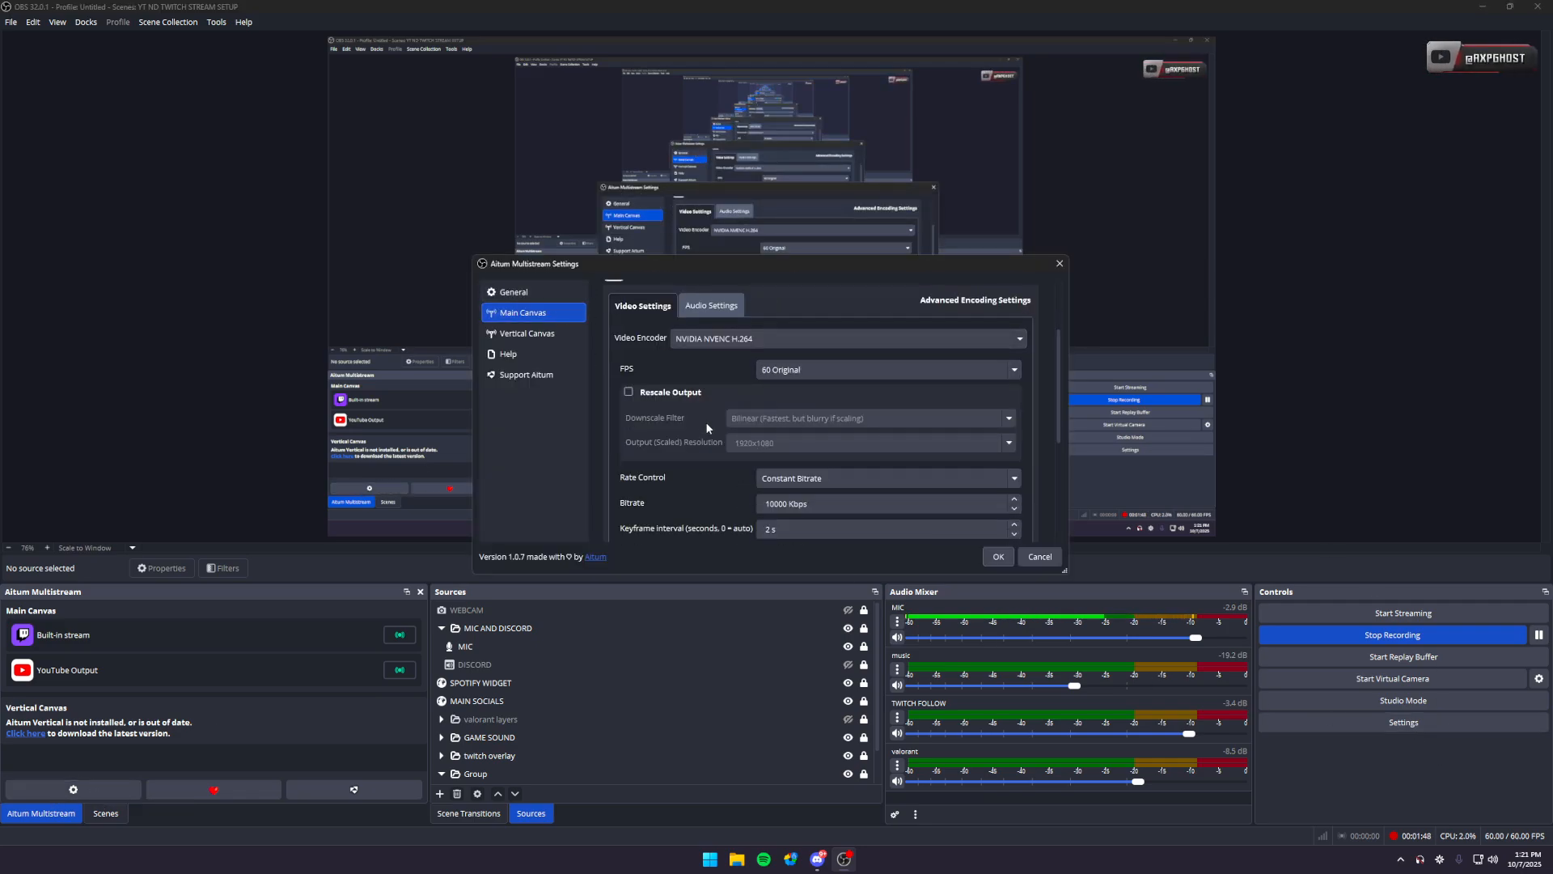
left_click(773, 339)
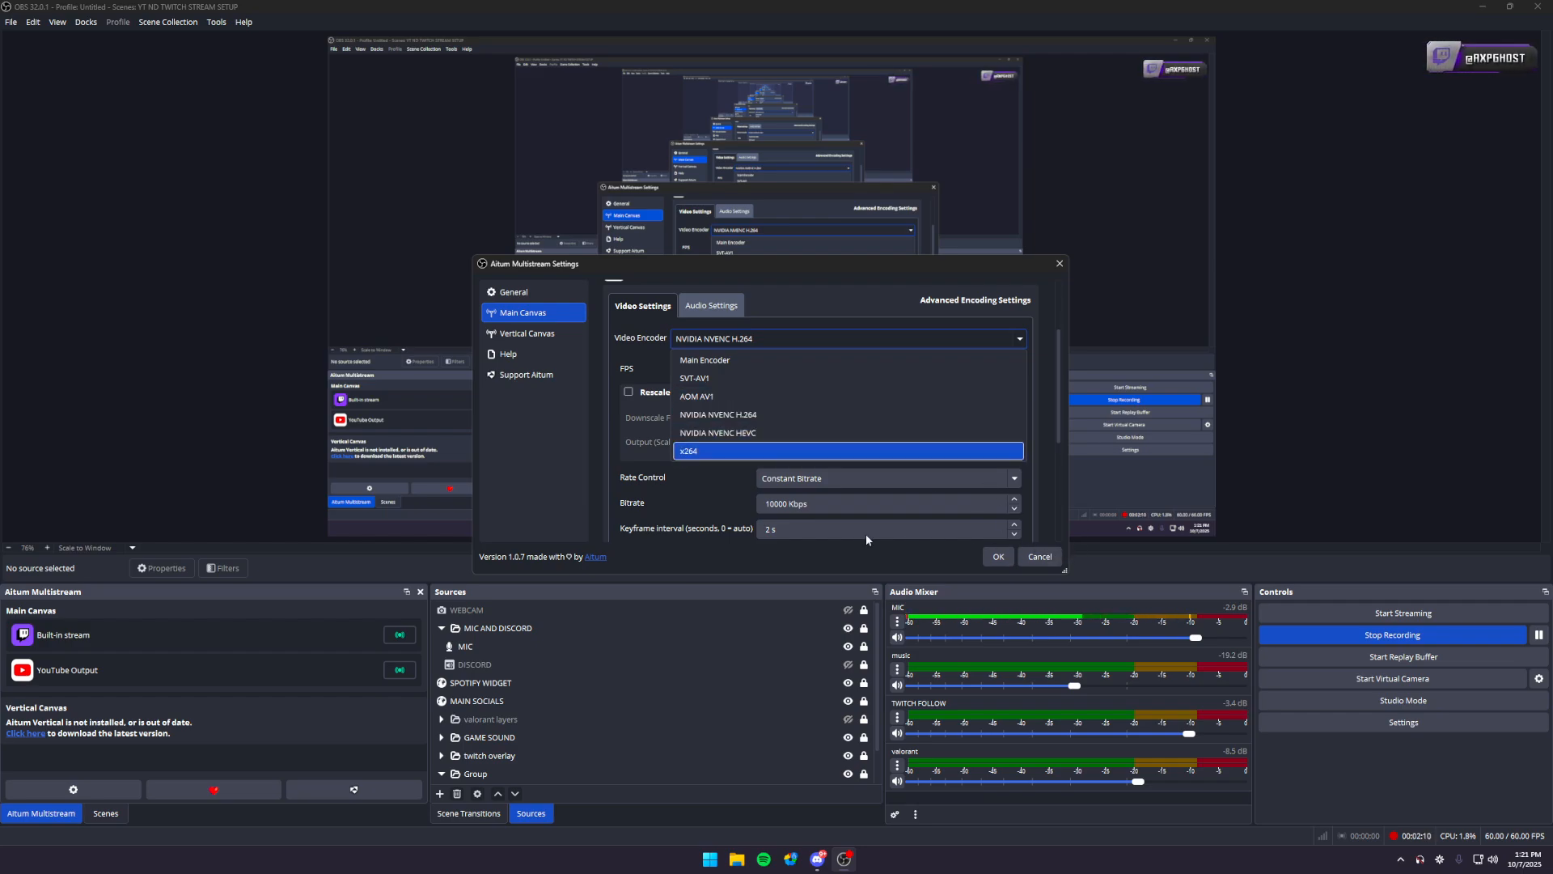
left_click(666, 505)
scroll(739, 392, "down", 1)
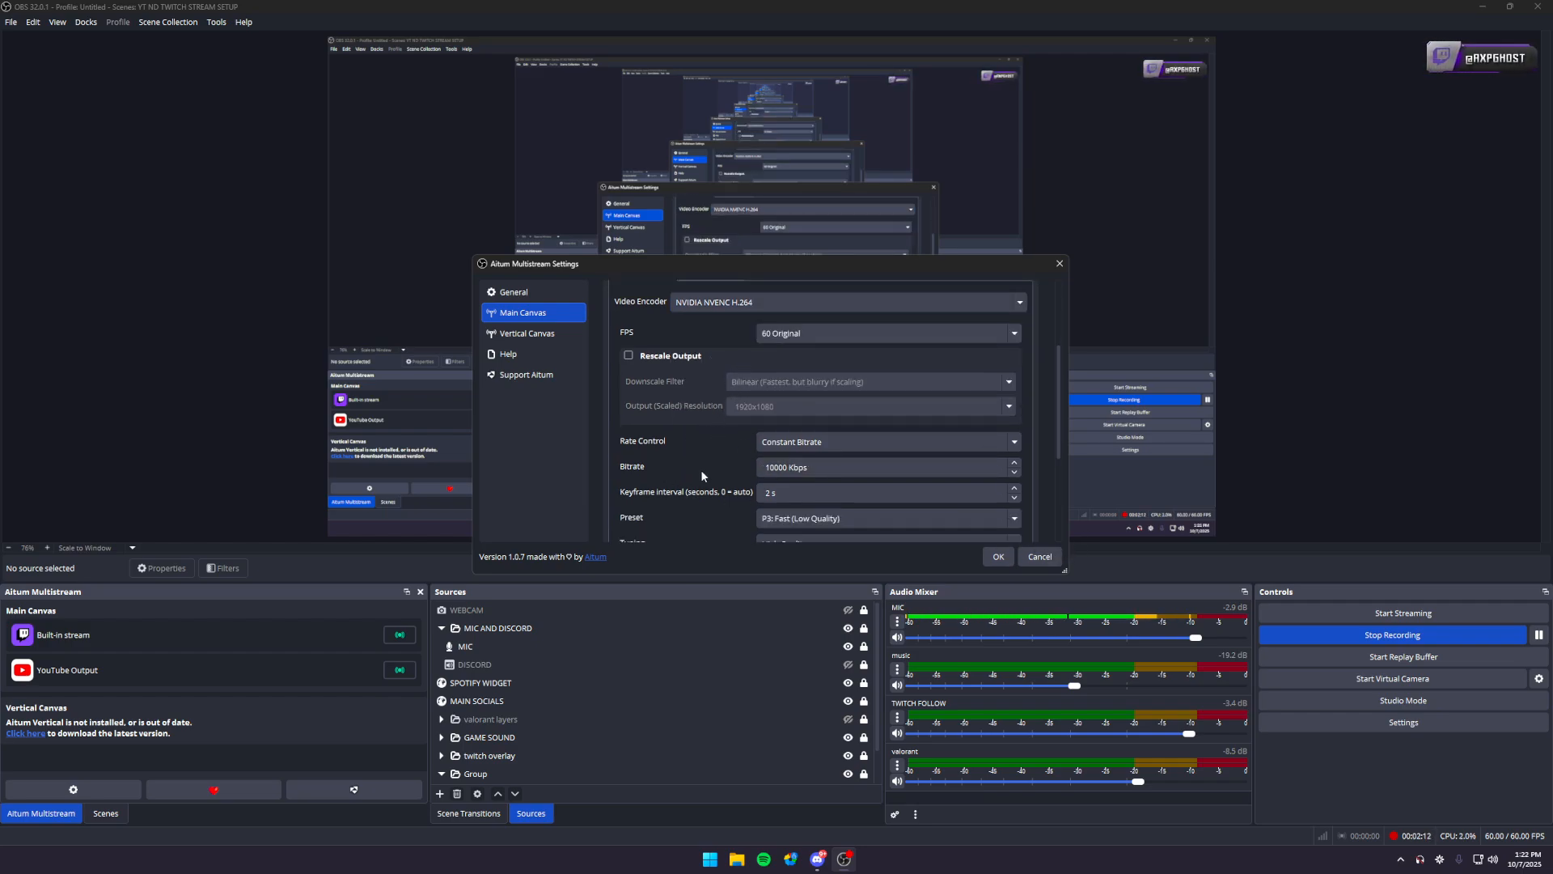
- Examine the YouTube output's bitrate, preset and multipass options, keeping Single Pass as the multipass mode
scroll(702, 476, "down", 1)
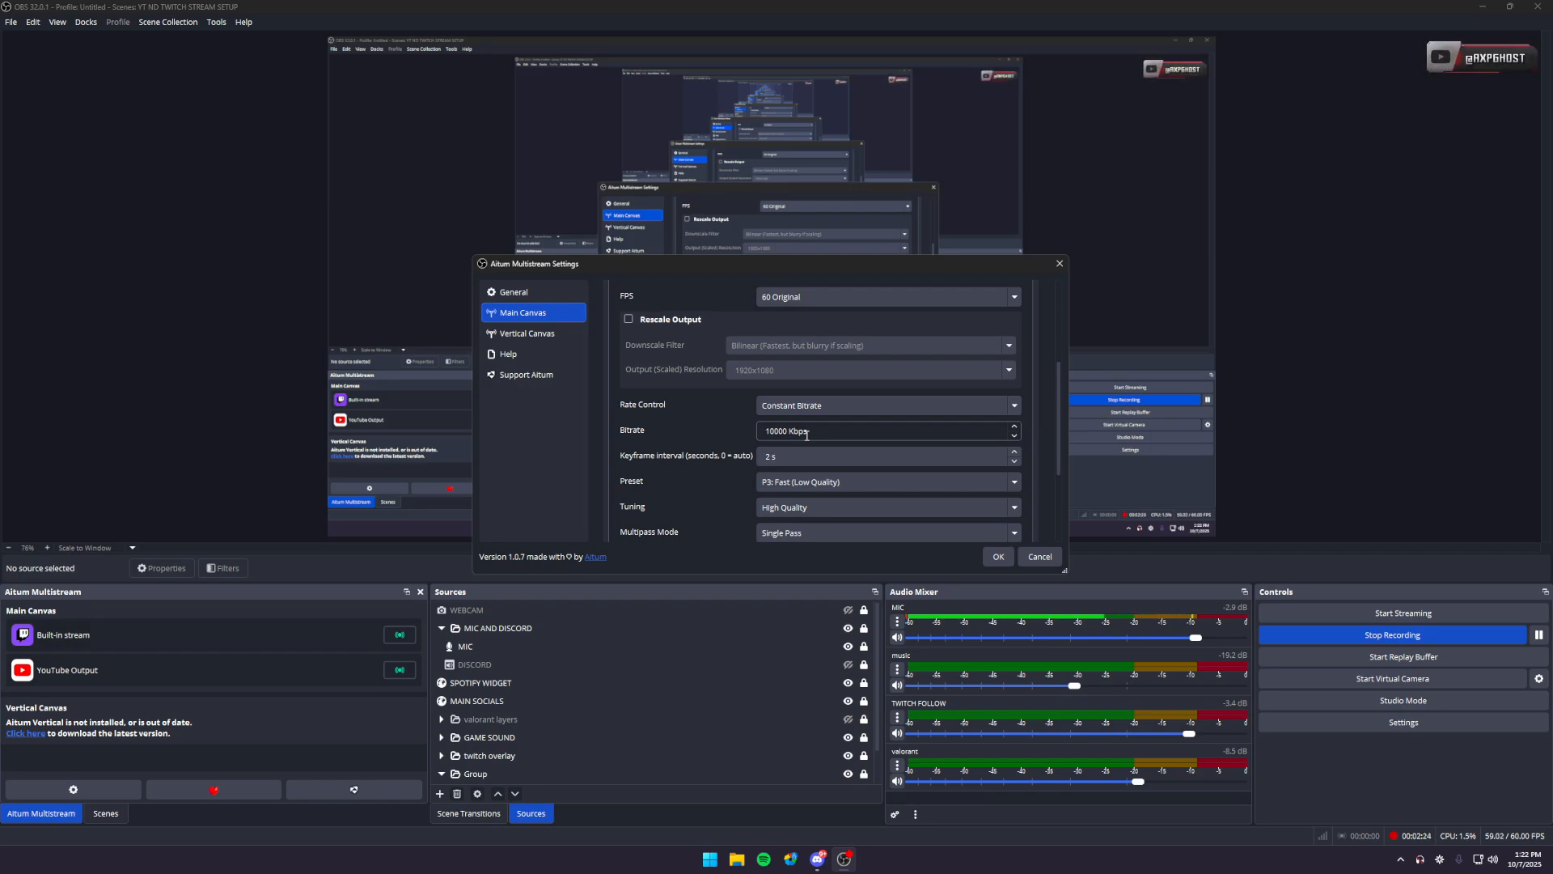
scroll(806, 435, "down", 1)
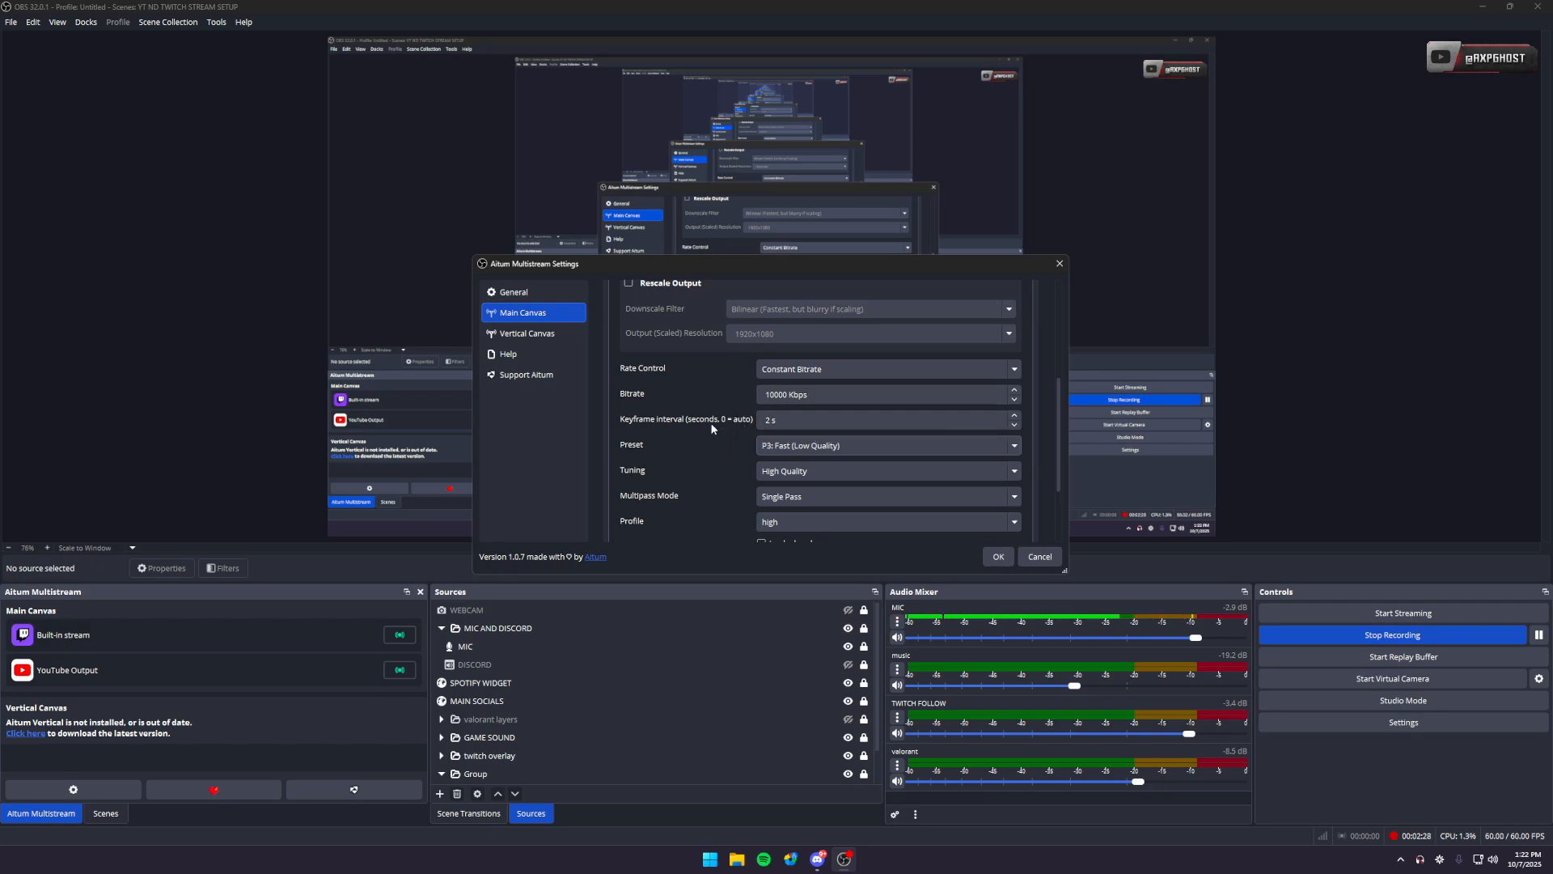
left_click(809, 446)
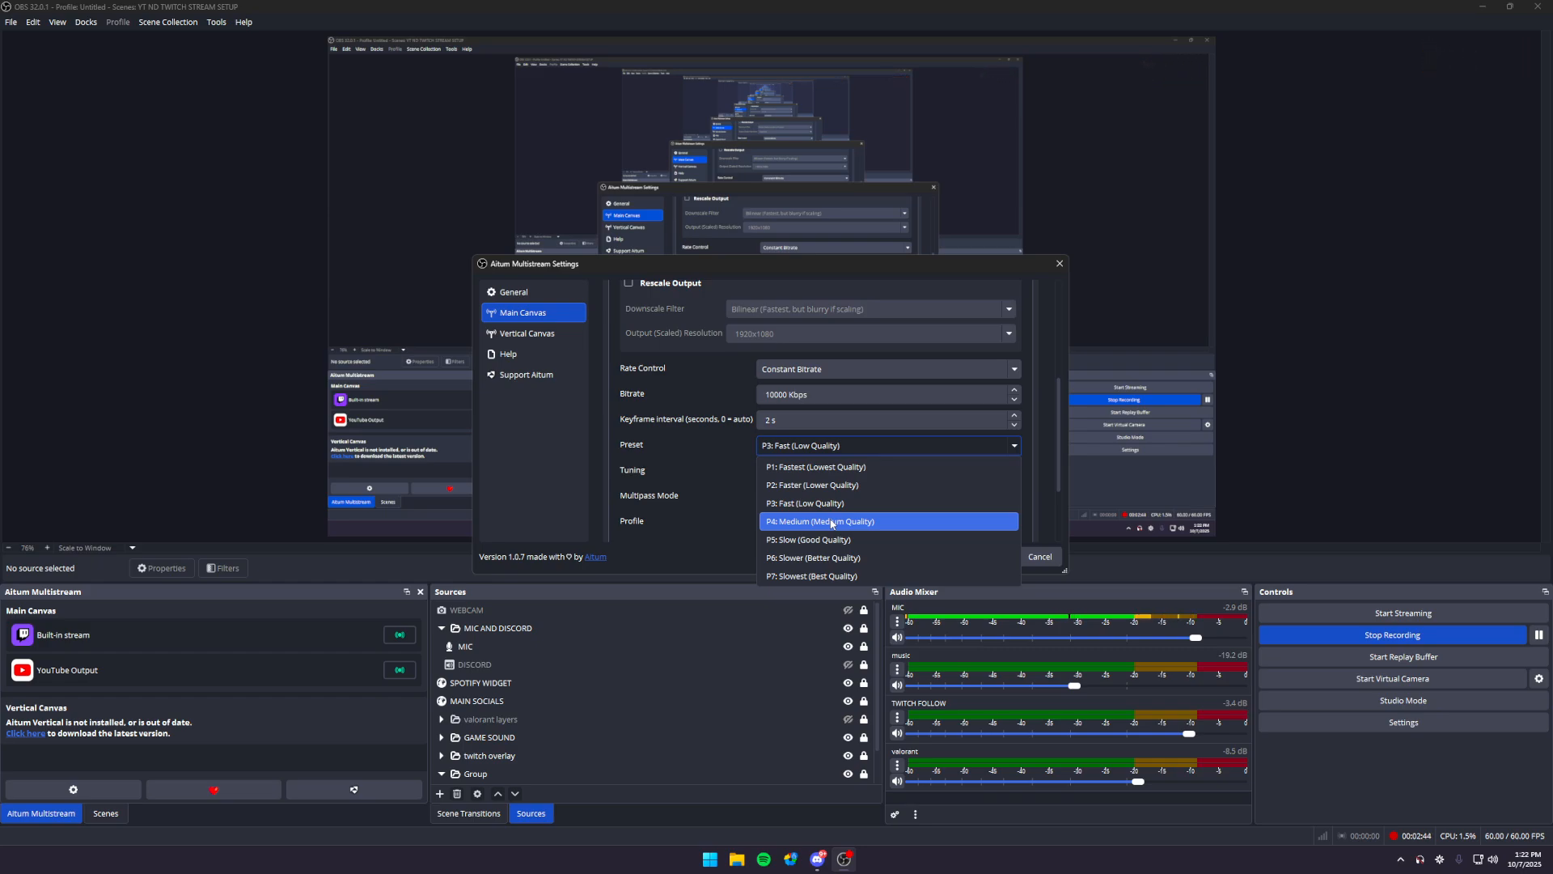
left_click(1057, 518)
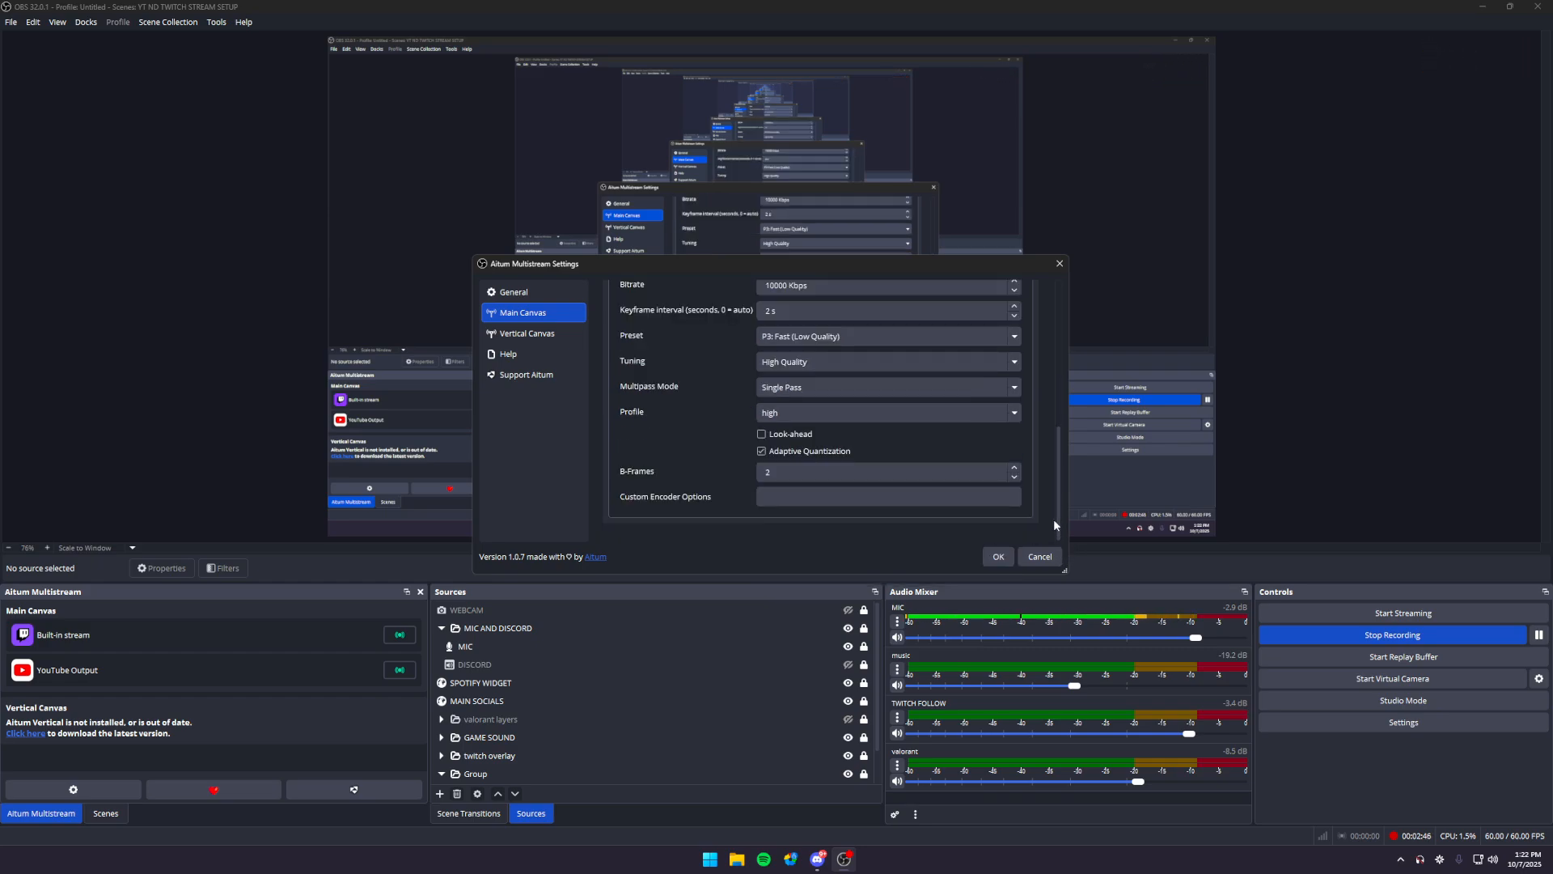
left_click(783, 394)
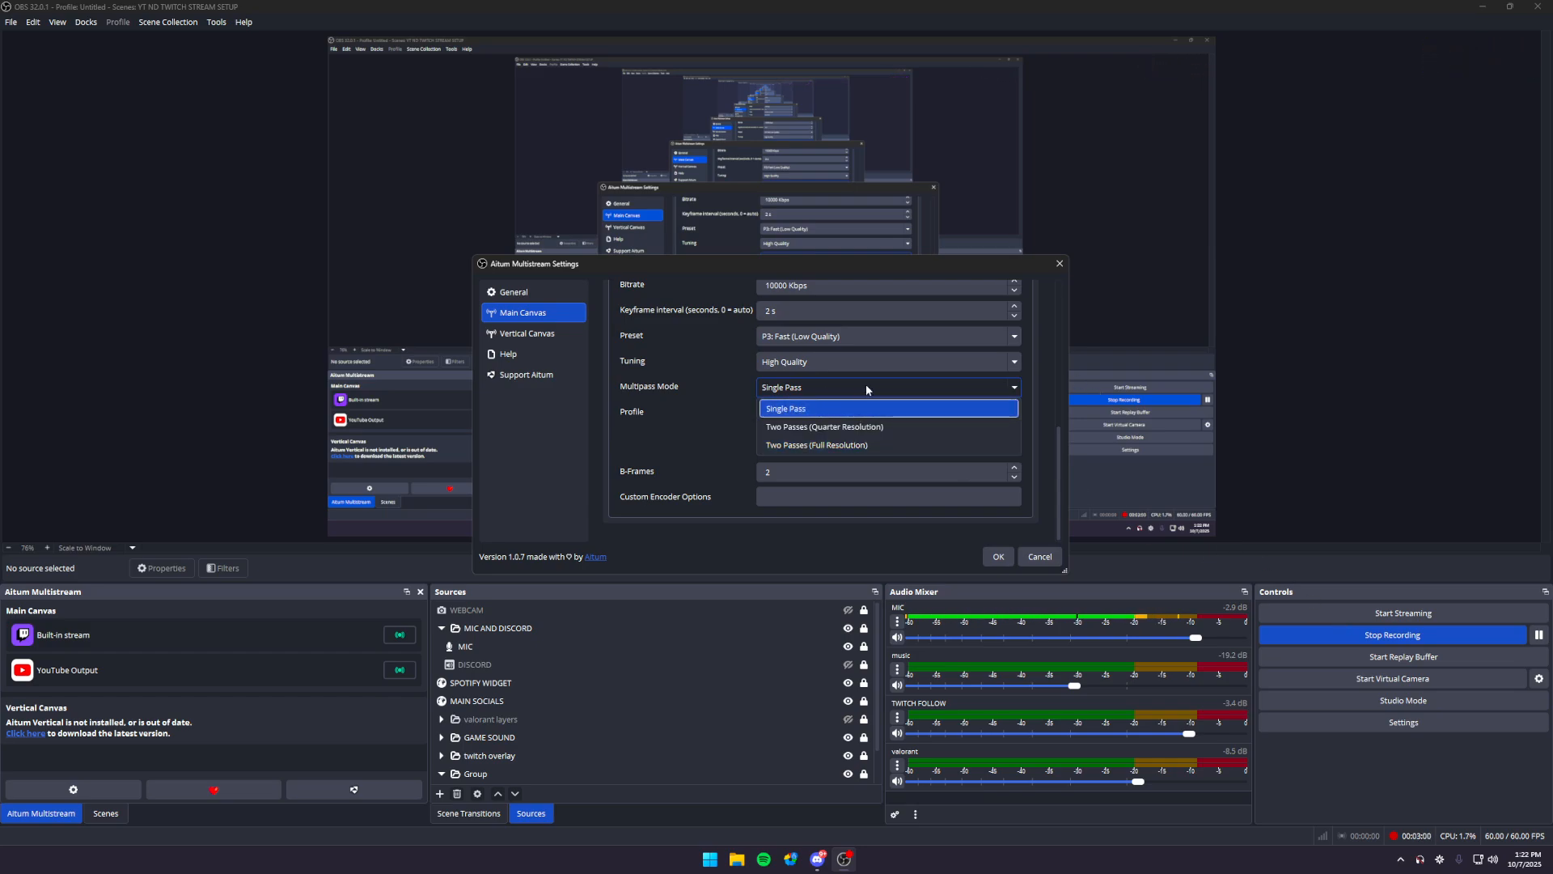
left_click(816, 411)
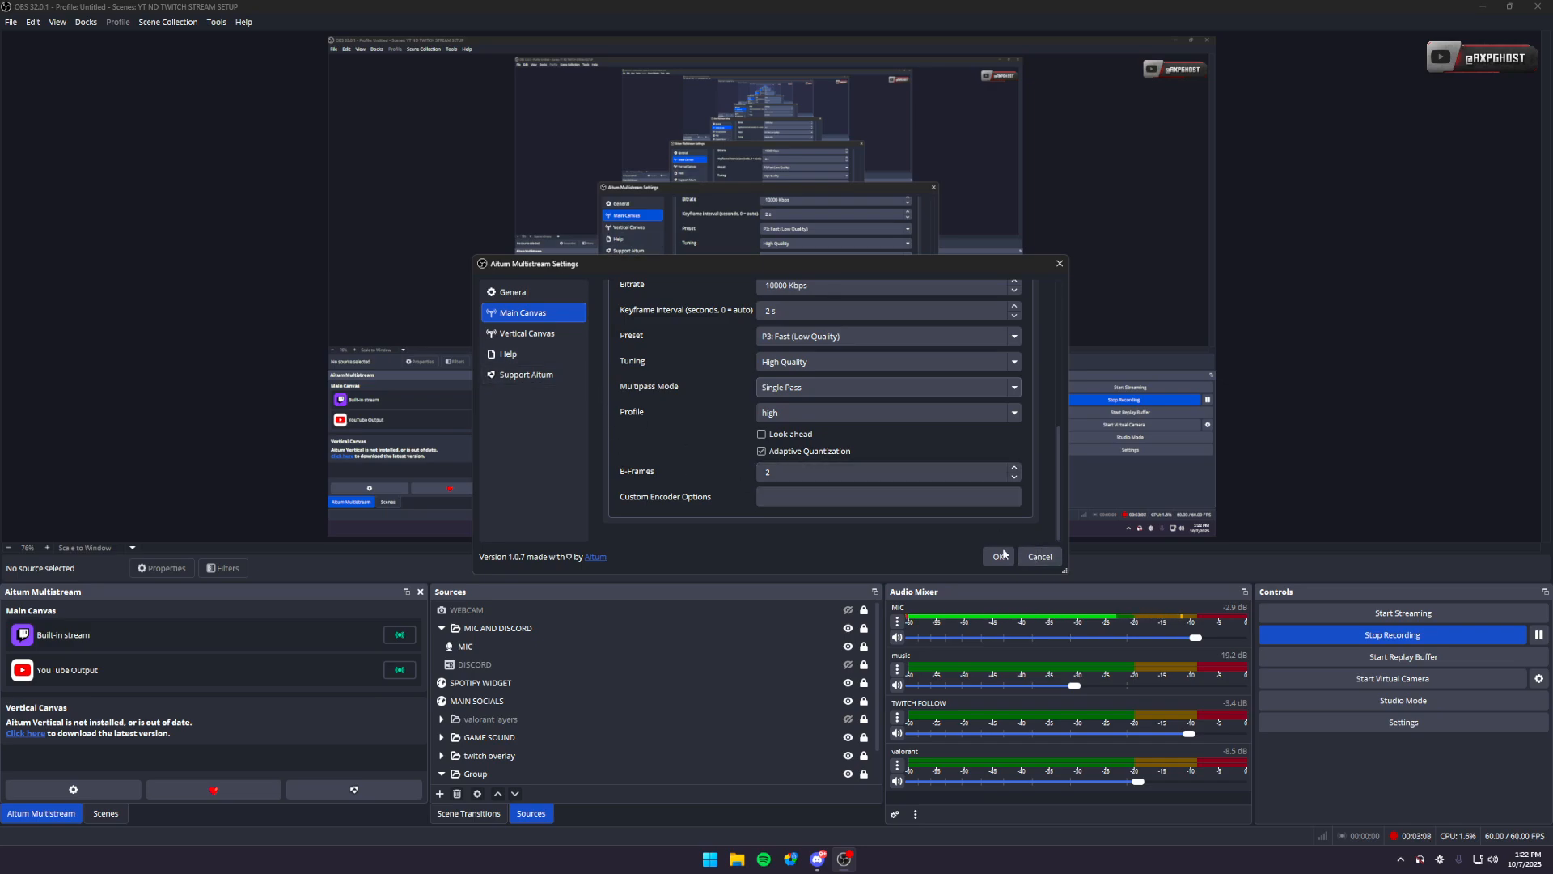
- View the form for adding a new YouTube output on the main canvas, including its stream key field, and leave without creating one
scroll(671, 386, "up", 10)
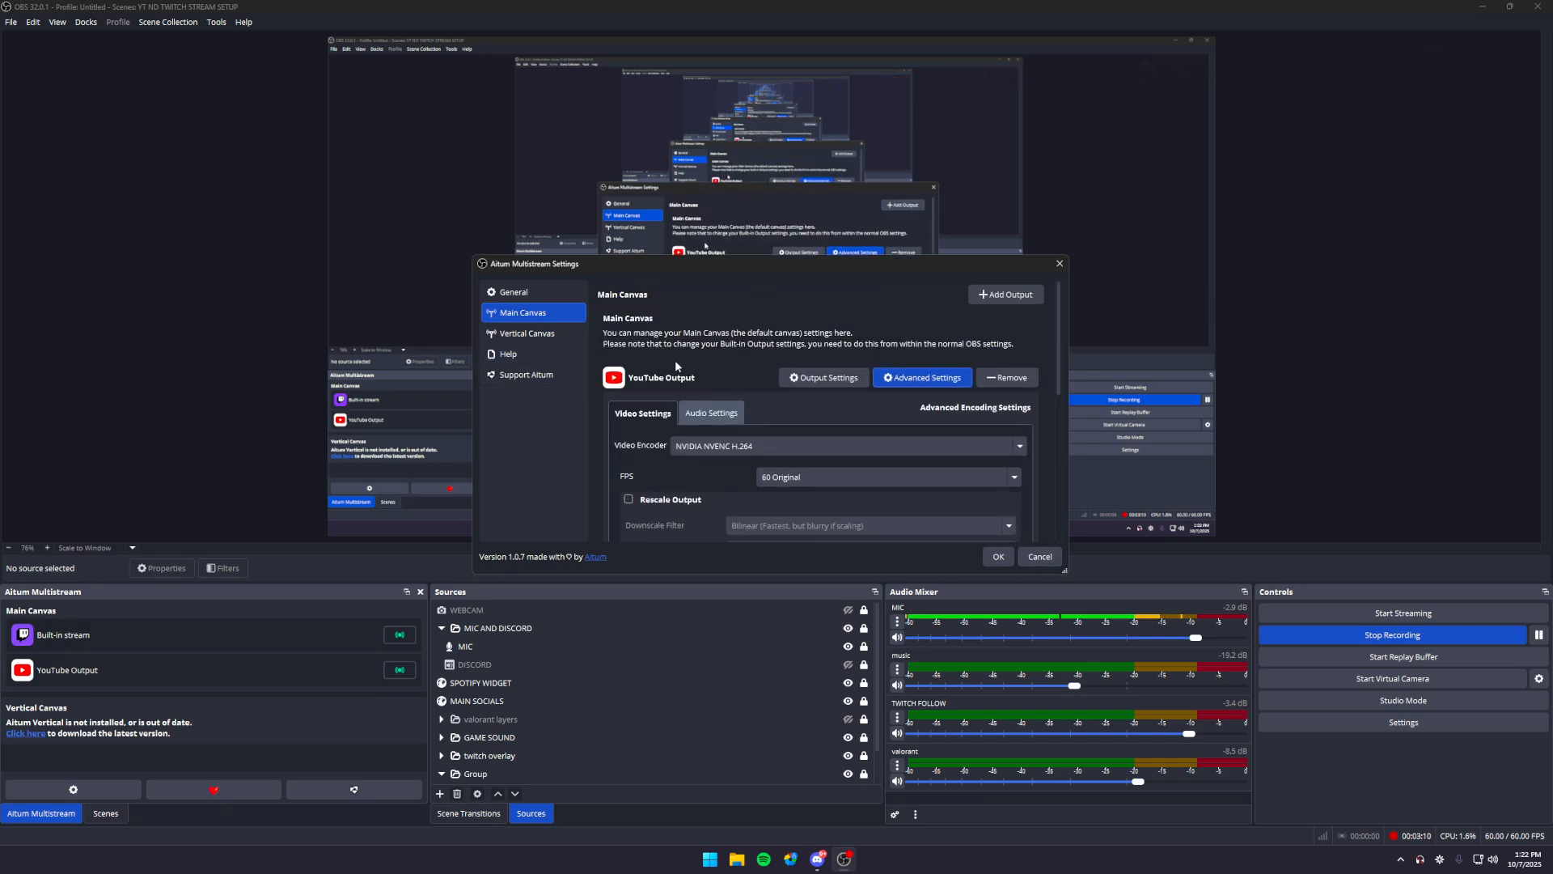
left_click(1009, 296)
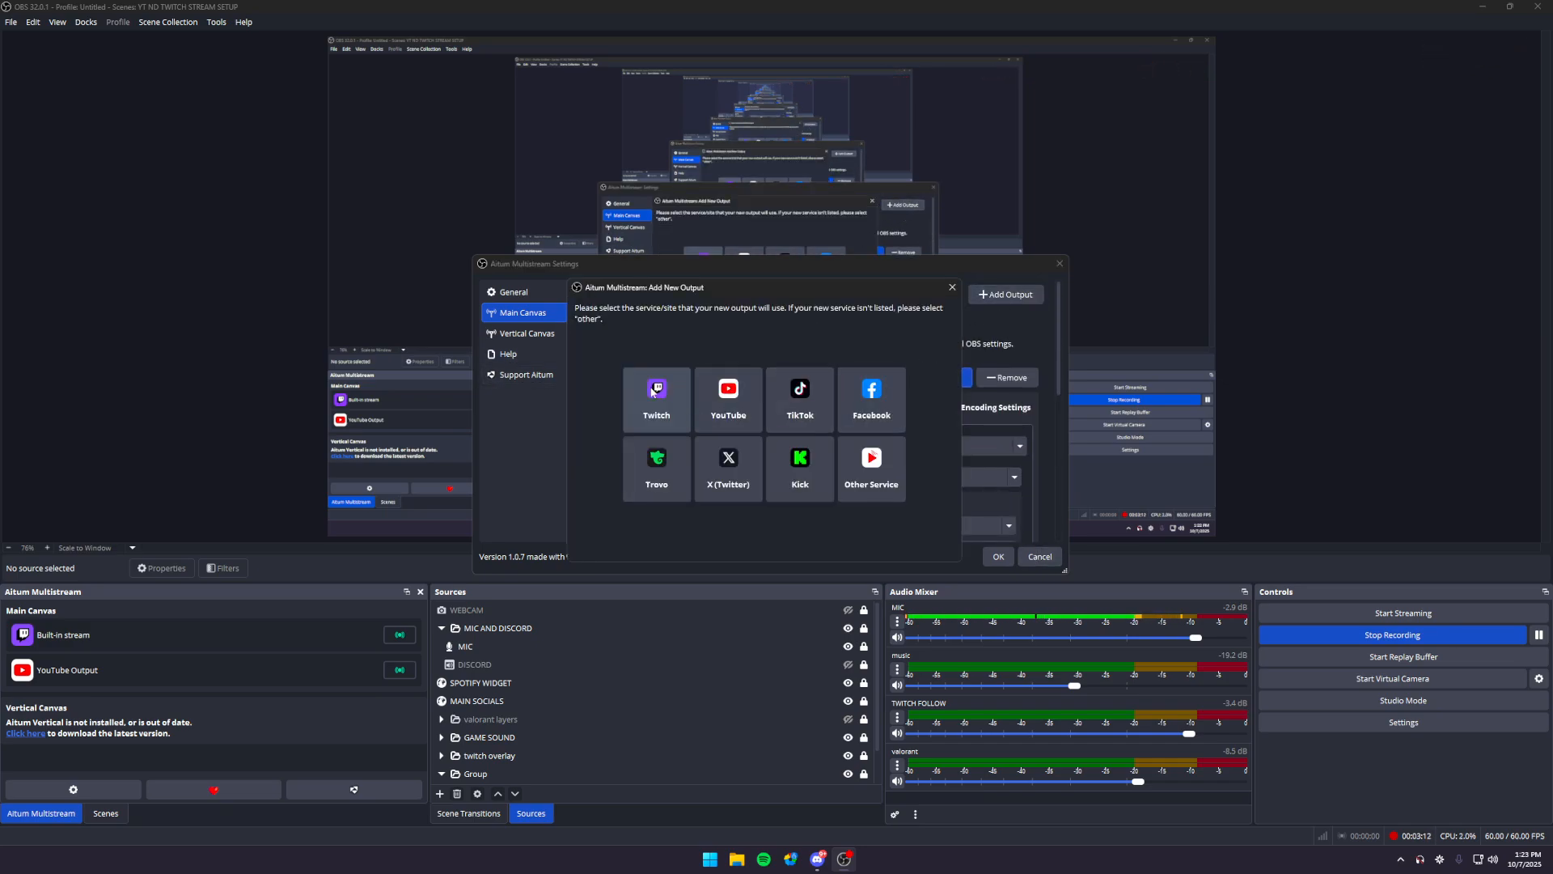
left_click(728, 397)
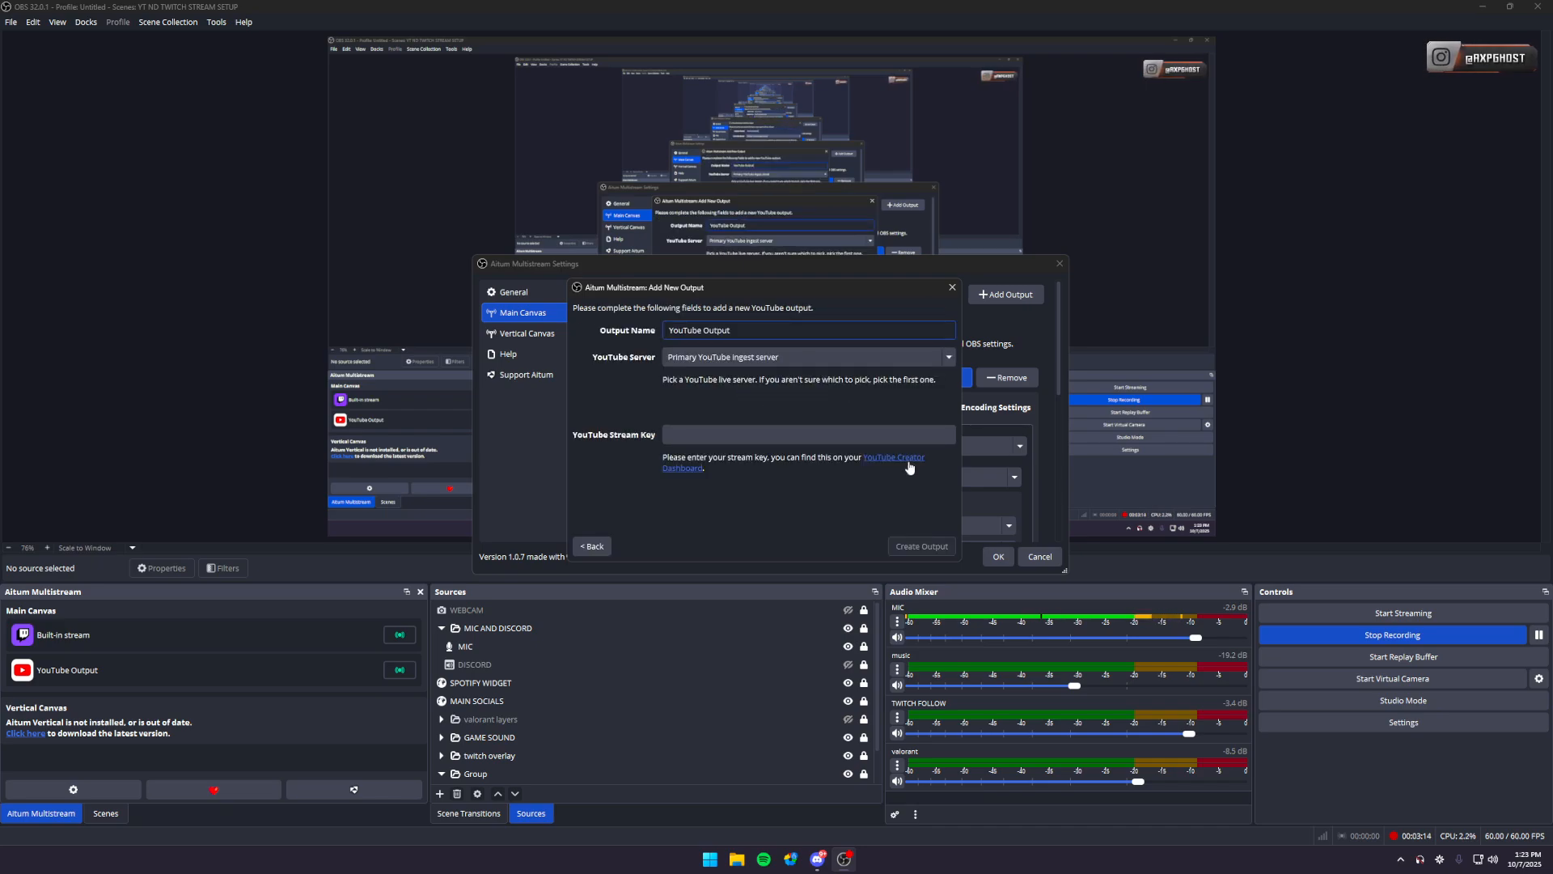
left_click(785, 435)
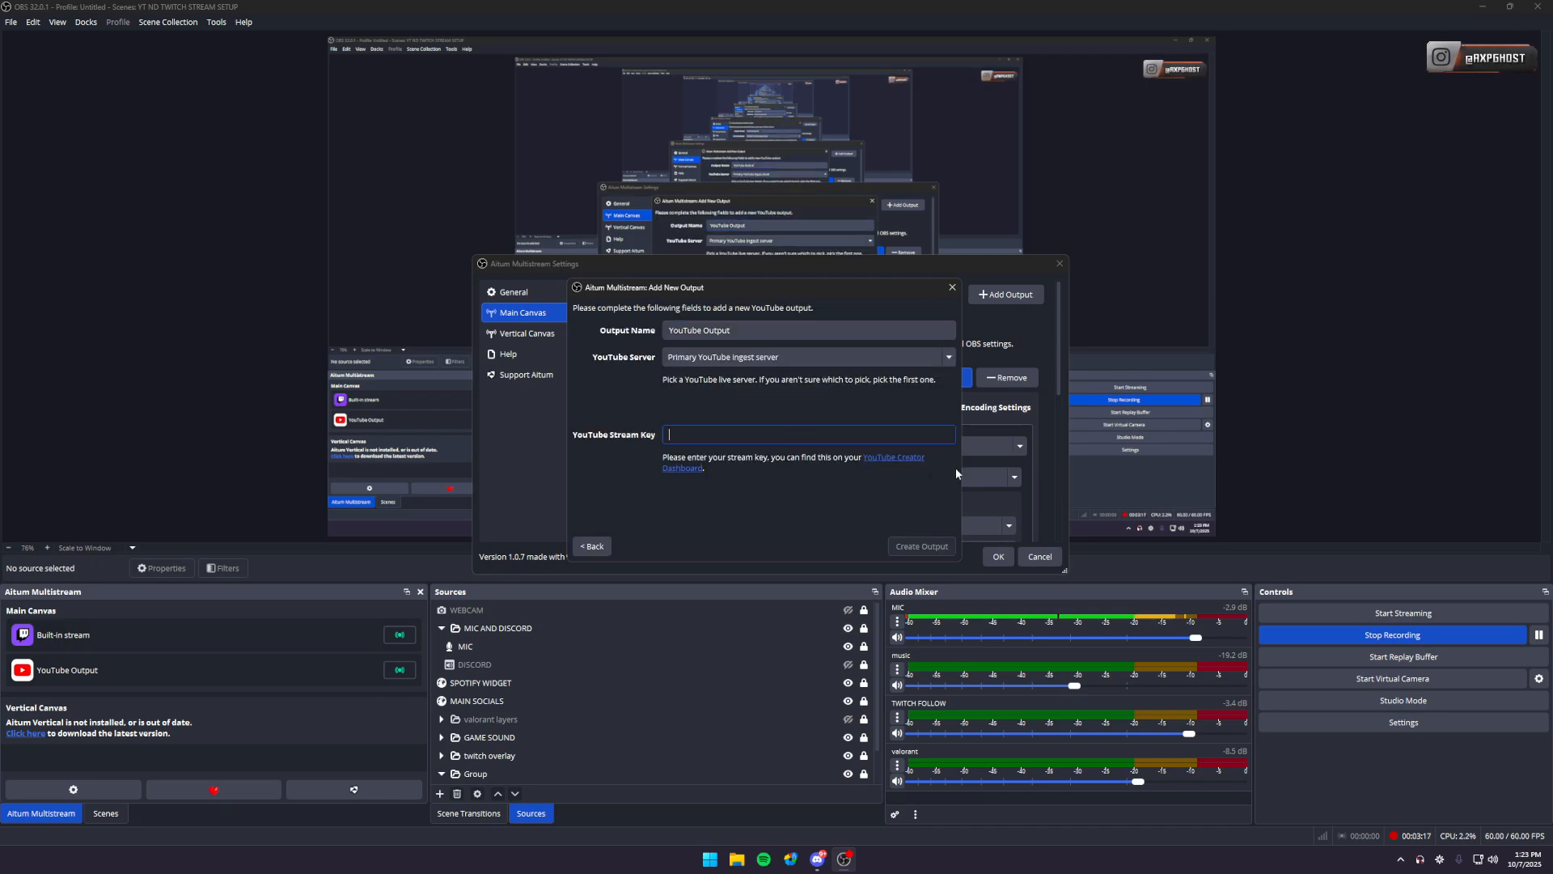
left_click(593, 545)
left_click(952, 289)
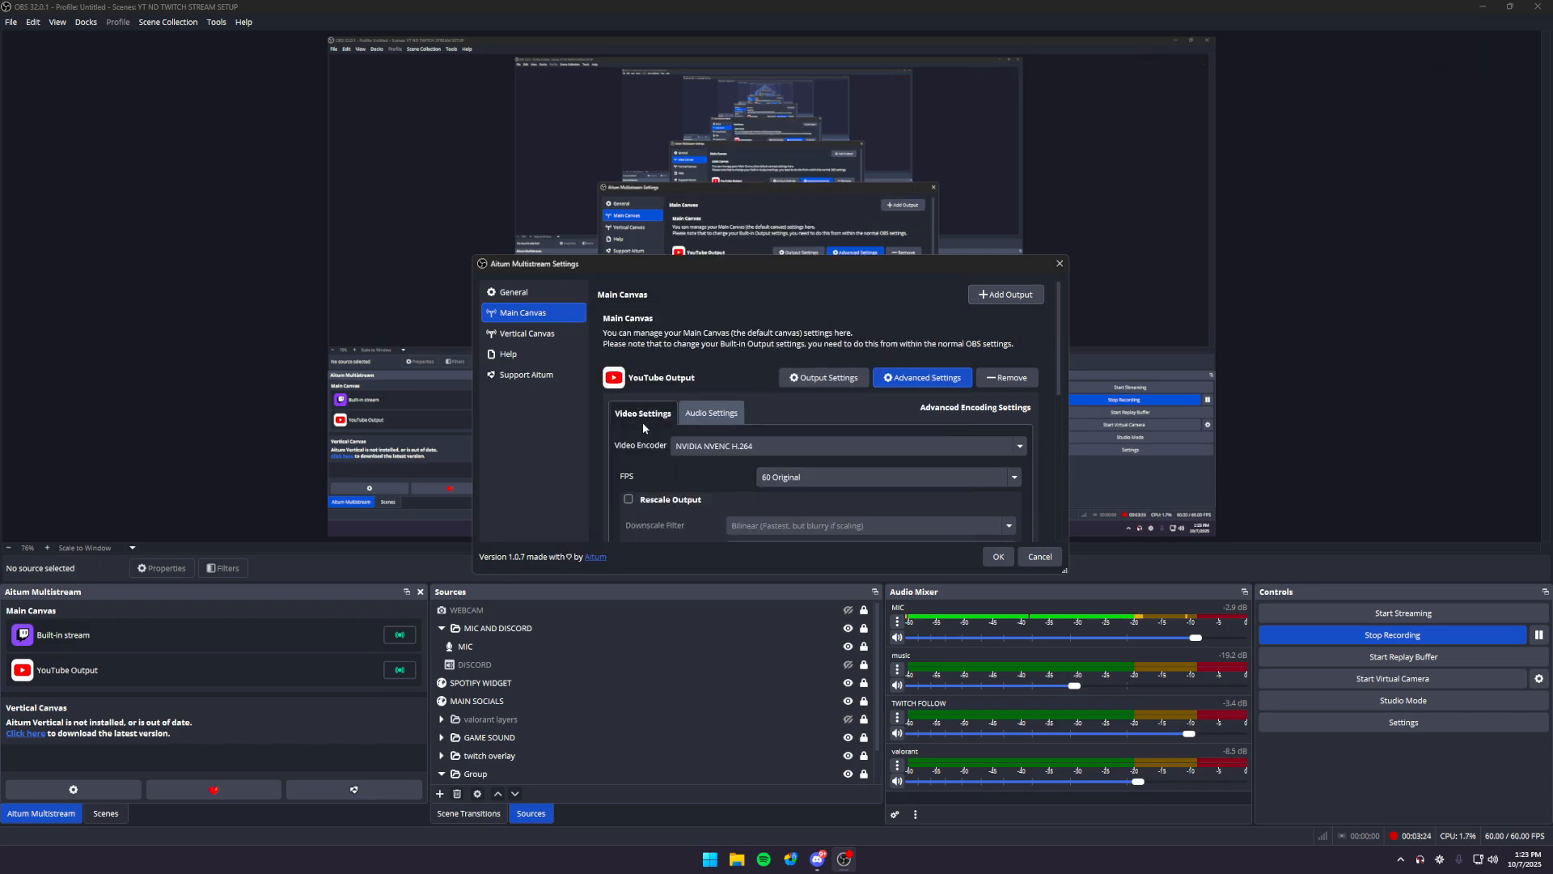
- View the YouTube output's audio encoder, track and bitrate settings
left_click(721, 413)
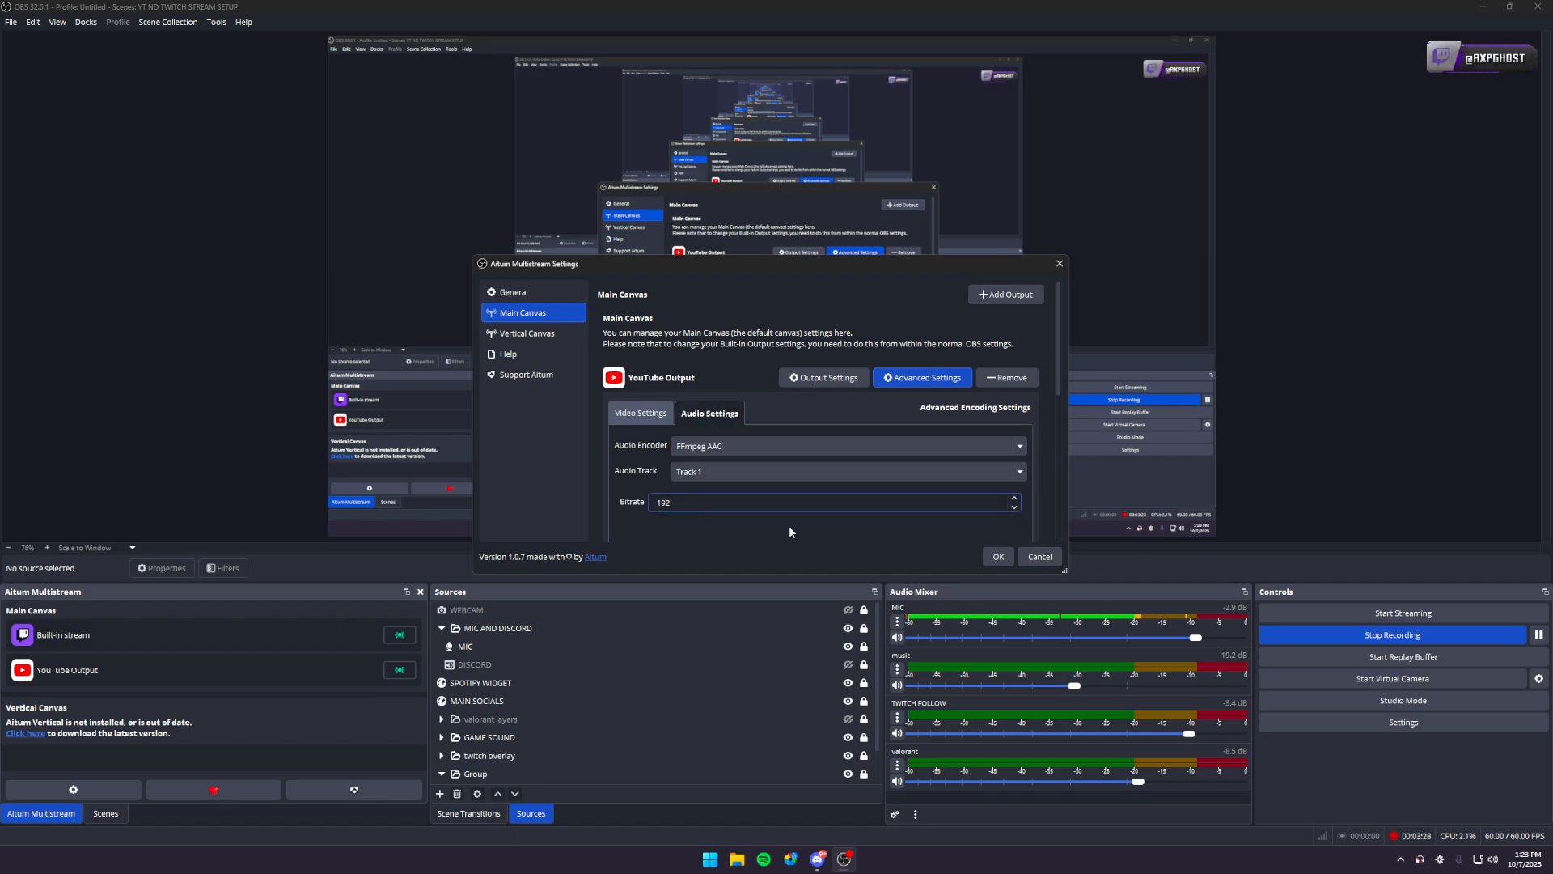
- Review the YouTube output's server and stream key fields and the canvas pages, and save the multistream settings
left_click(822, 377)
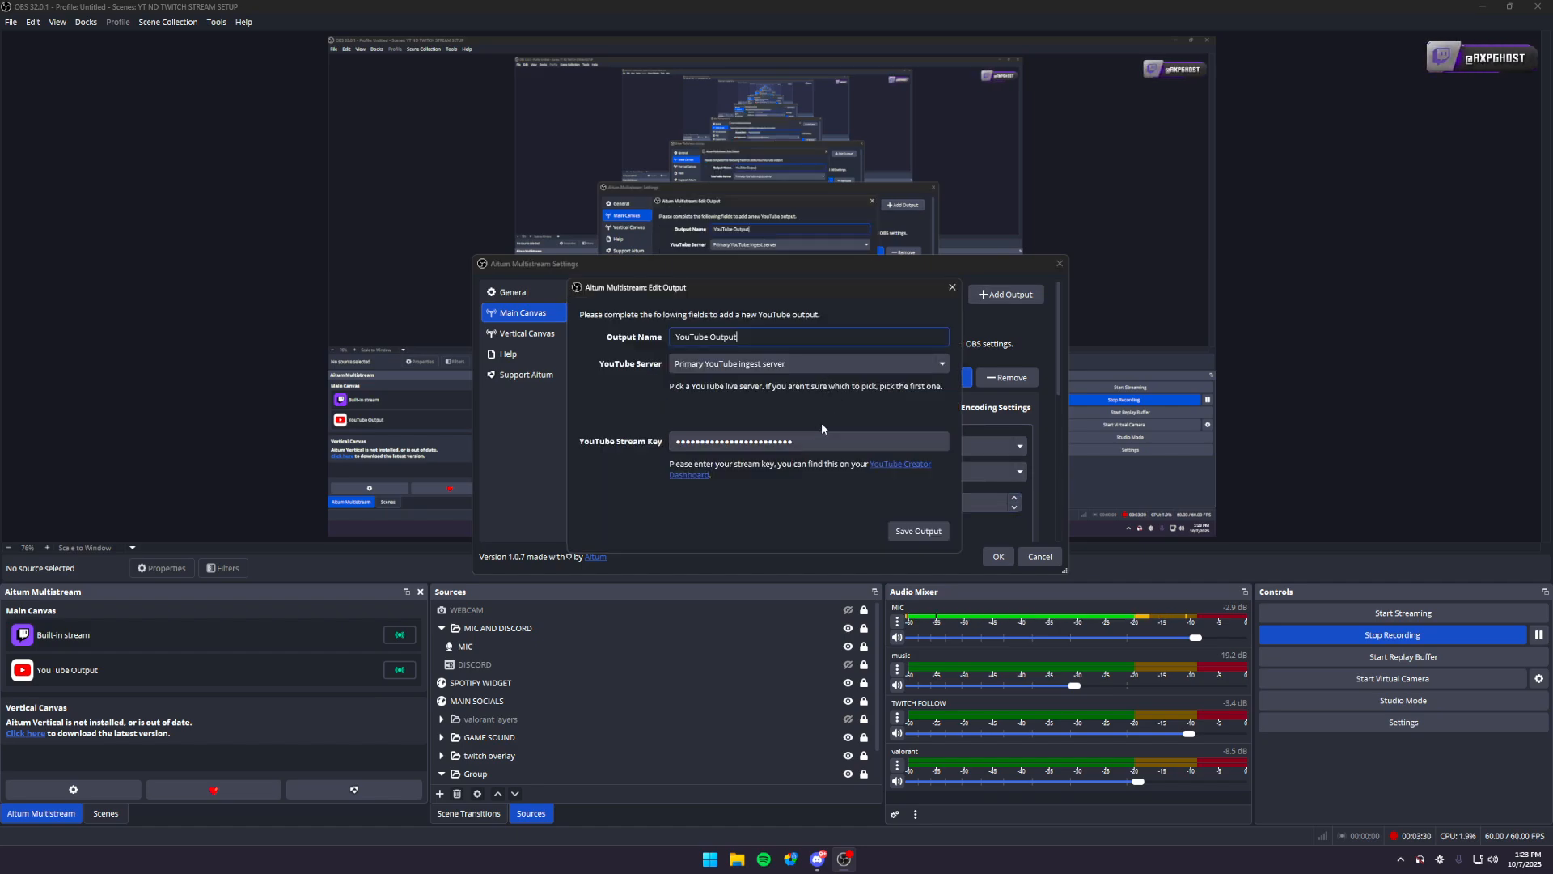
left_click(915, 537)
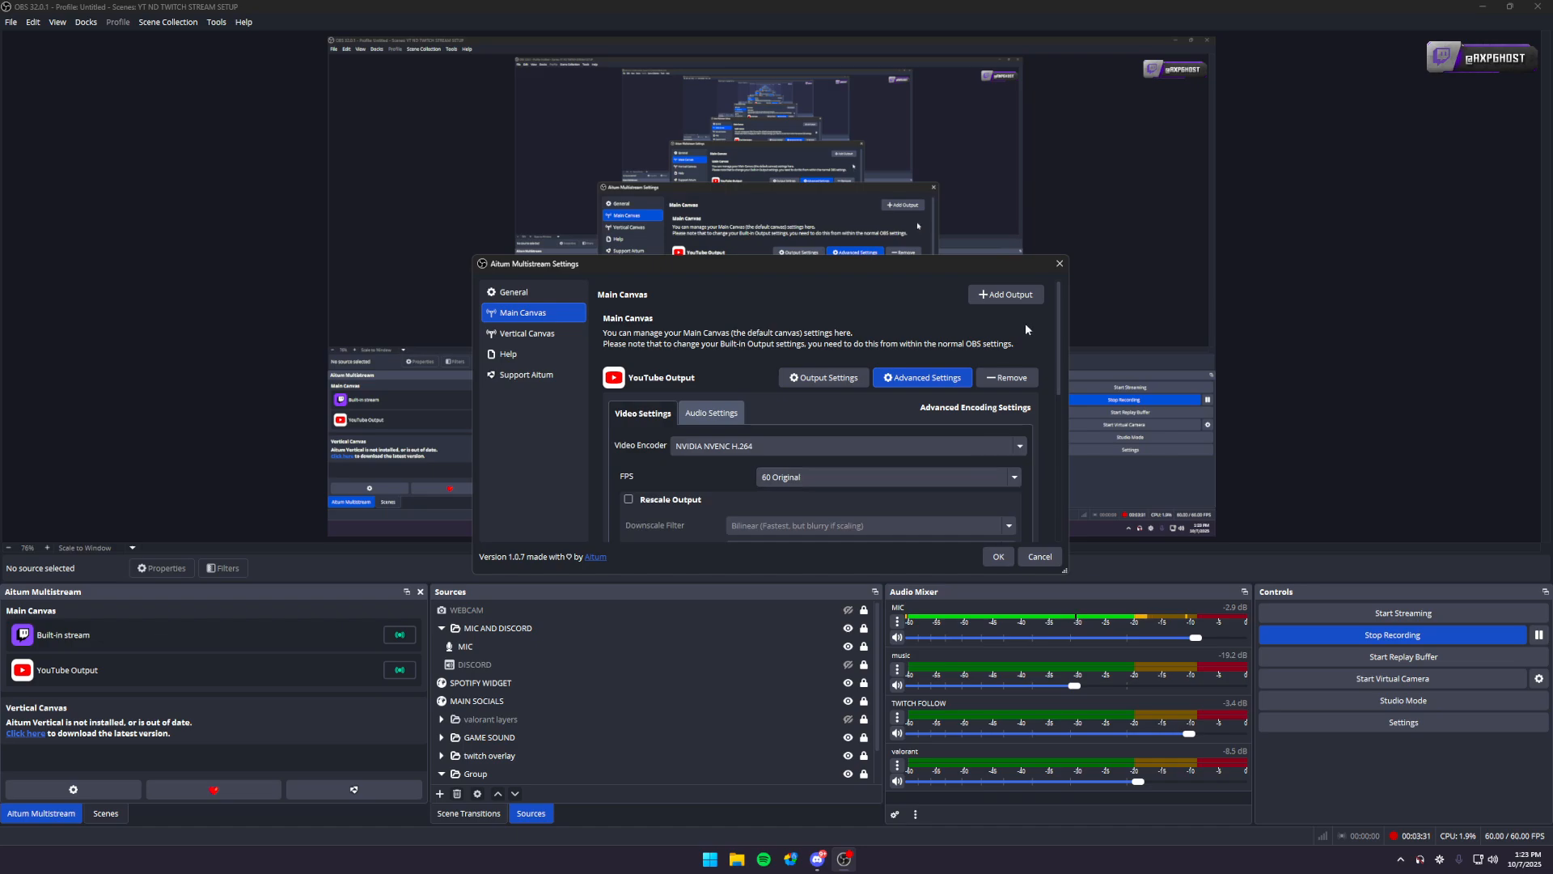
left_click(545, 335)
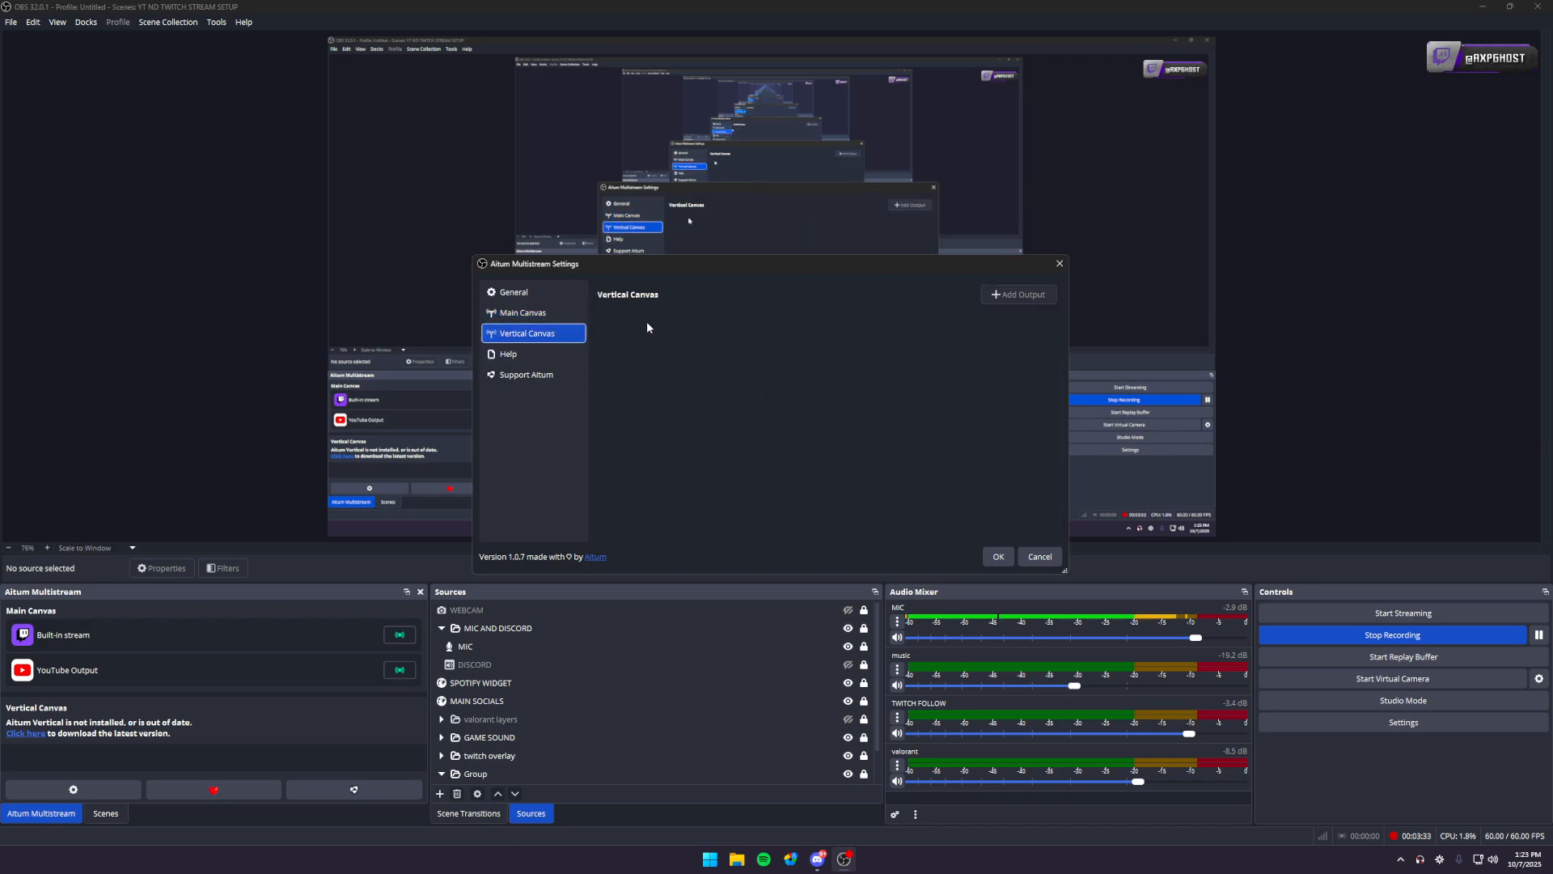
left_click(557, 315)
scroll(693, 494, "down", 10)
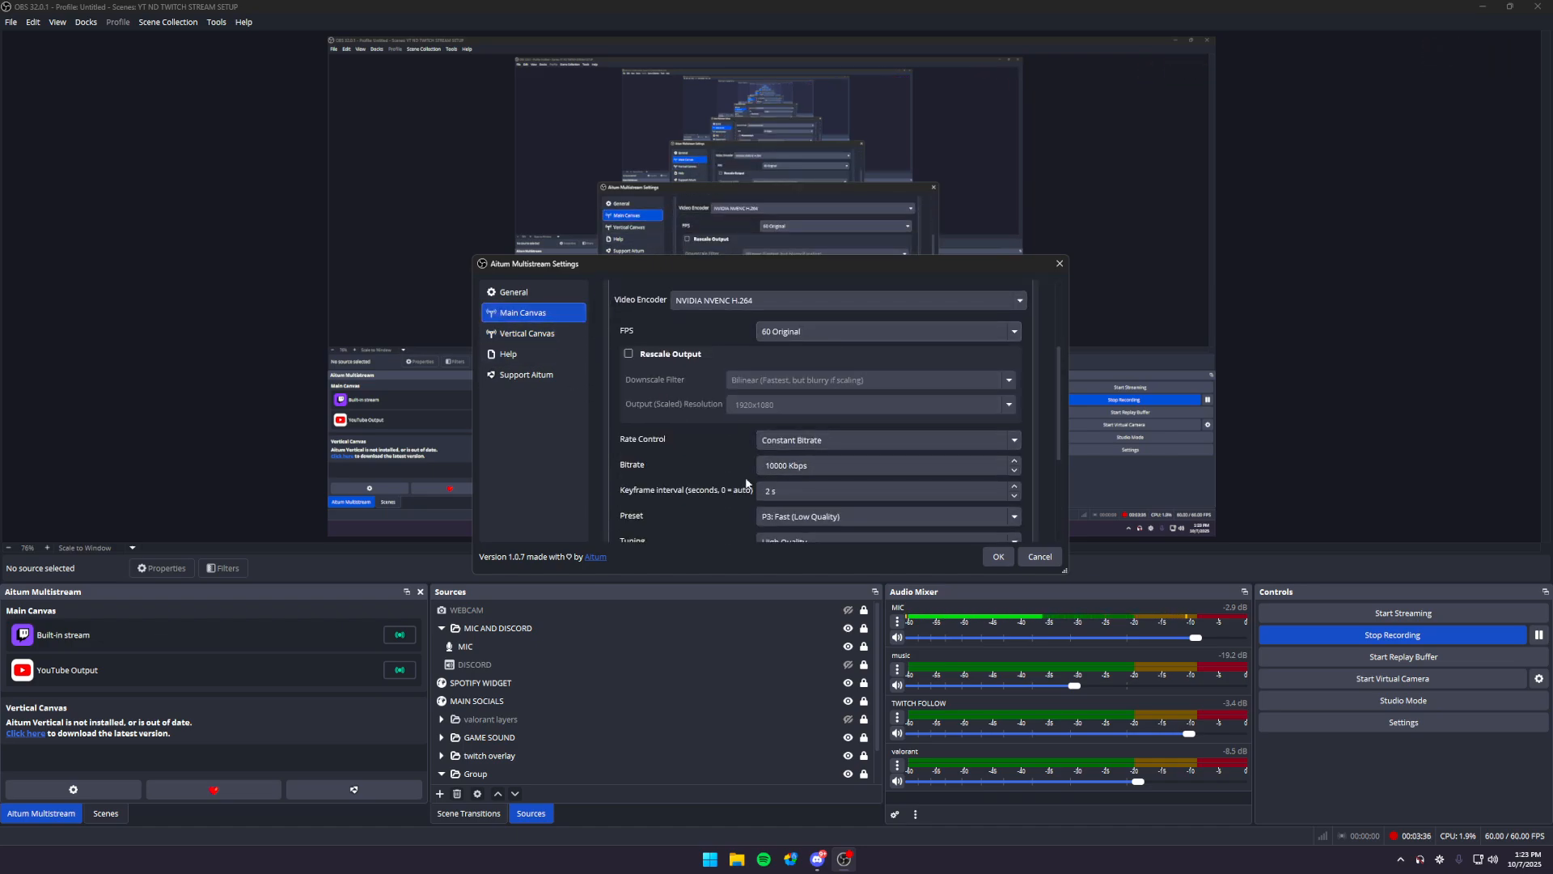
left_click(998, 556)
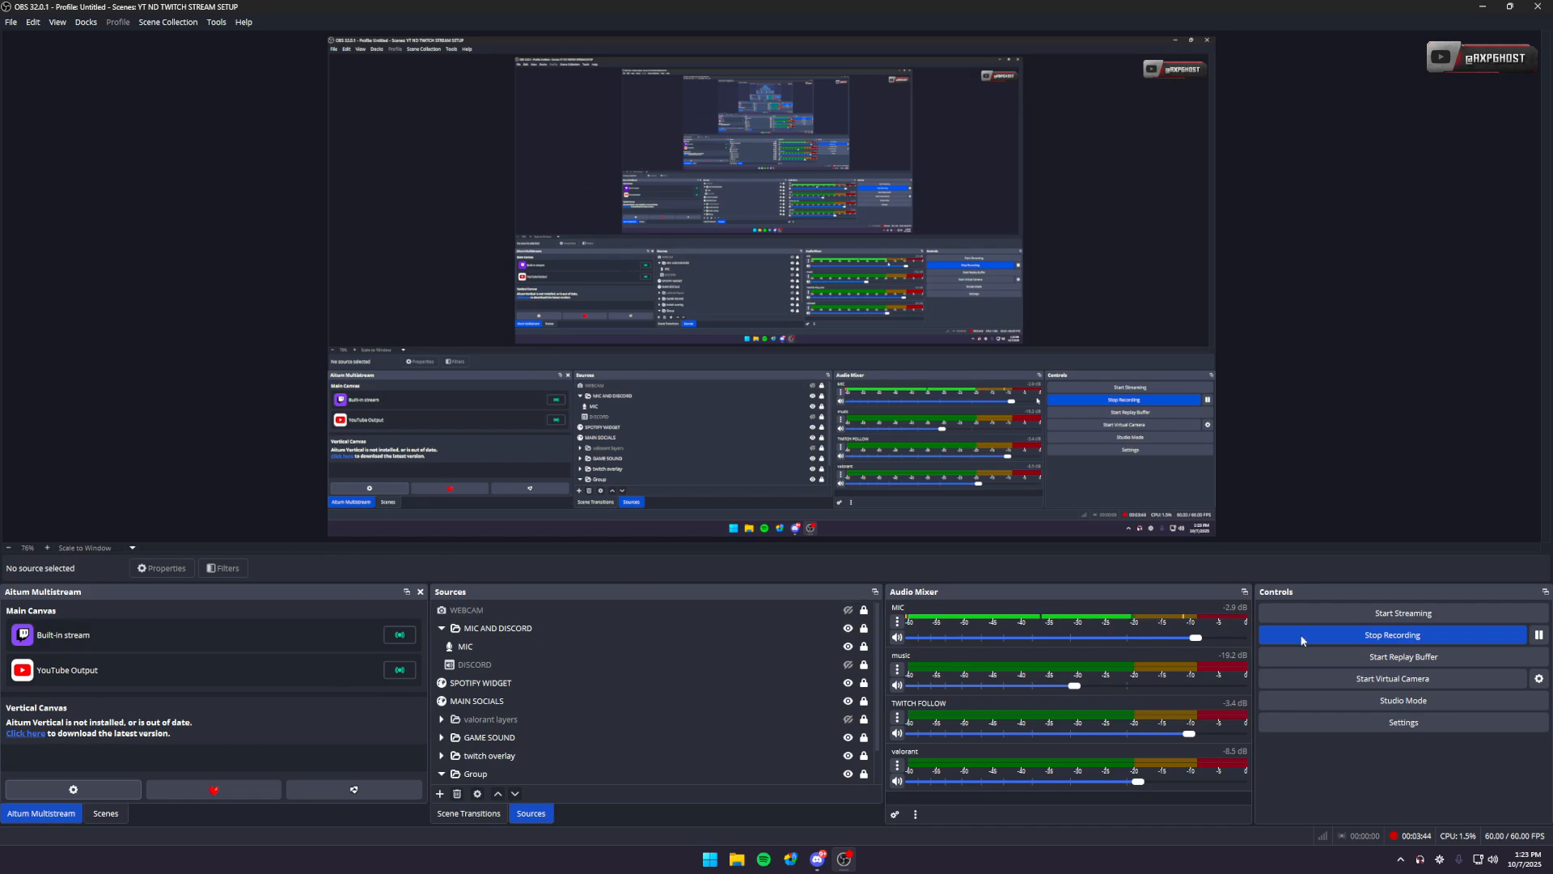
- View the streaming output settings in the main OBS settings and leave without changing them
left_click(1404, 721)
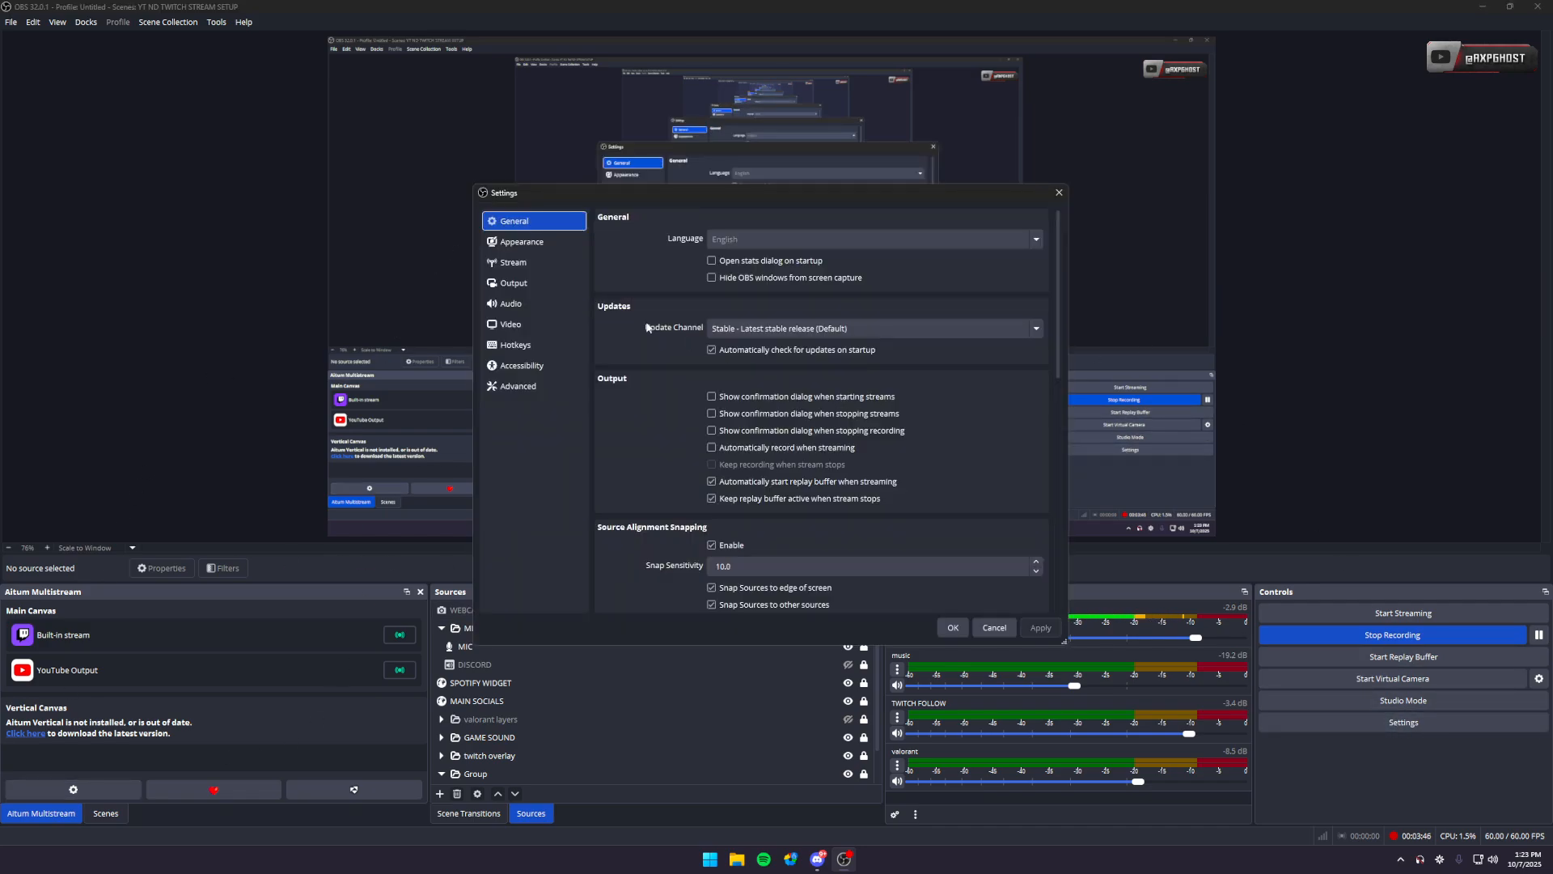
left_click(534, 283)
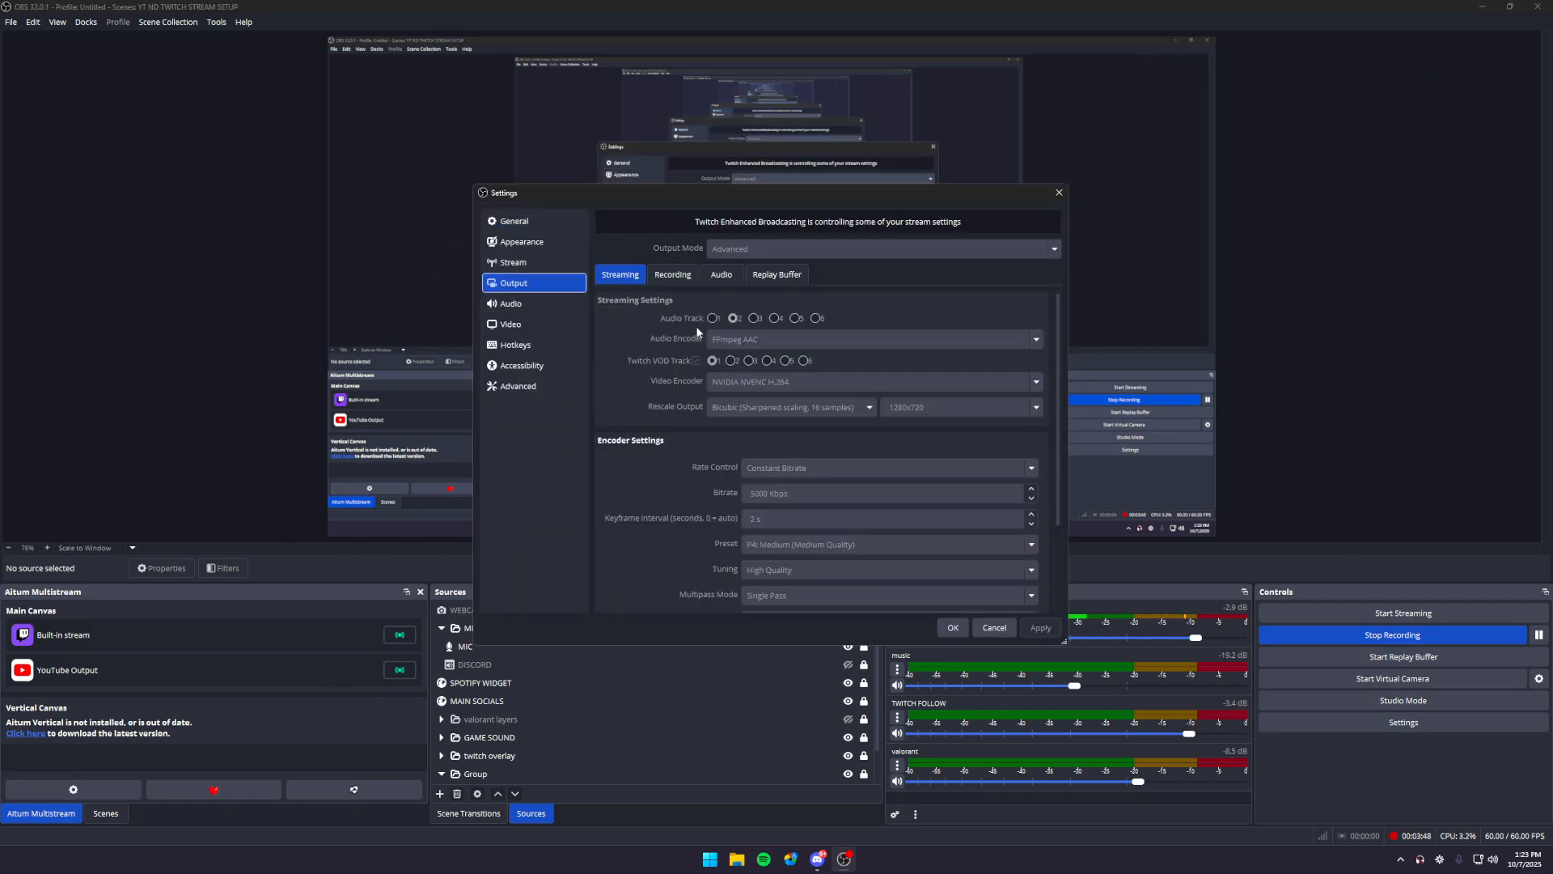
left_click(992, 629)
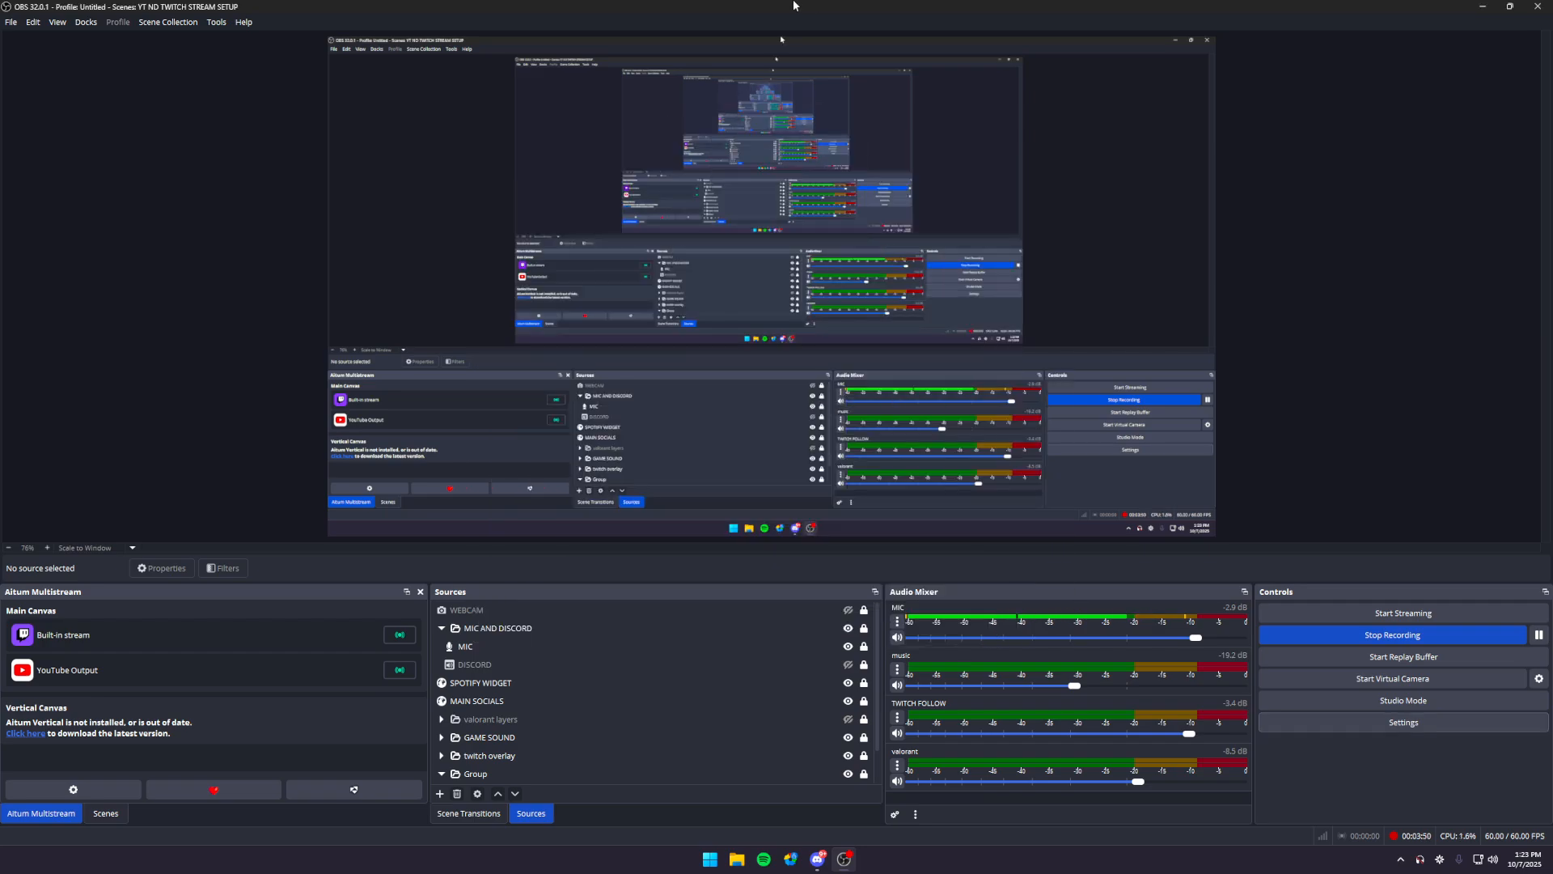
- Minimize OBS, find and launch TransparentTwitchChat, and toggle off the borders of its chat overlay windows
left_click(1481, 7)
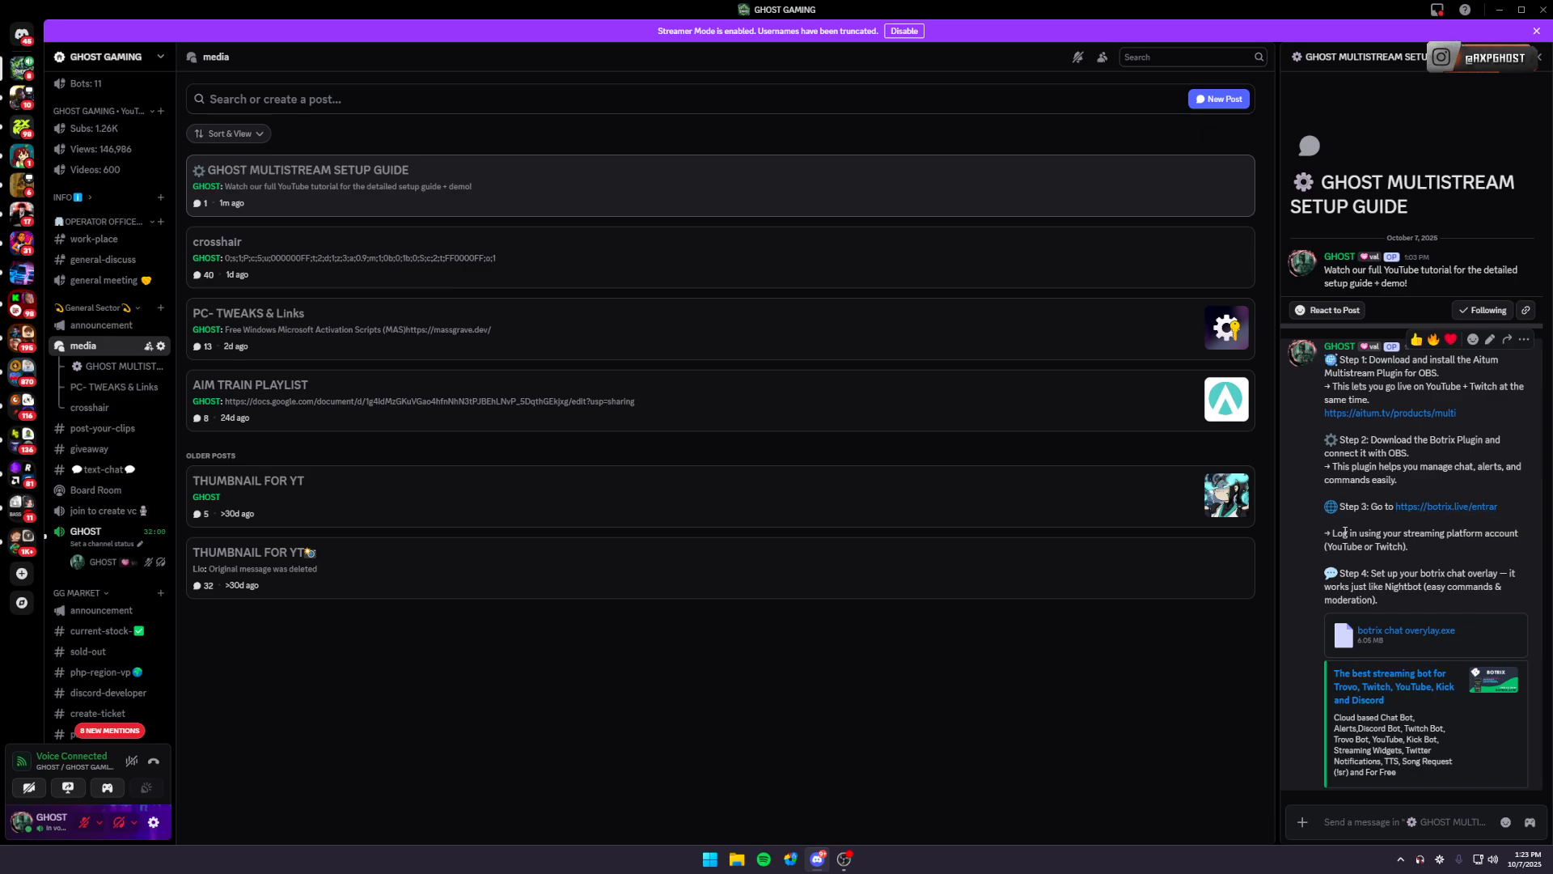
key("super")
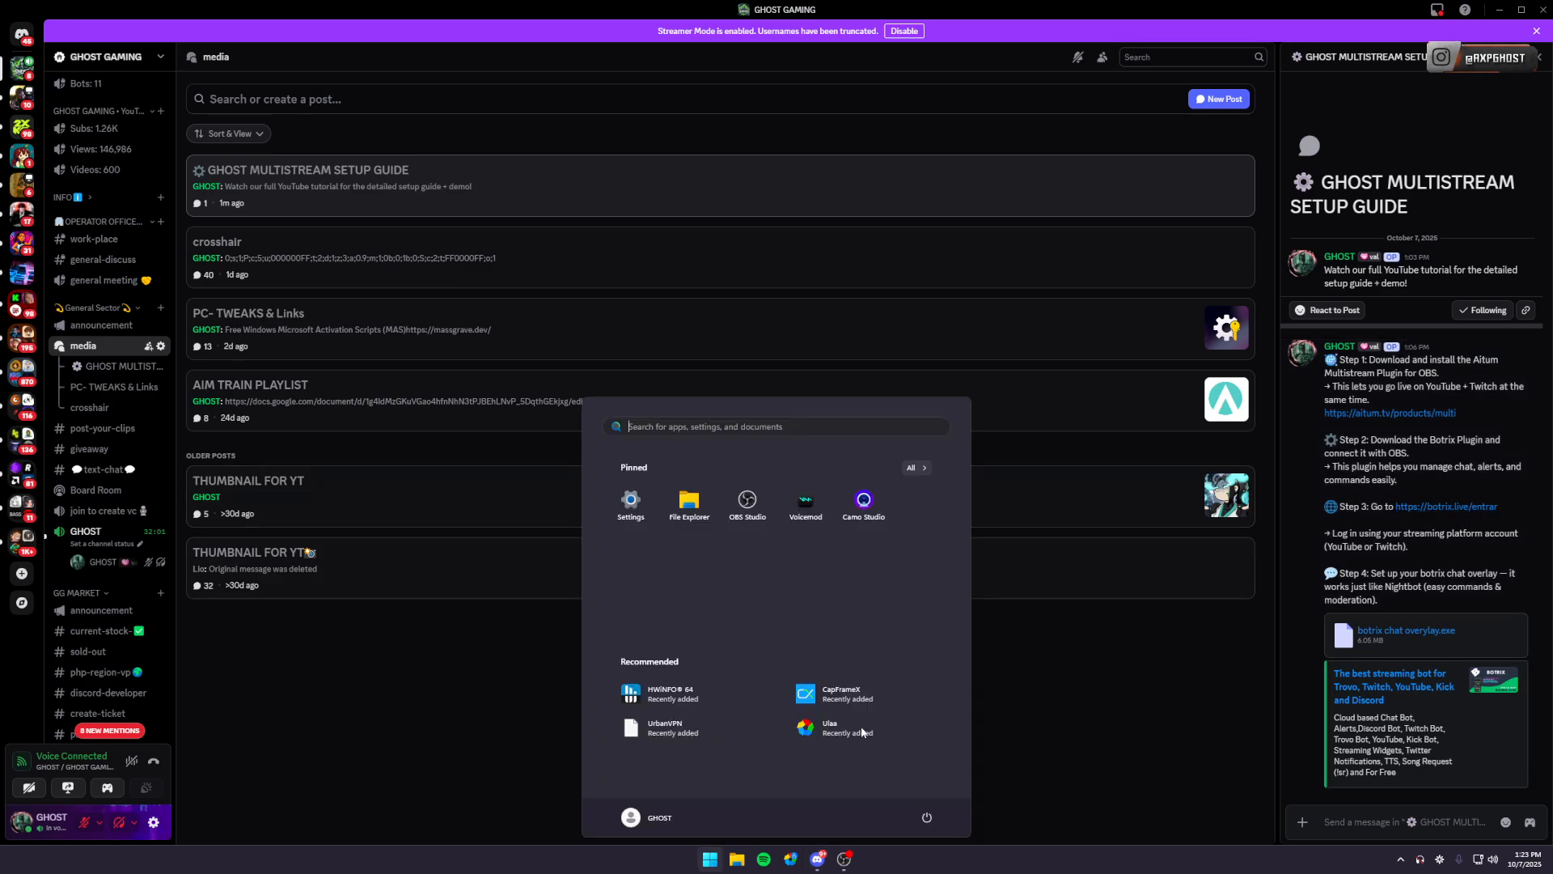
type("TRAnsparentTwitchChat")
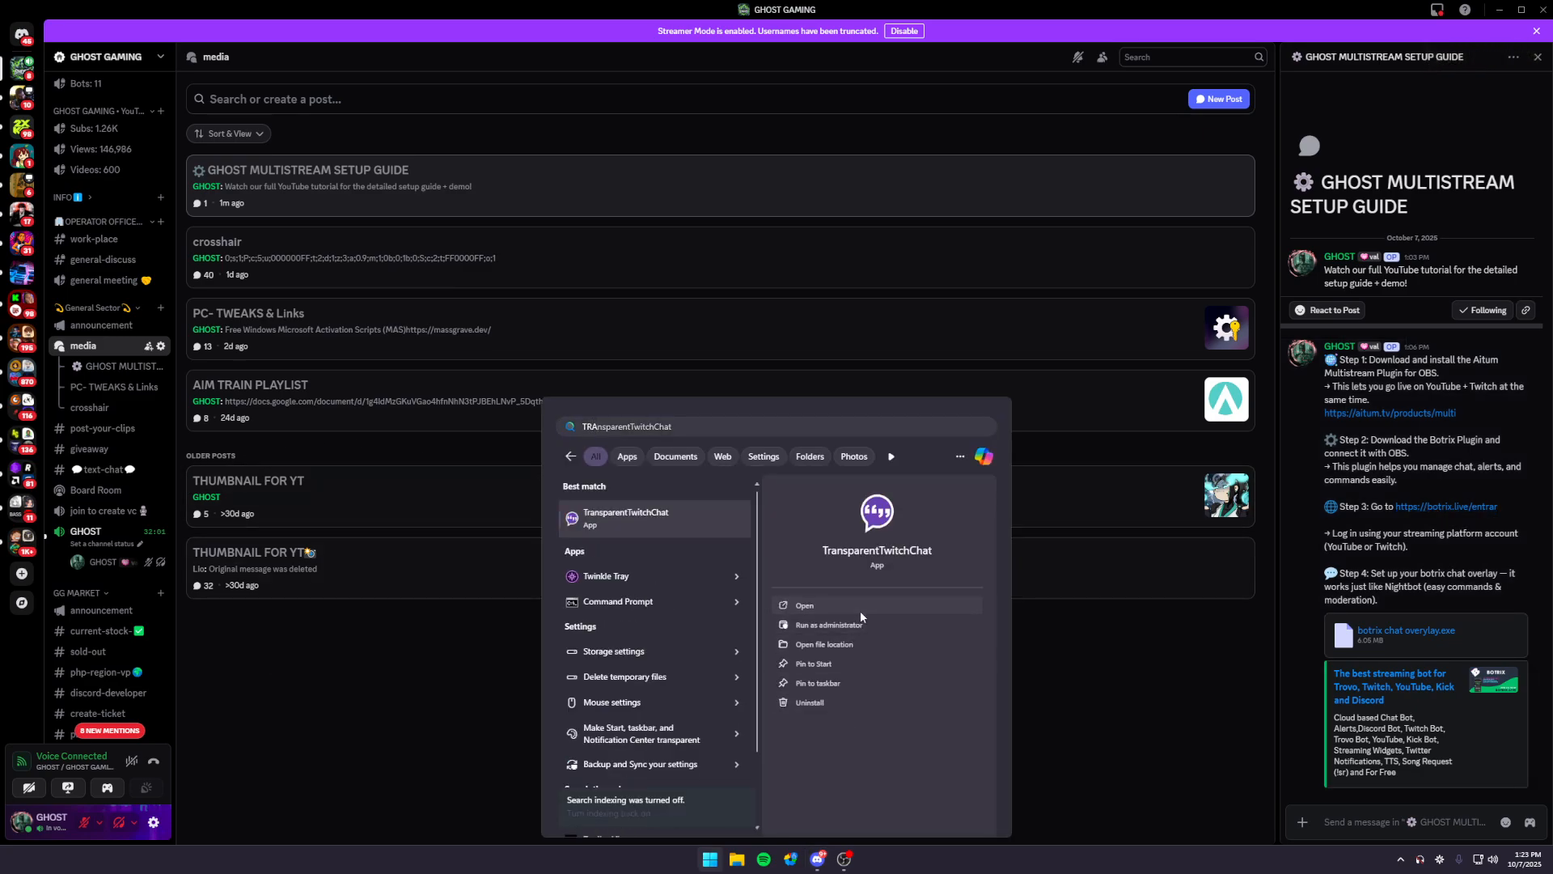
left_click(861, 608)
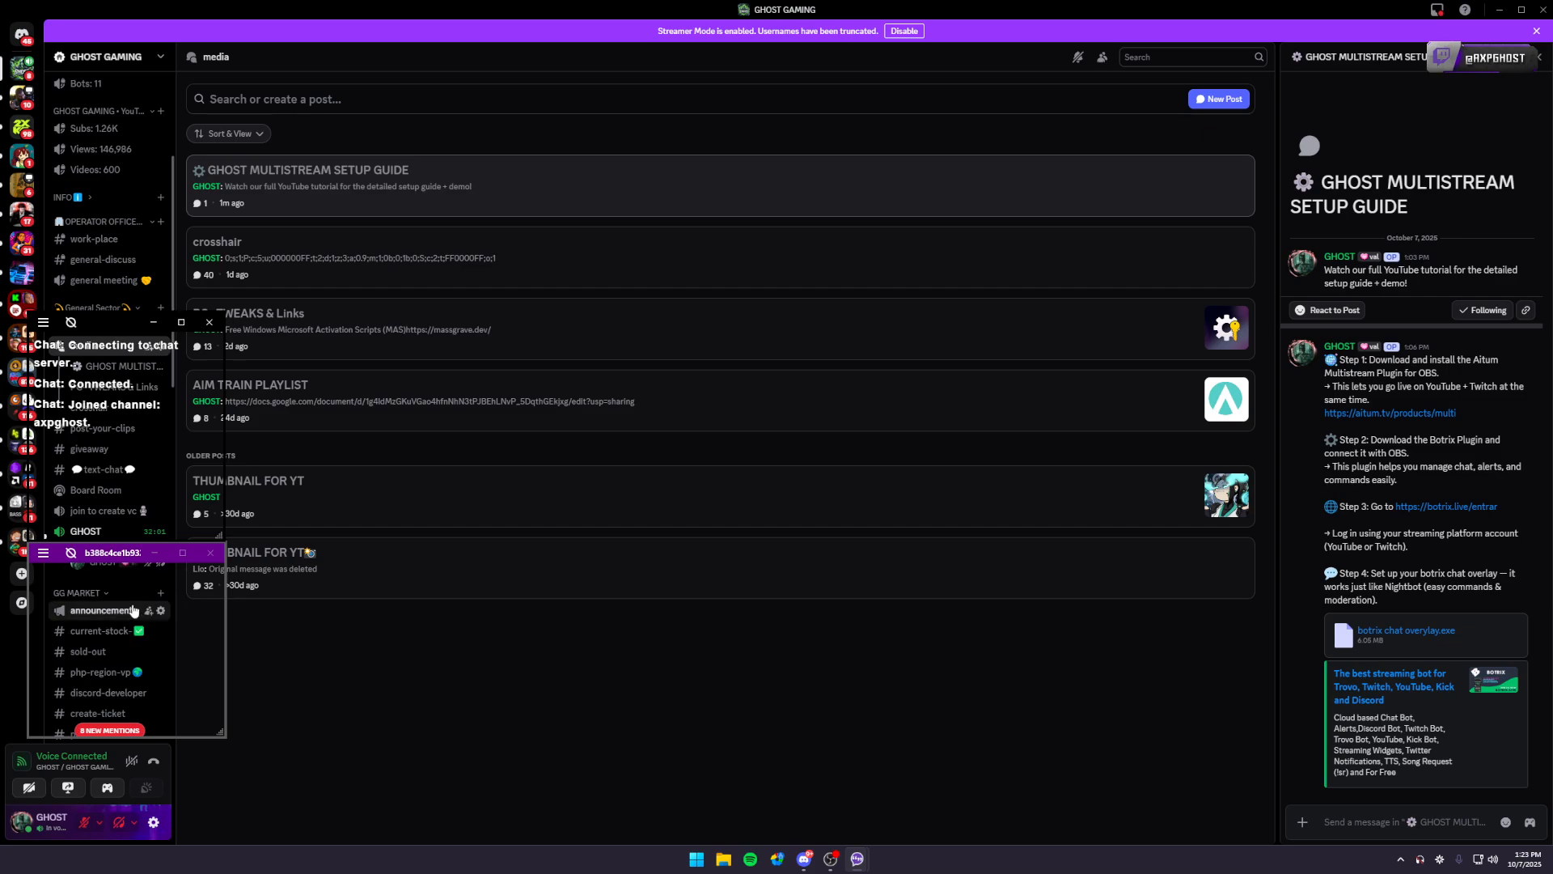
key("ctrl+alt+F9")
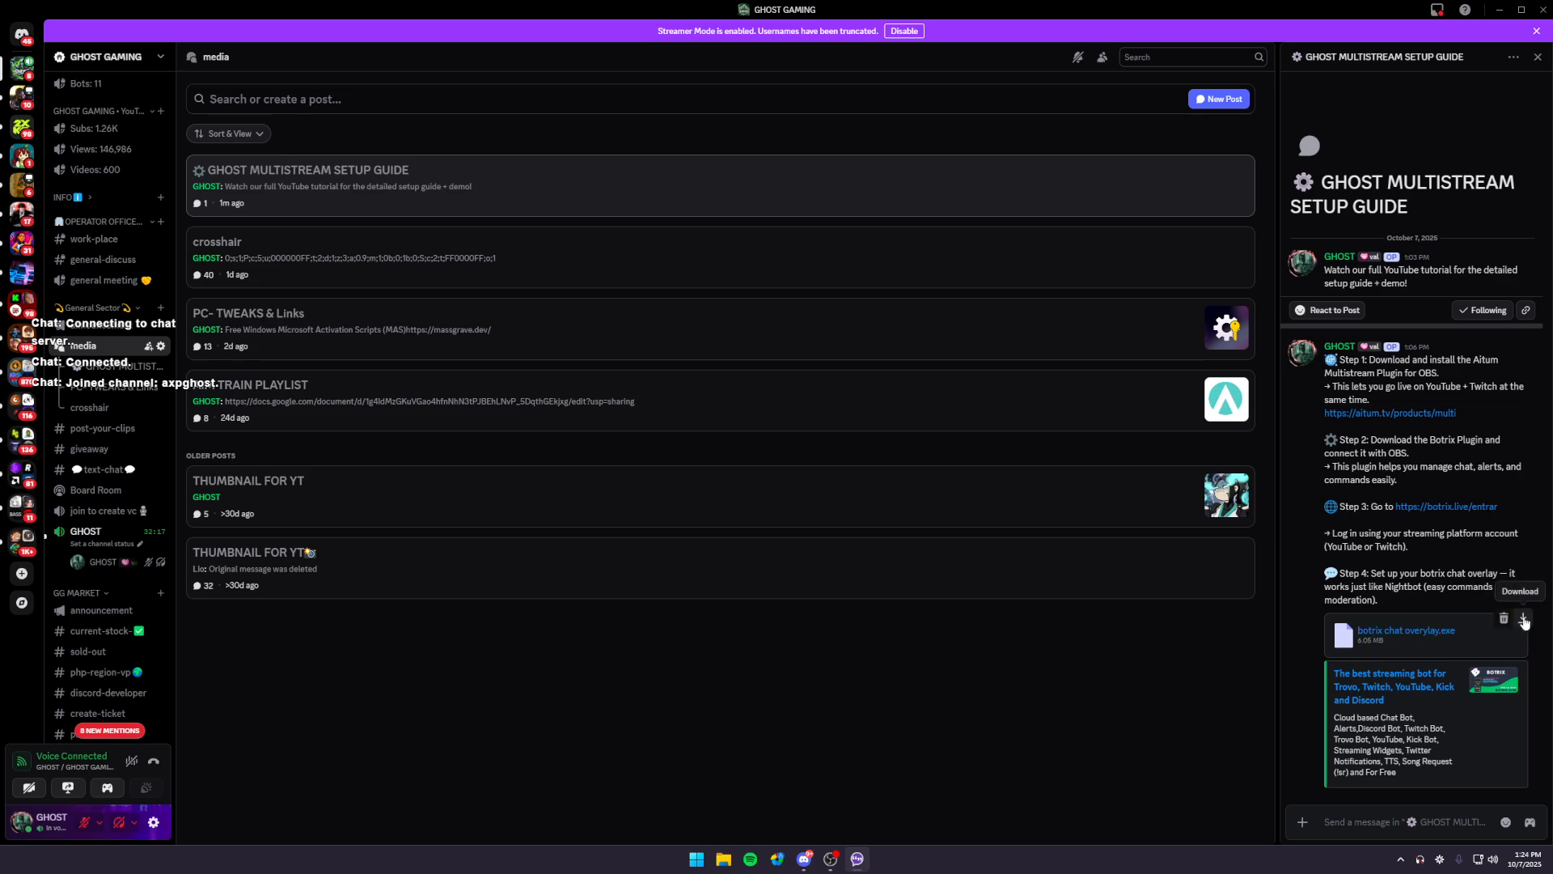
- Open the BotRix website from the Discord setup guide and go to its chat widget's configuration page
left_click(1452, 507)
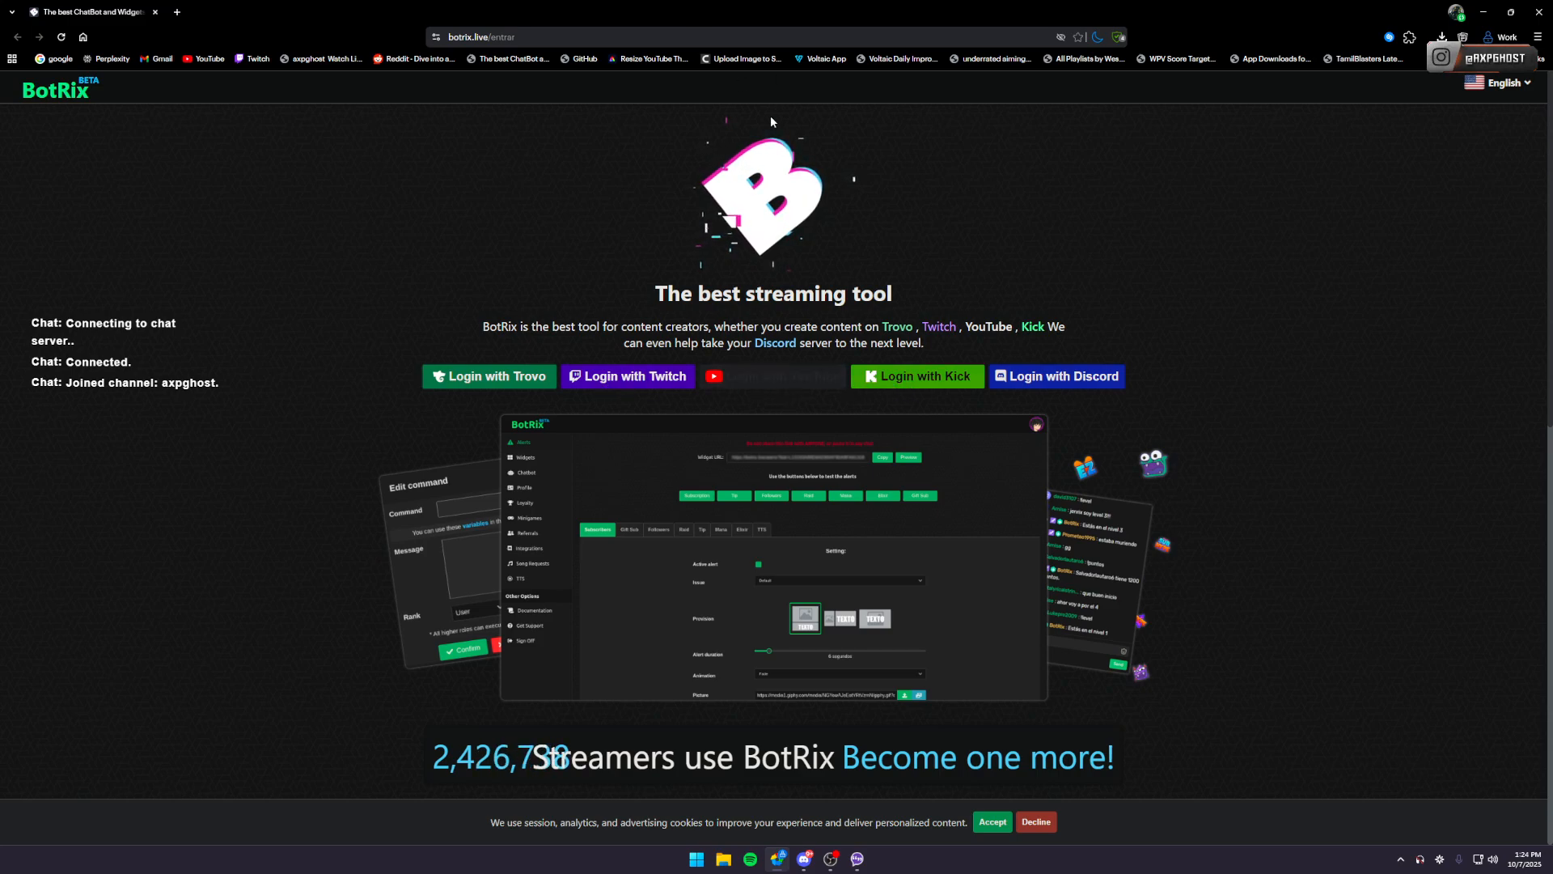
key("alt+Tab")
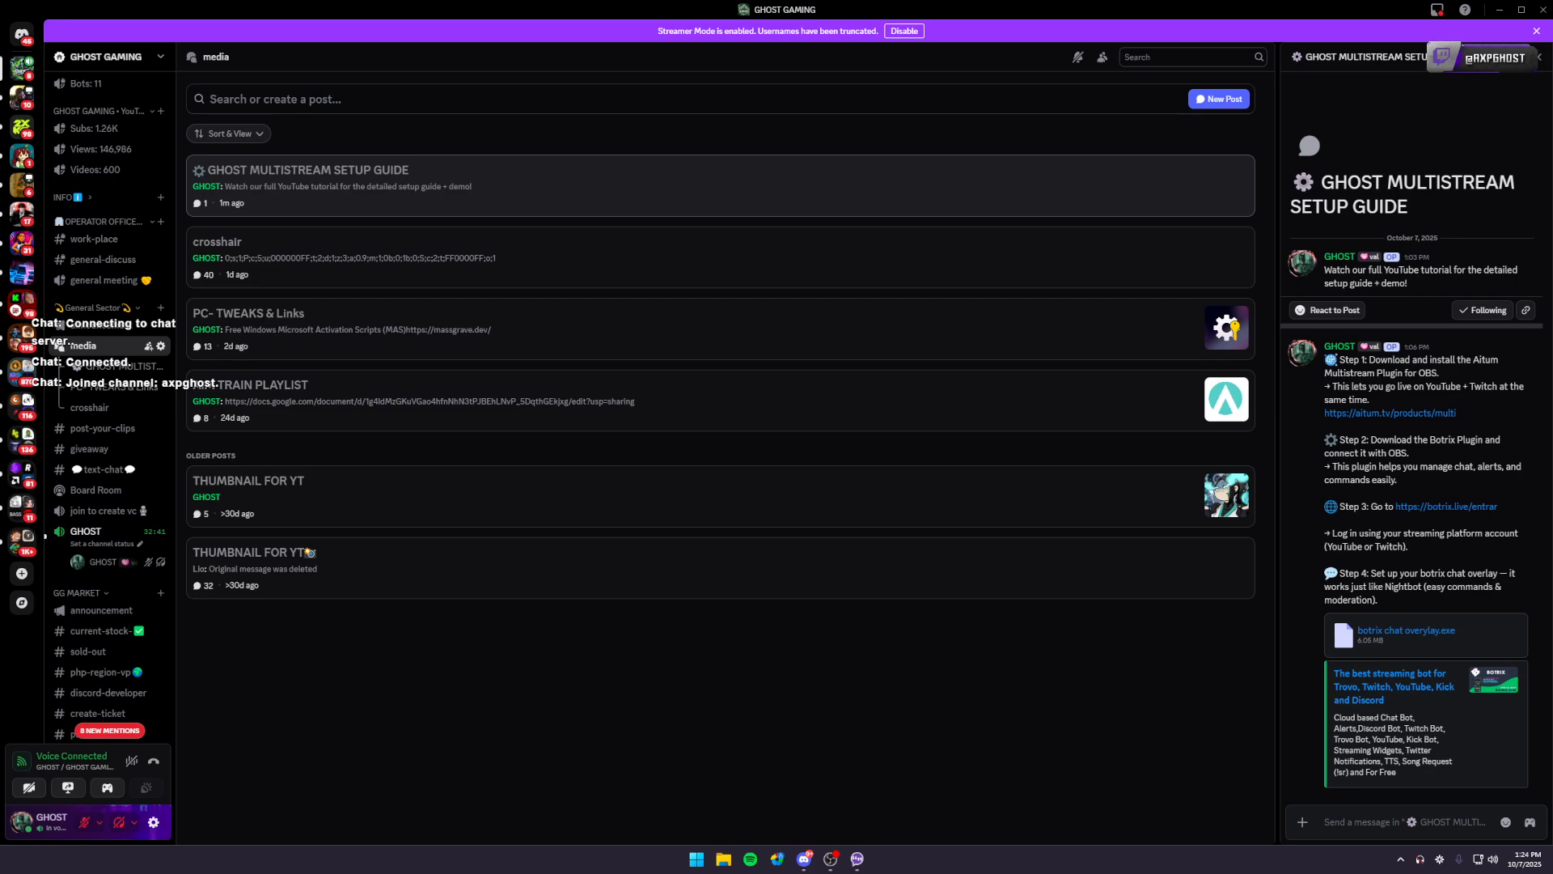
left_click_drag(1552, 324, 697, 2)
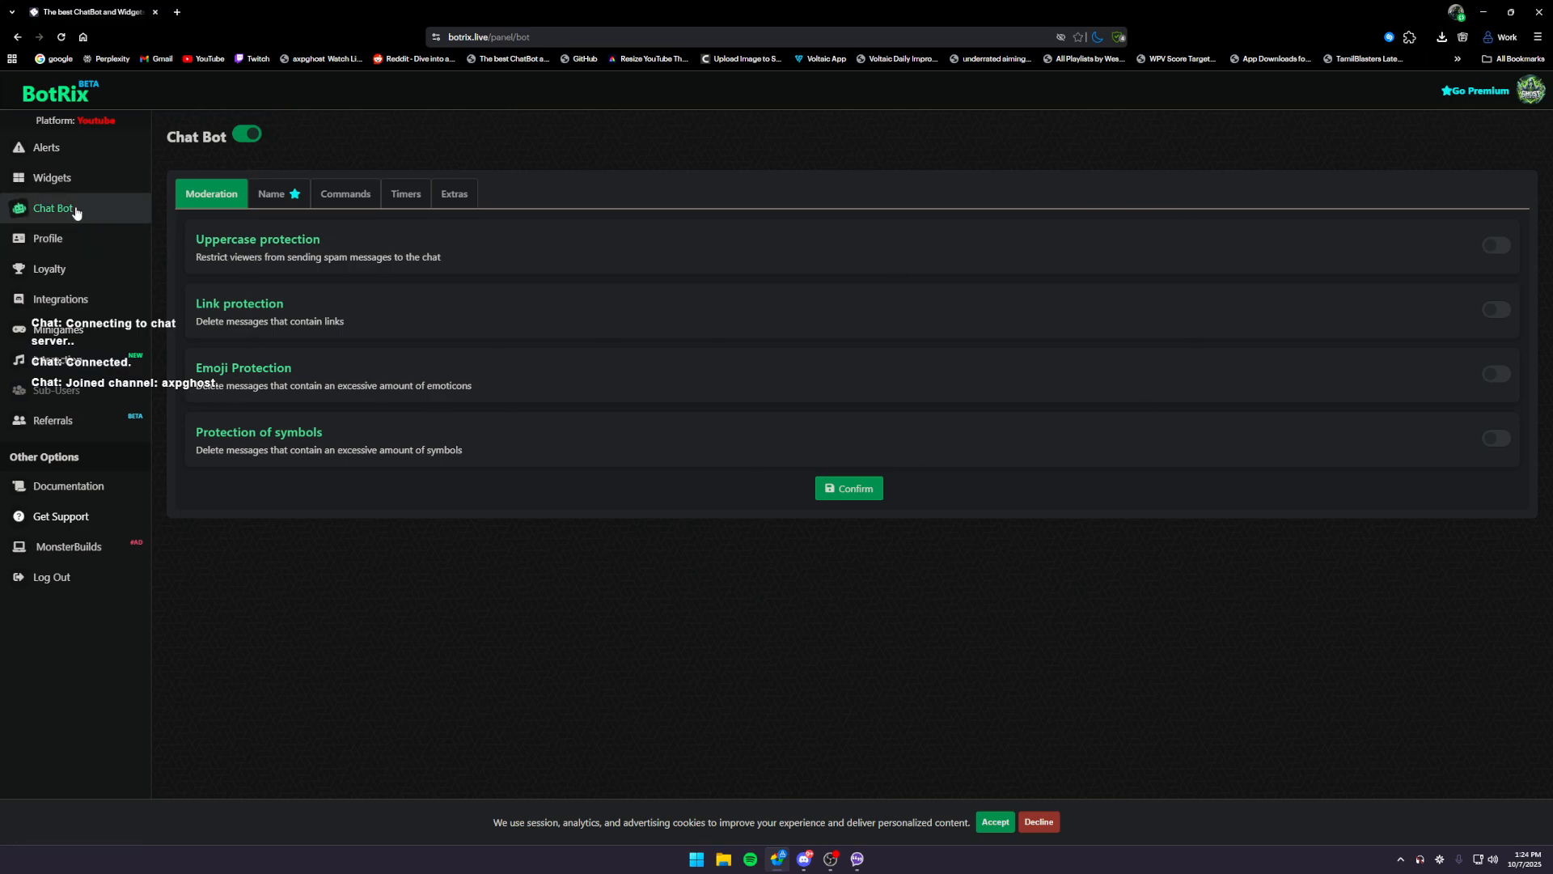
left_click(91, 188)
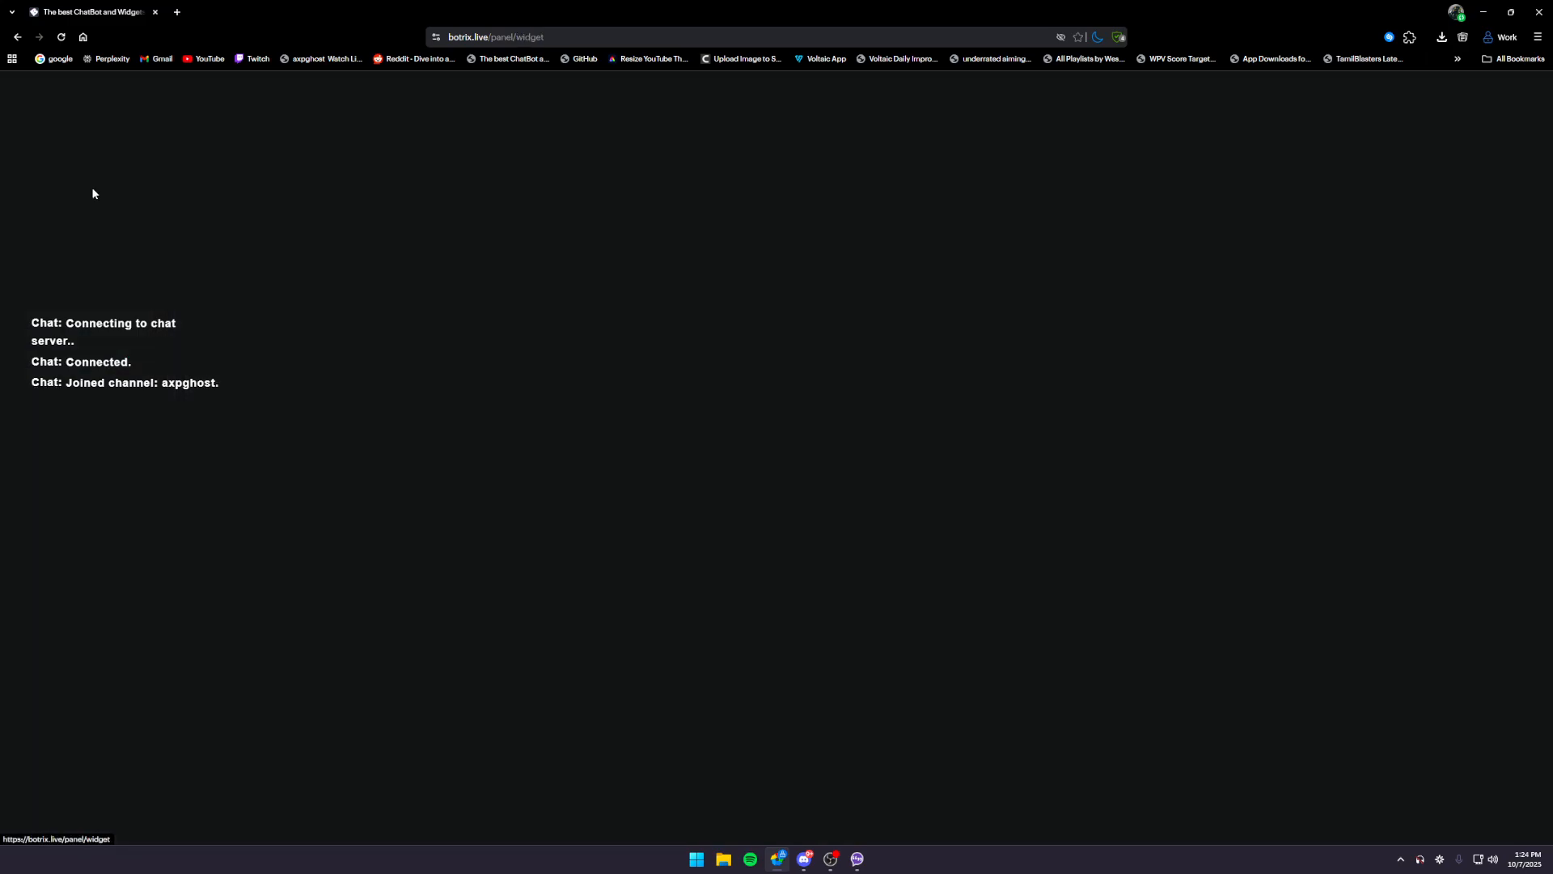
left_click(546, 283)
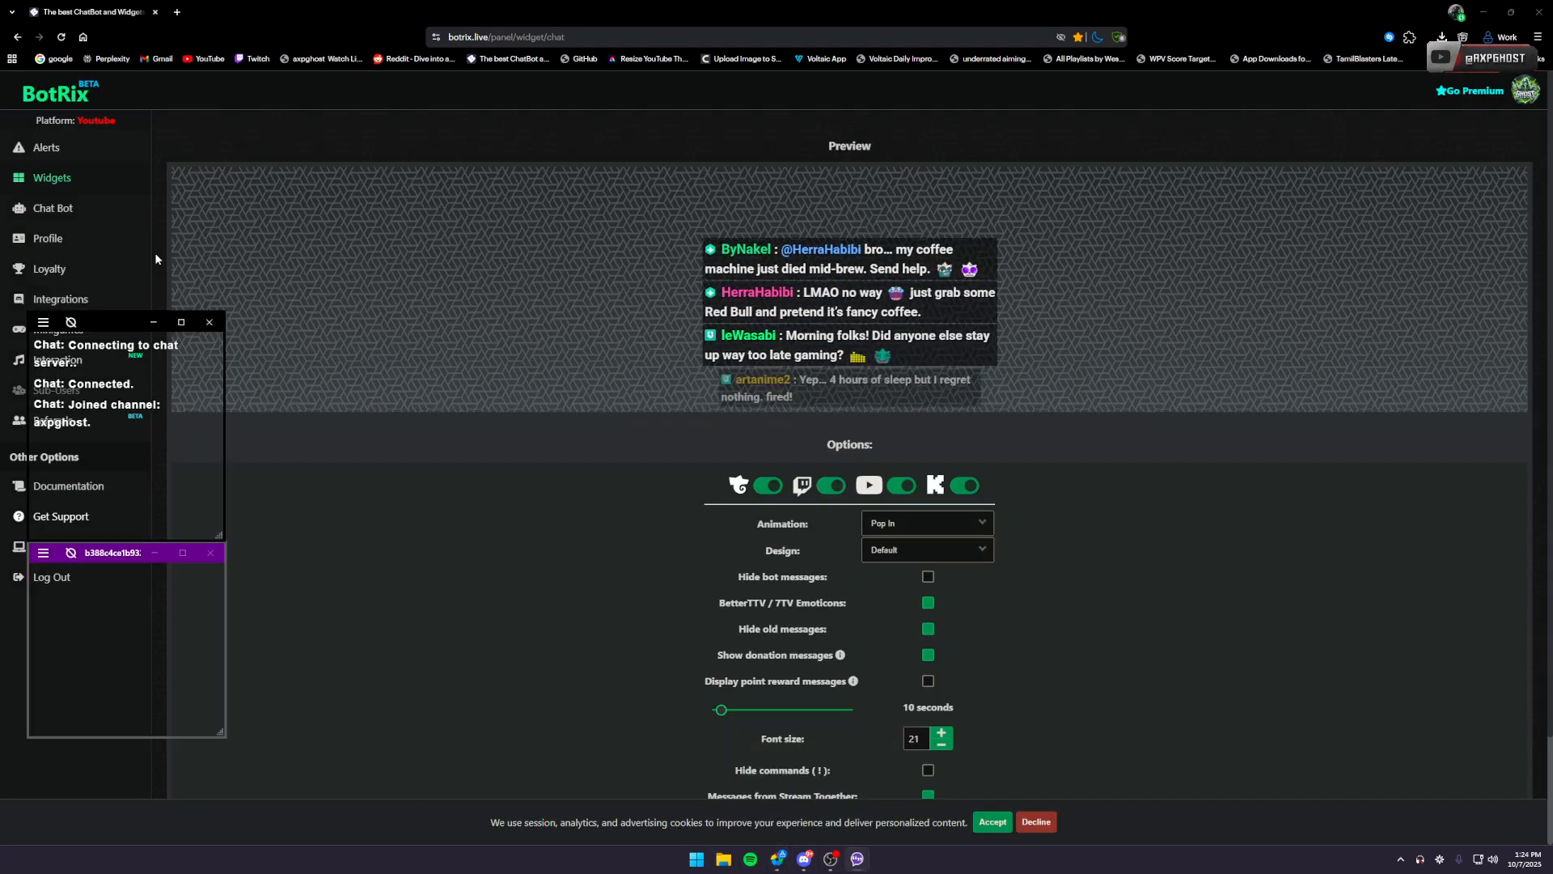
left_click(545, 582)
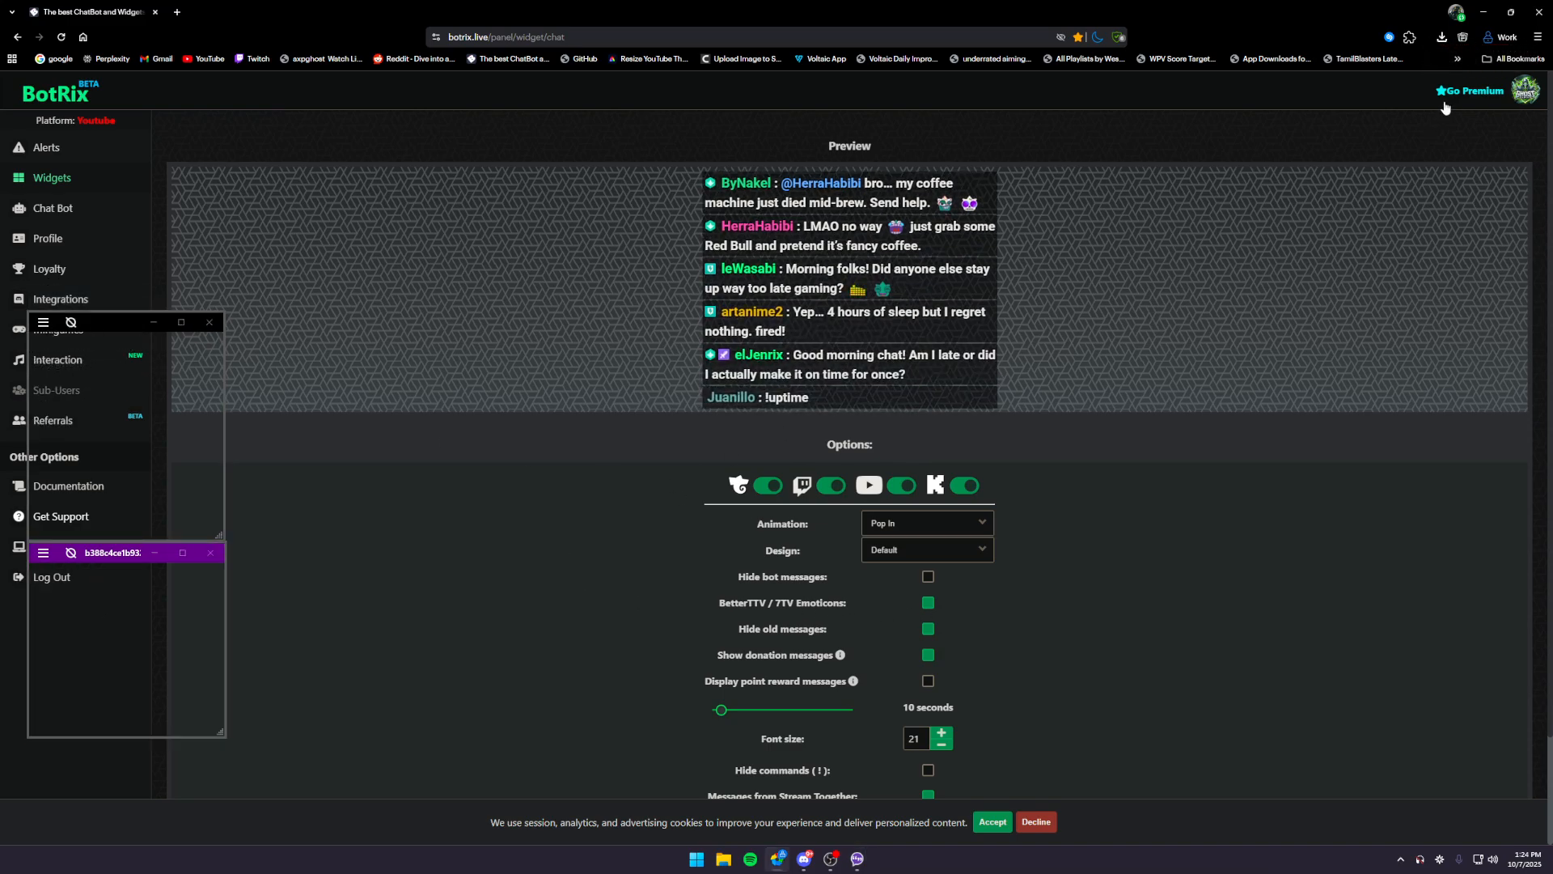
- Open the TransparentTwitchChat overlay settings and examine the username, chat fade time, chat sound and theme options, keeping BetterTTV's "Black Chat" as the theme
left_click(43, 322)
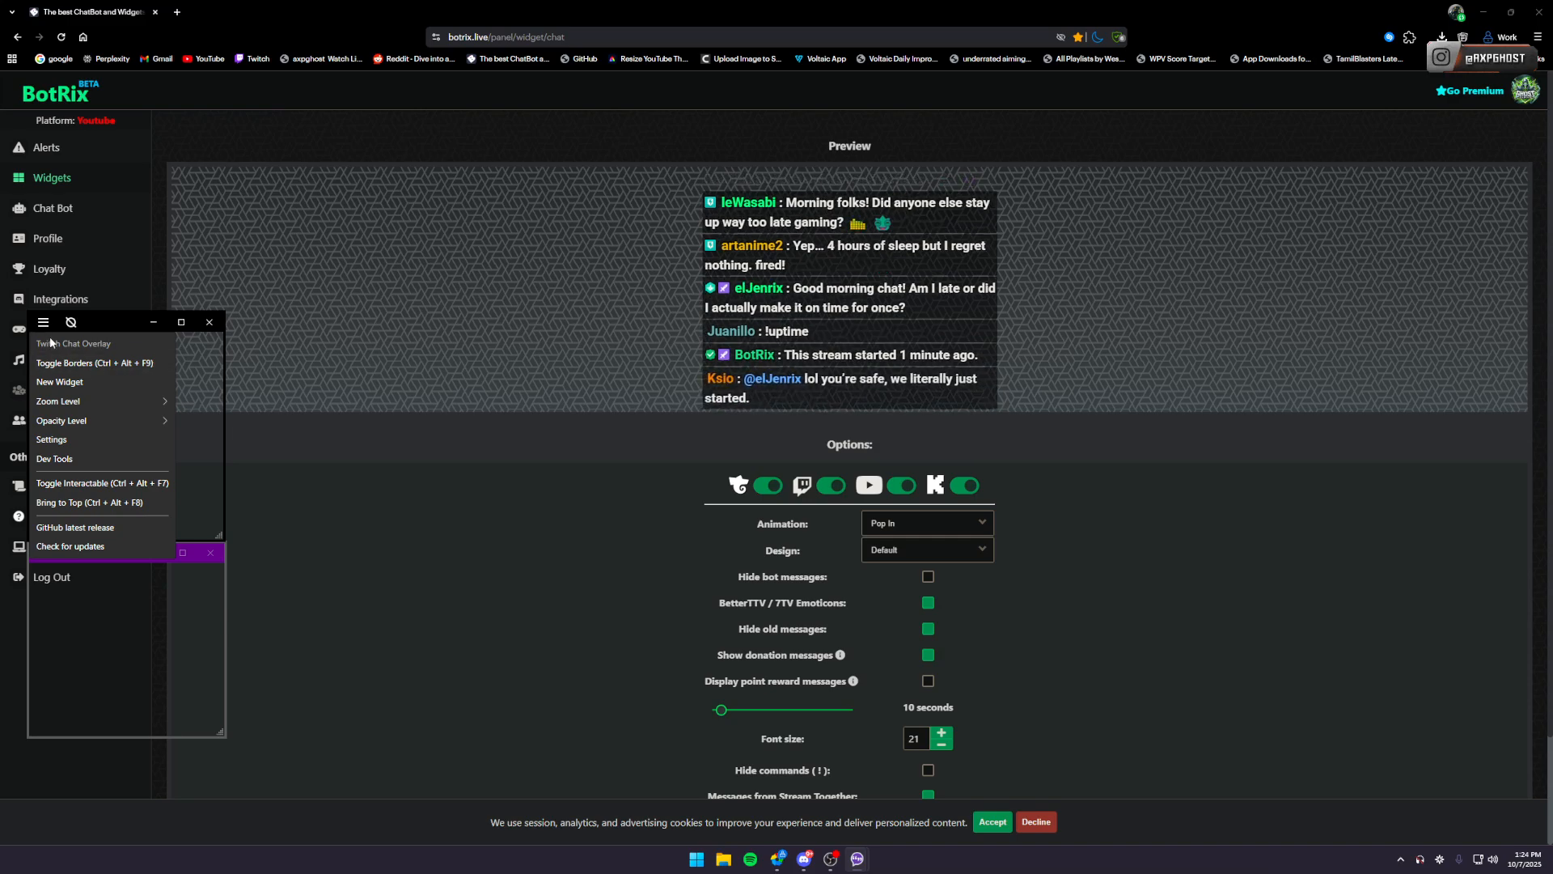
left_click(72, 437)
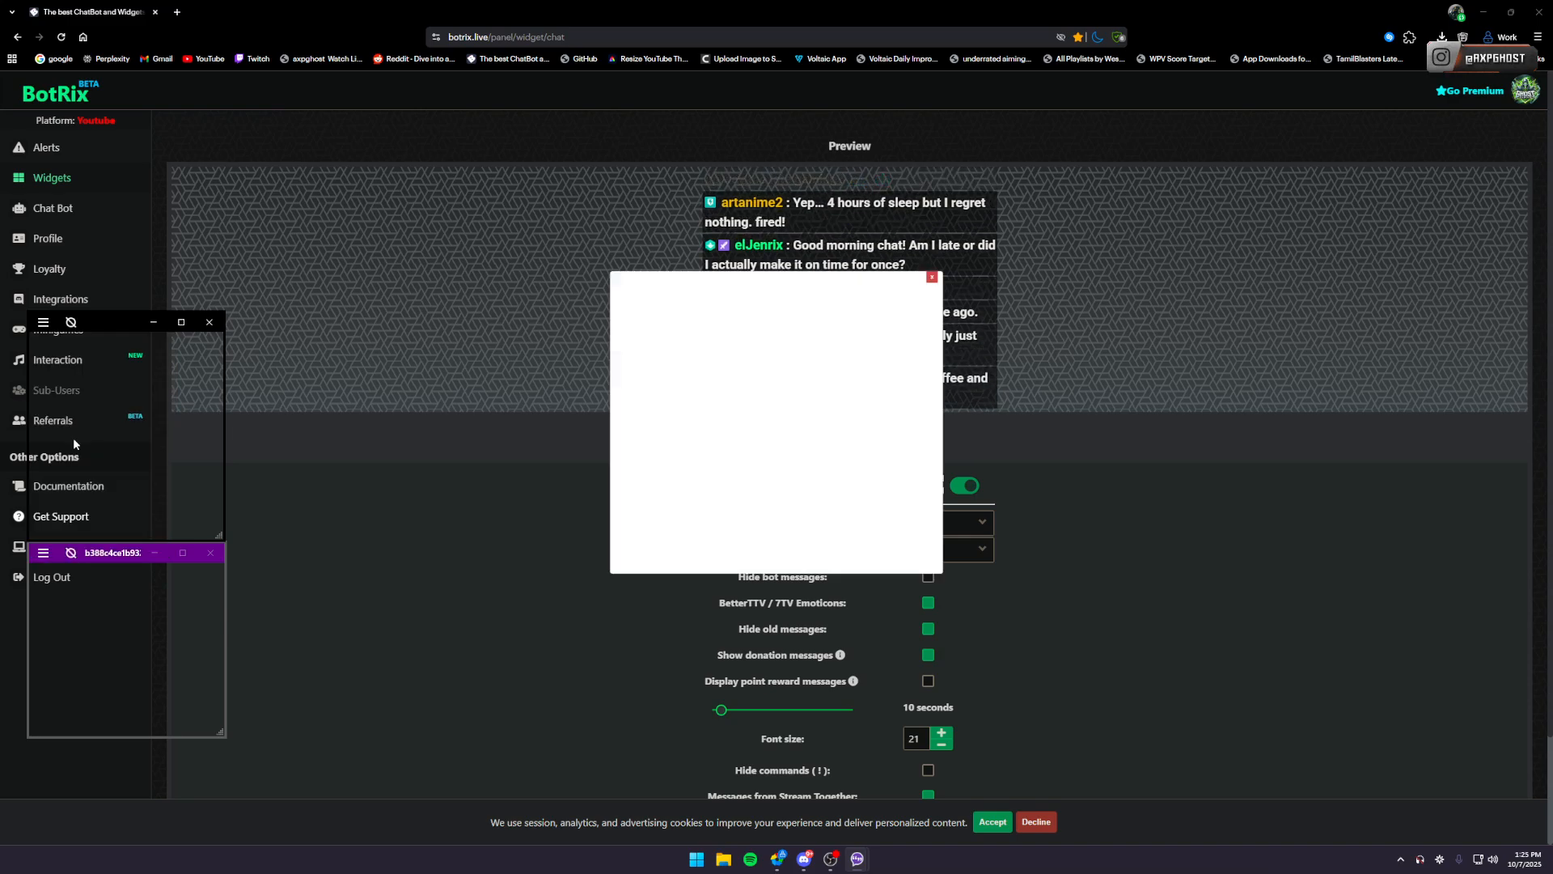
left_click(872, 317)
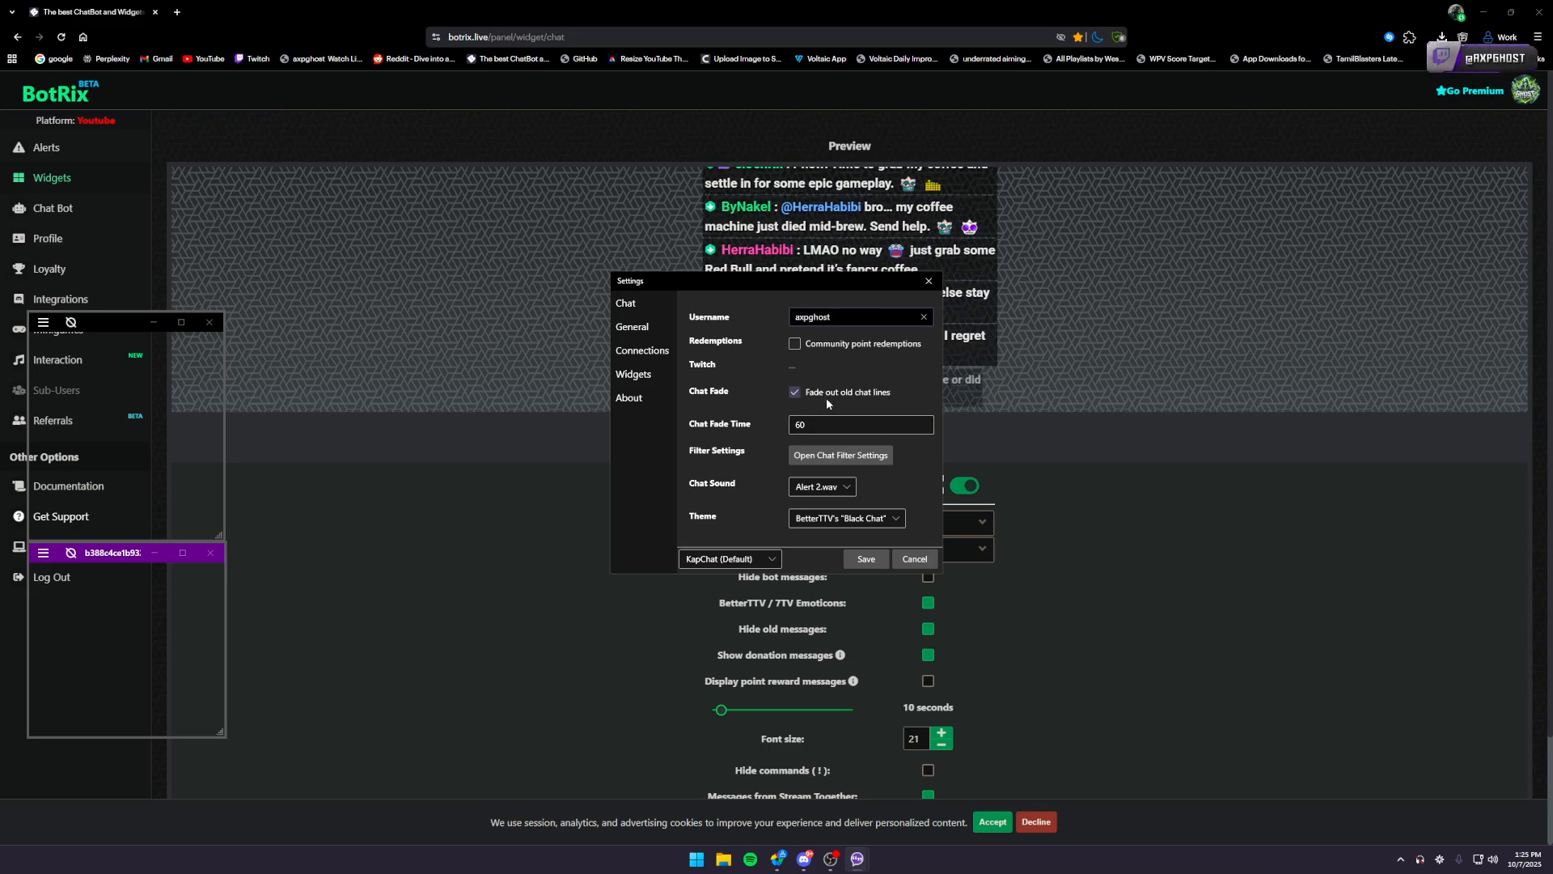
left_click(752, 429)
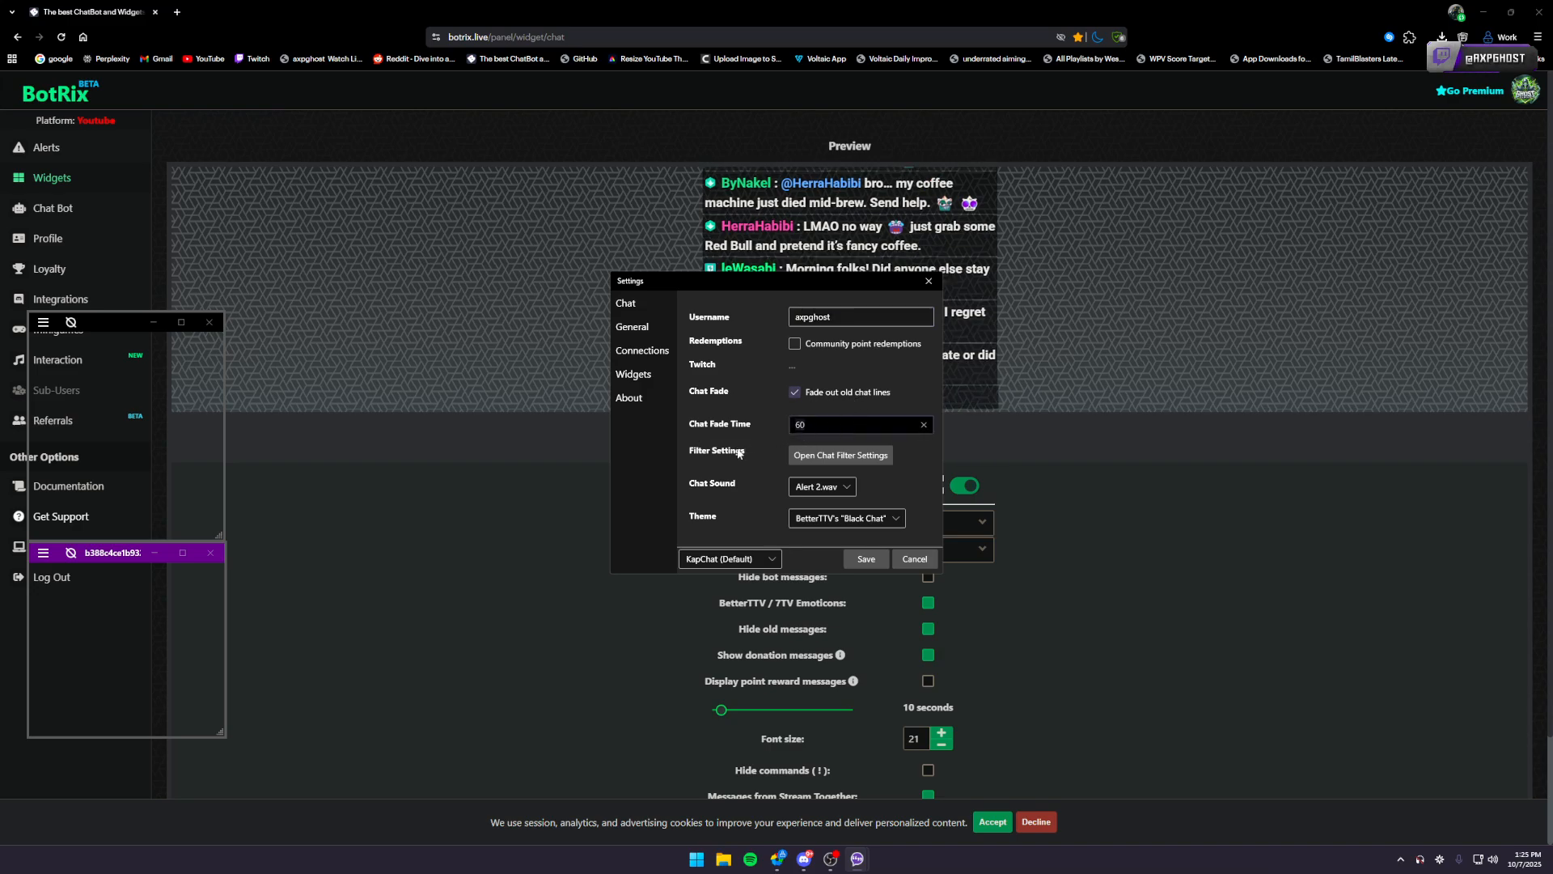
left_click(818, 486)
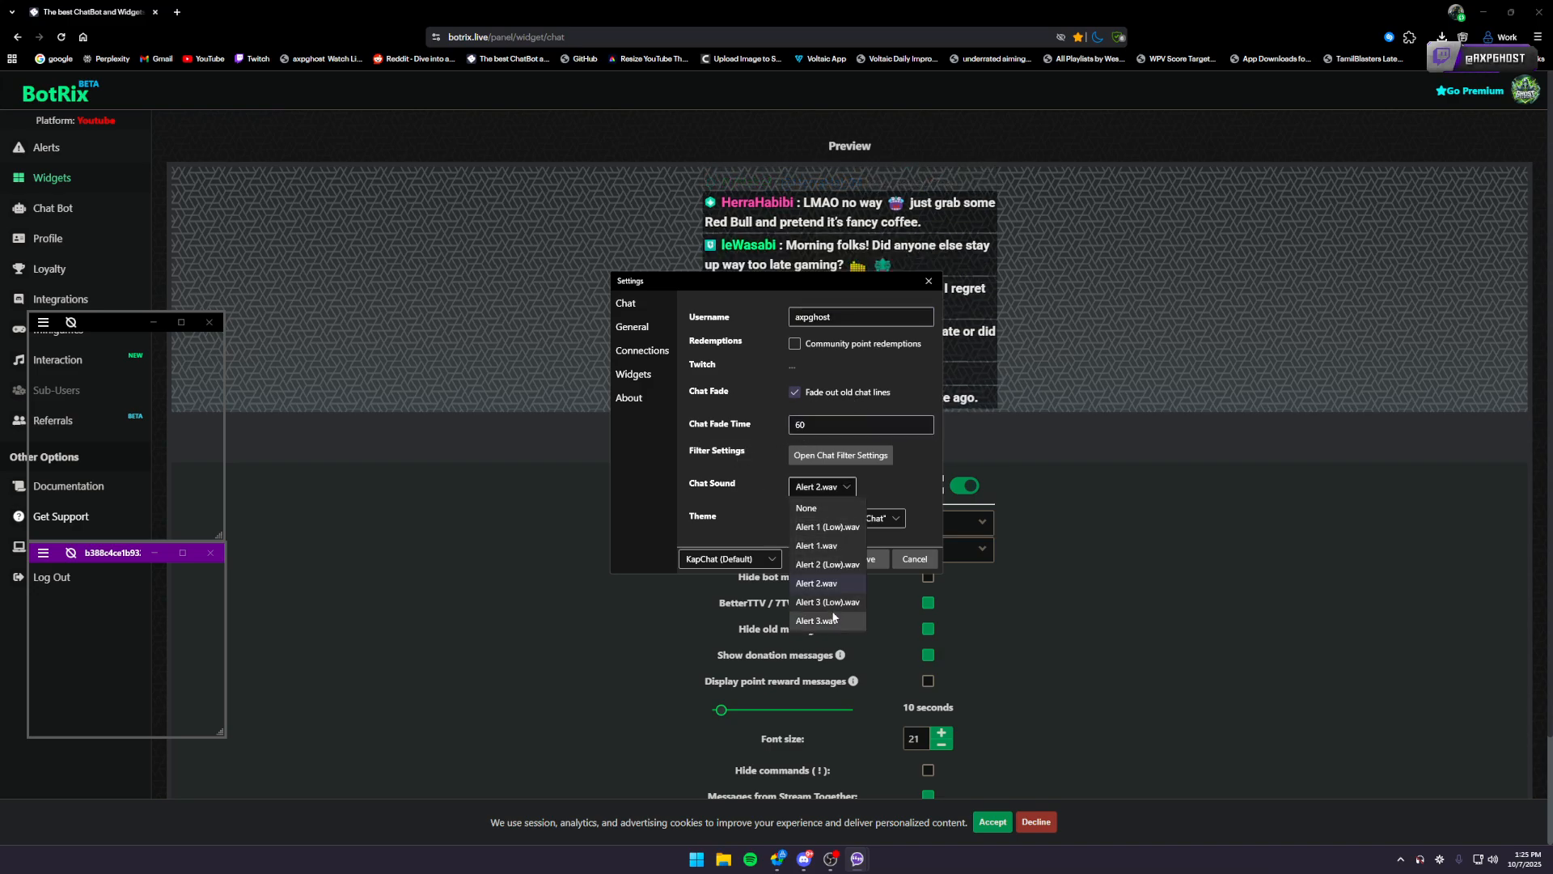
left_click(923, 490)
left_click(882, 519)
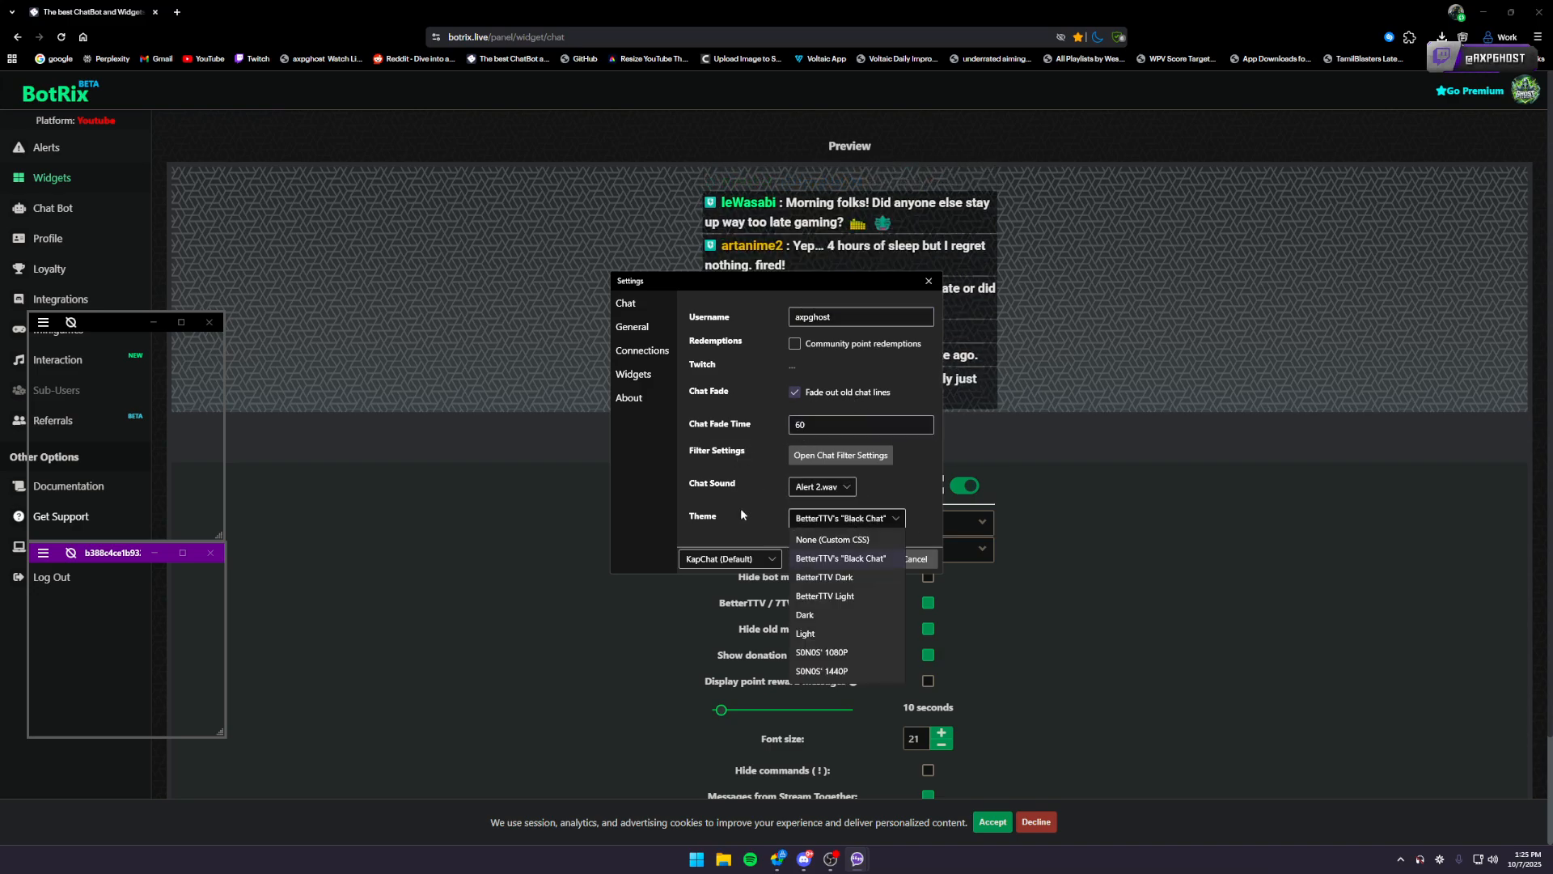
left_click(881, 550)
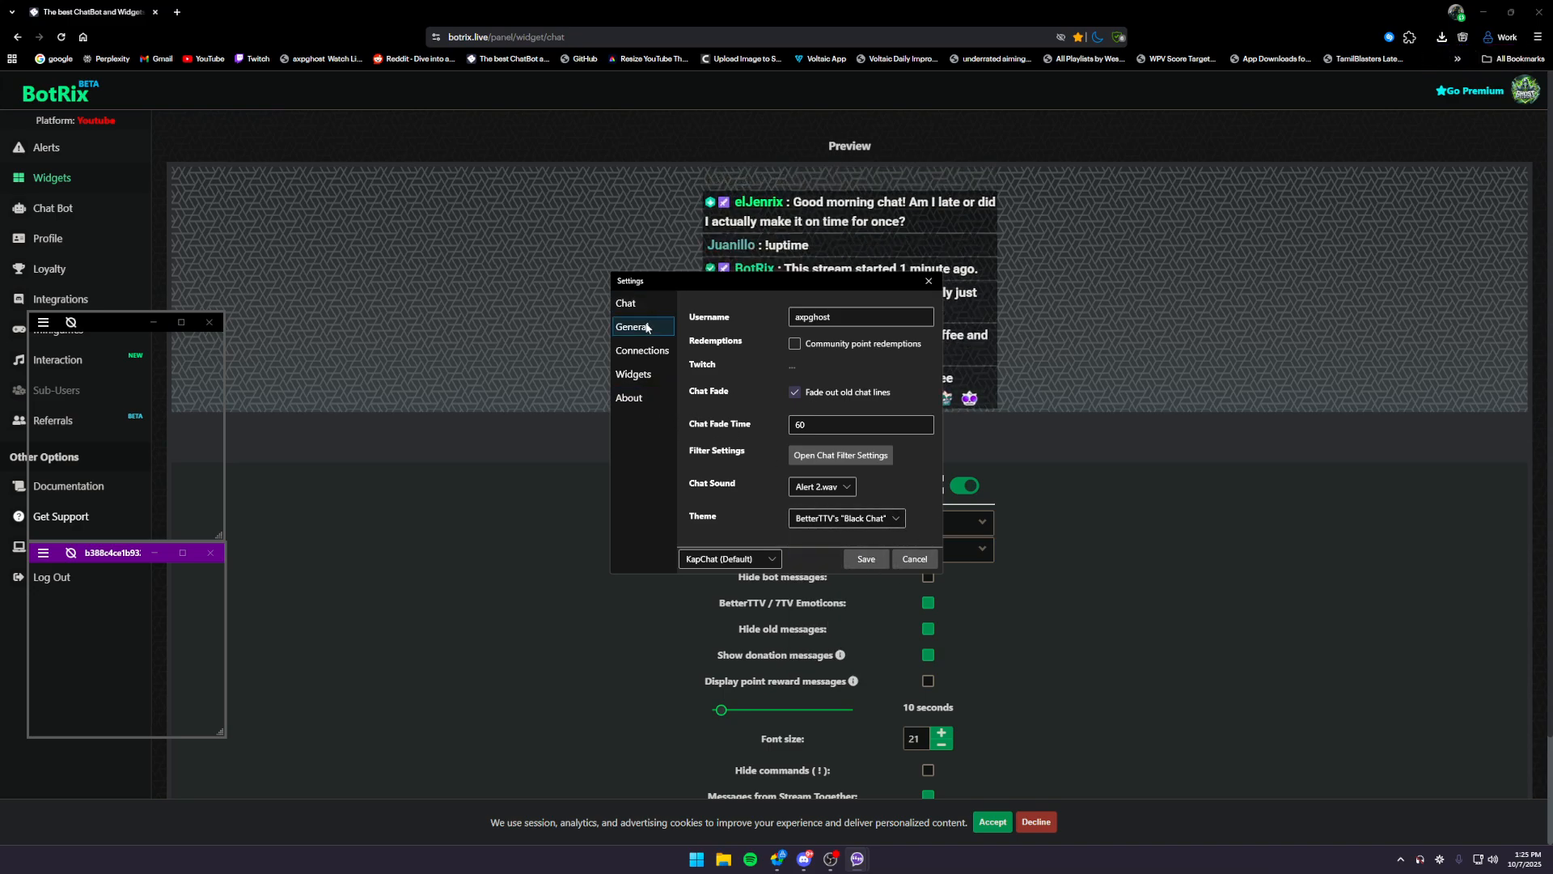
- View the overlay's general settings and the chat username field, and leave without saving
left_click(647, 326)
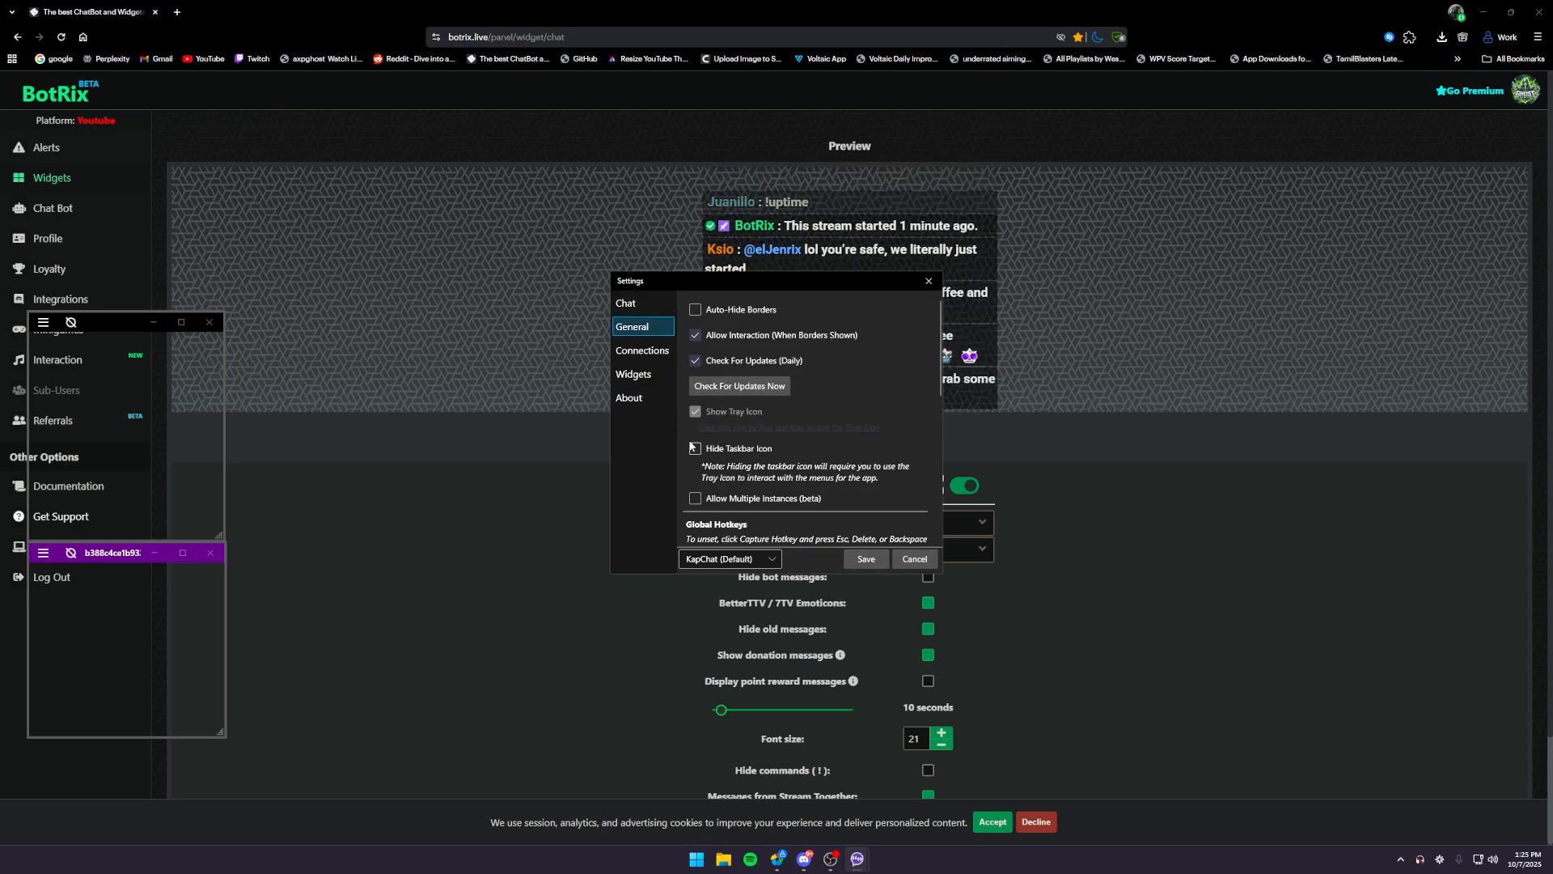
left_click(630, 301)
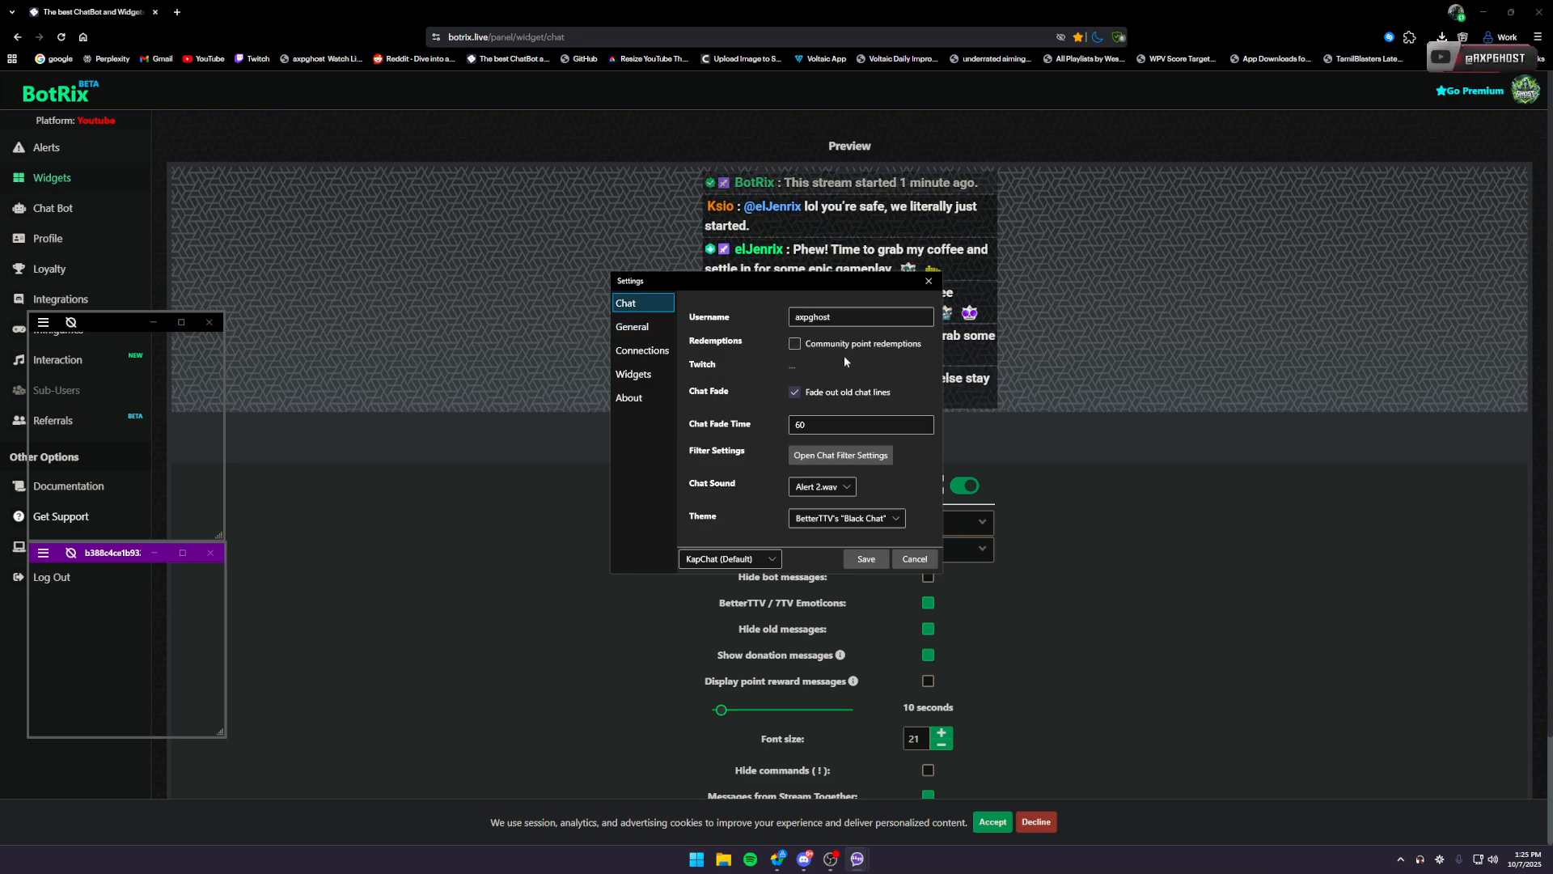
left_click_drag(847, 318, 750, 323)
left_click(915, 558)
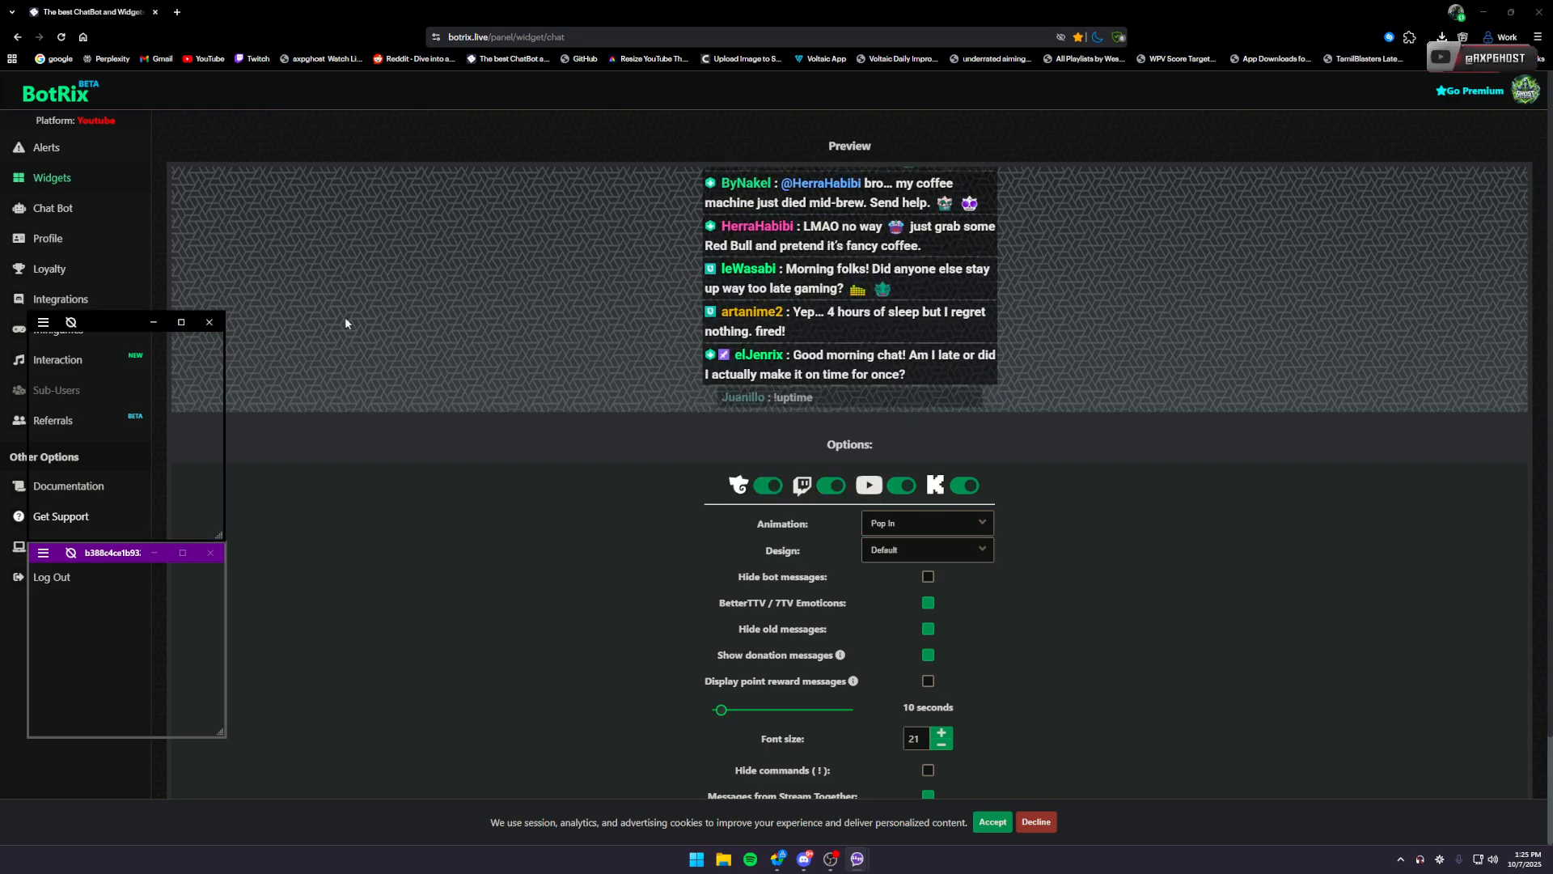
- View the form for adding a new overlay widget, including its custom URL field, and close it without adding one
left_click(41, 324)
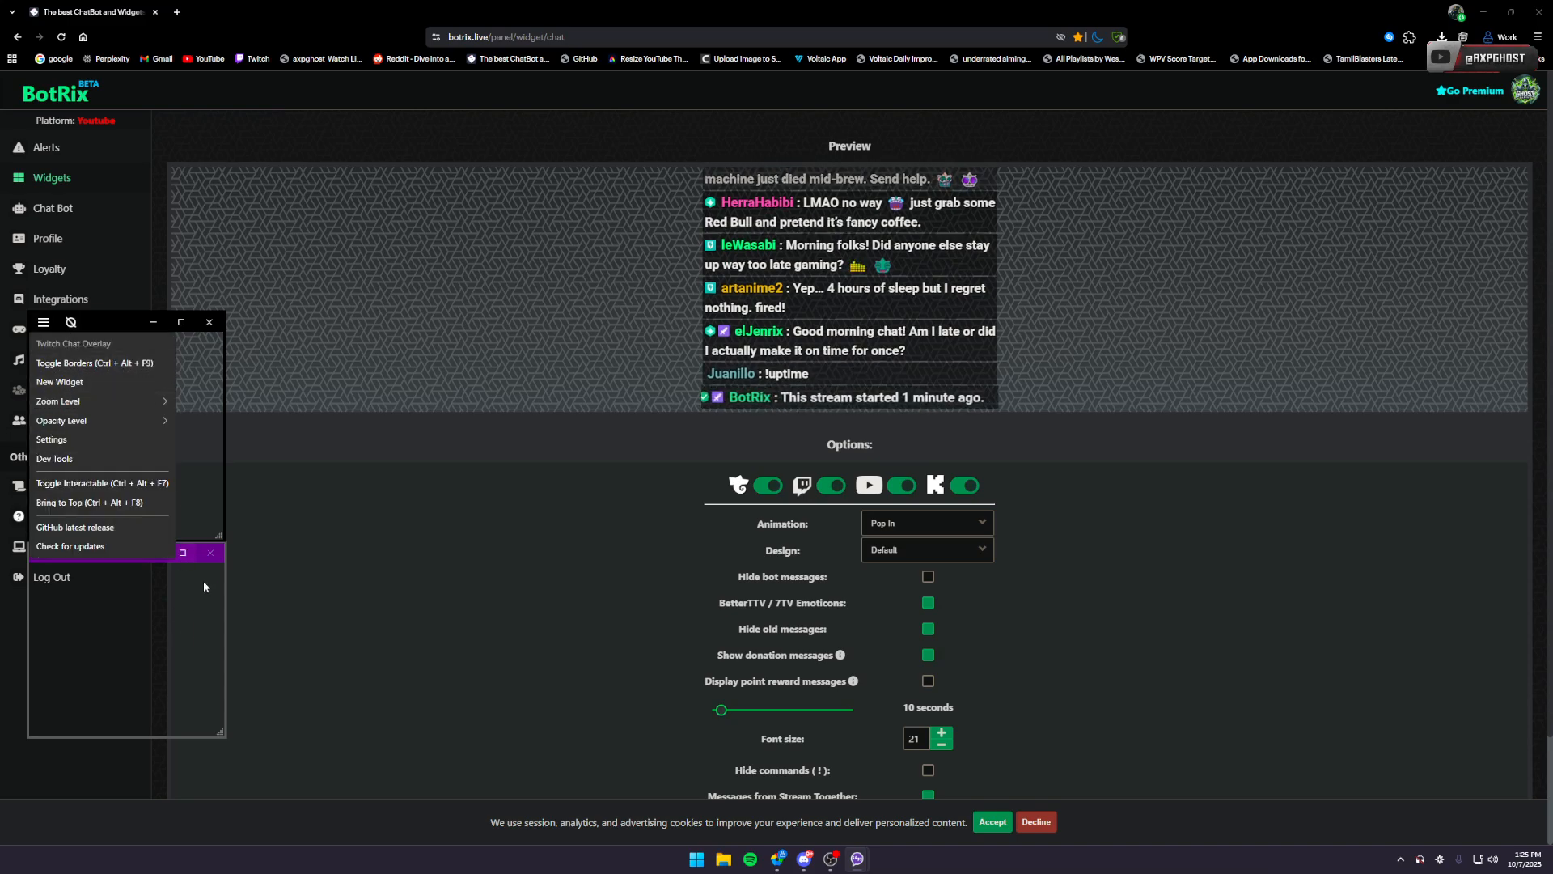
left_click(86, 381)
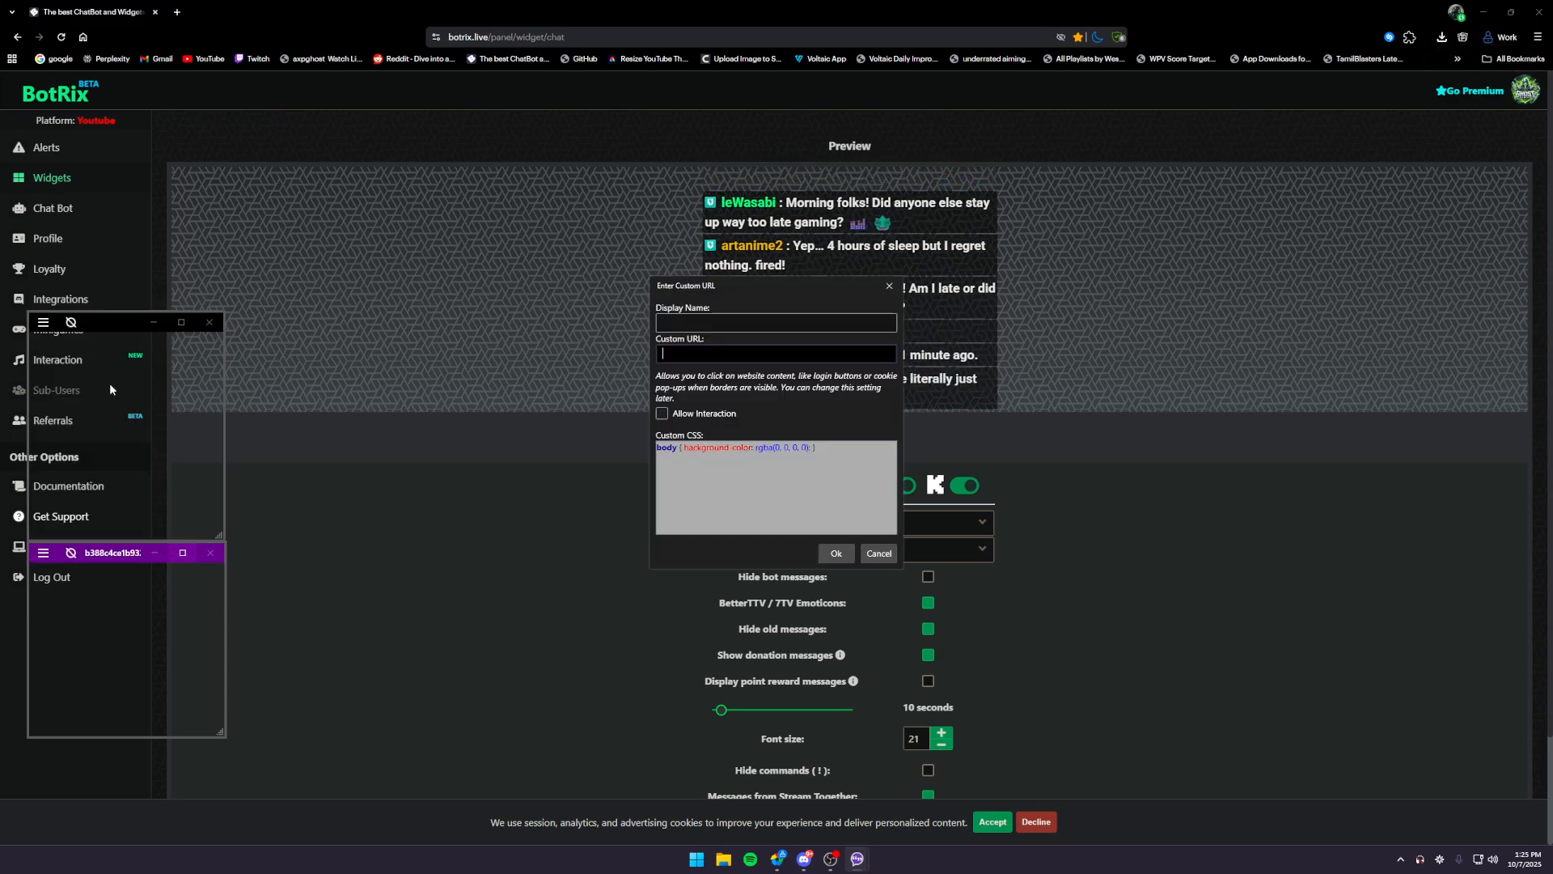
left_click(705, 353)
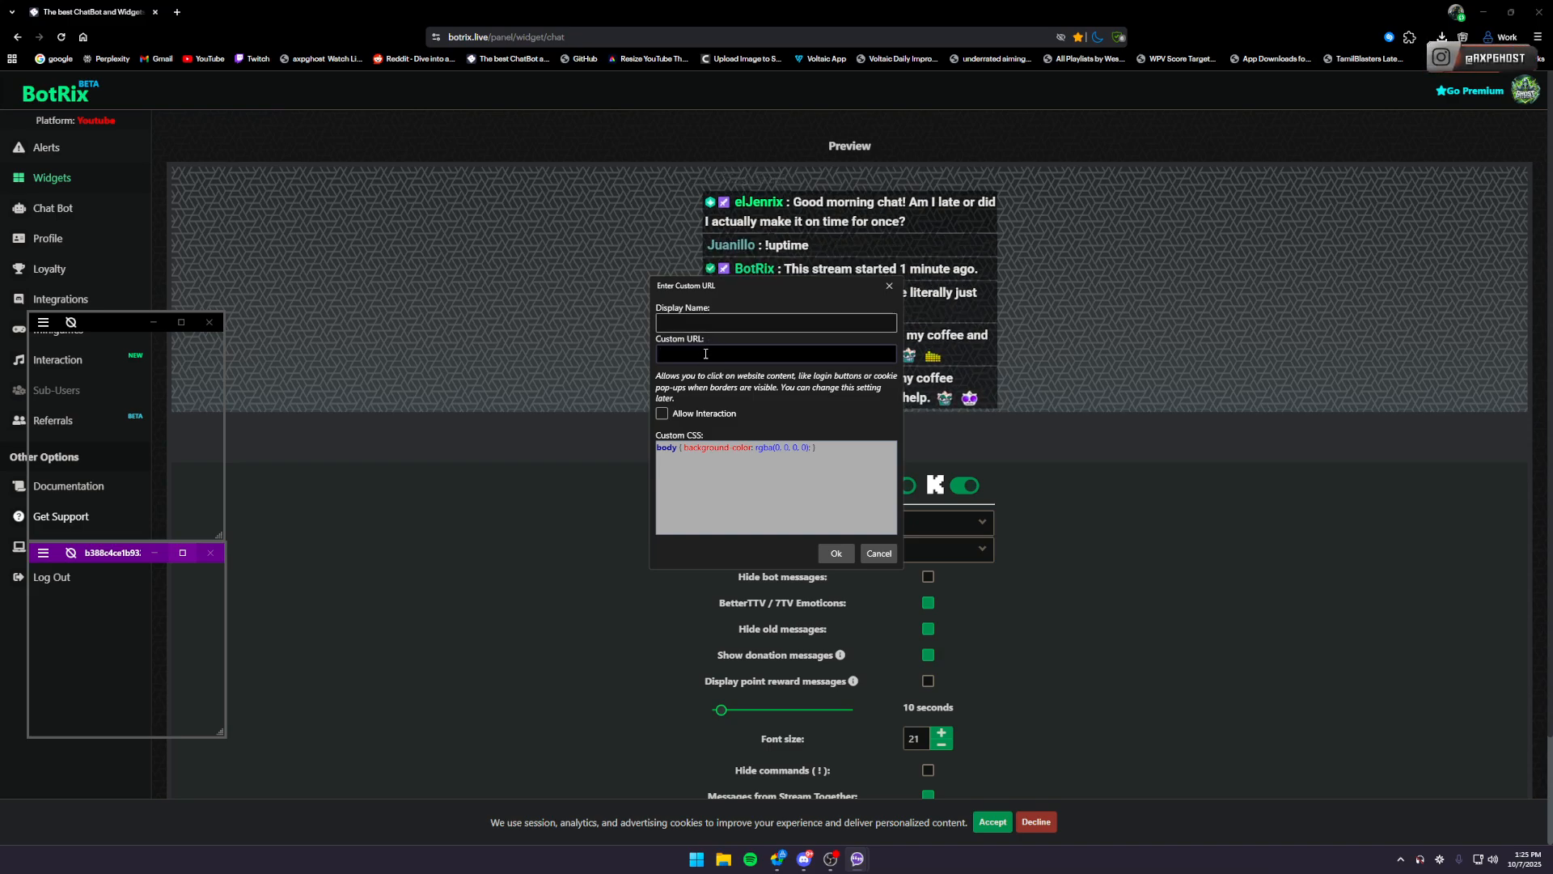
left_click(400, 586)
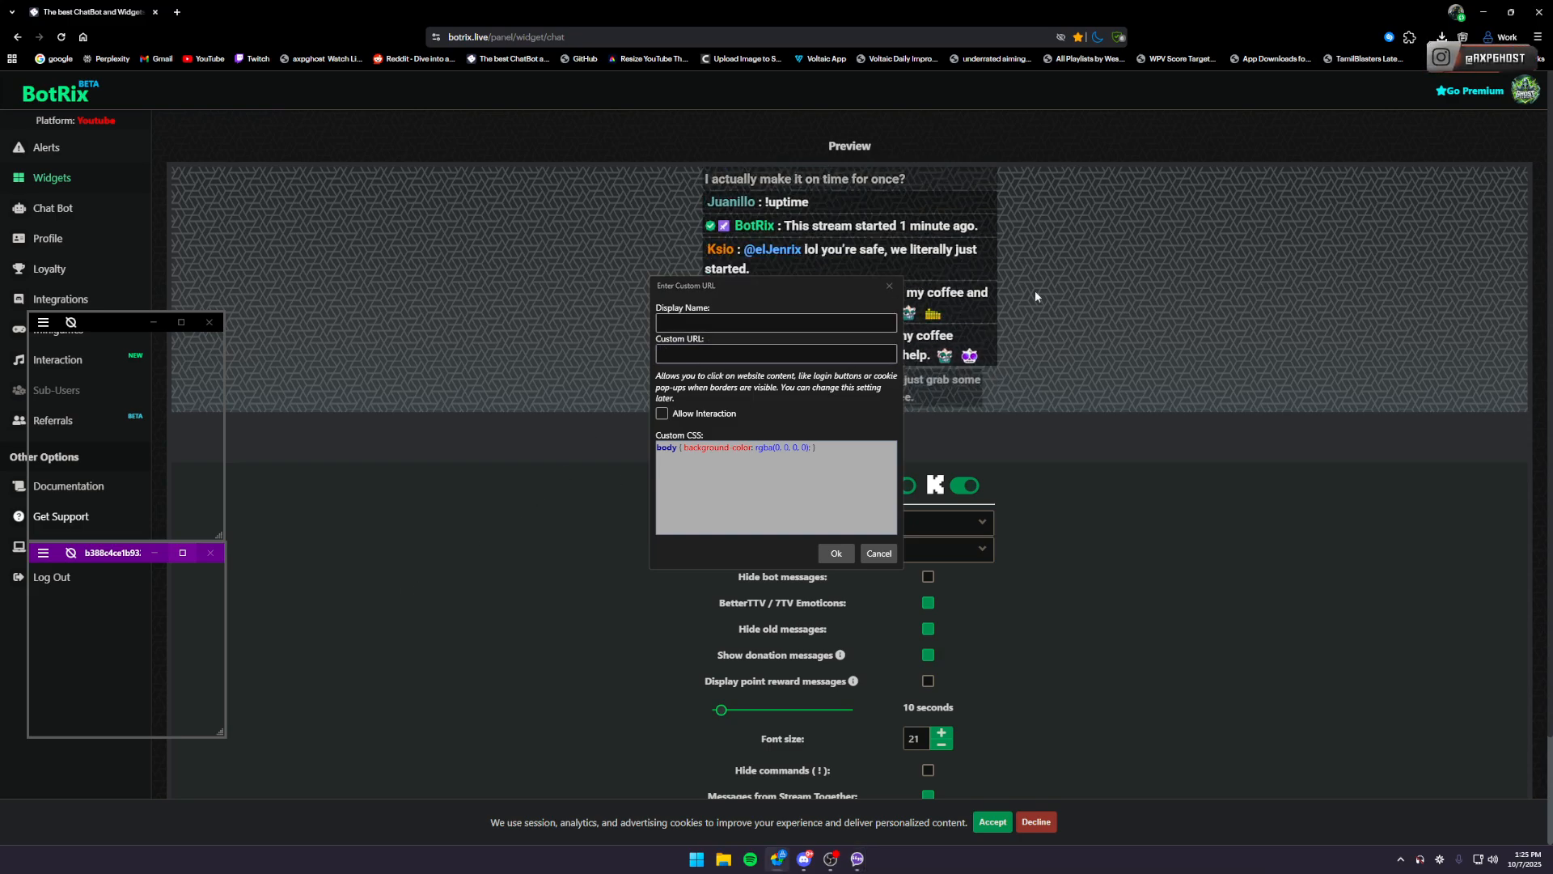
left_click(890, 287)
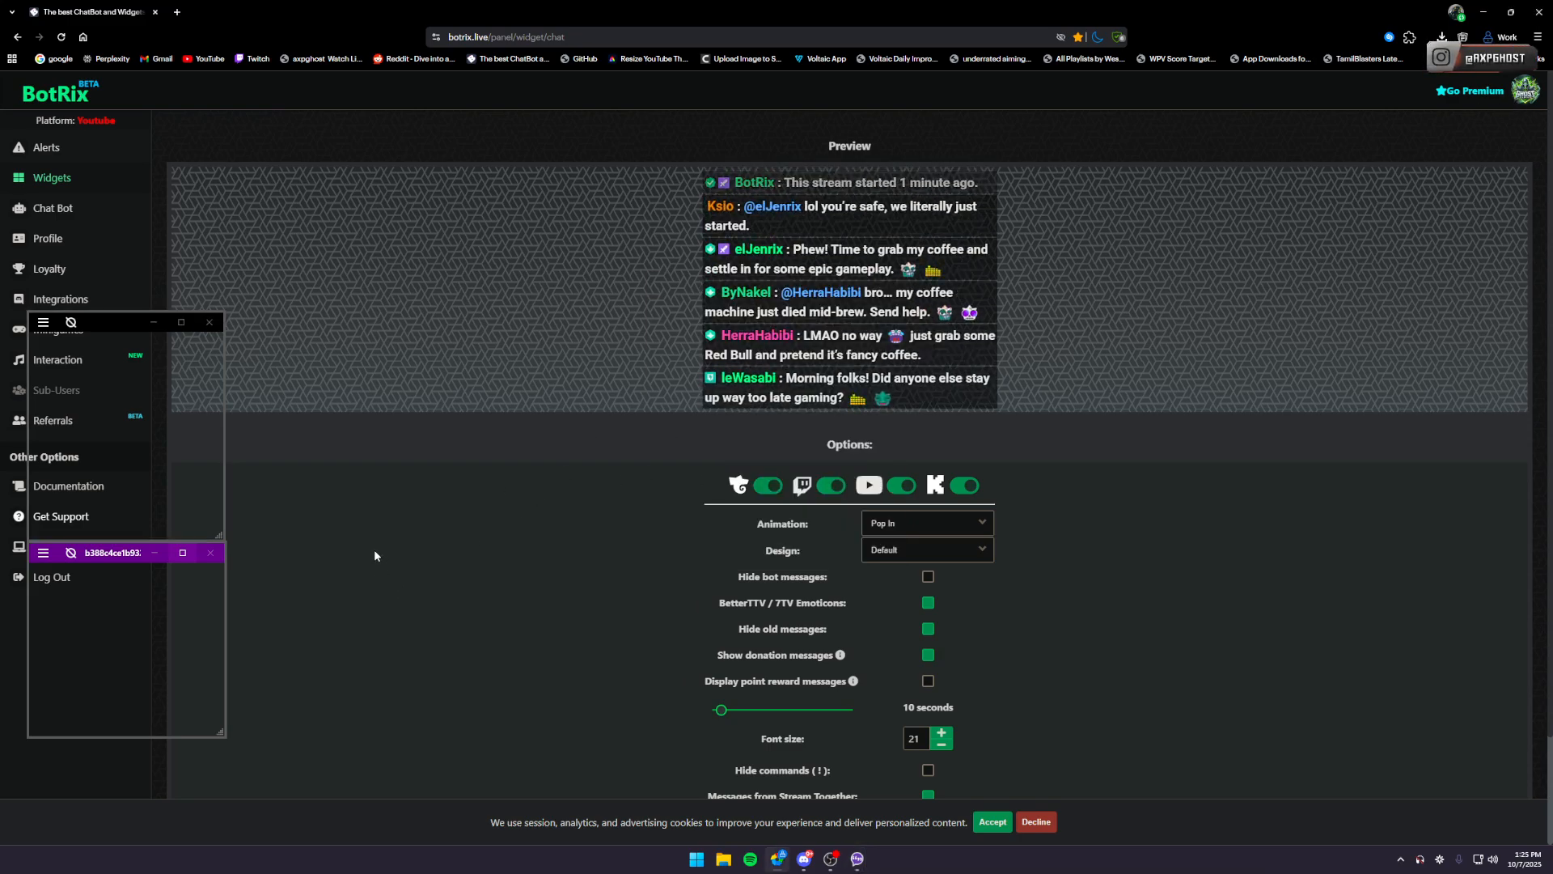
- Set the BotRix chat widget's design to Transparent, keeping Pop In as its animation
left_click(1525, 90)
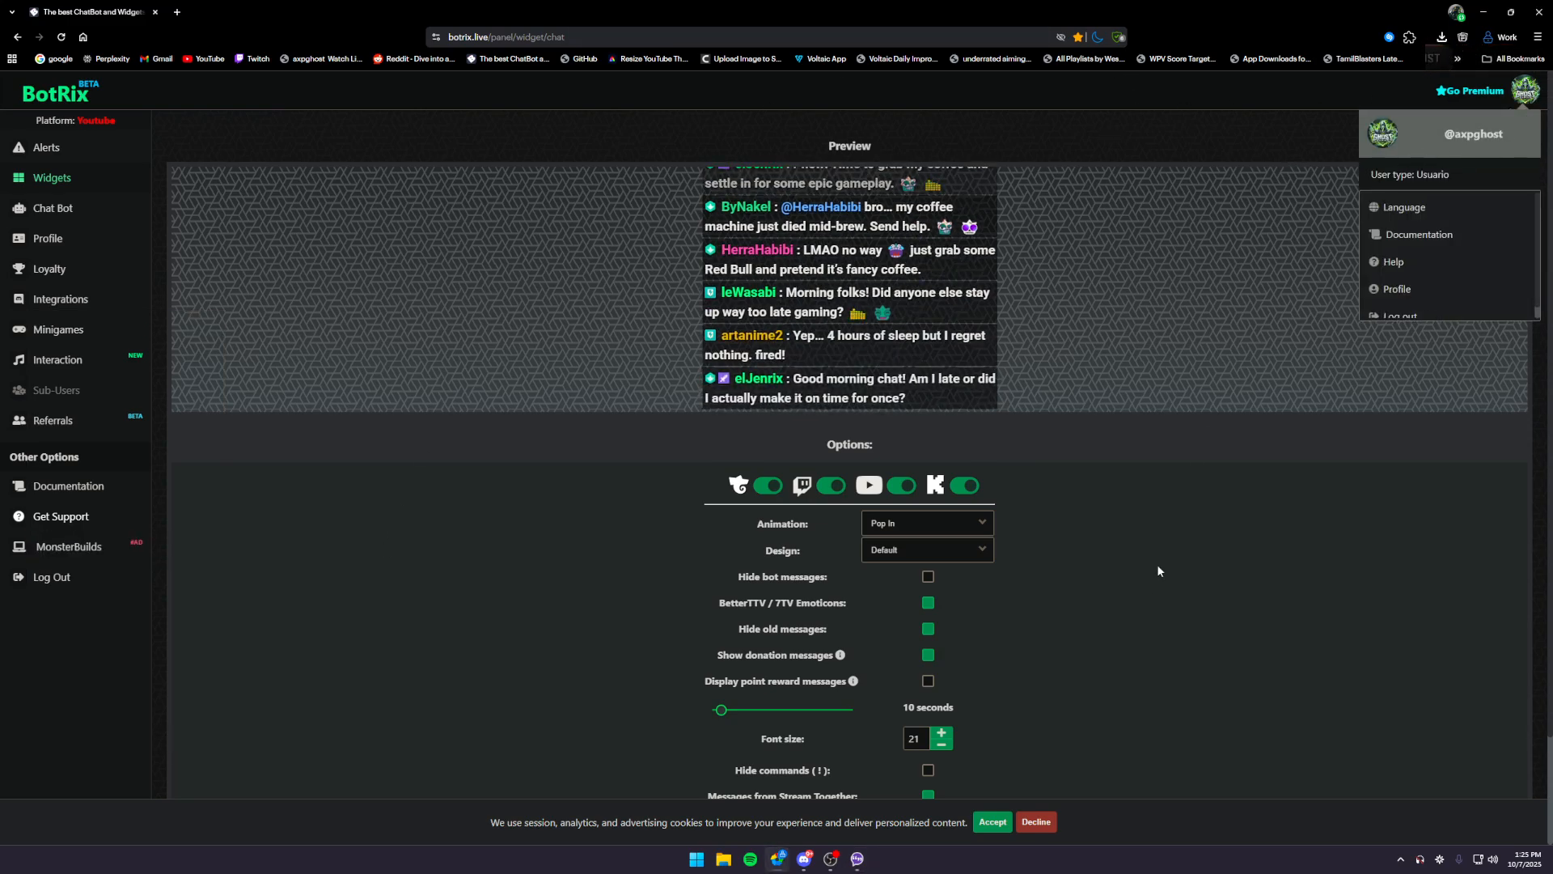
scroll(718, 507, "down", 2)
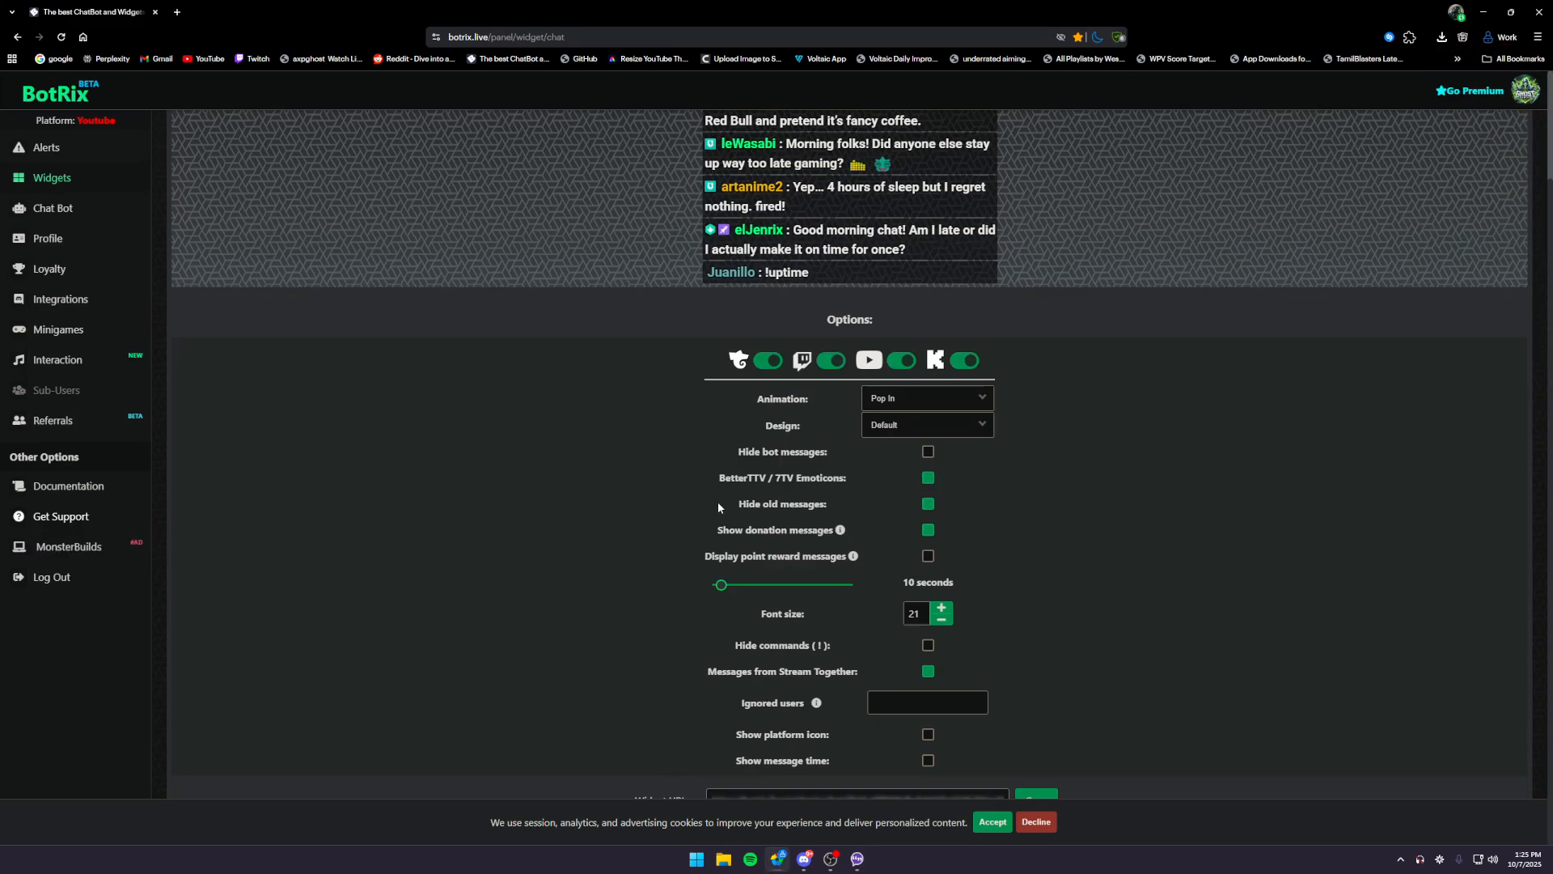
left_click(906, 405)
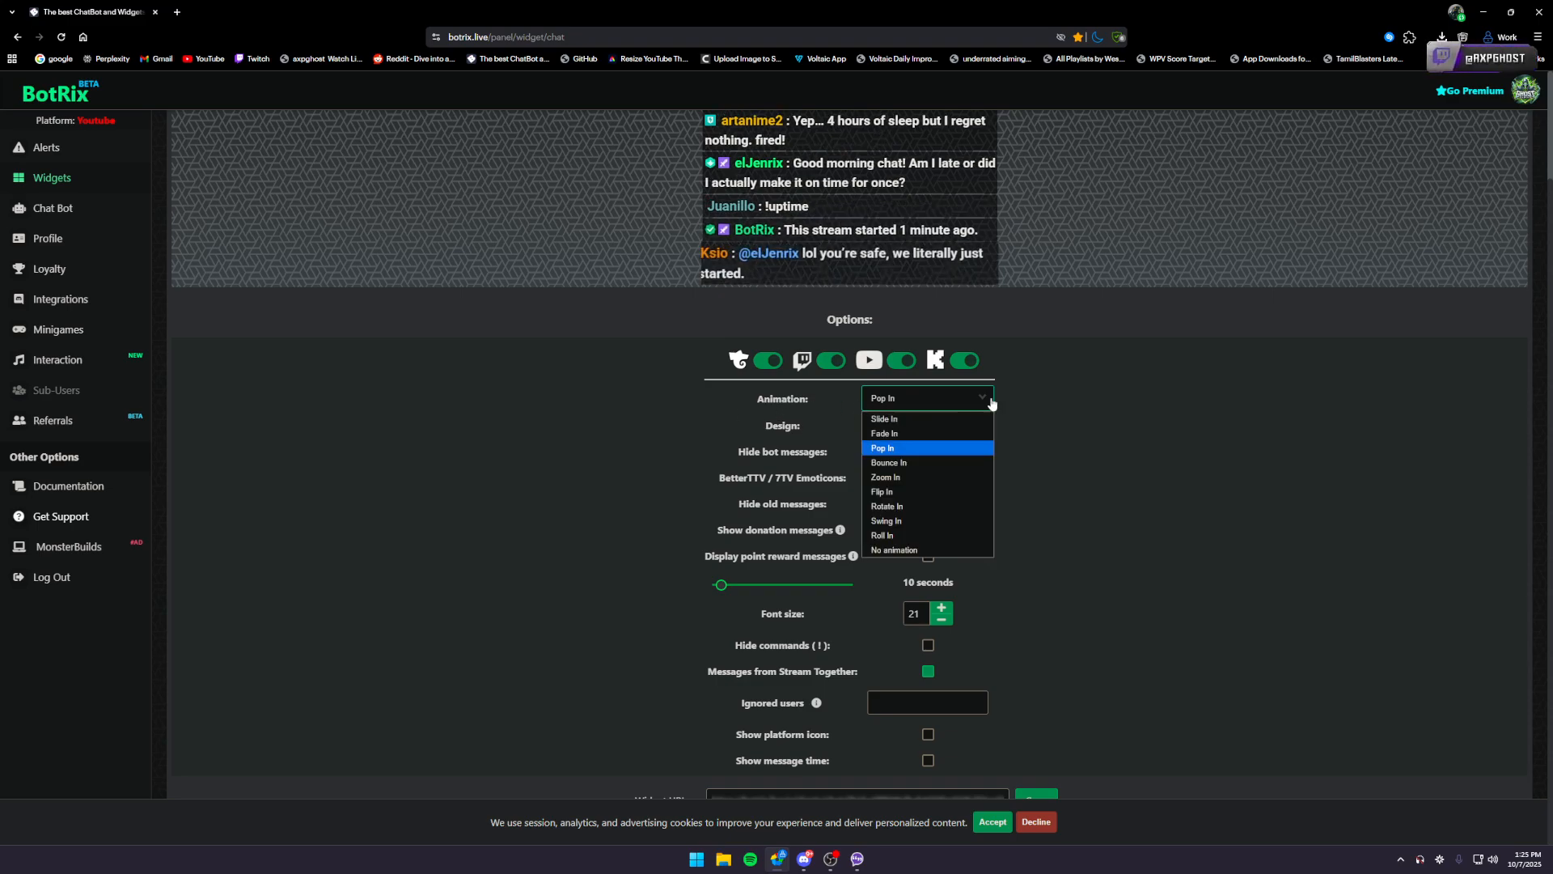
left_click(966, 404)
left_click(922, 425)
left_click(908, 463)
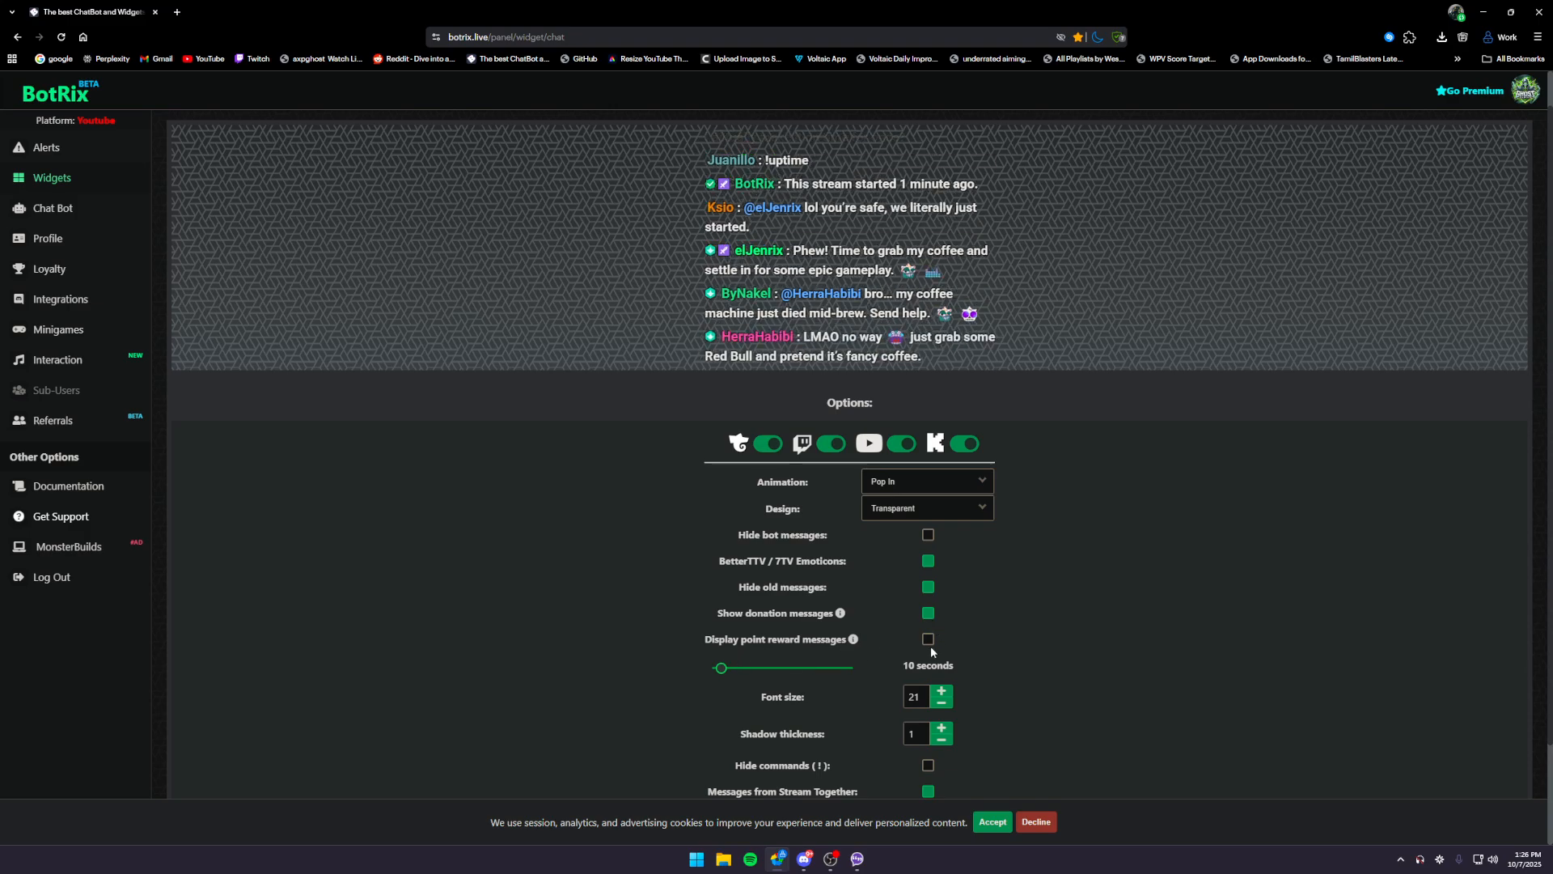
- Enable the platform icon and the message time for the chat widget
scroll(950, 644, "down", 1)
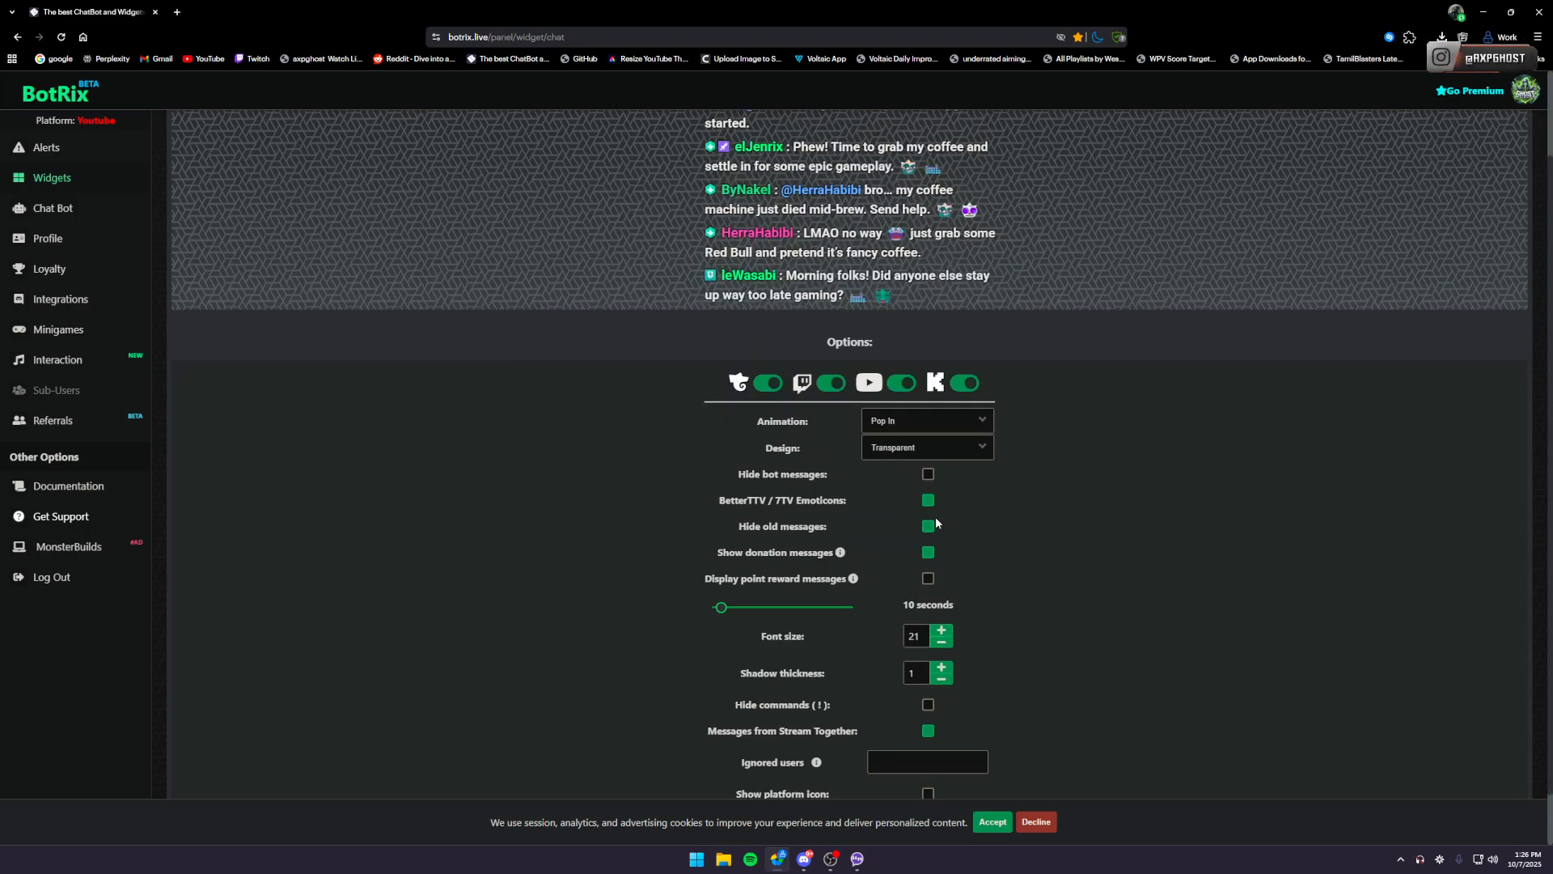
scroll(962, 599, "down", 1)
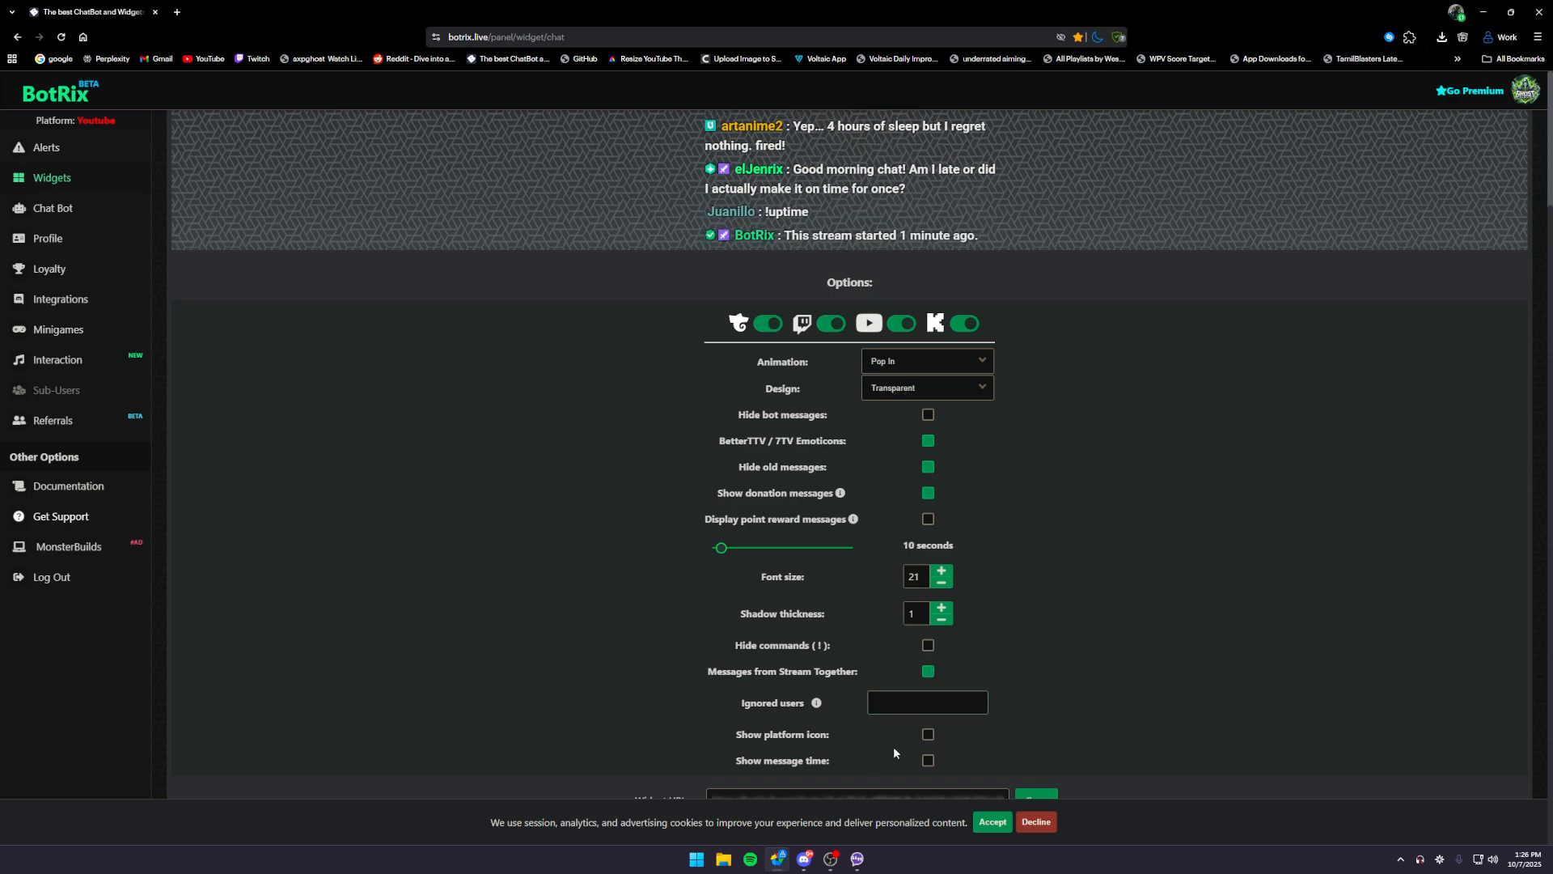
left_click(928, 734)
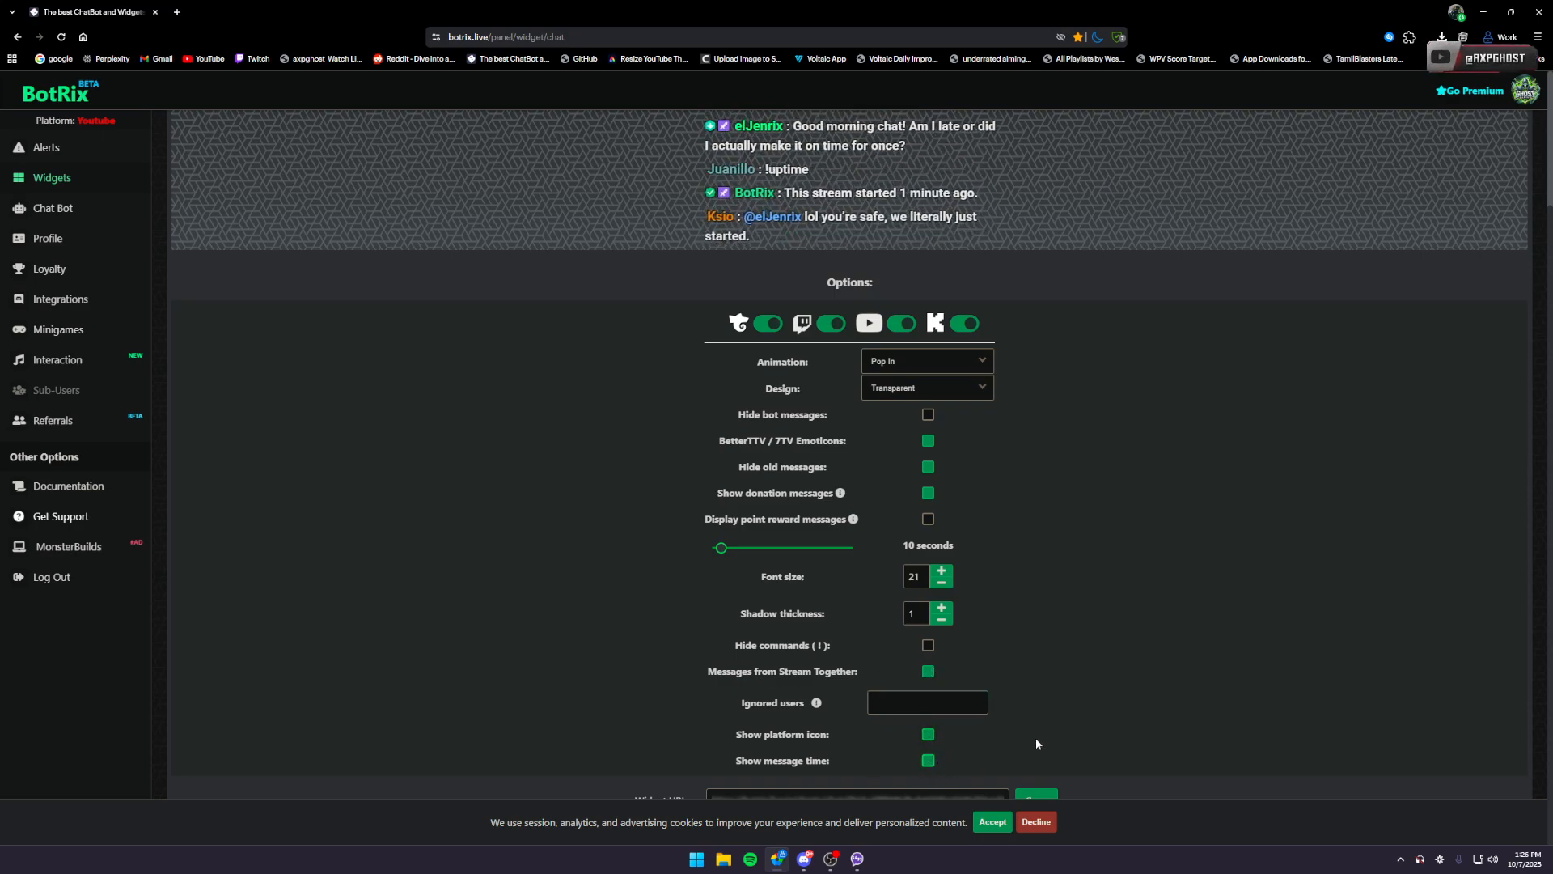
- Accept the cookie notice and copy the chat widget's URL
left_click(993, 822)
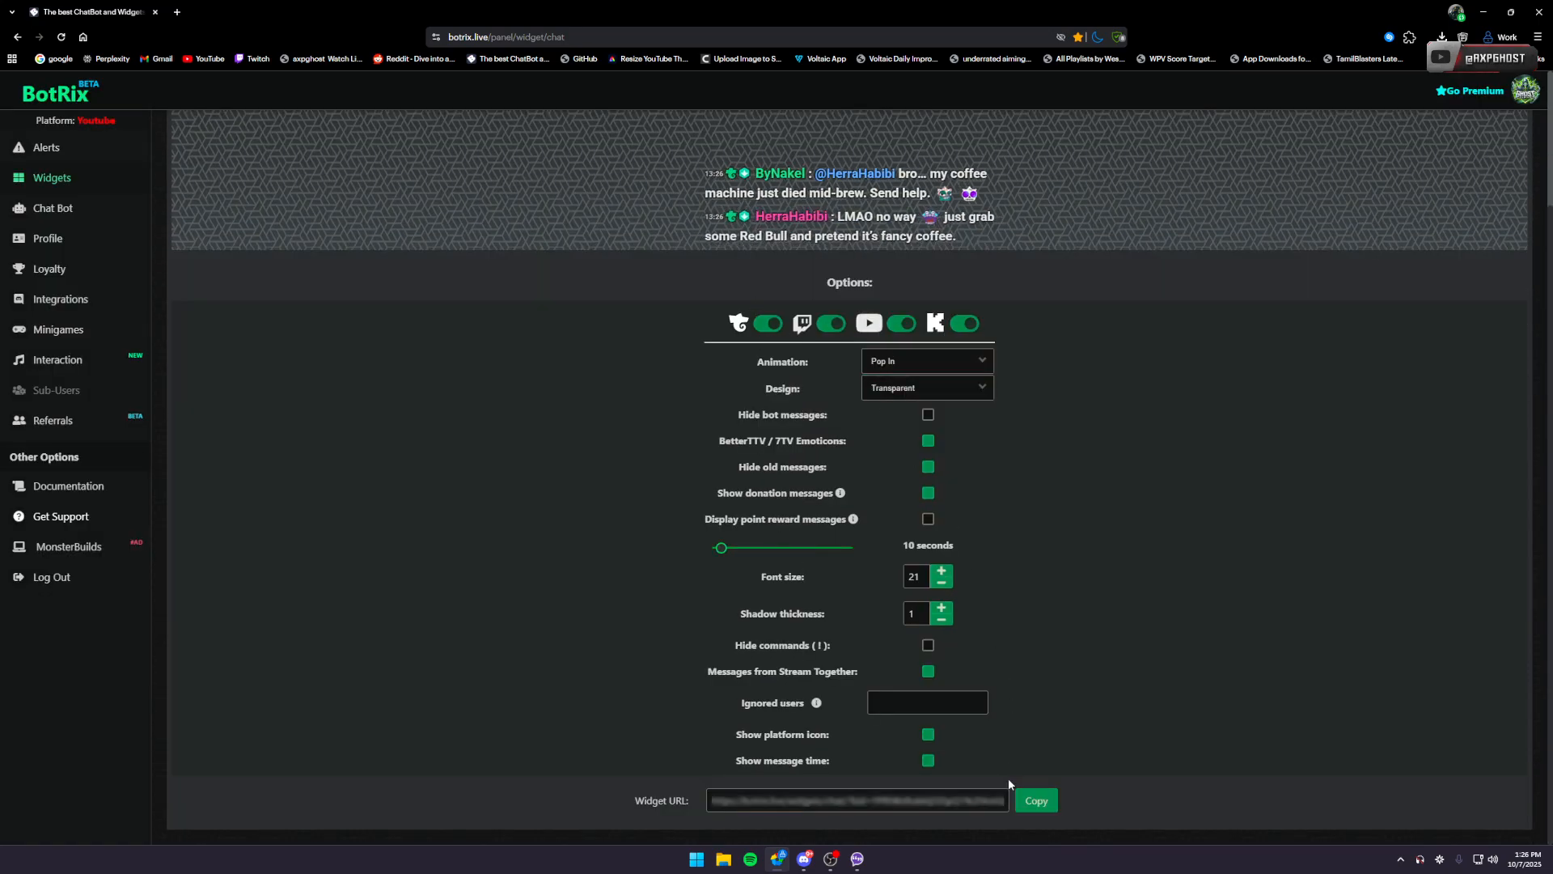
left_click(1037, 801)
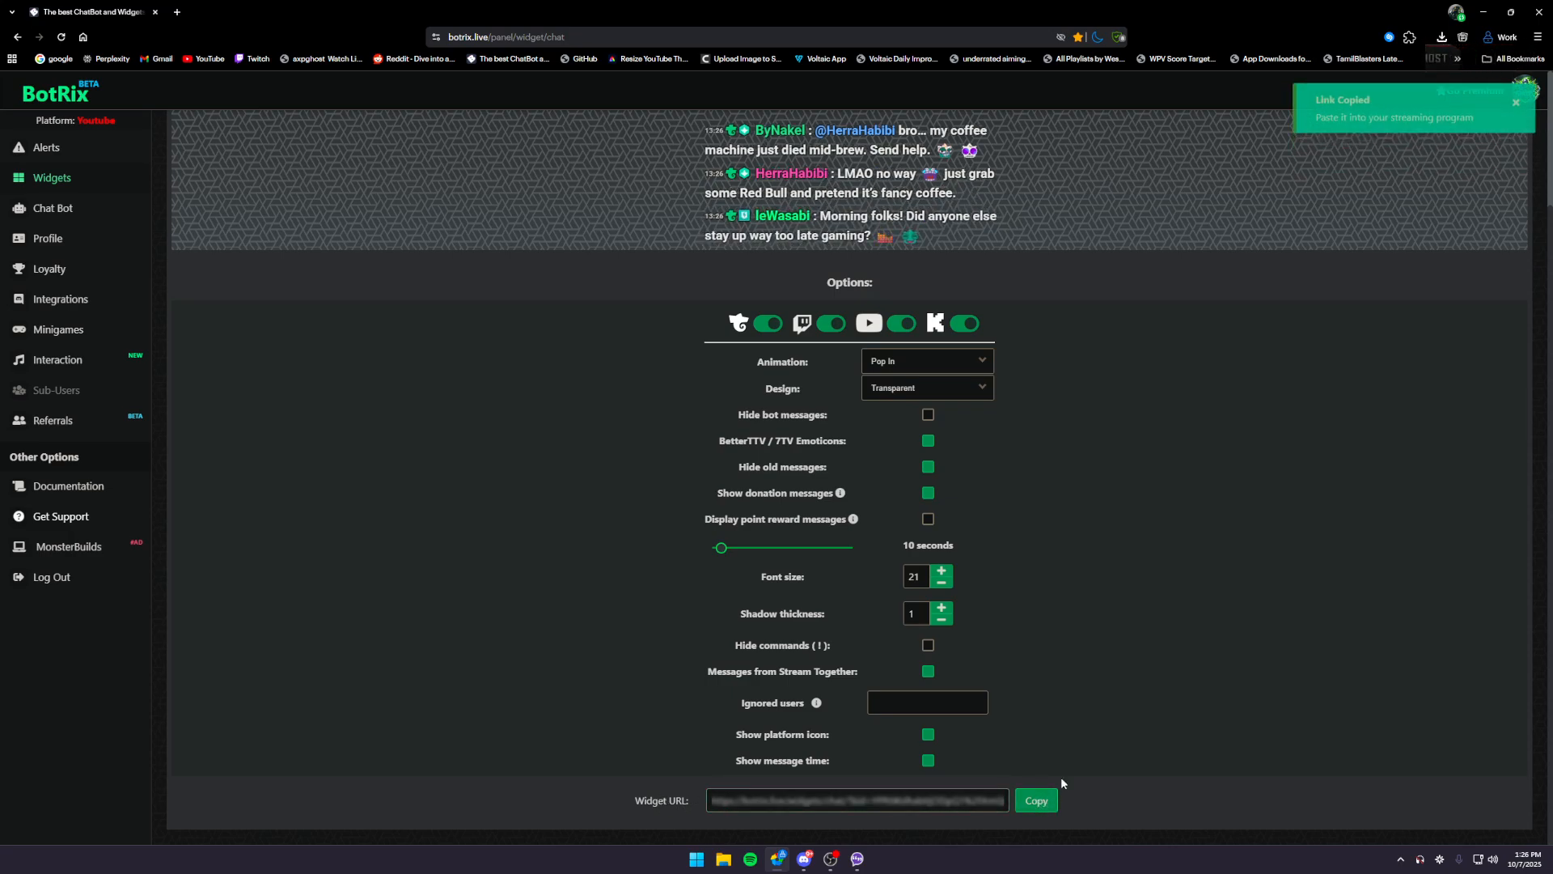
- Show the overlay borders and fill in a new widget's custom URL with the copied link, but cancel without adding it
mouse_move(859, 860)
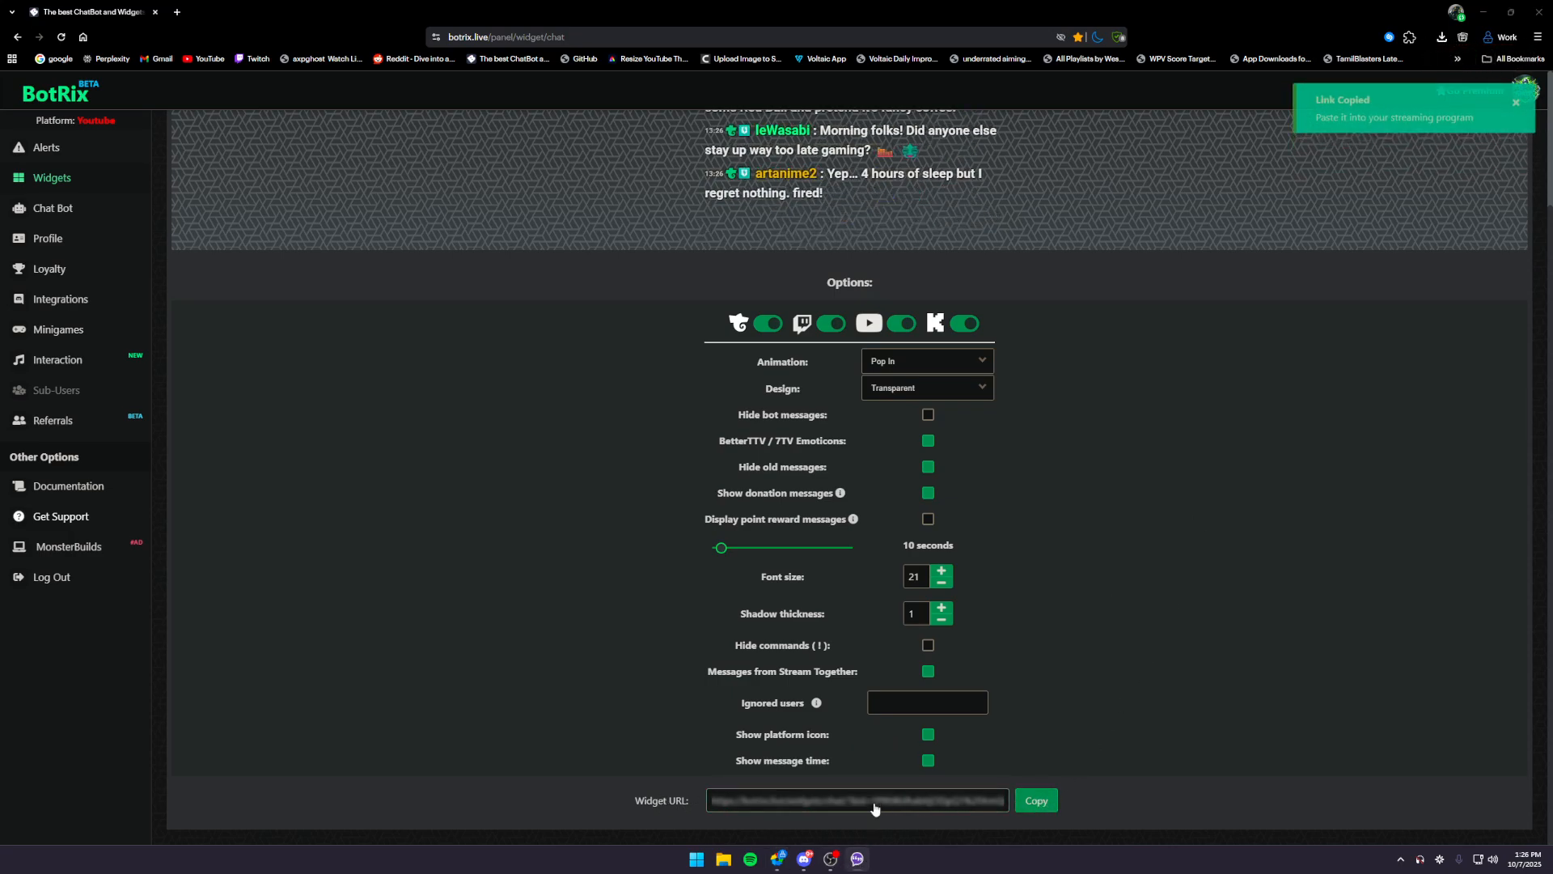
key("ctrl+alt+F9")
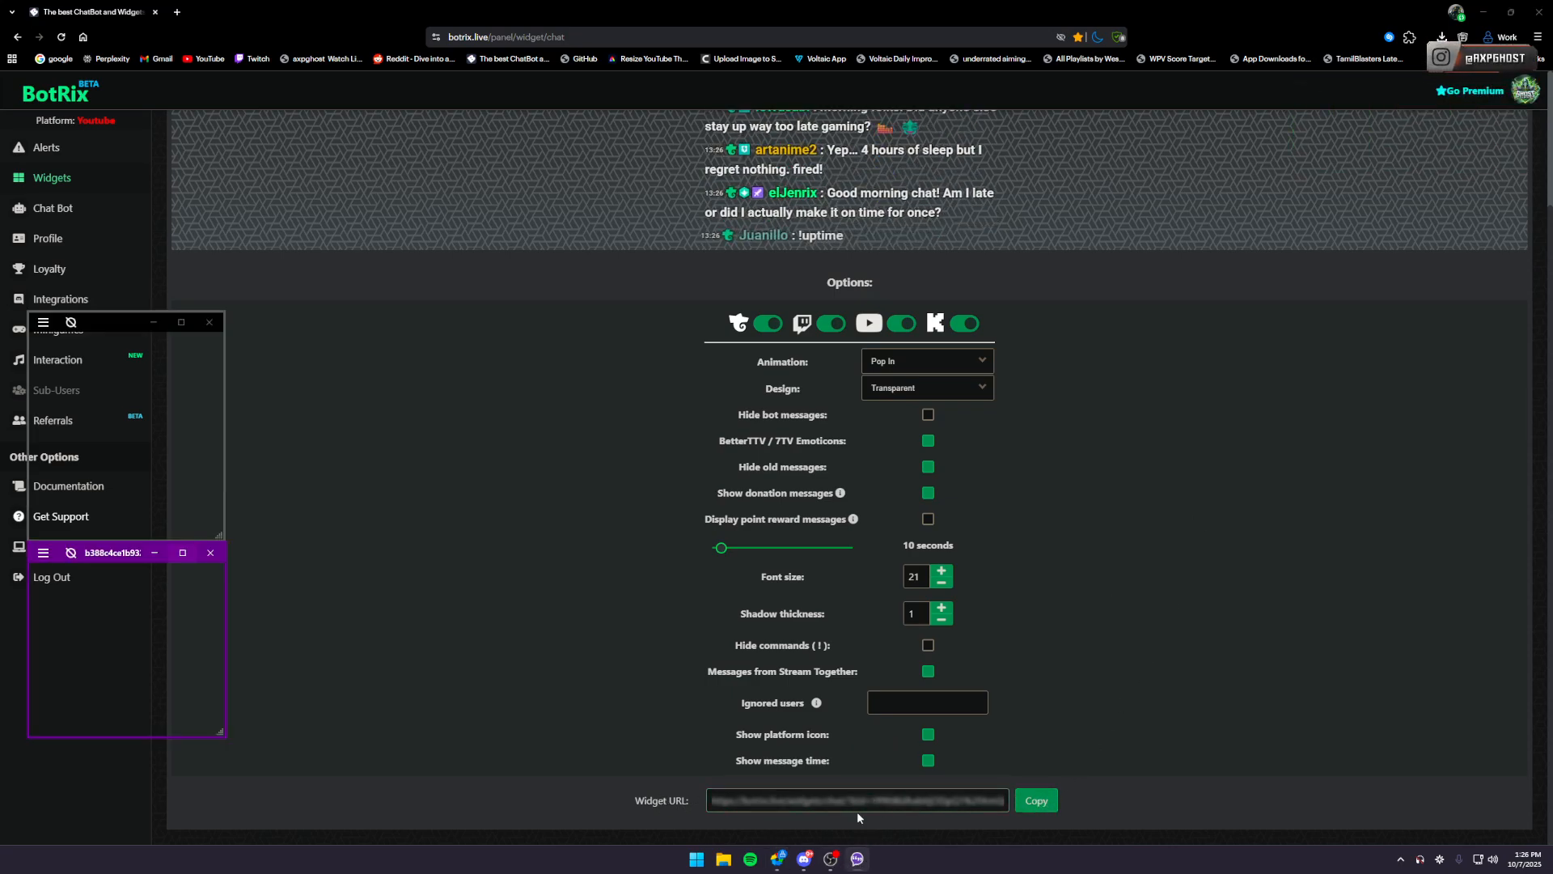
left_click(49, 554)
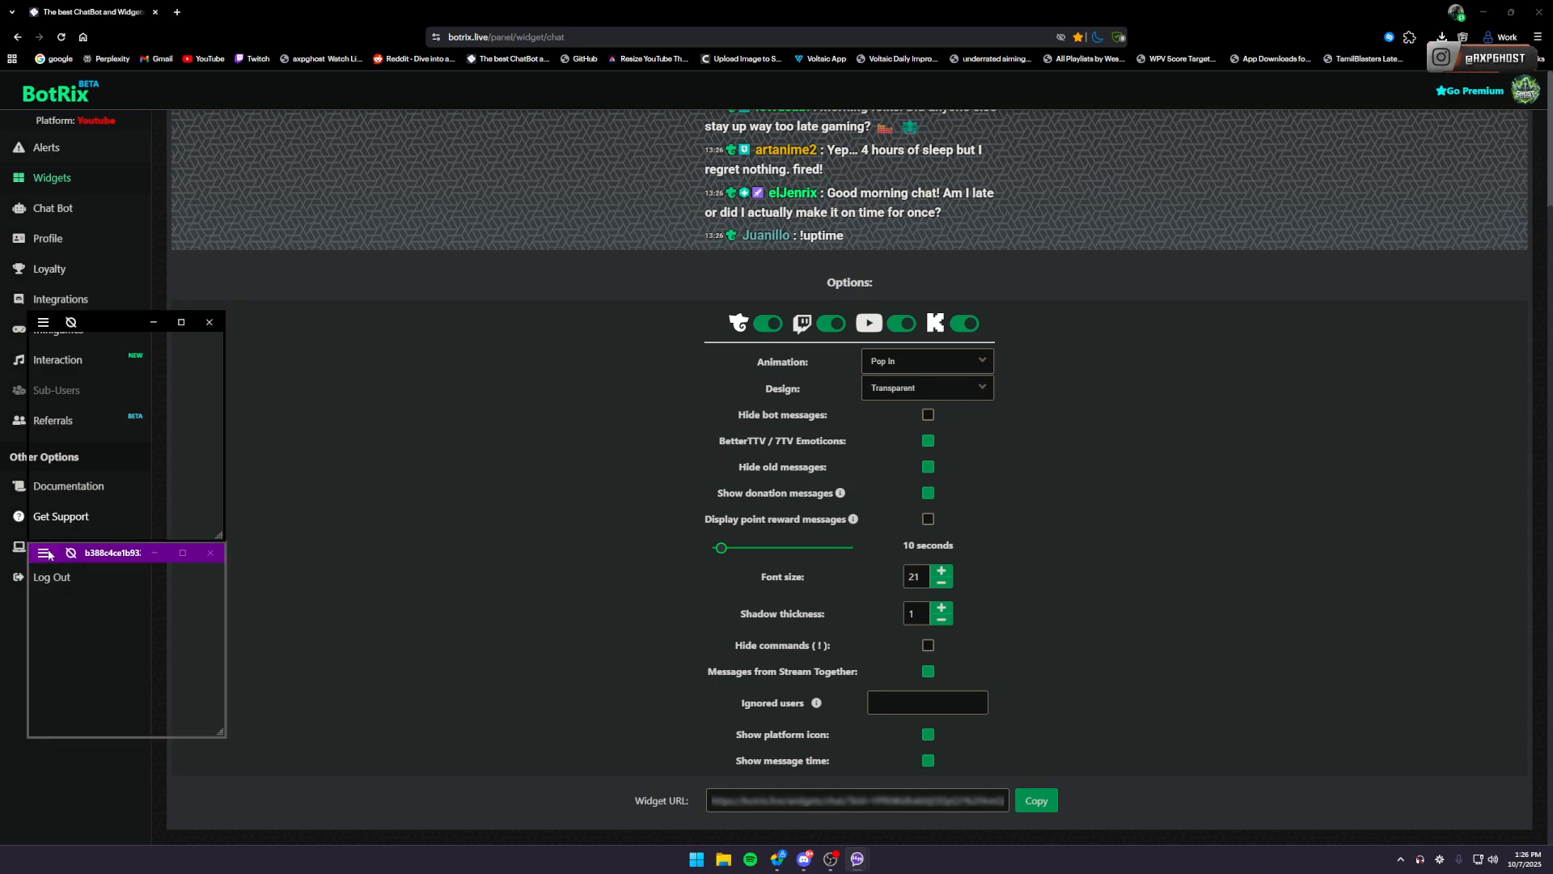
left_click(43, 323)
left_click(43, 323)
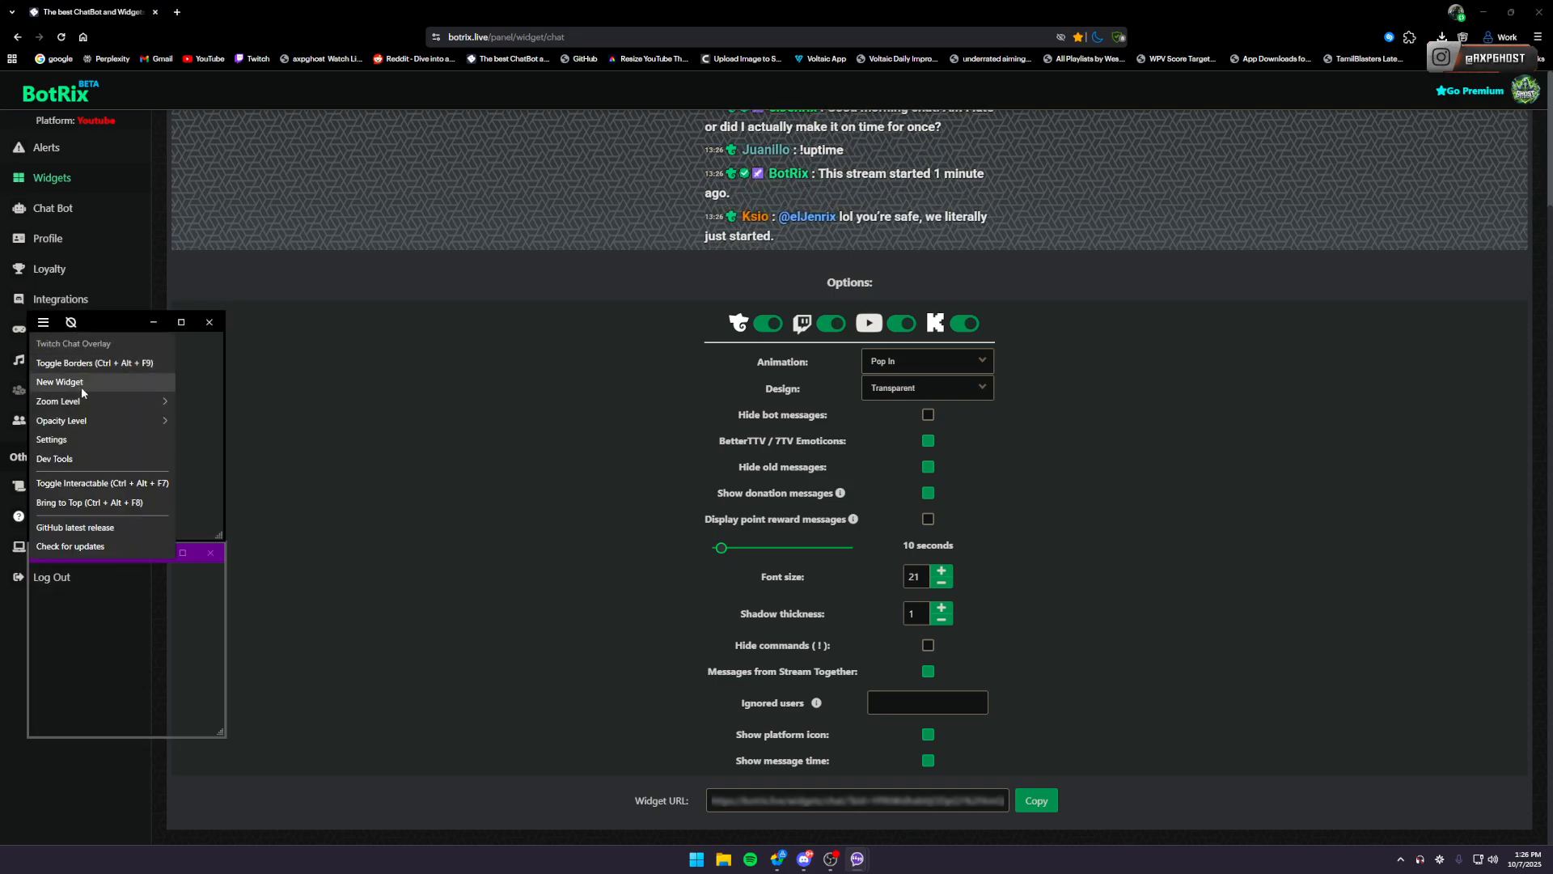
left_click(84, 385)
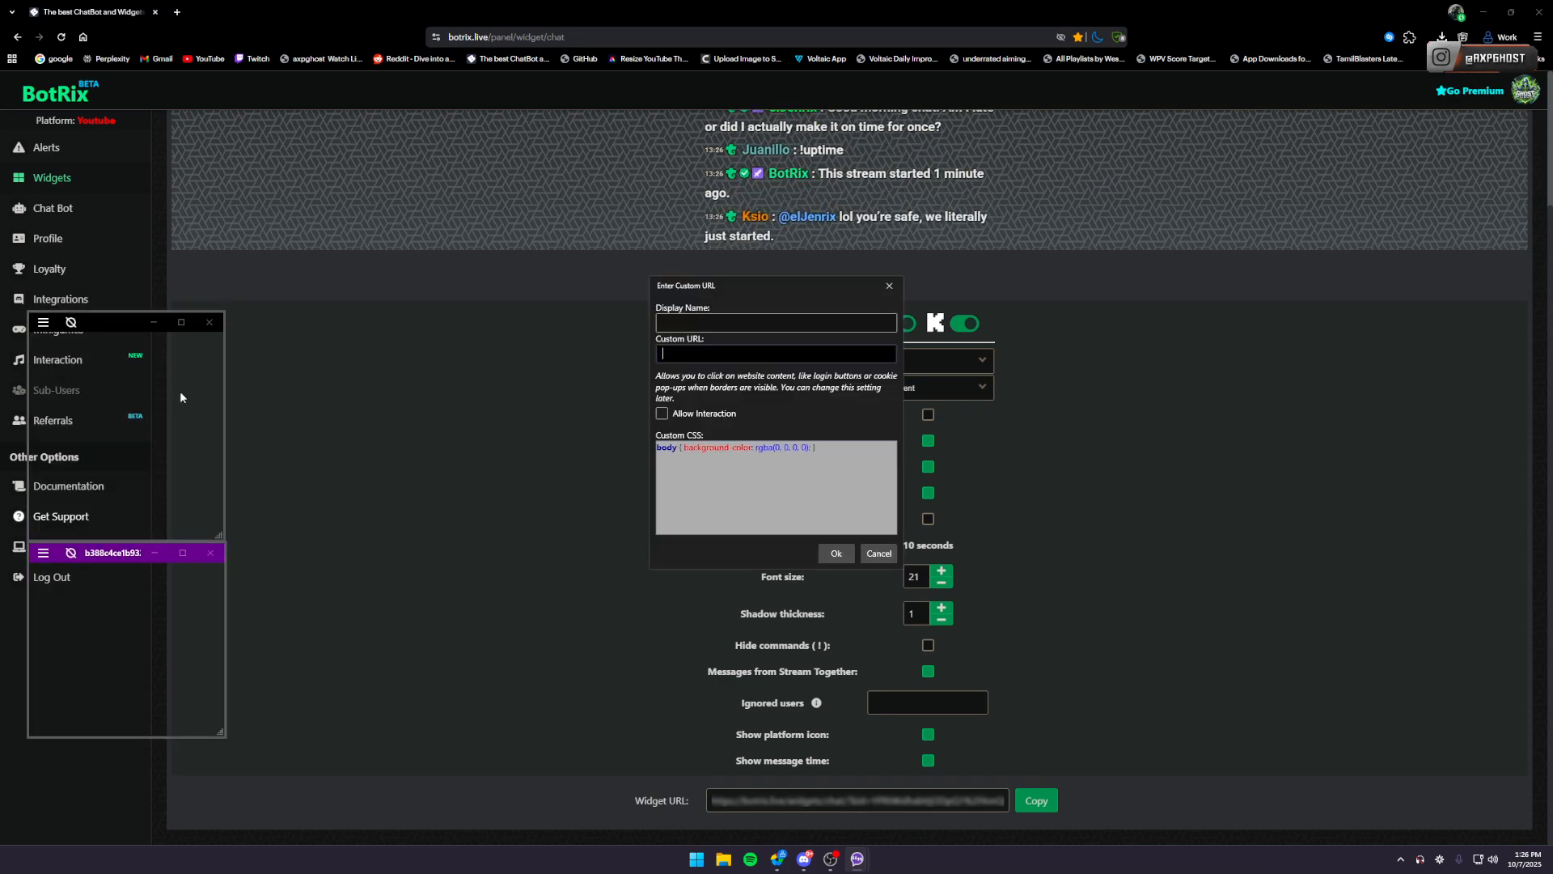
left_click(702, 354)
key("ctrl+v")
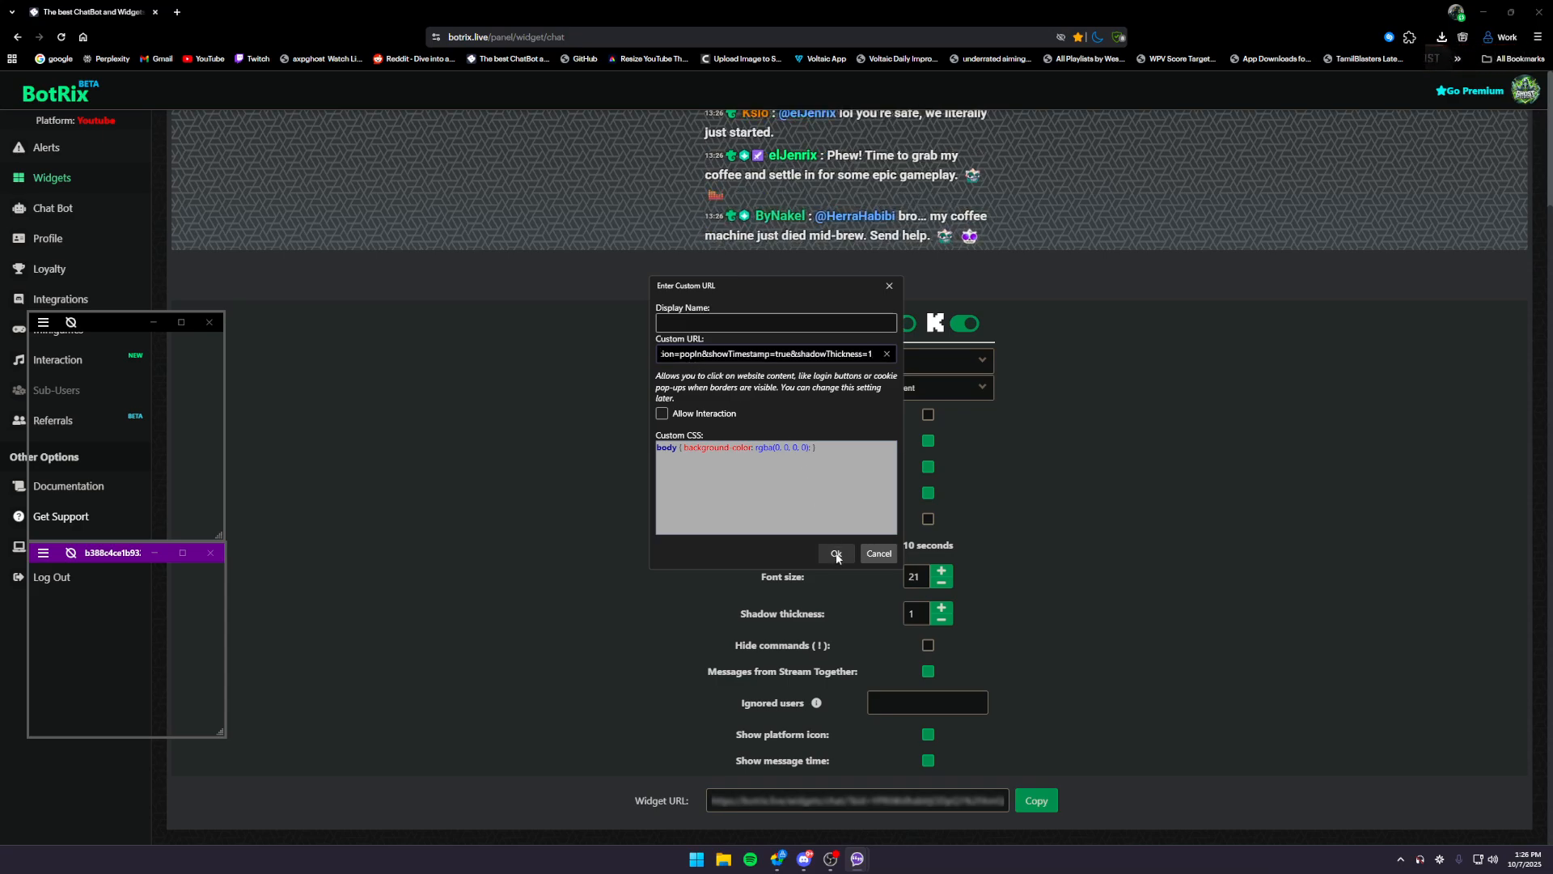
left_click(880, 555)
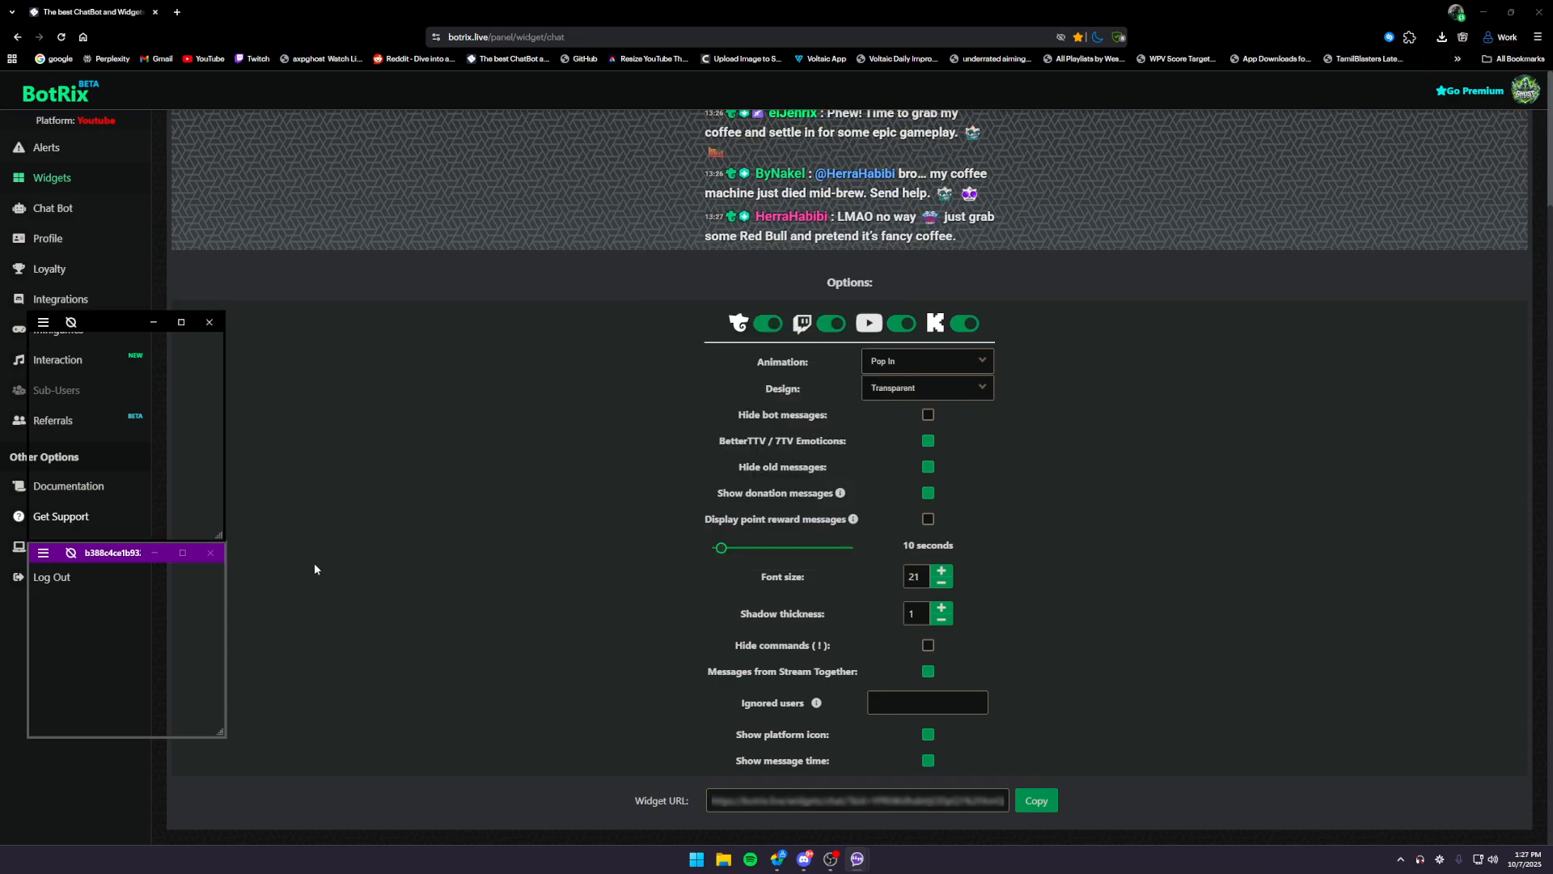
- Enlarge the purple chat widget and place it back beneath the black chat window, and widen the black window
left_click_drag(115, 558, 459, 333)
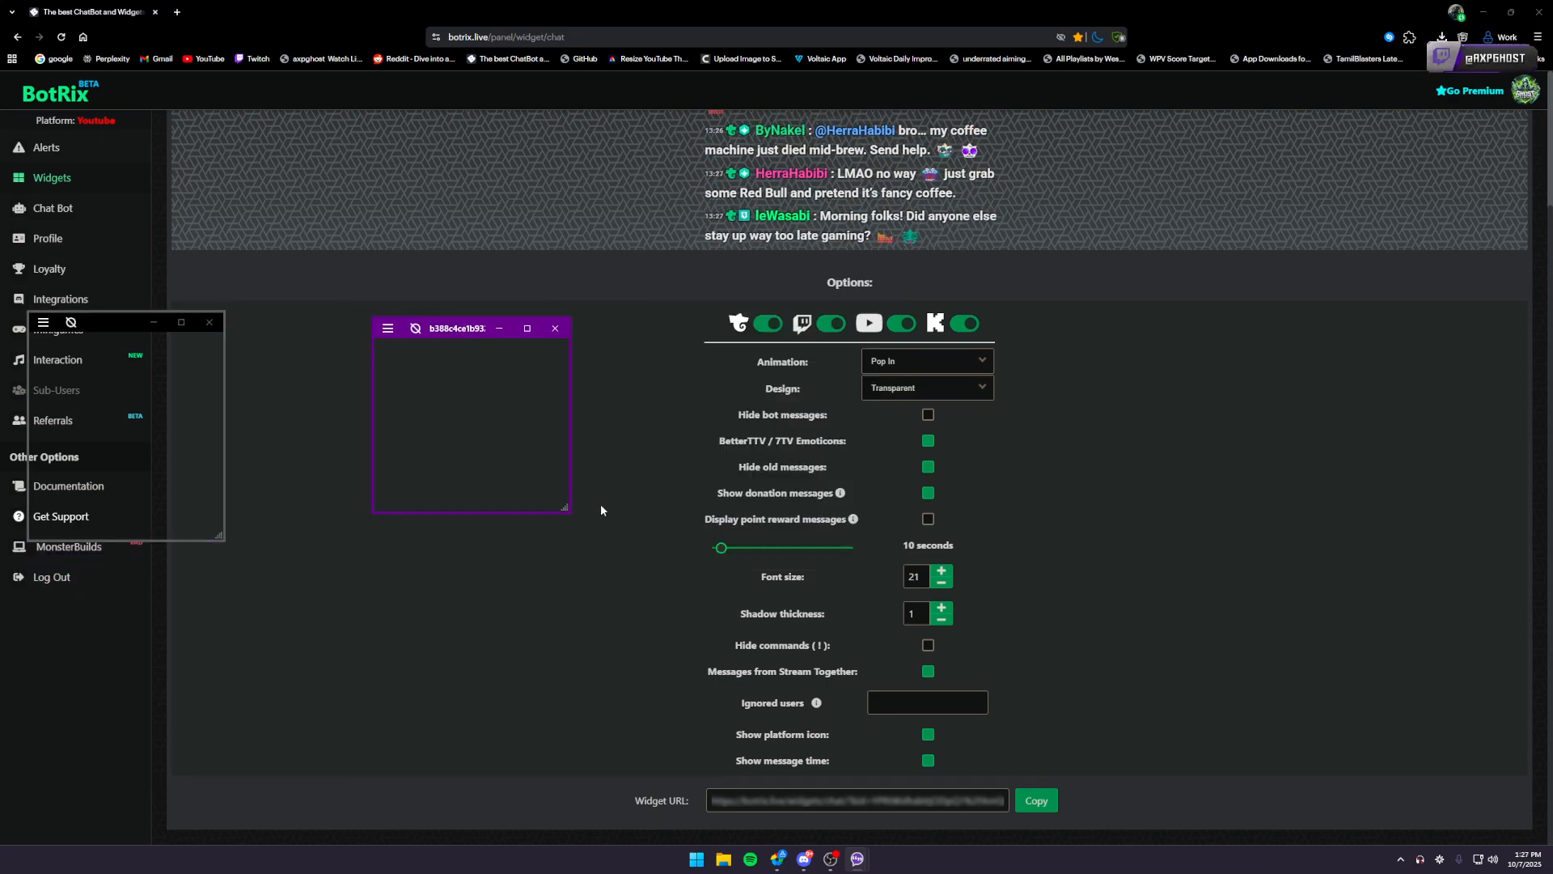
left_click_drag(569, 509, 619, 645)
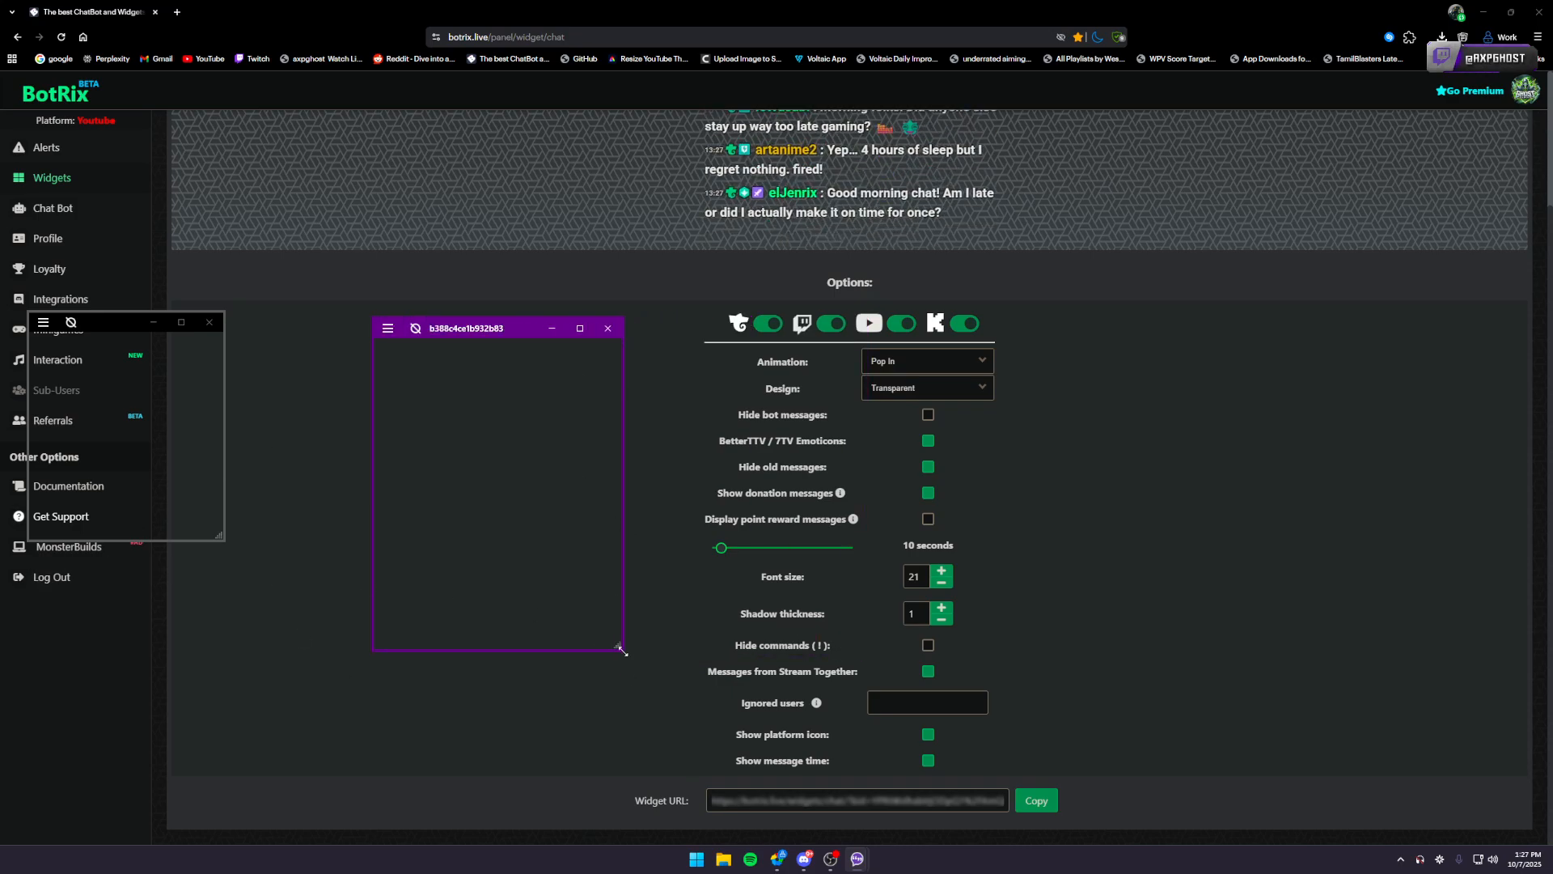
left_click(594, 617)
left_click_drag(617, 652, 588, 606)
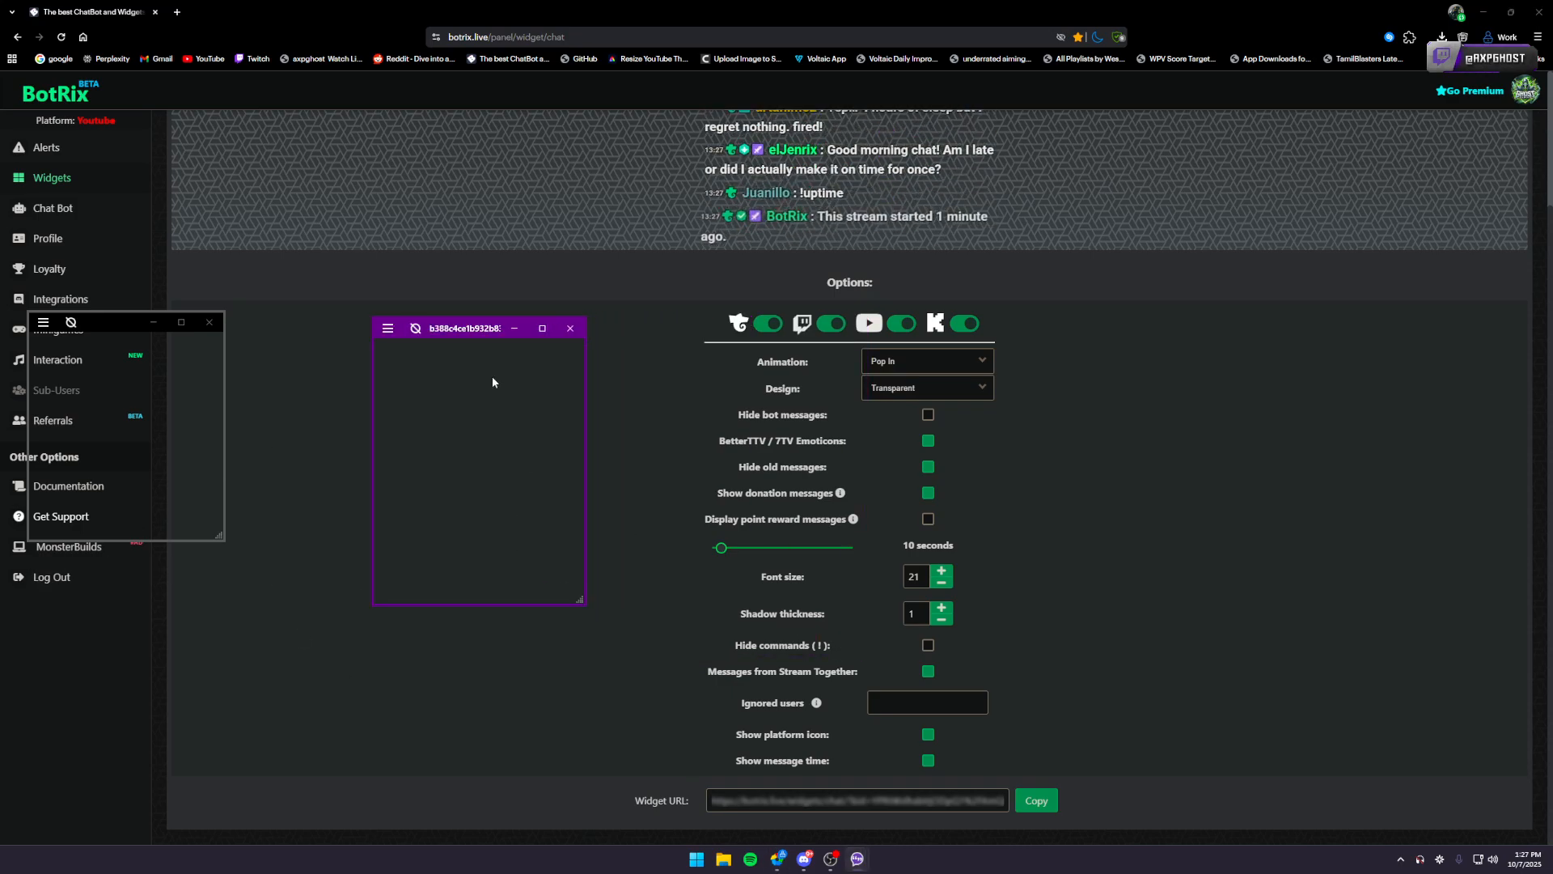
left_click_drag(461, 332, 109, 555)
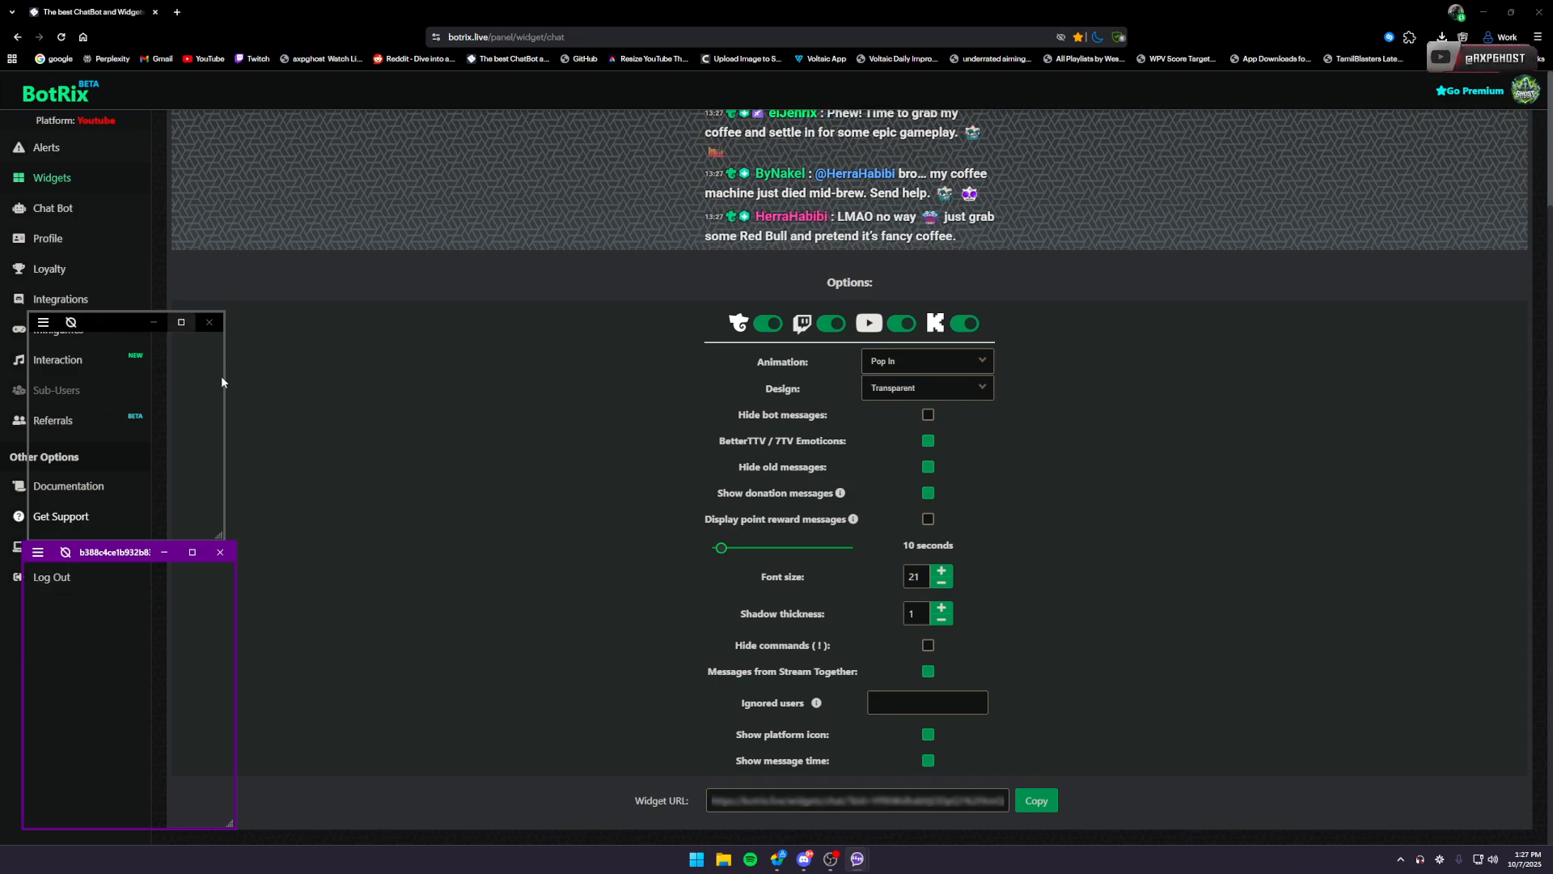
left_click_drag(225, 376, 269, 387)
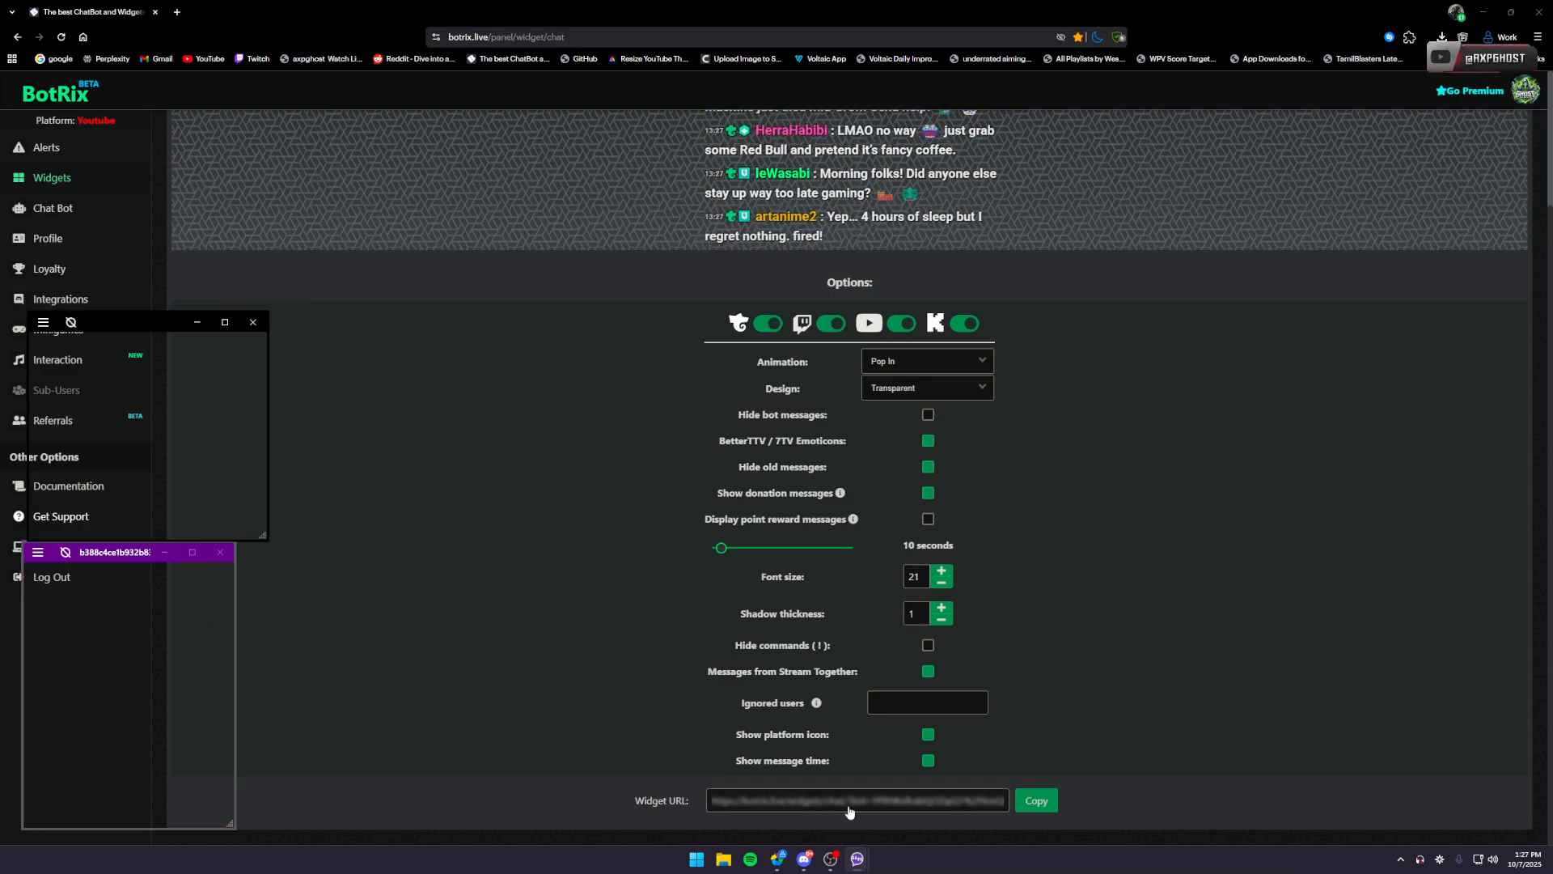
- View the black chat window's menu of overlay commands and close it without choosing any
right_click(856, 858)
left_click(451, 536)
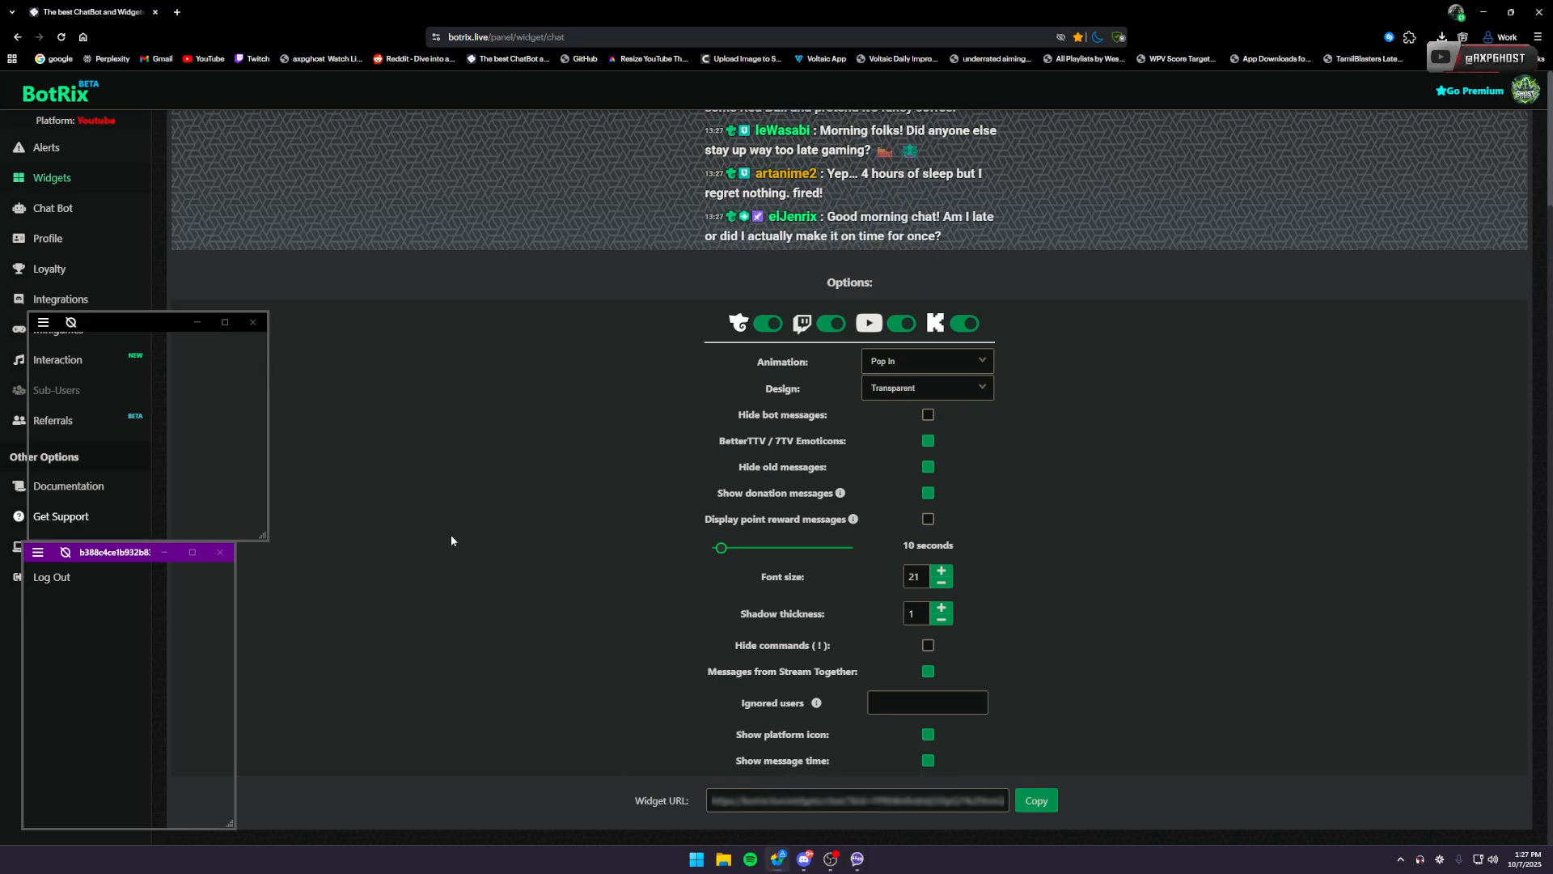
left_click(43, 321)
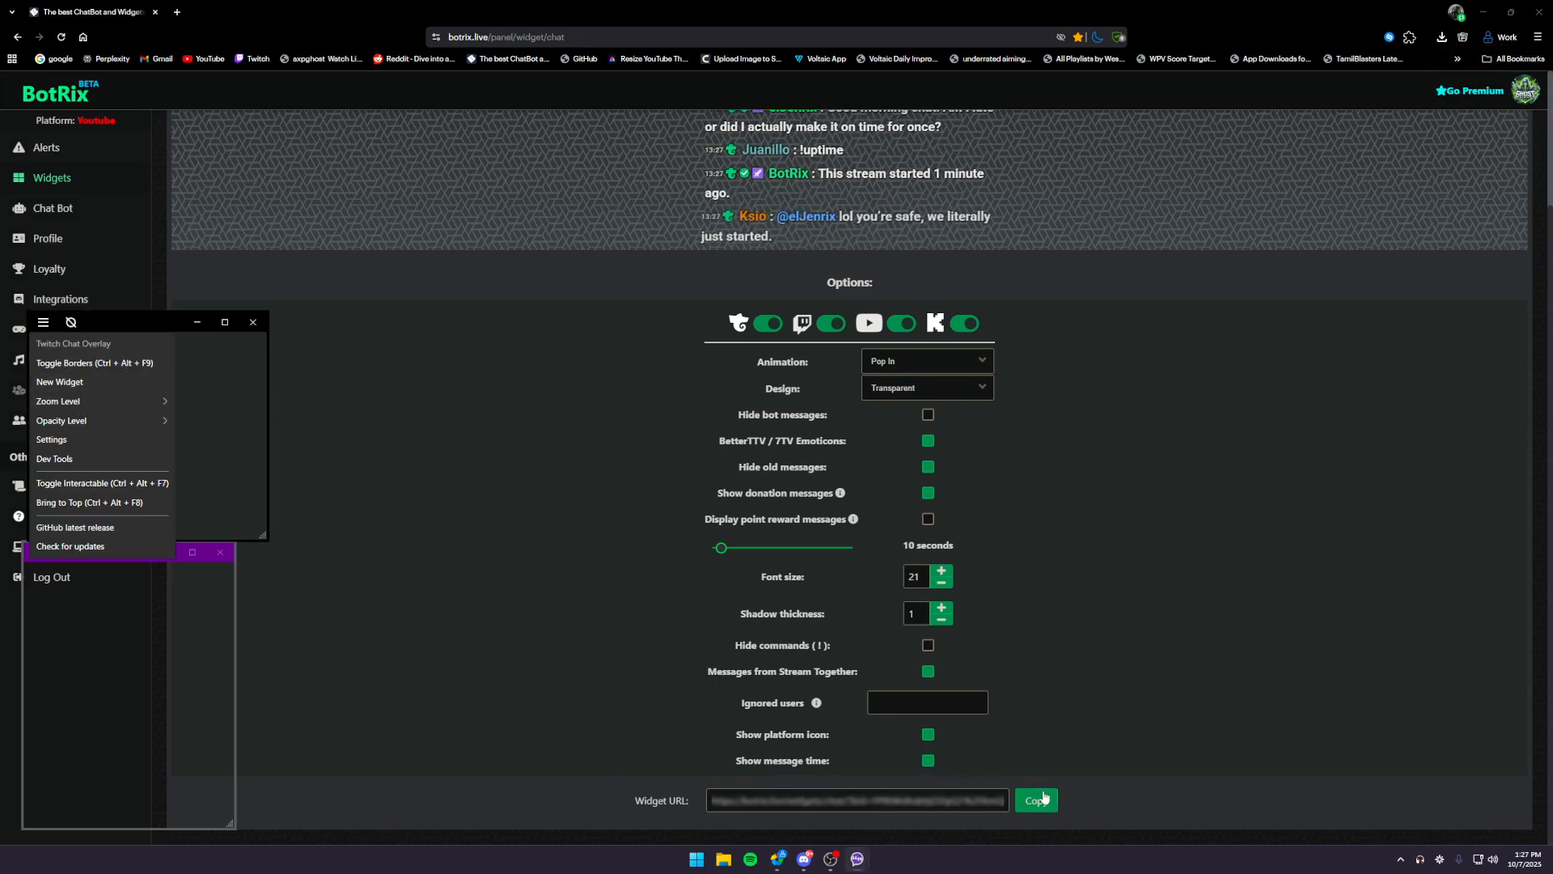
left_click(304, 334)
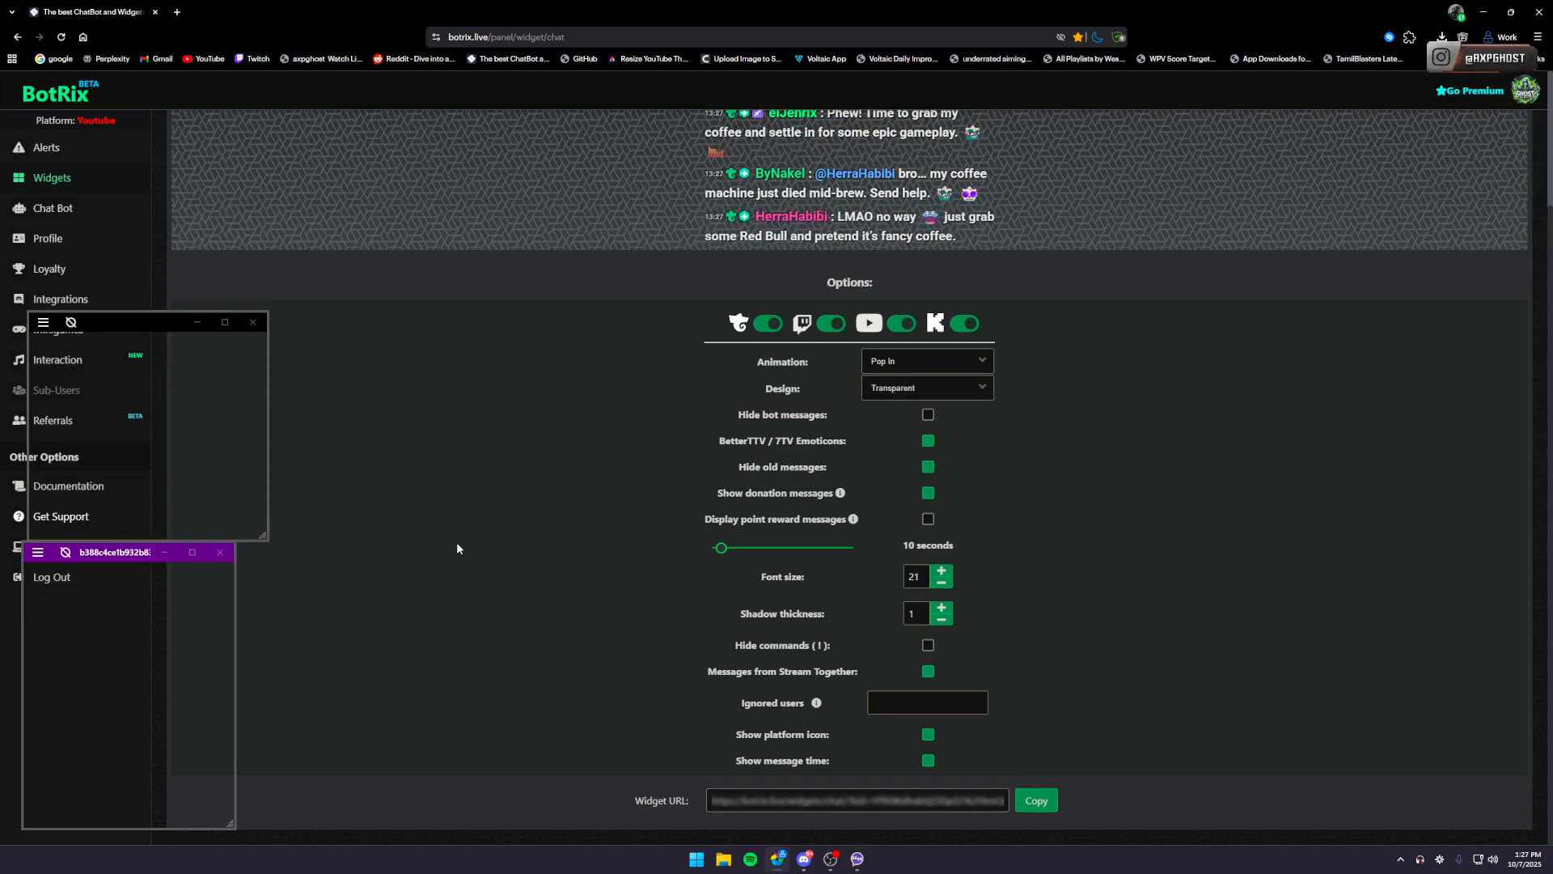
- Toggle the overlay borders off and on, and hide the borders of the two chat windows individually
key("ctrl+alt+F9")
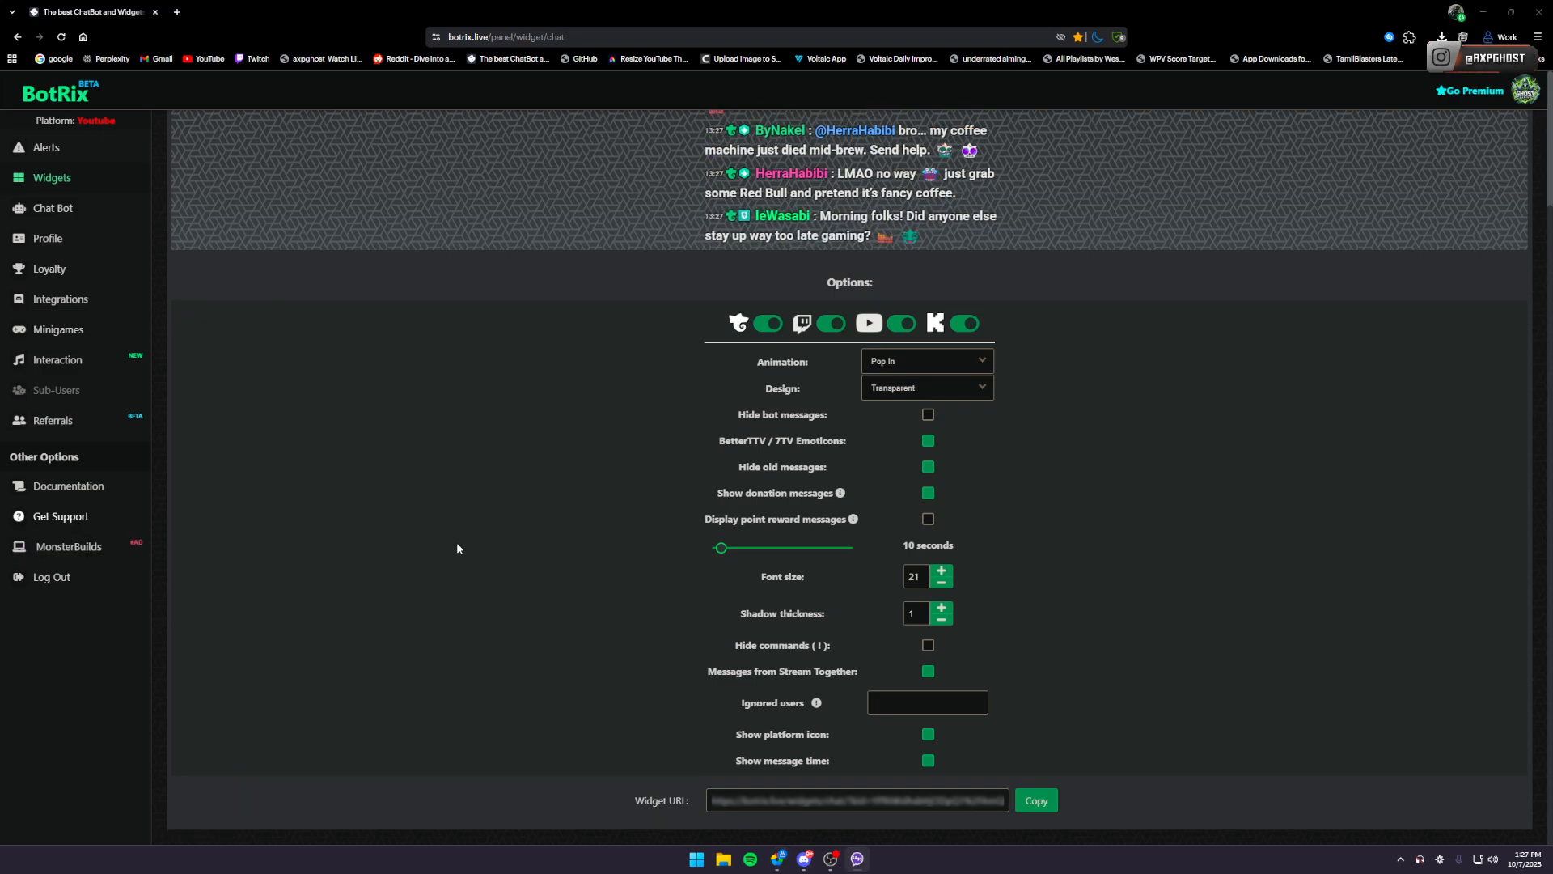
key("ctrl+alt+F9")
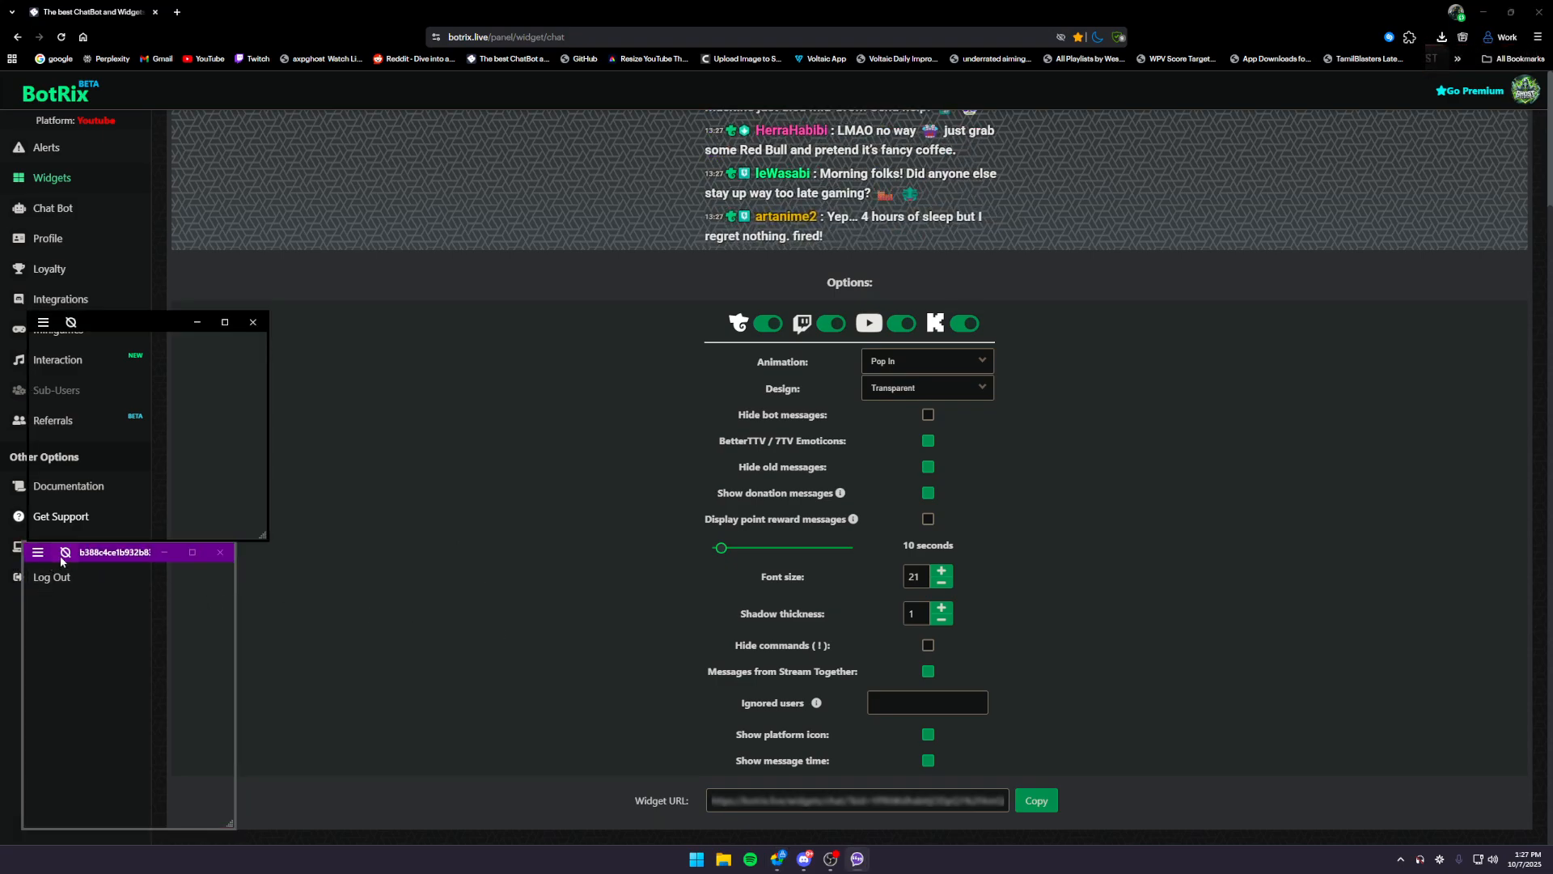
left_click(68, 551)
left_click(73, 325)
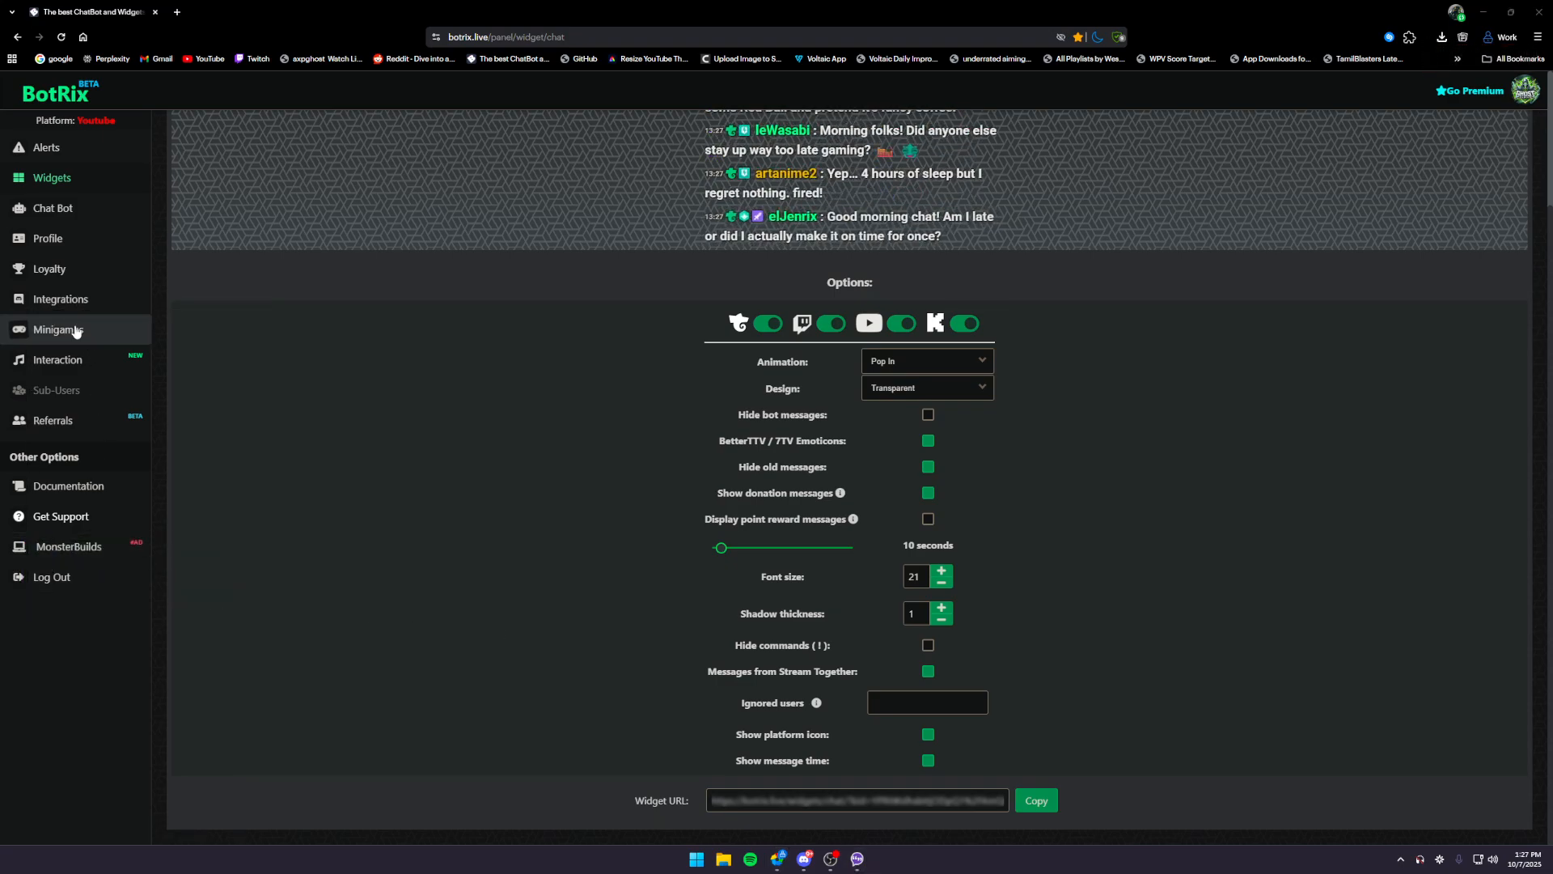
- Bring the overlay borders back, narrow the black chat window to roughly the purple widget's width, and hide the borders
left_click(1400, 862)
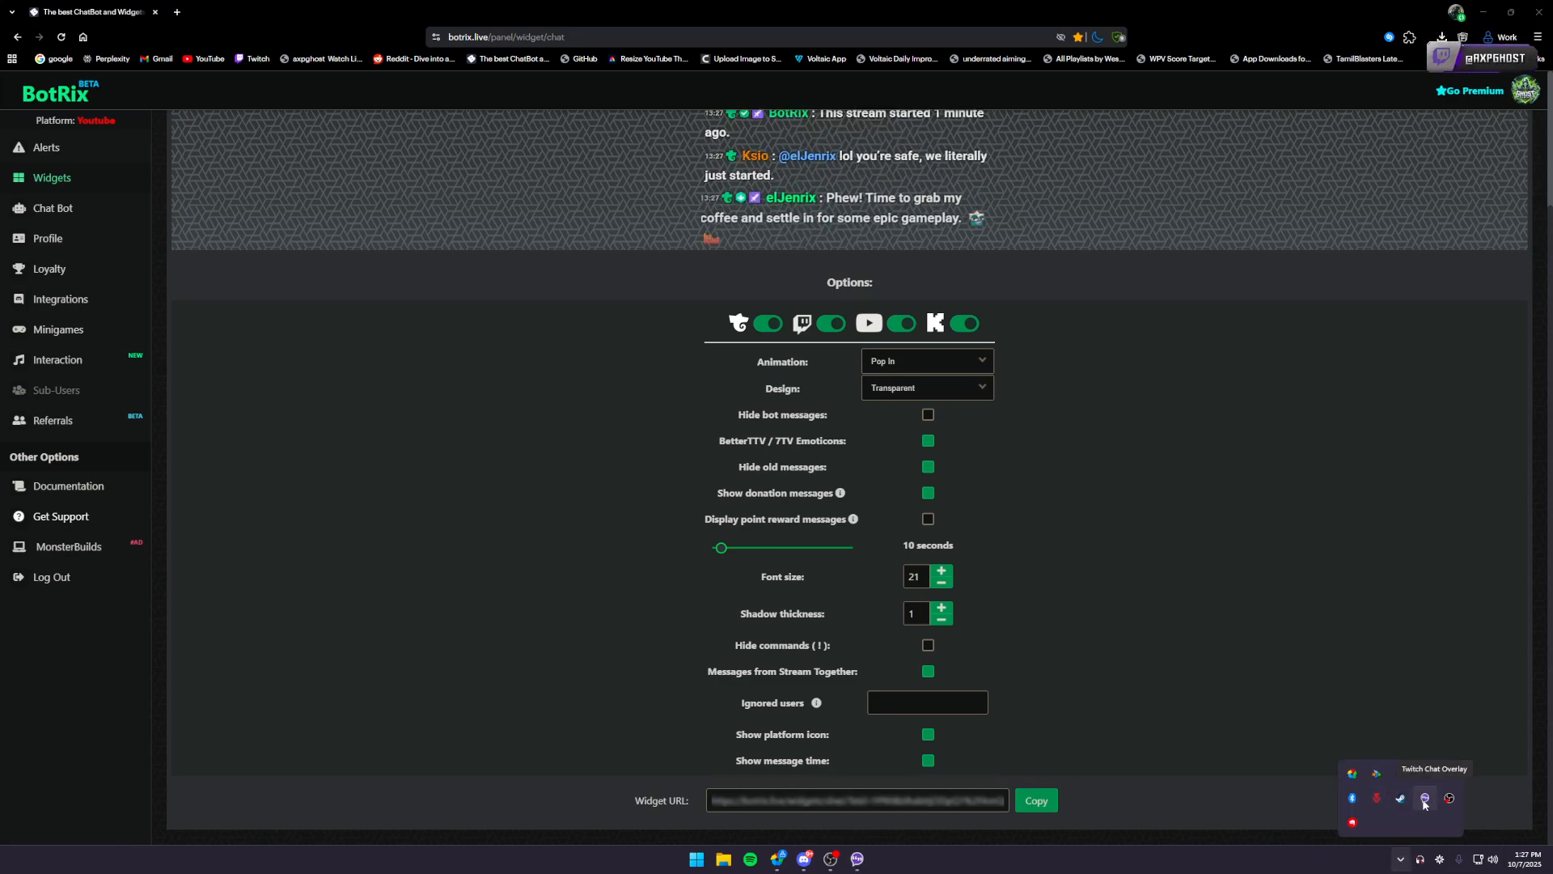
left_click(1235, 870)
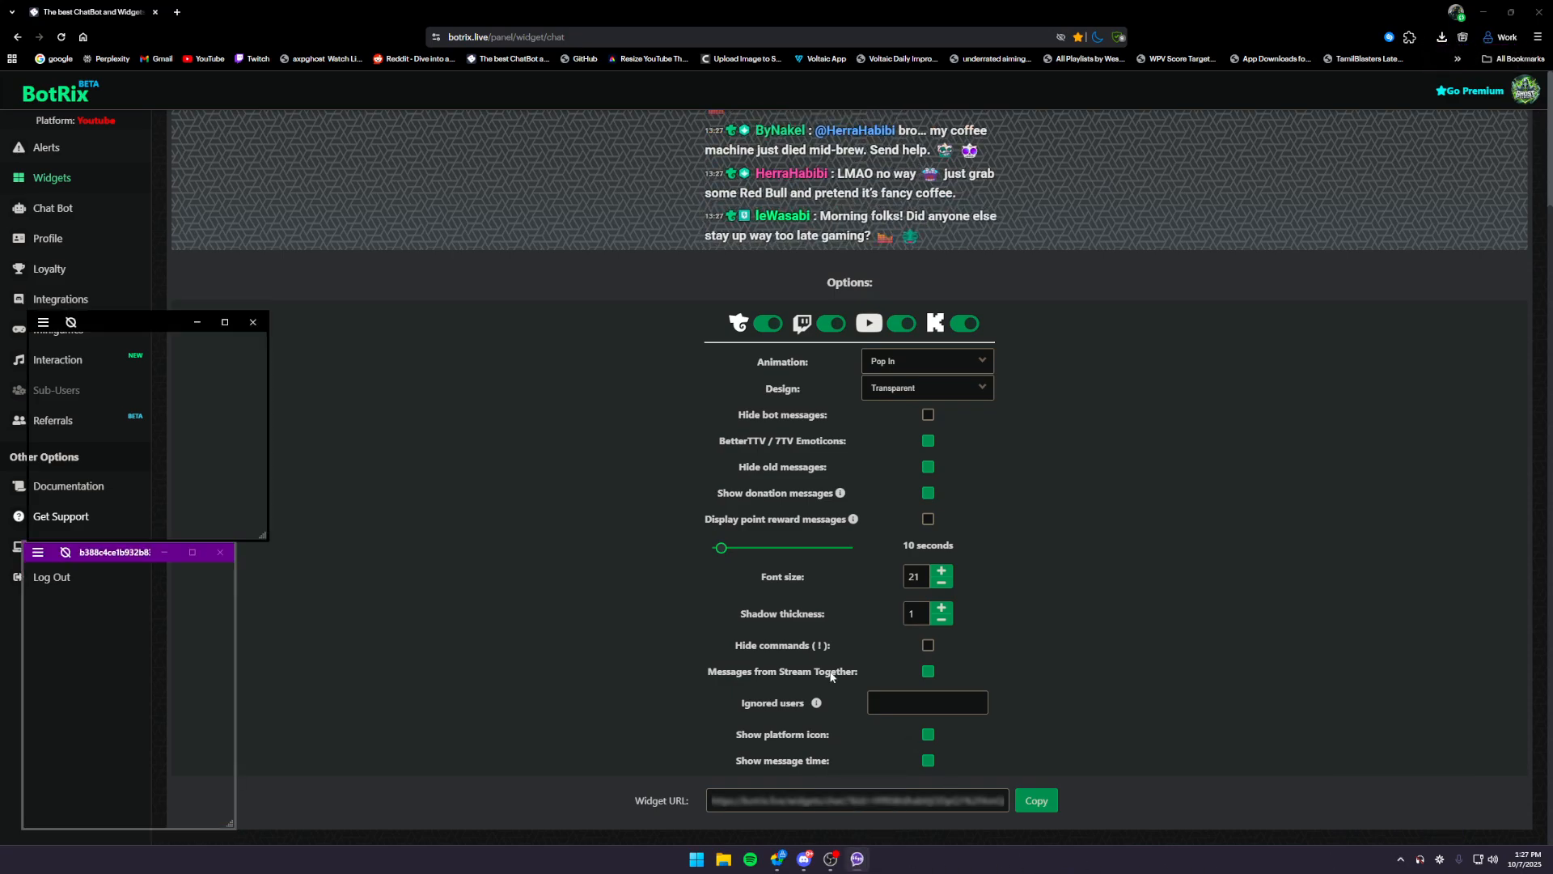
left_click(163, 326)
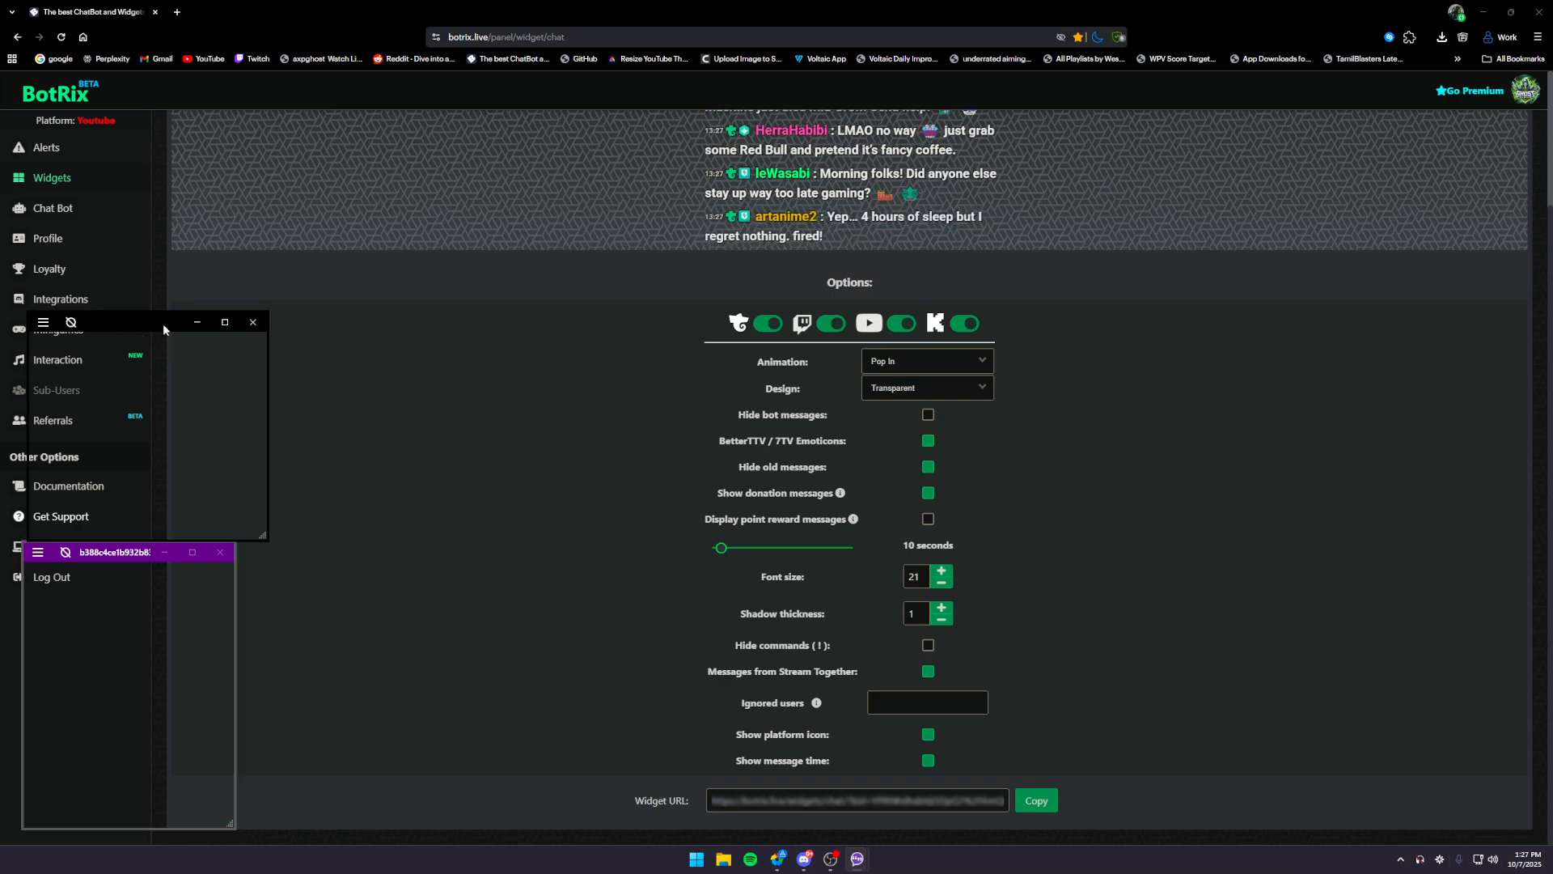
left_click_drag(267, 413, 241, 409)
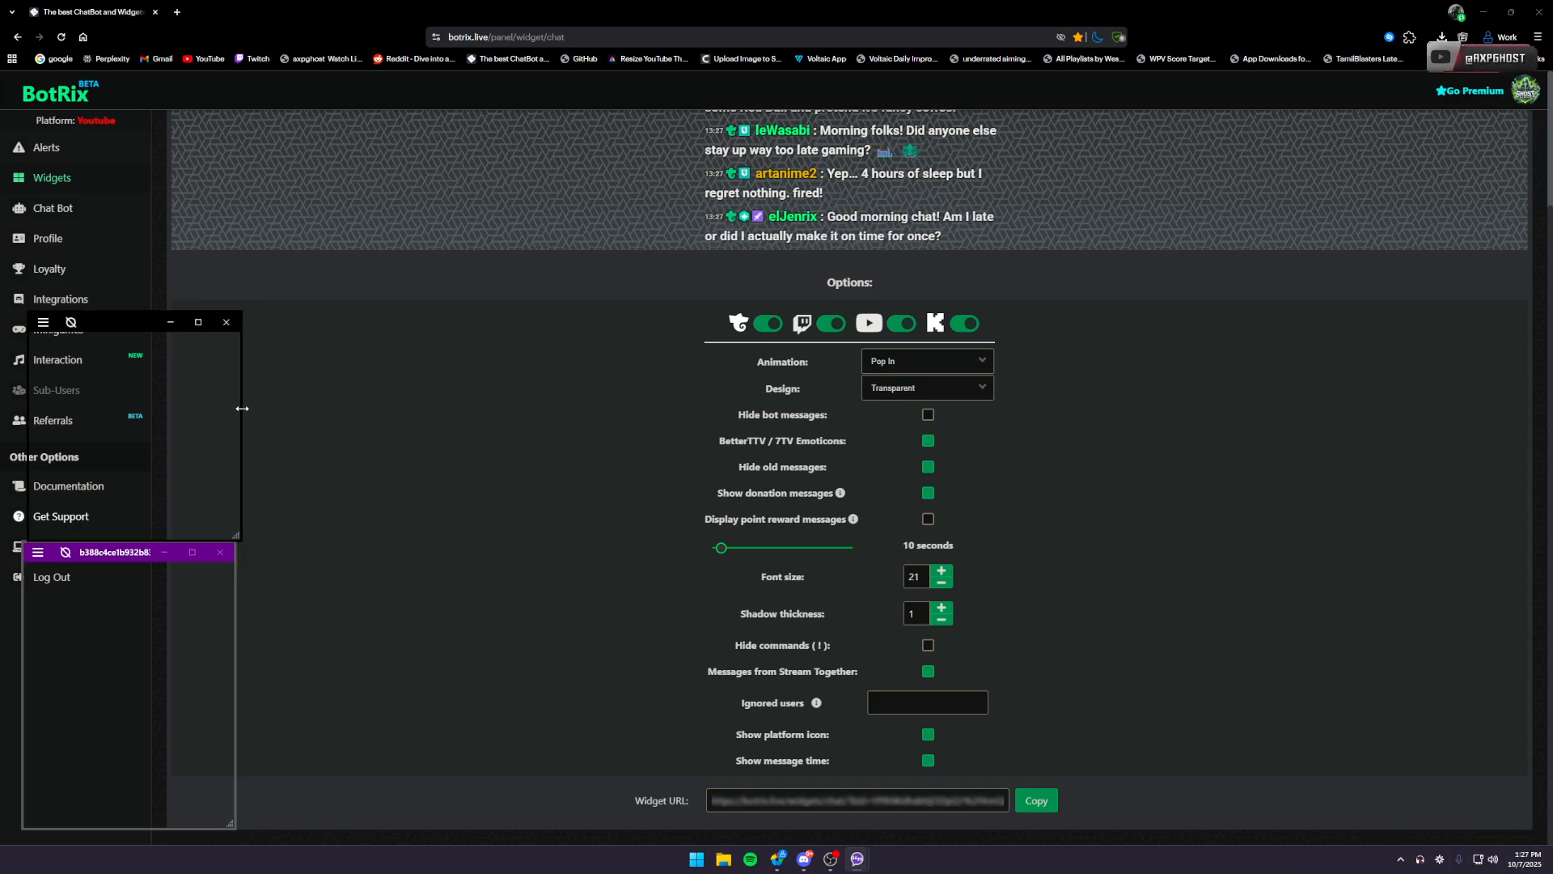
left_click(418, 390)
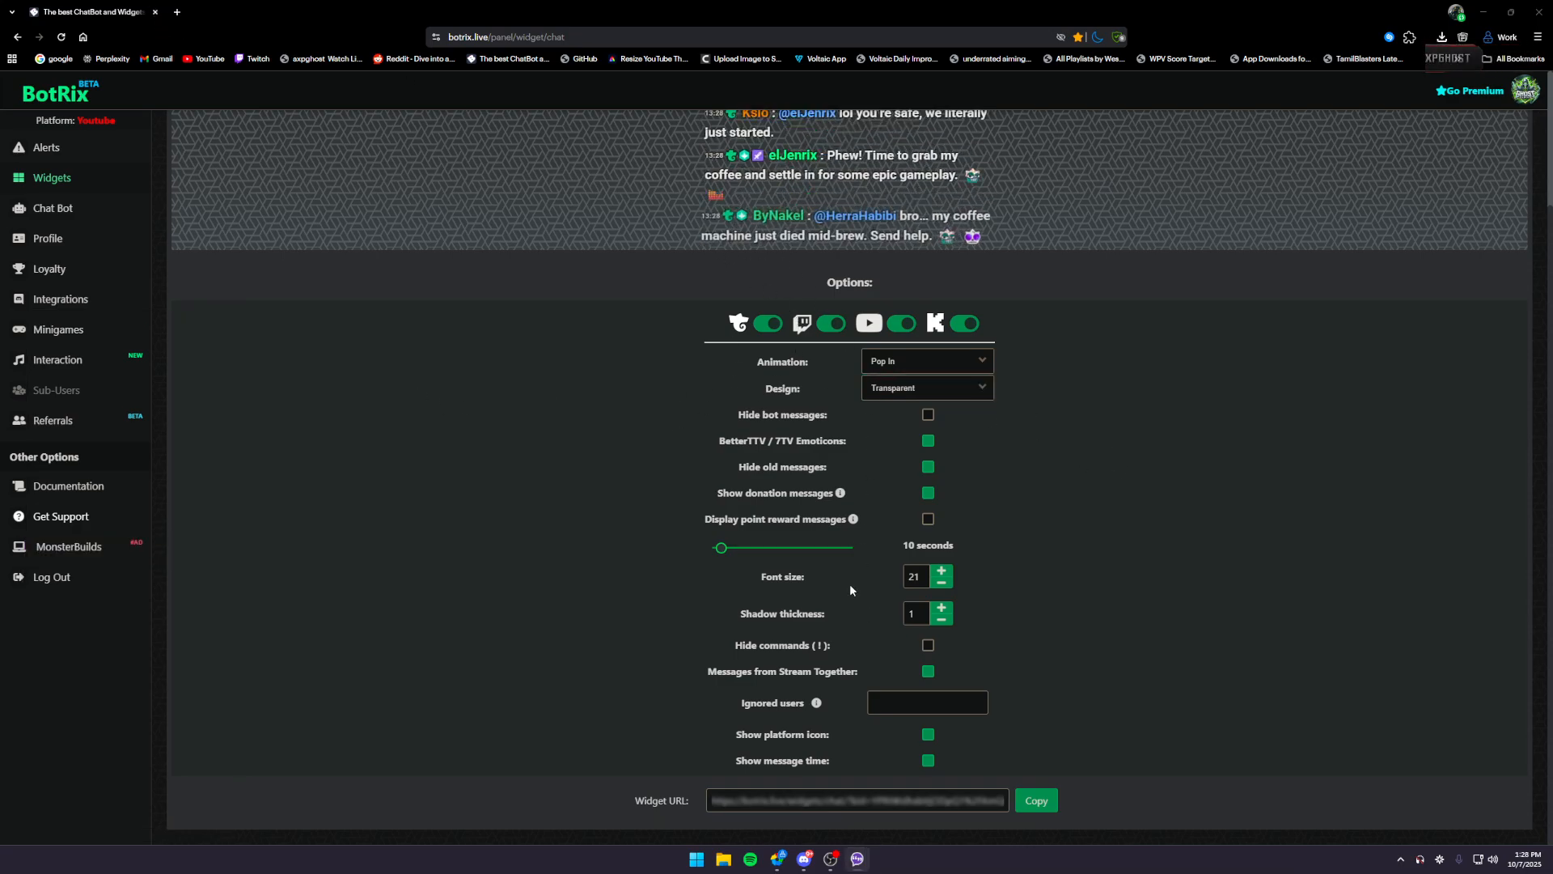
- Close the BotRix page and switch to OBS Studio
scroll(449, 286, "up", 2)
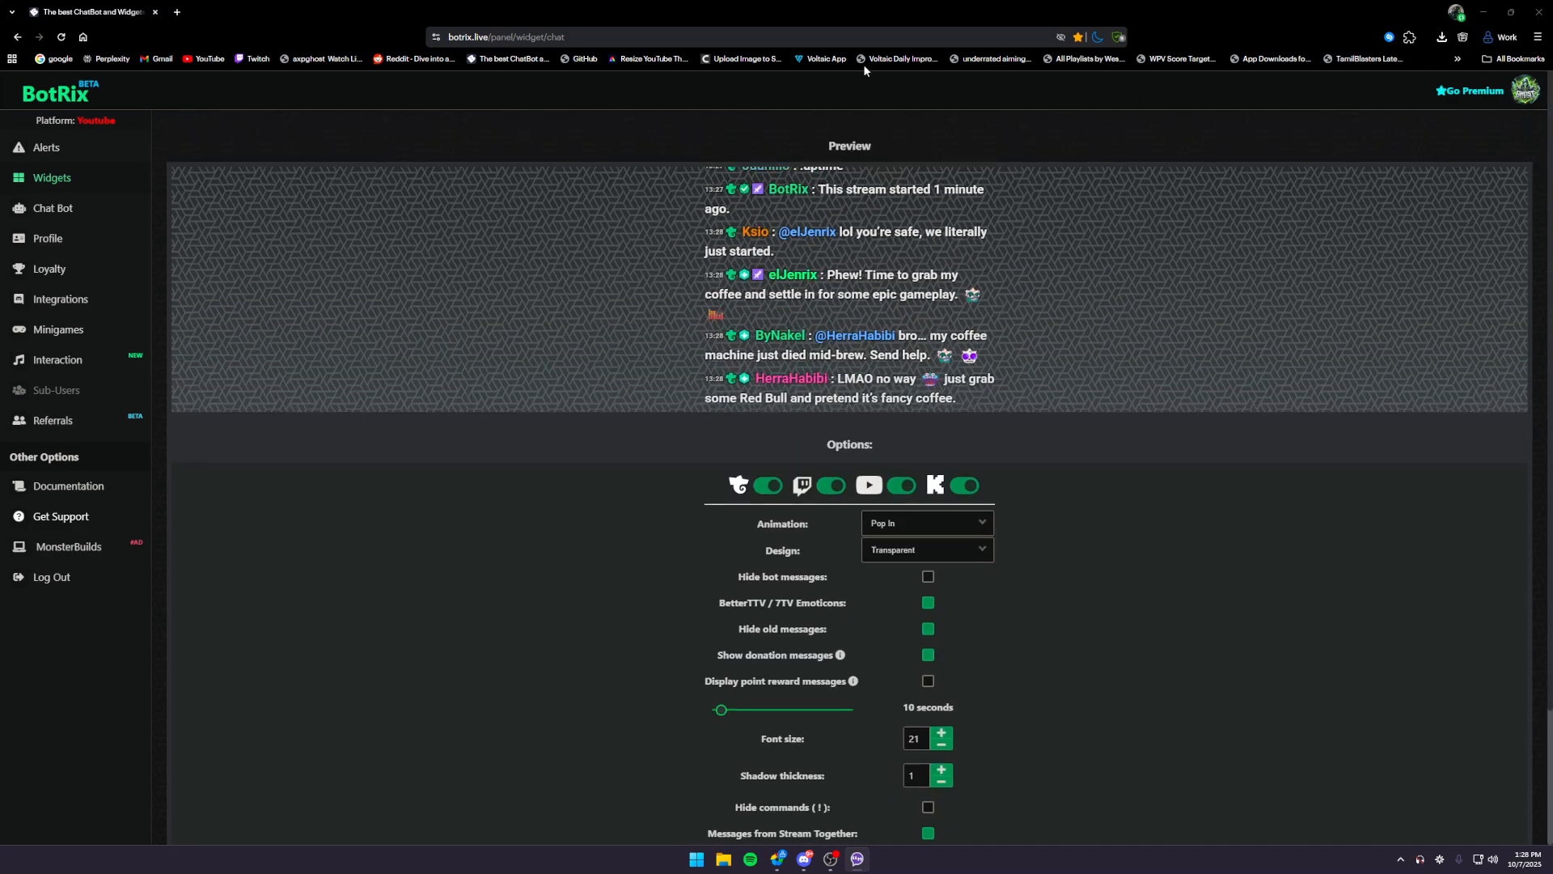
left_click(155, 12)
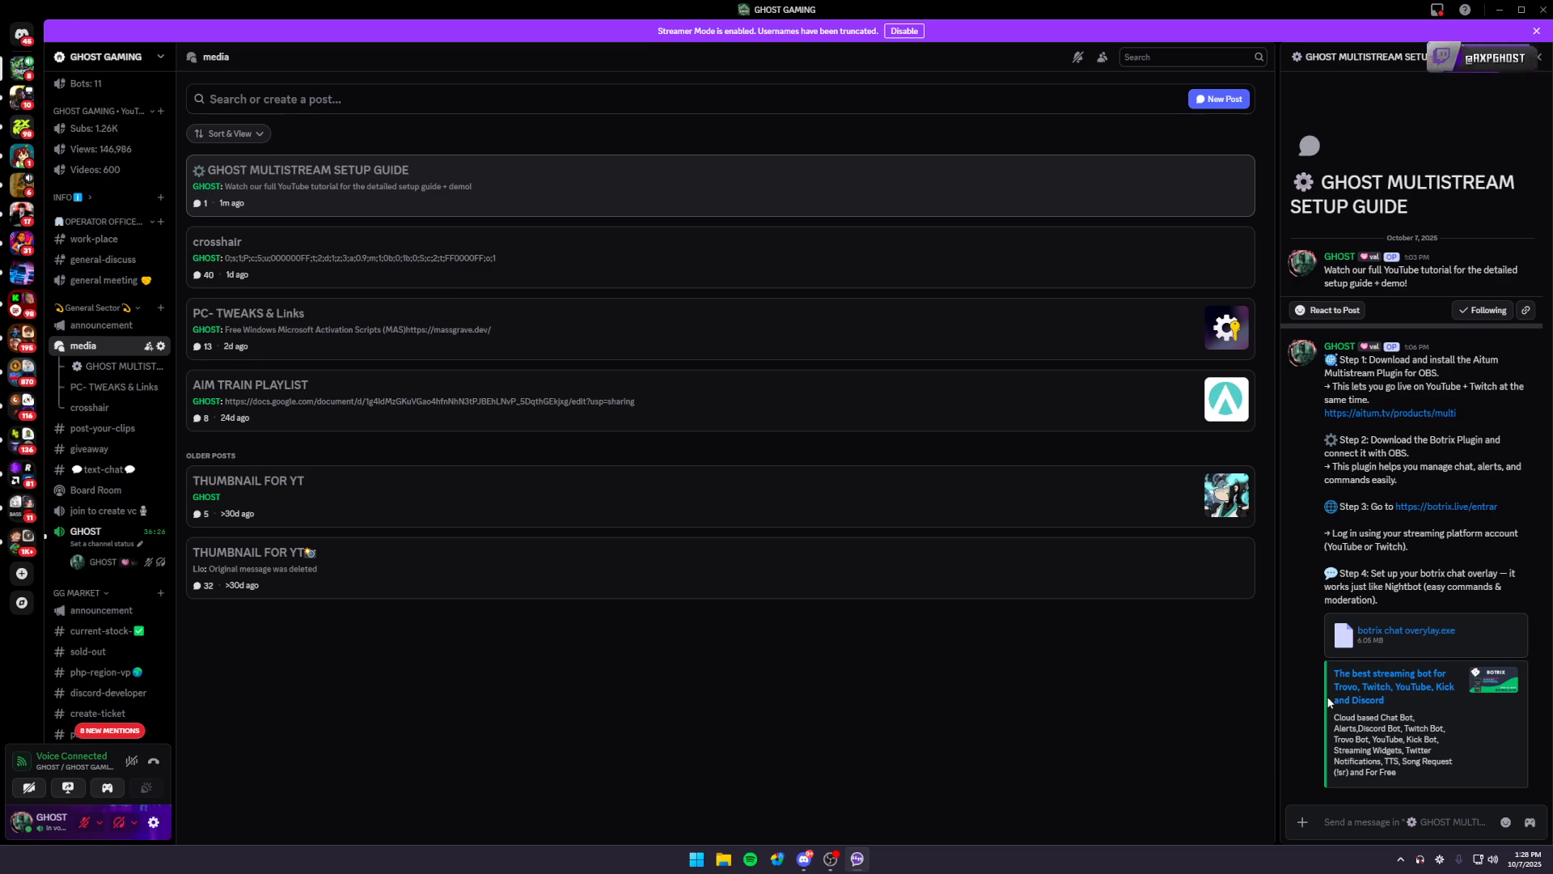
mouse_move(825, 862)
left_click(888, 753)
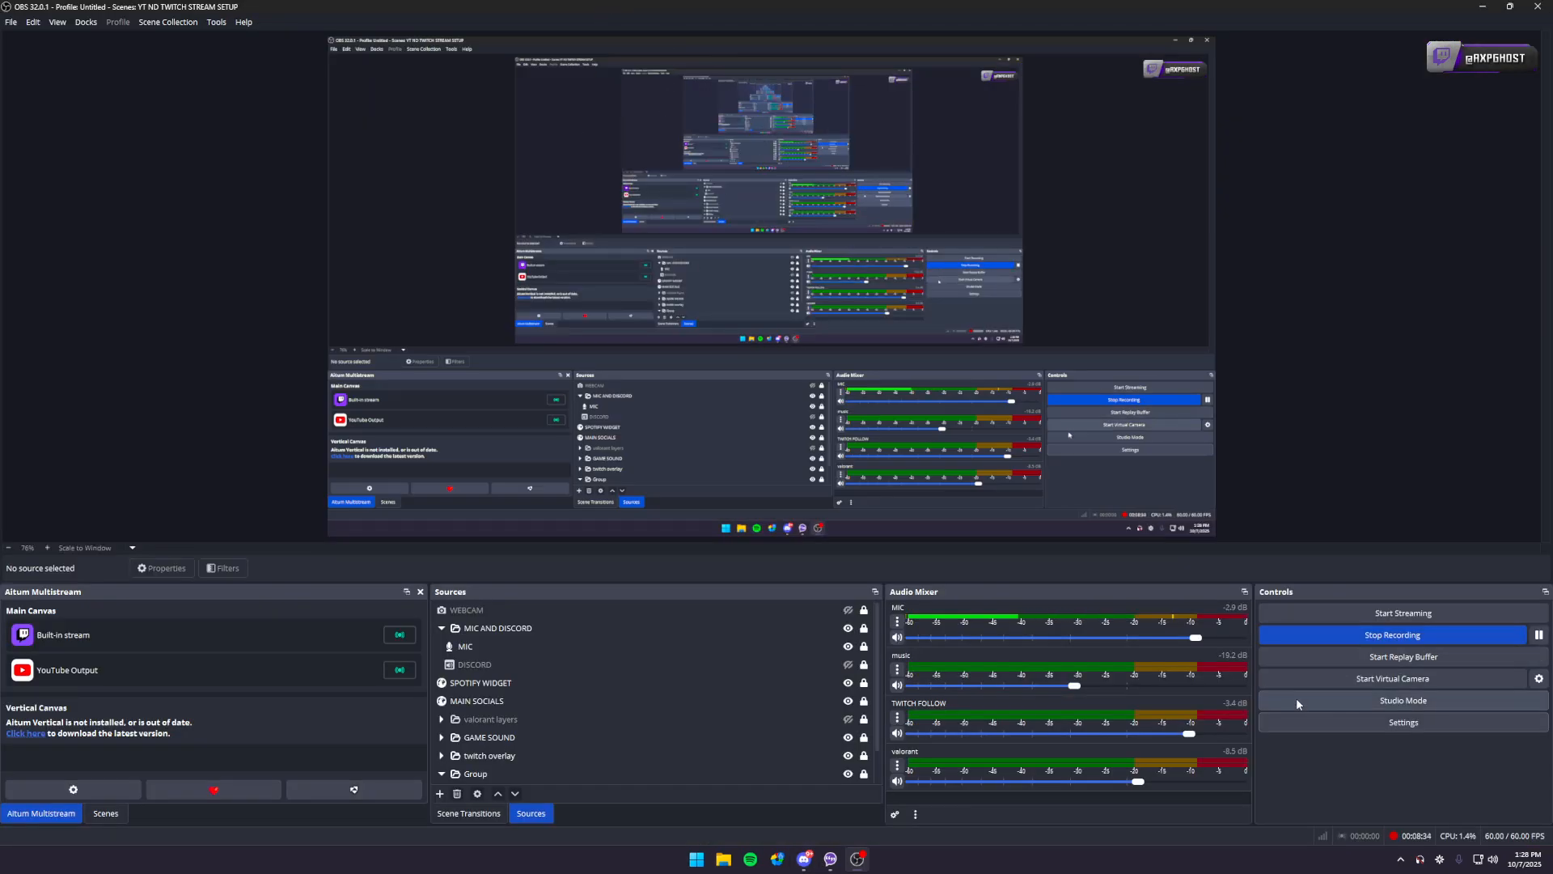
- Open the OBS settings and review the output page and the Twitch stream service page
left_click(1403, 722)
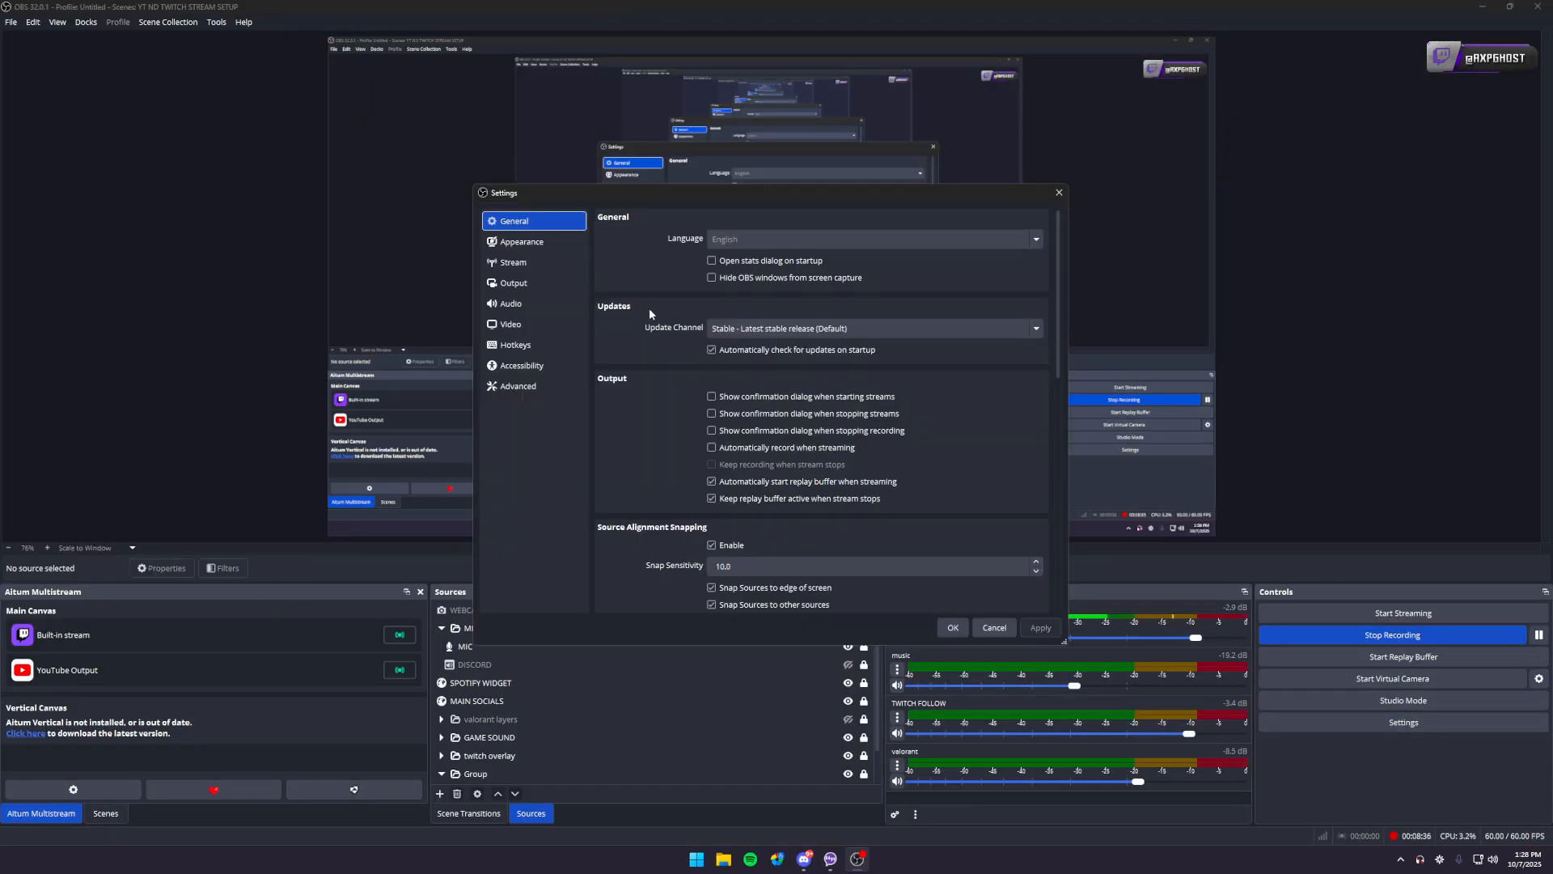
left_click(534, 283)
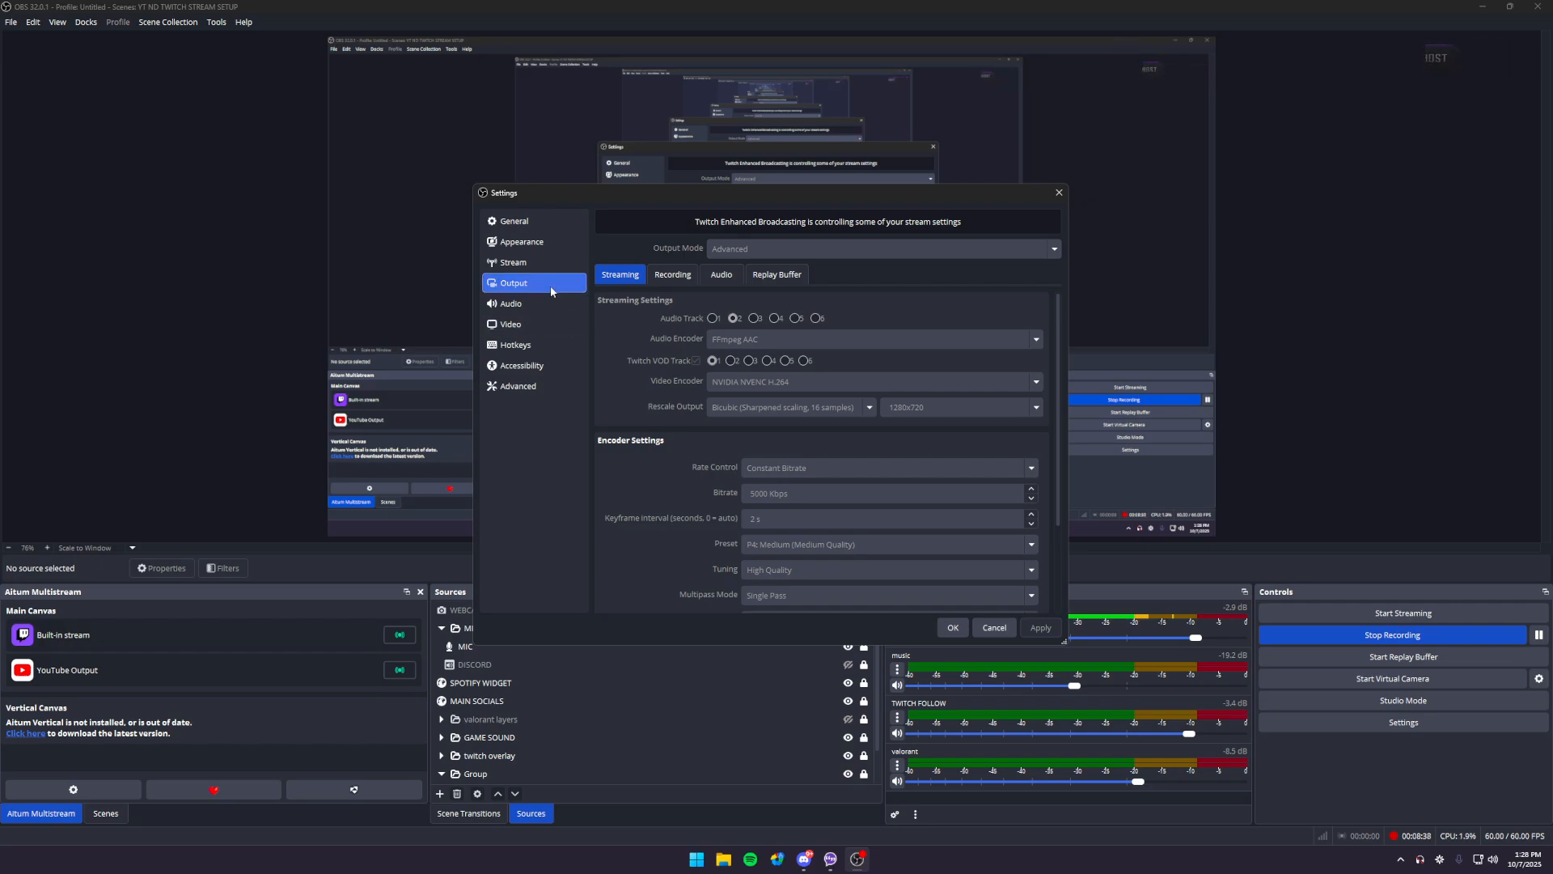
left_click(533, 262)
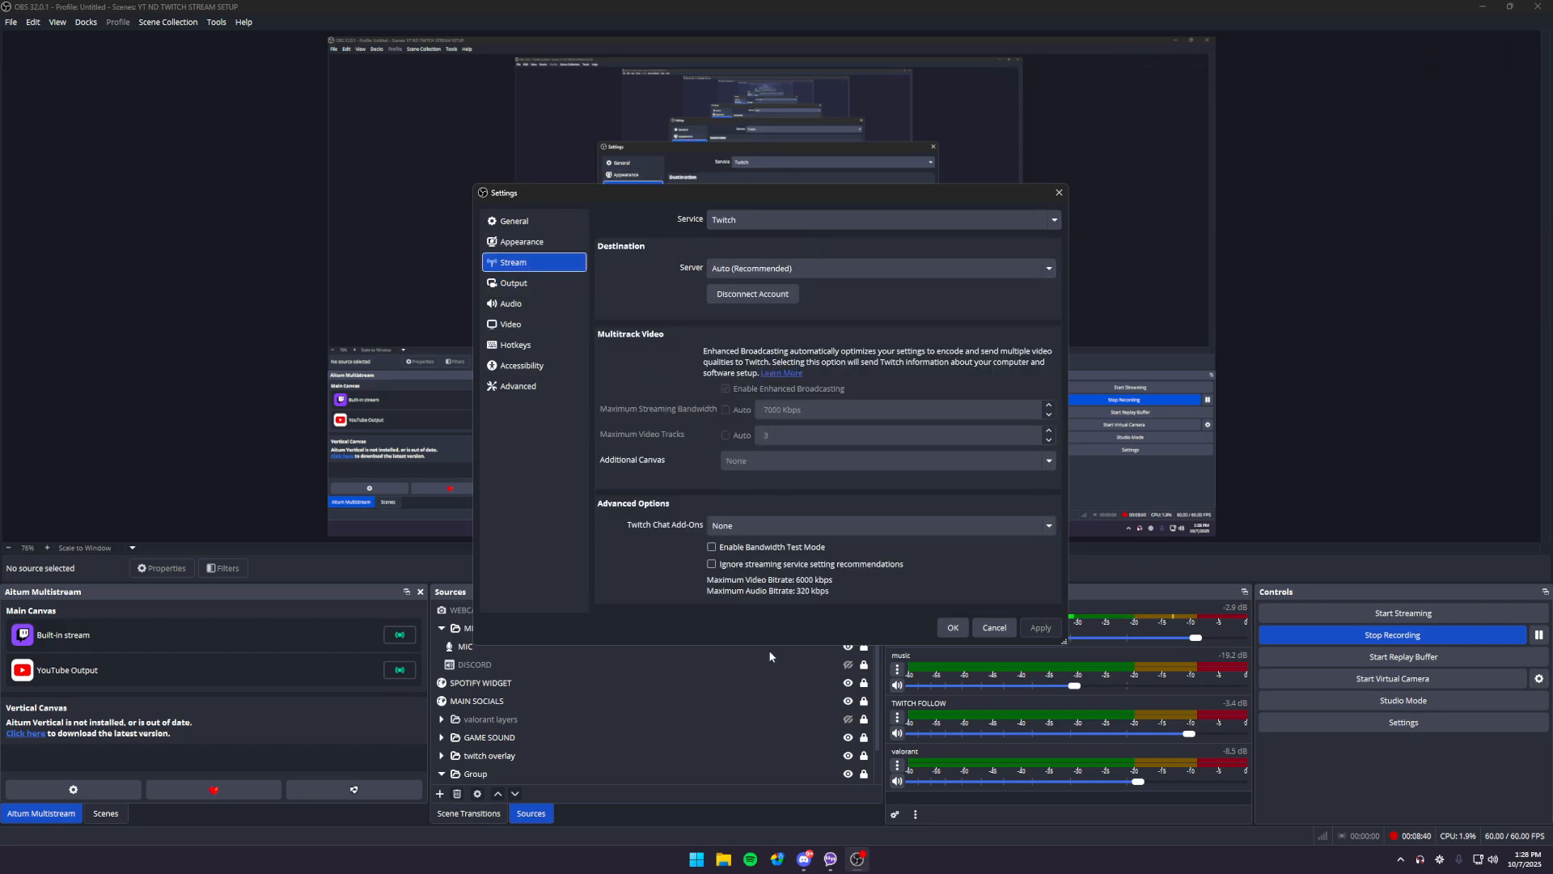
- Examine the streaming output settings, from audio track and video encoder down to the custom encoder options
left_click(531, 284)
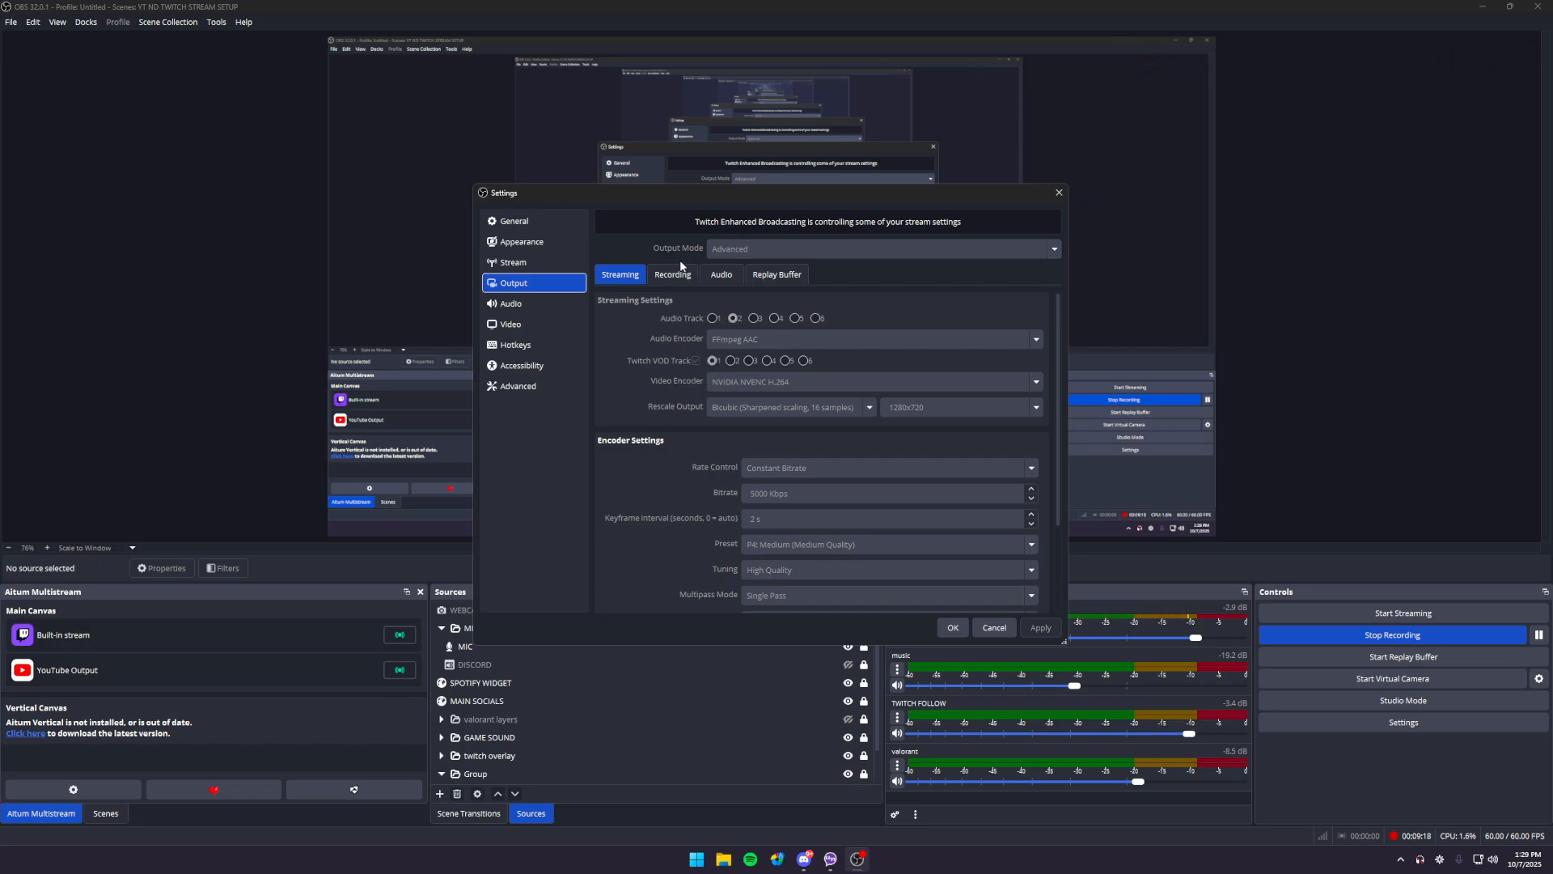
scroll(678, 401, "down", 3)
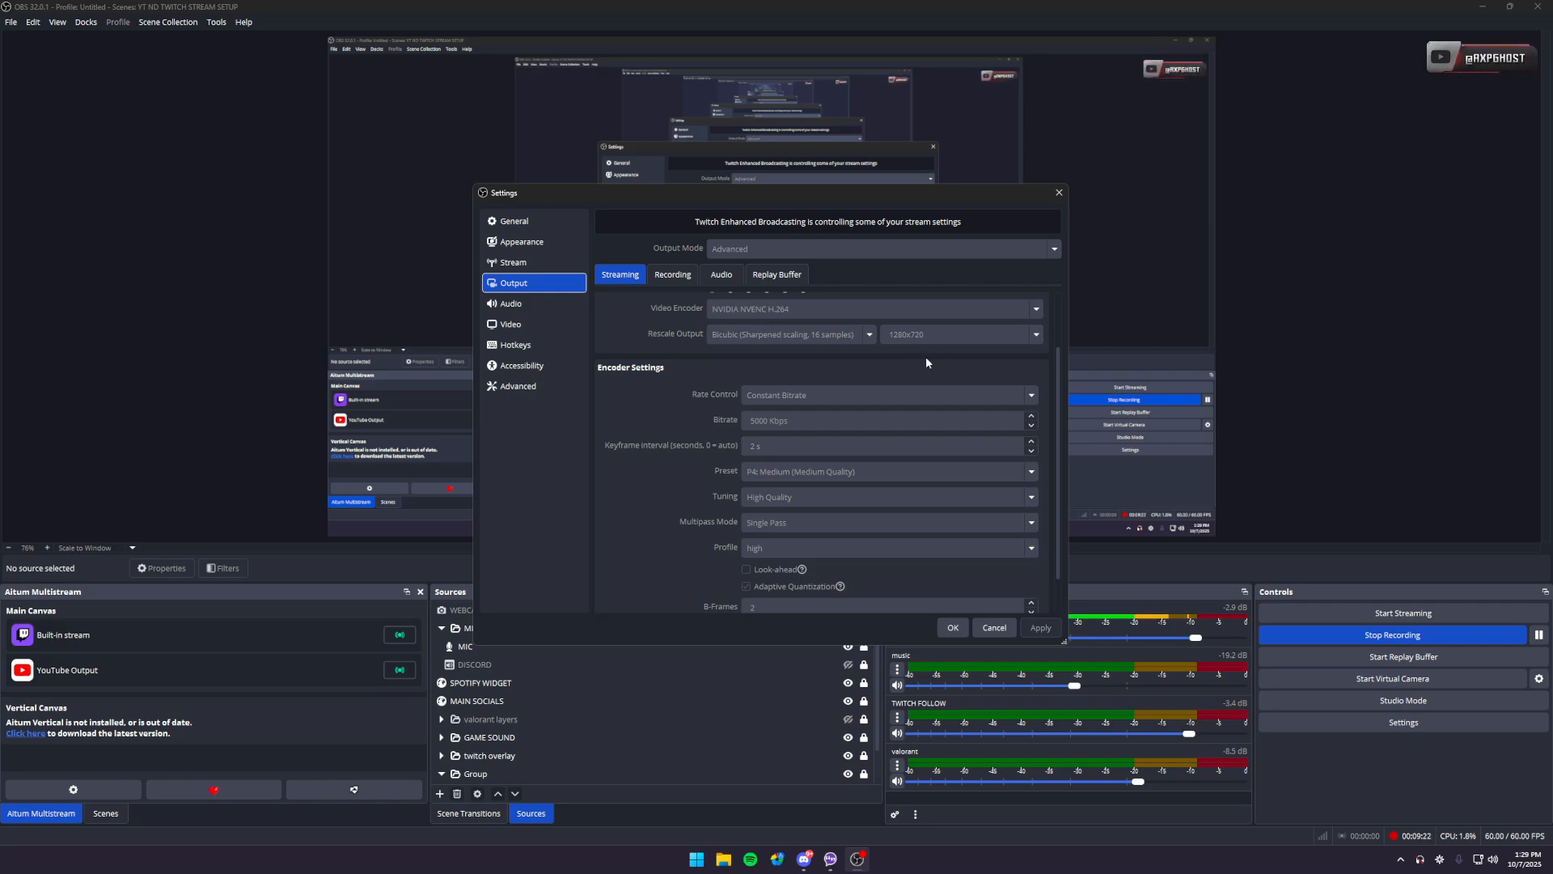
scroll(924, 358, "up", 3)
scroll(722, 436, "down", 1)
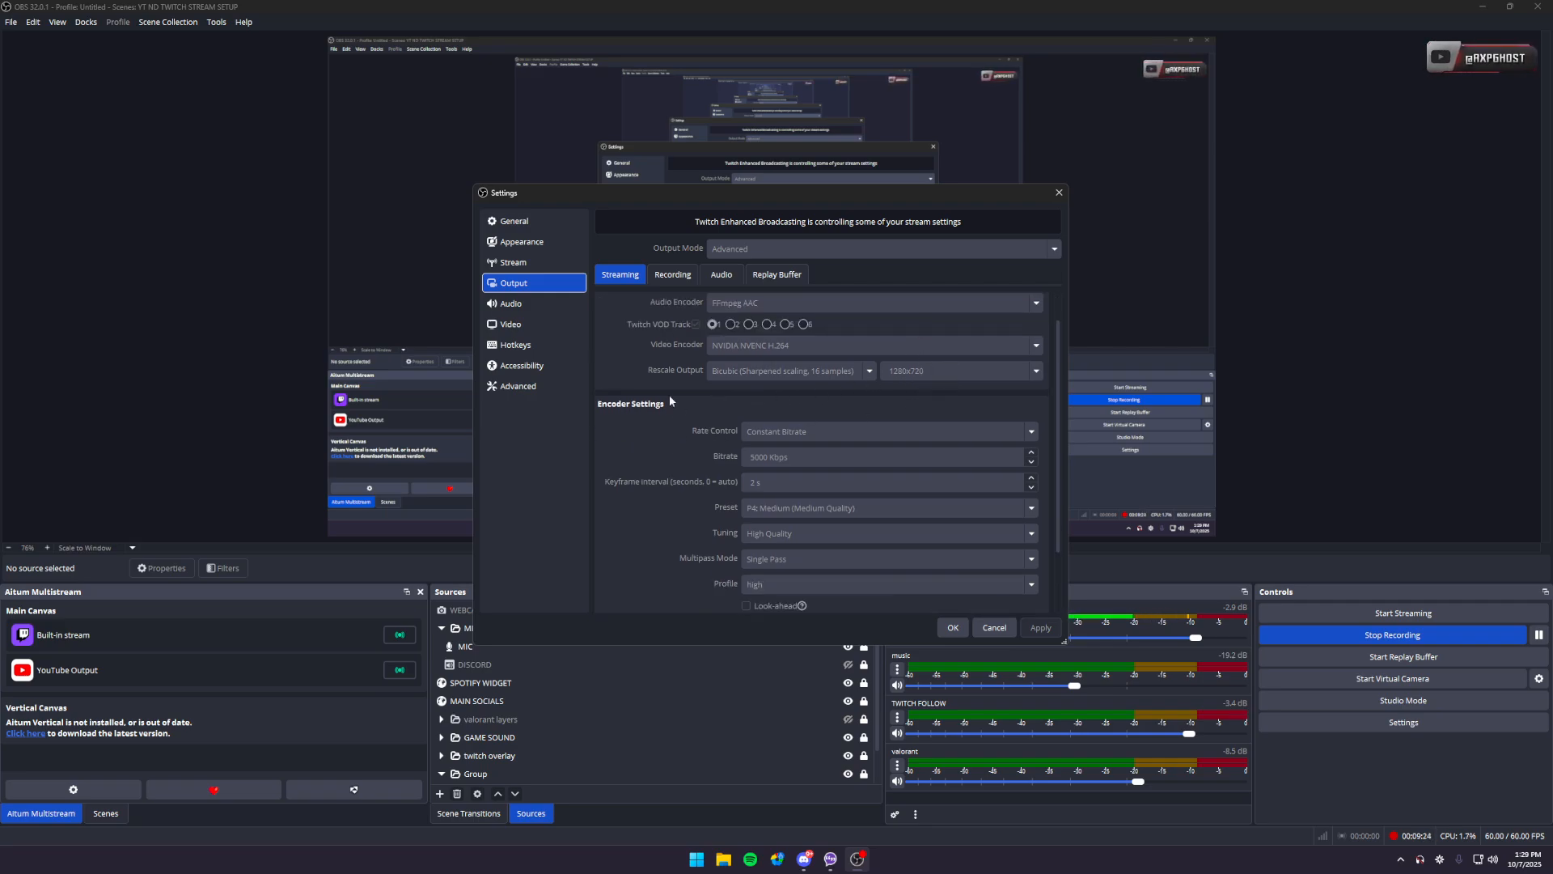
scroll(668, 395, "up", 1)
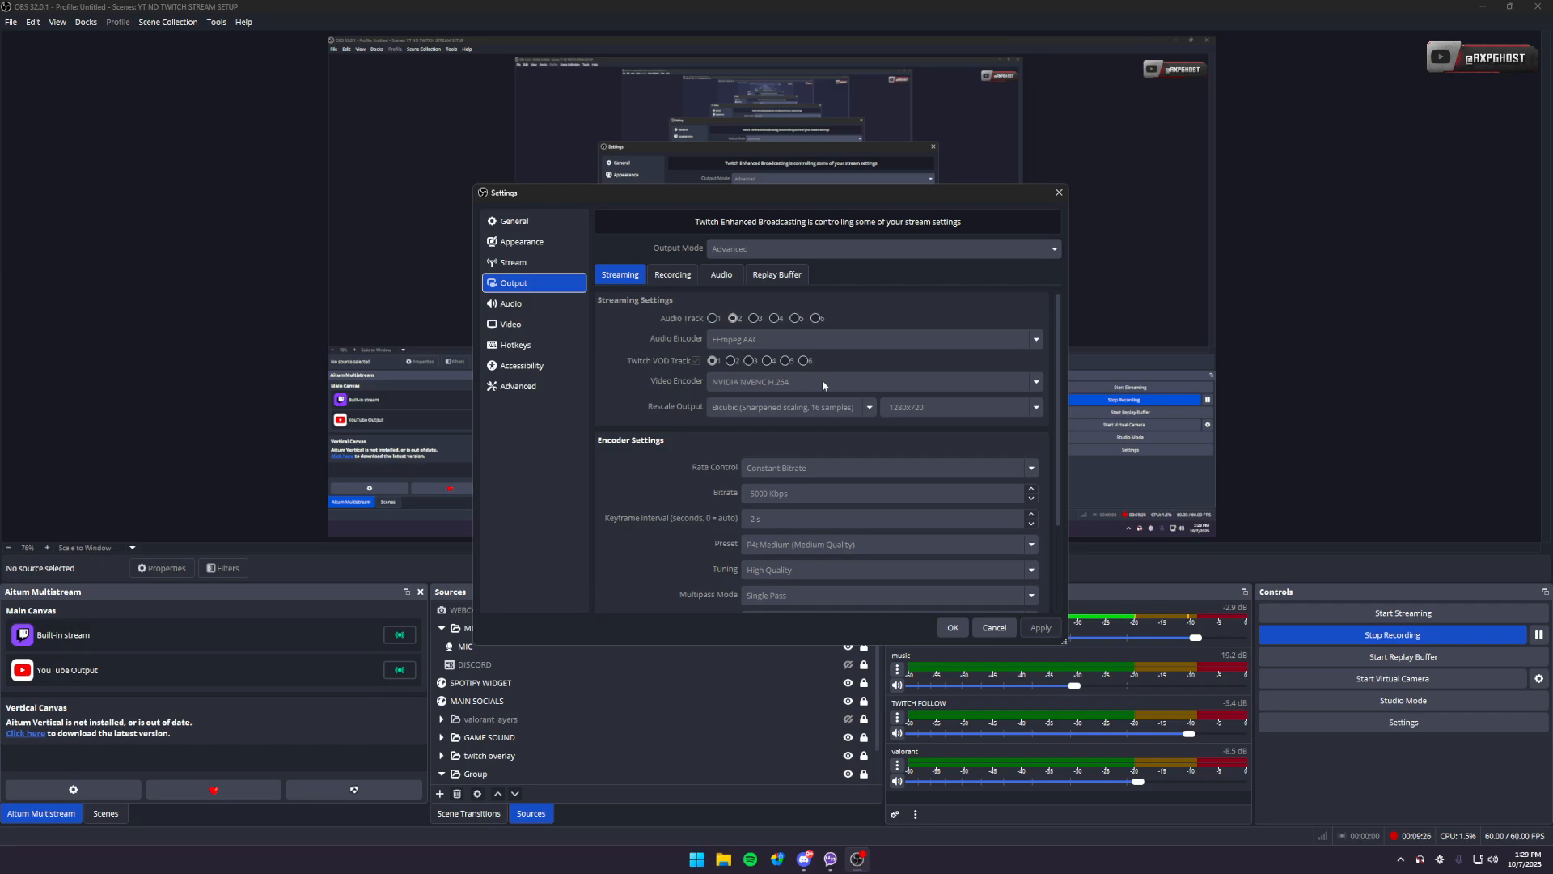
scroll(786, 400, "down", 1)
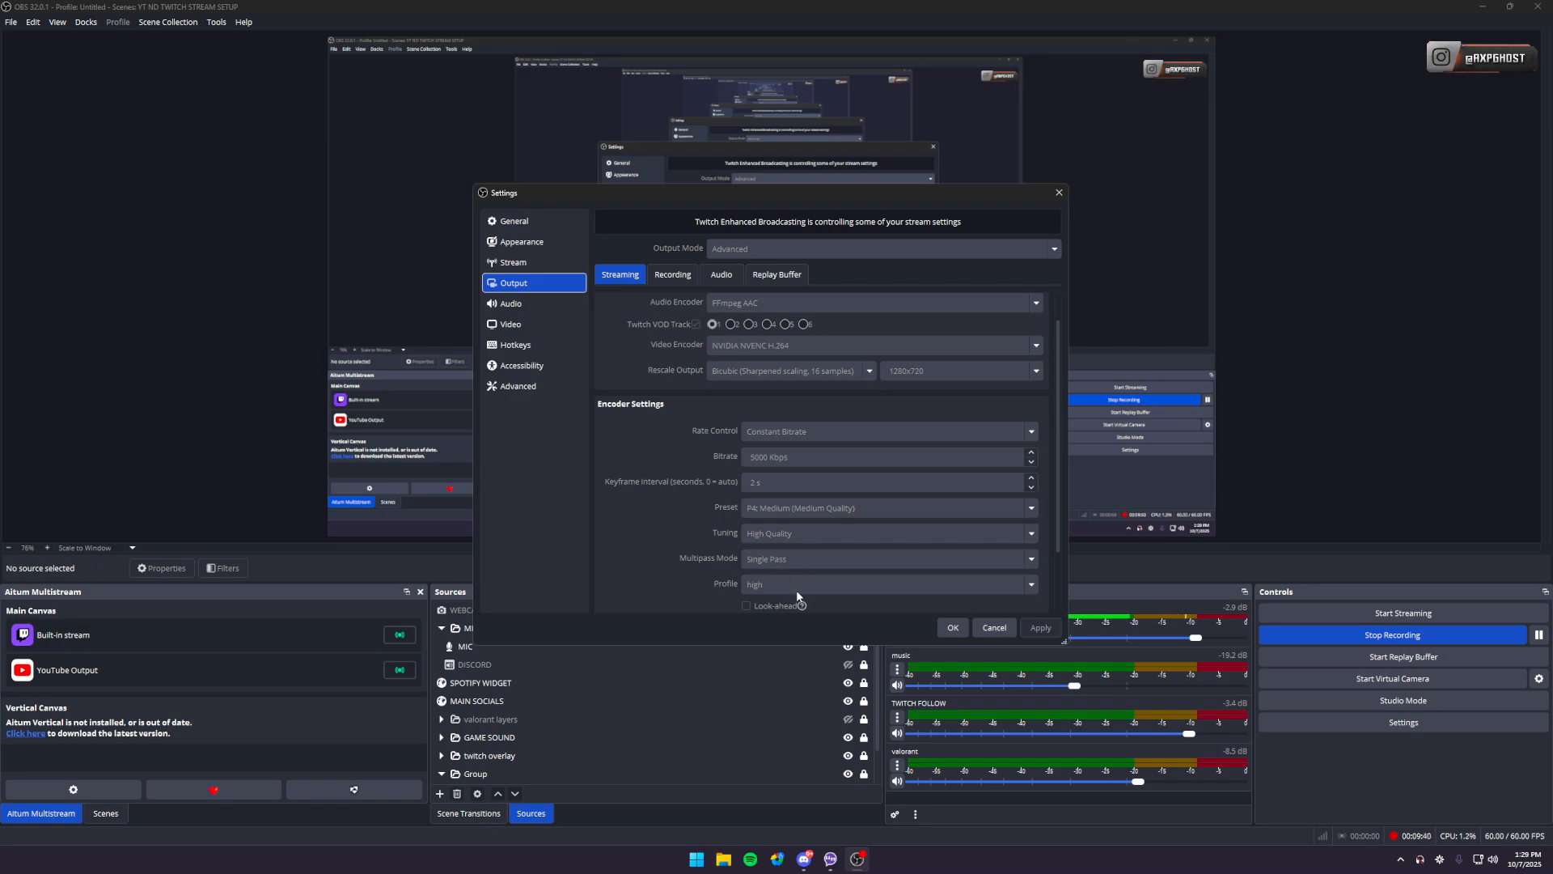
left_click_drag(1059, 443, 1064, 547)
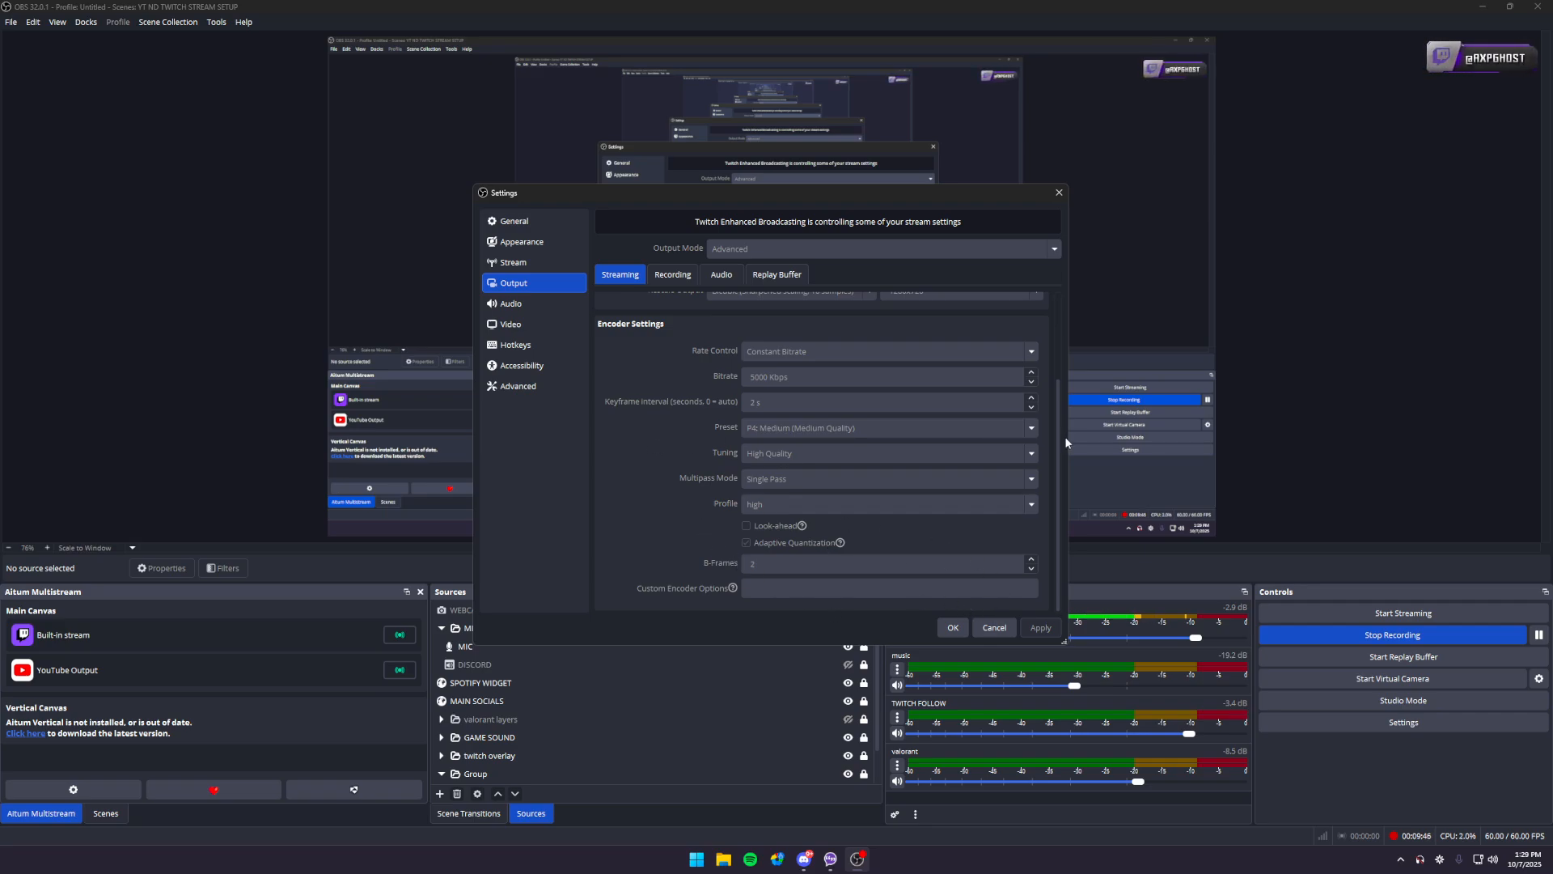
left_click_drag(1058, 444, 1061, 335)
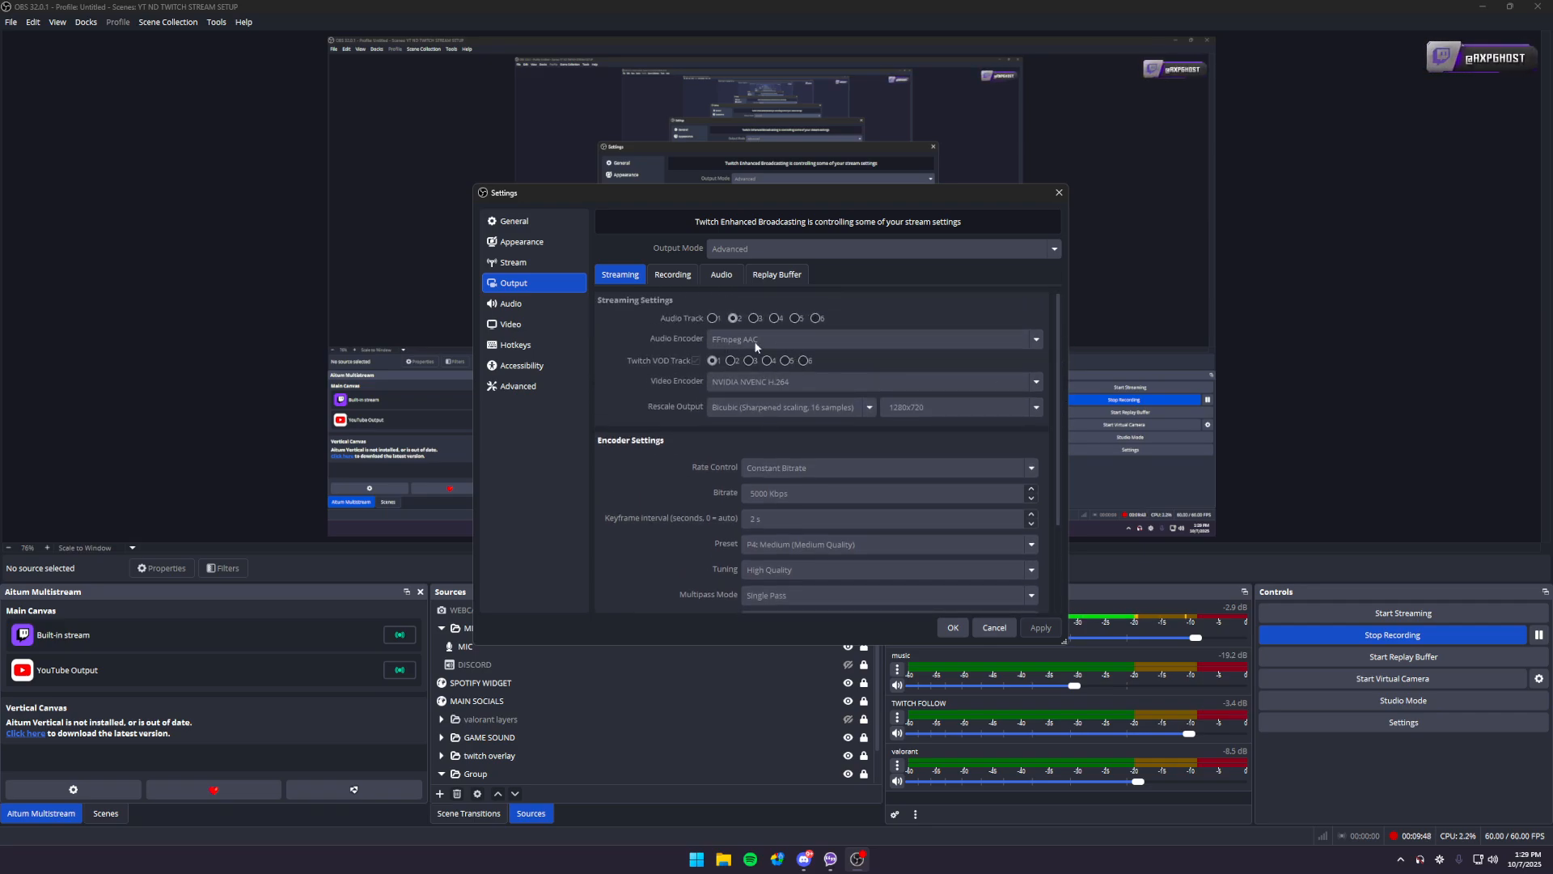
- Check the audio track bitrates and the global audio device settings, and close the settings without saving
left_click(721, 275)
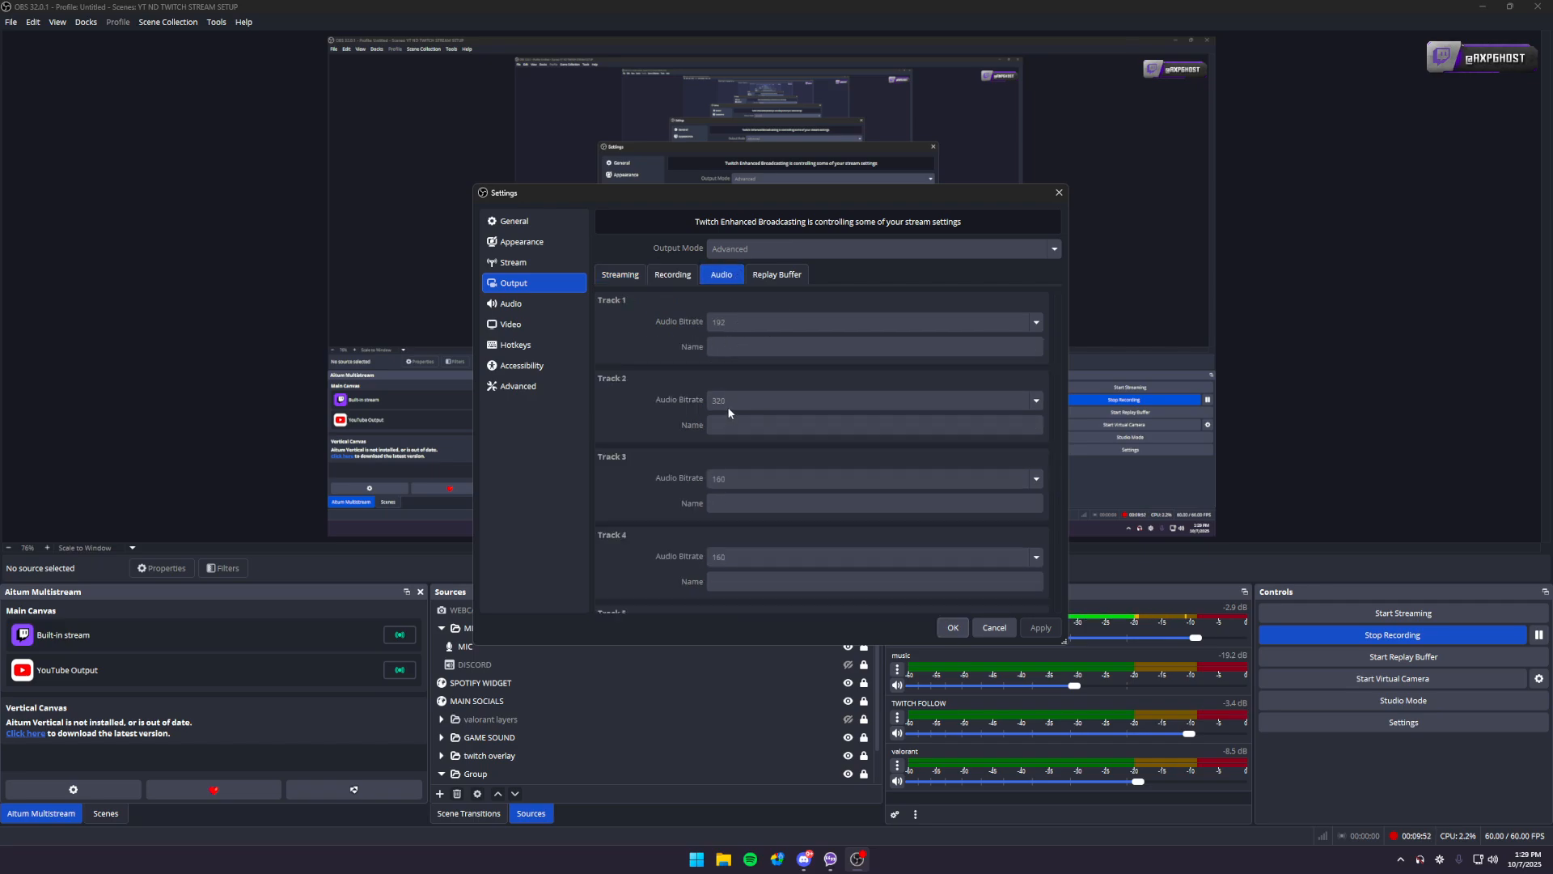
left_click(530, 305)
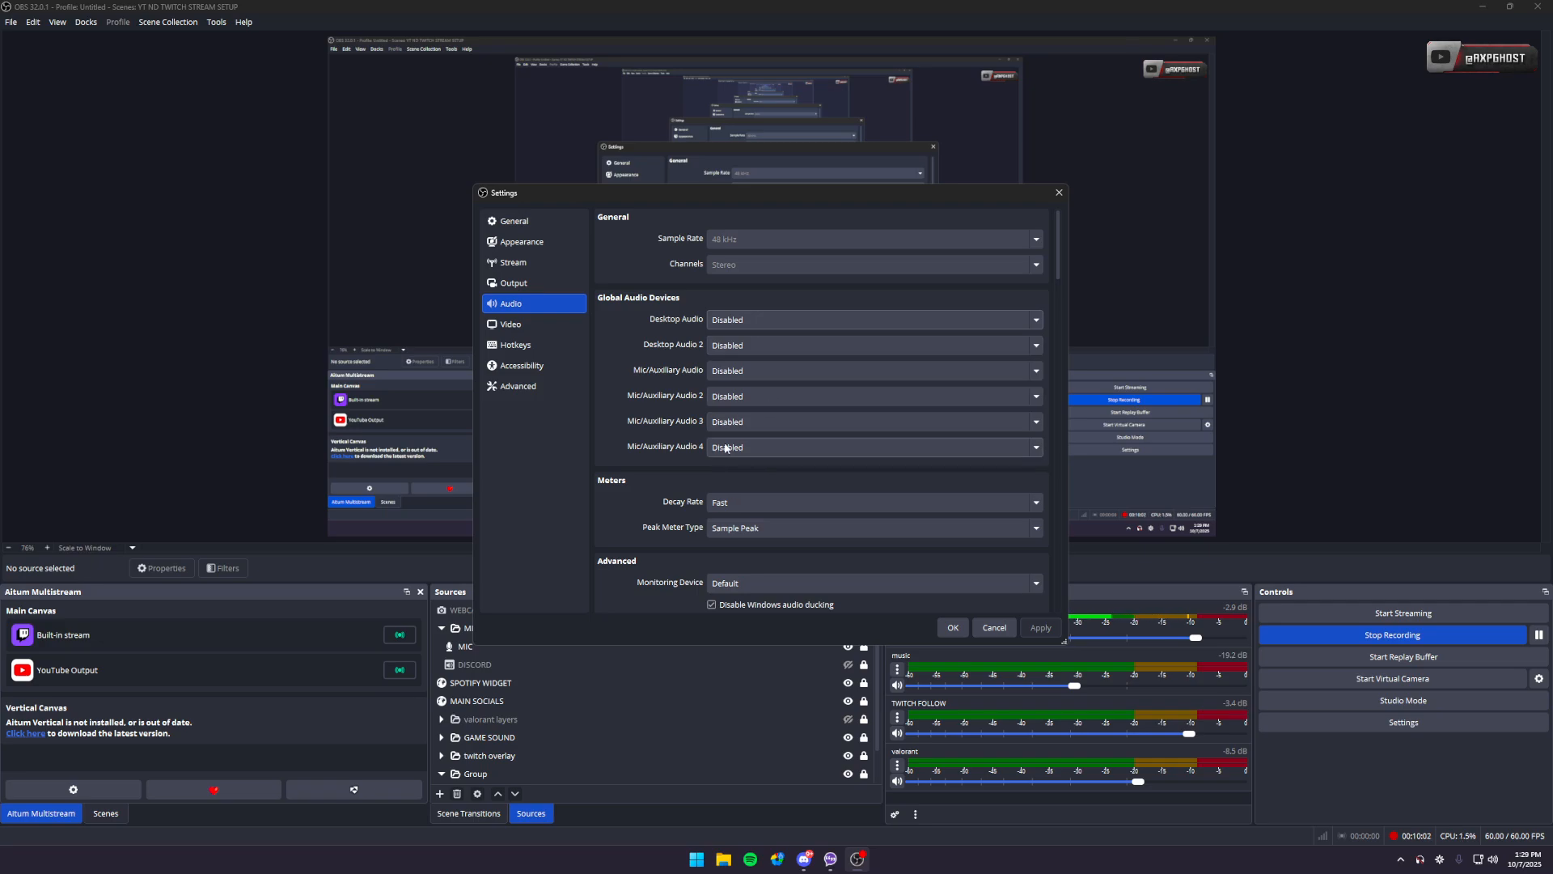
scroll(668, 434, "down", 2)
scroll(667, 444, "down", 2)
scroll(666, 444, "up", 4)
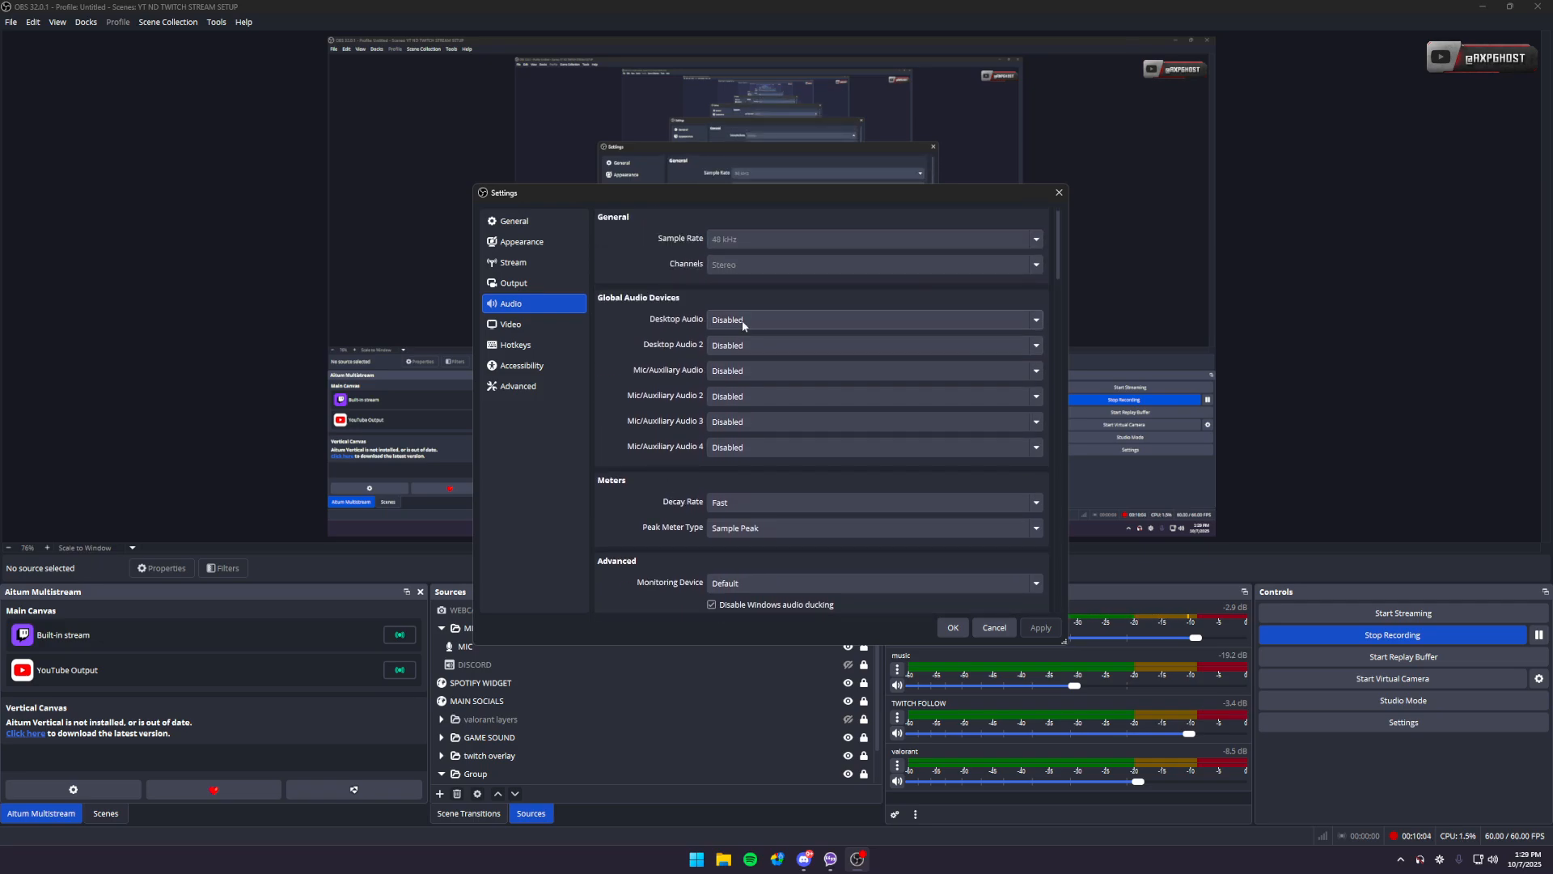
left_click(999, 632)
- Bring up the dialog for adding an Audio Input Capture source from the Group entry and cancel it
left_click(554, 647)
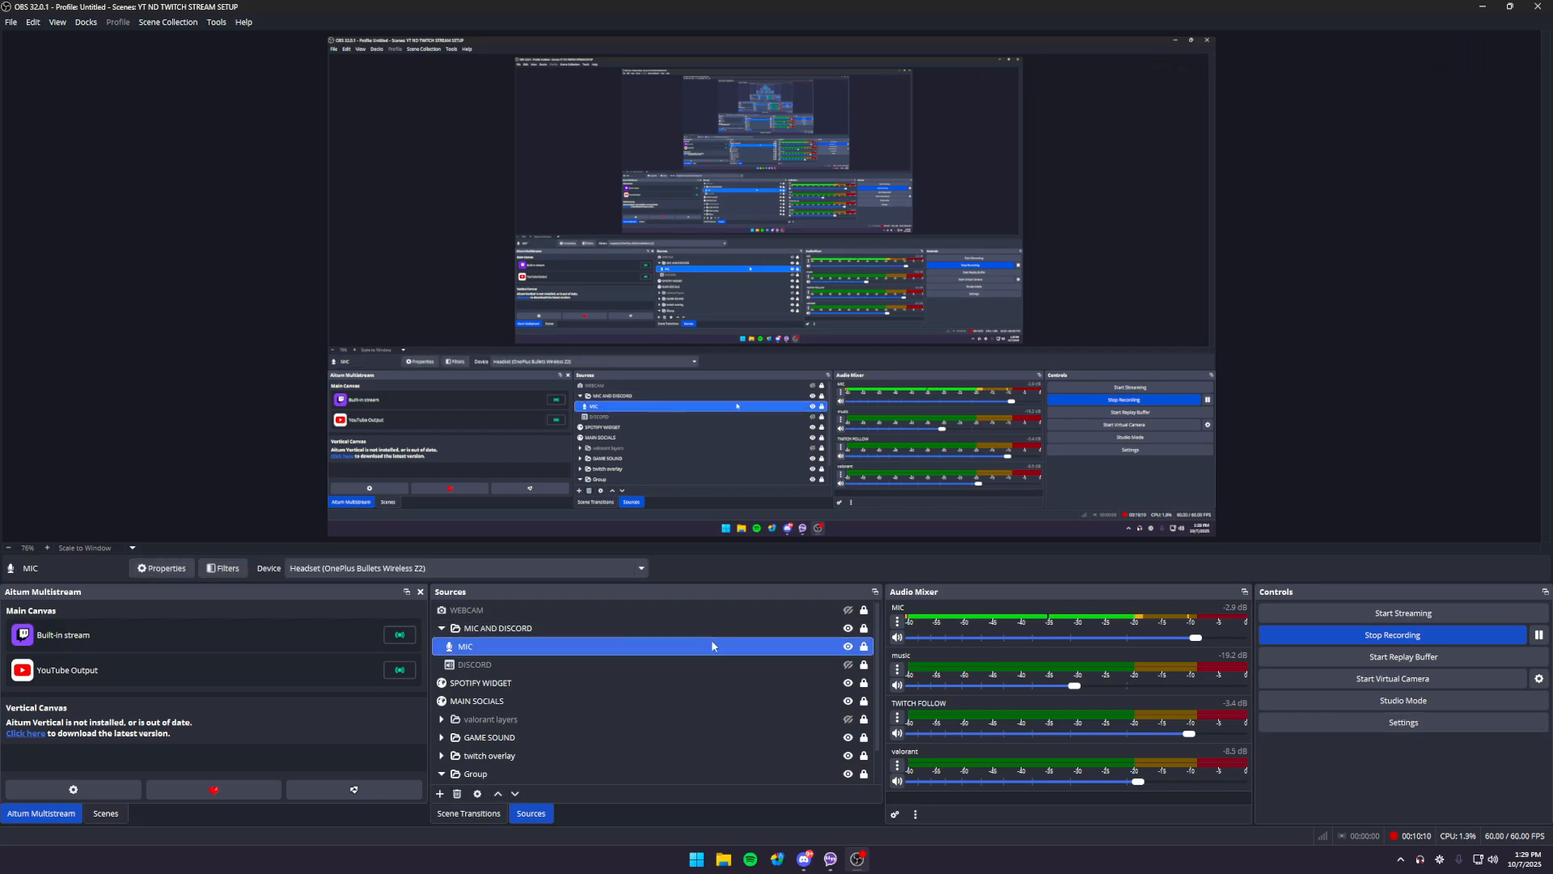
right_click(545, 646)
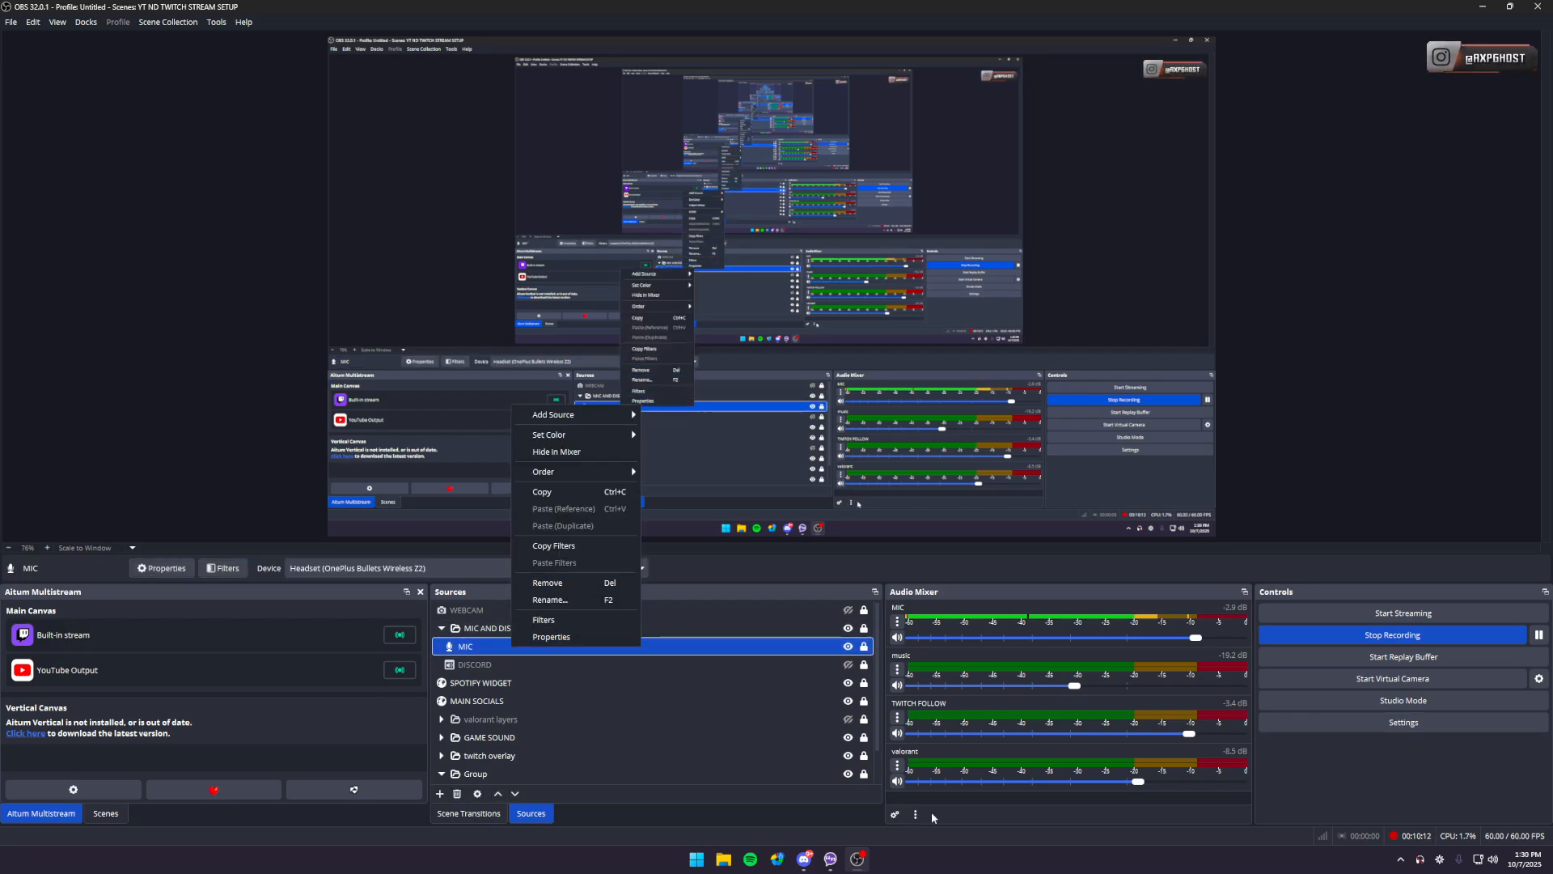
left_click(741, 793)
left_click(709, 769)
right_click(709, 769)
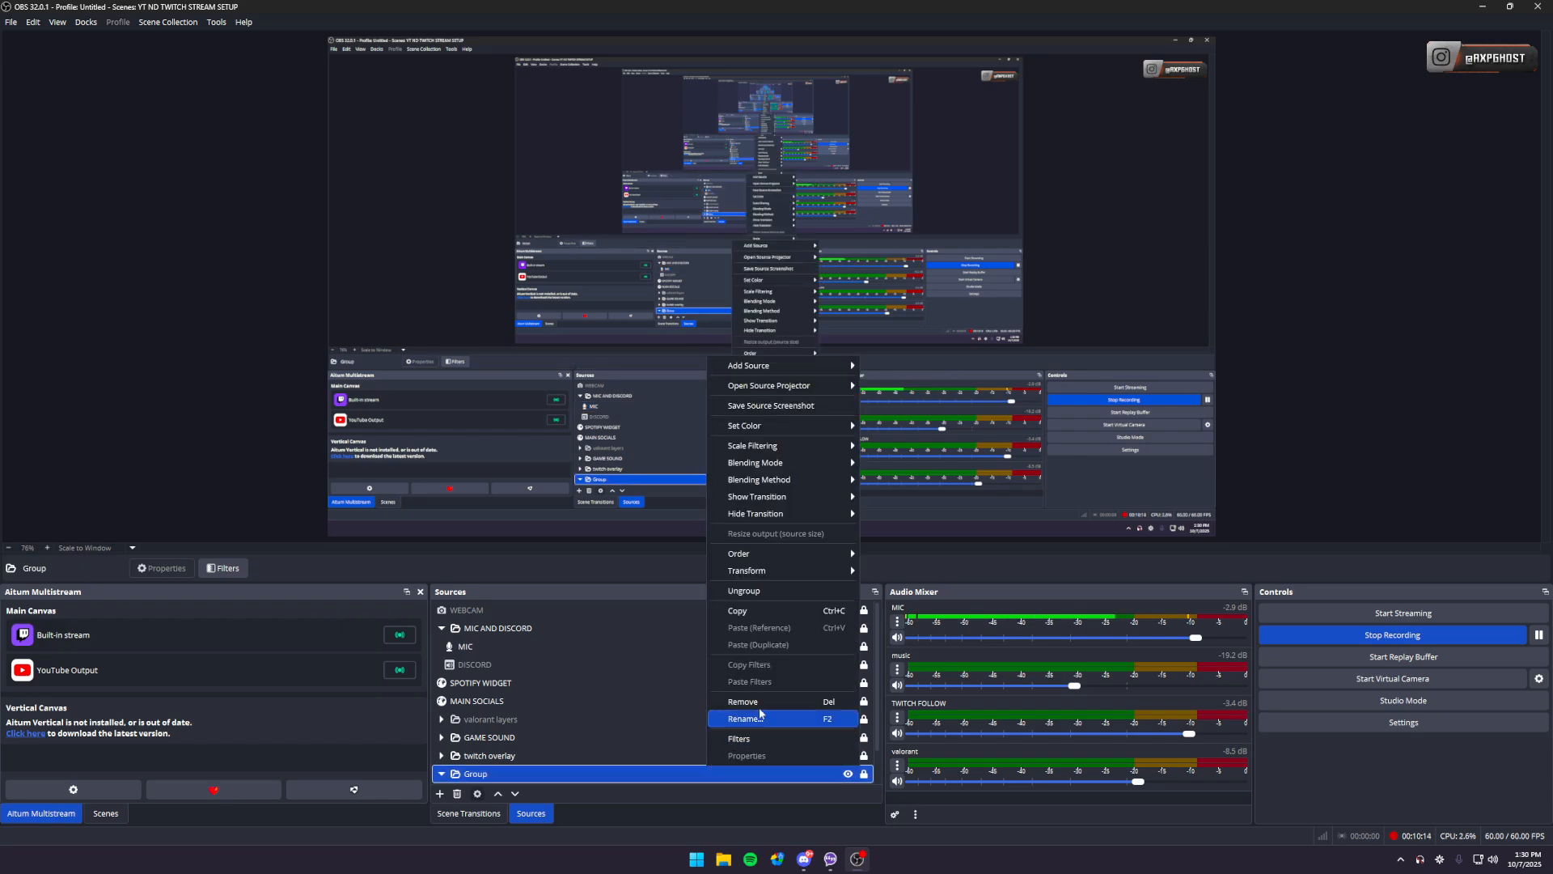
mouse_move(748, 366)
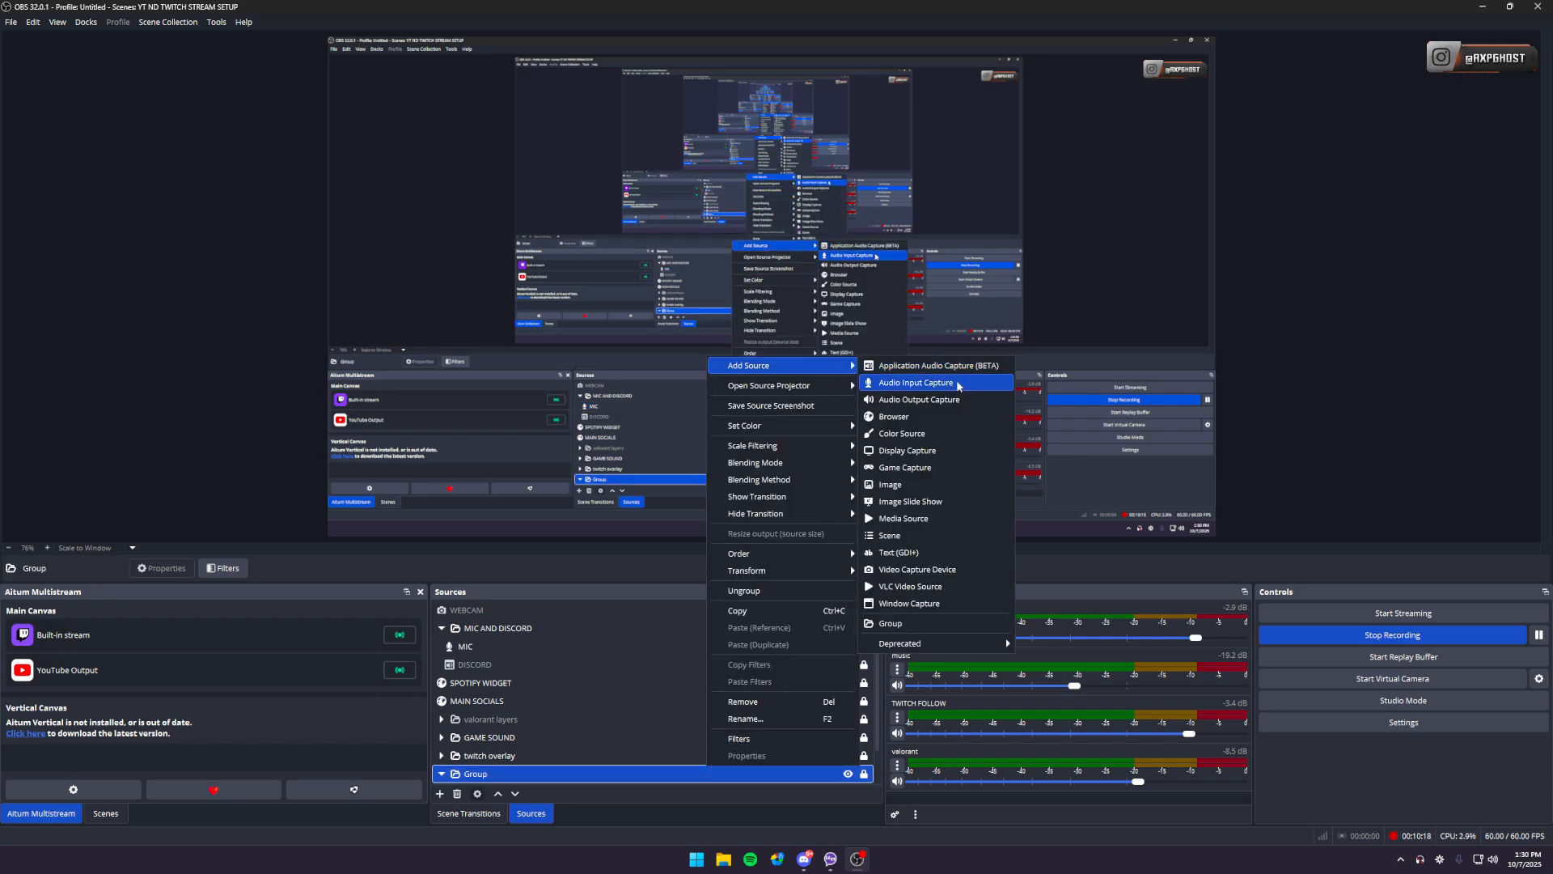
left_click(952, 385)
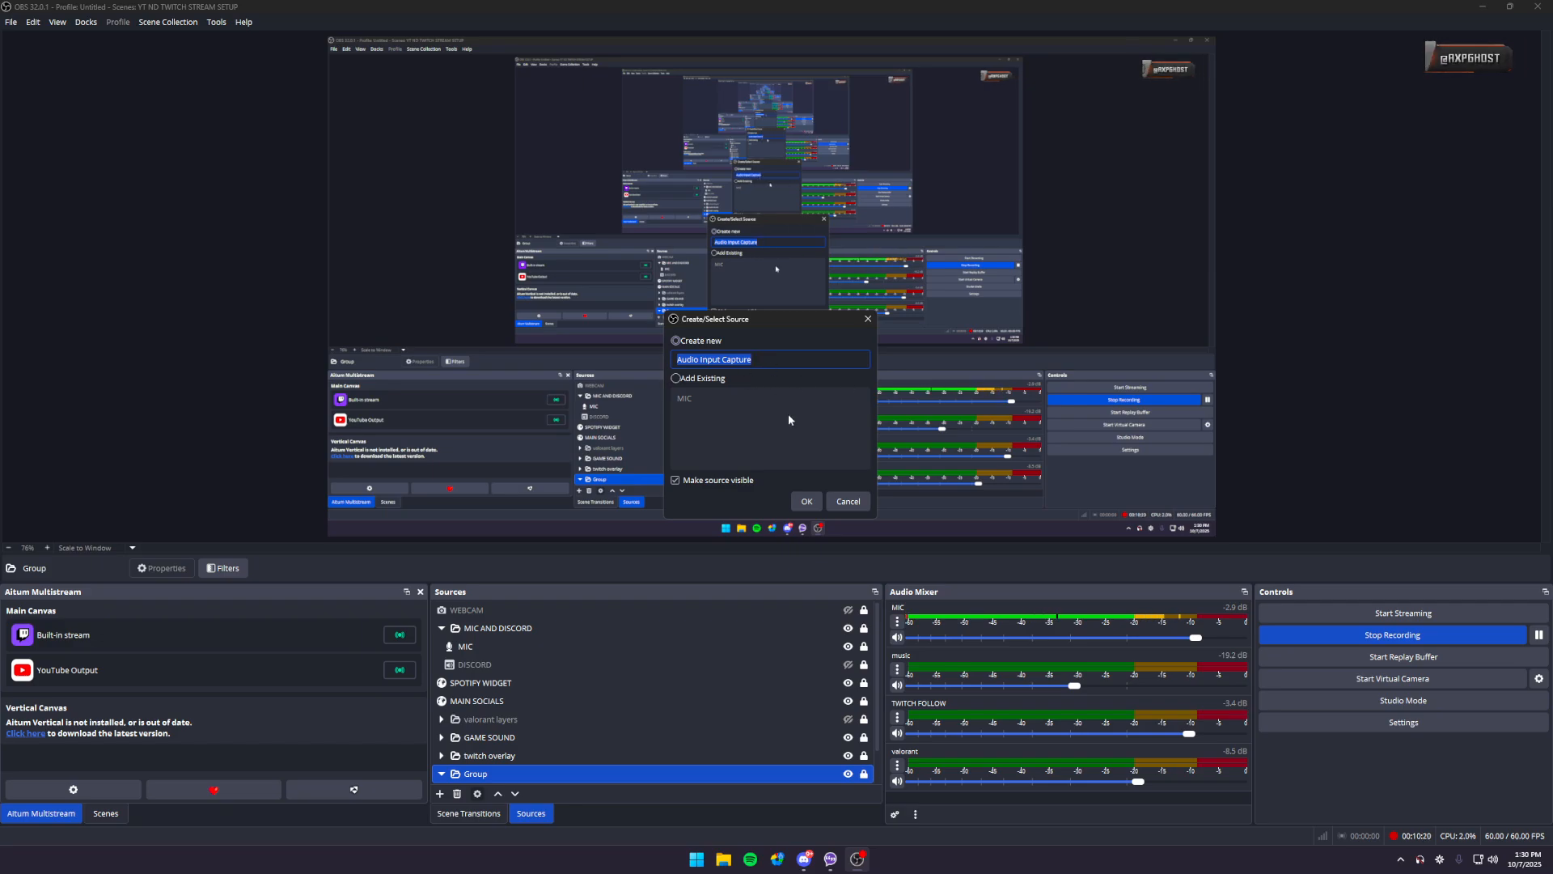
left_click(849, 496)
- Bring up the dialog for adding an Application Audio Capture (BETA) source from the DISCORD entry and cancel it
left_click(641, 646)
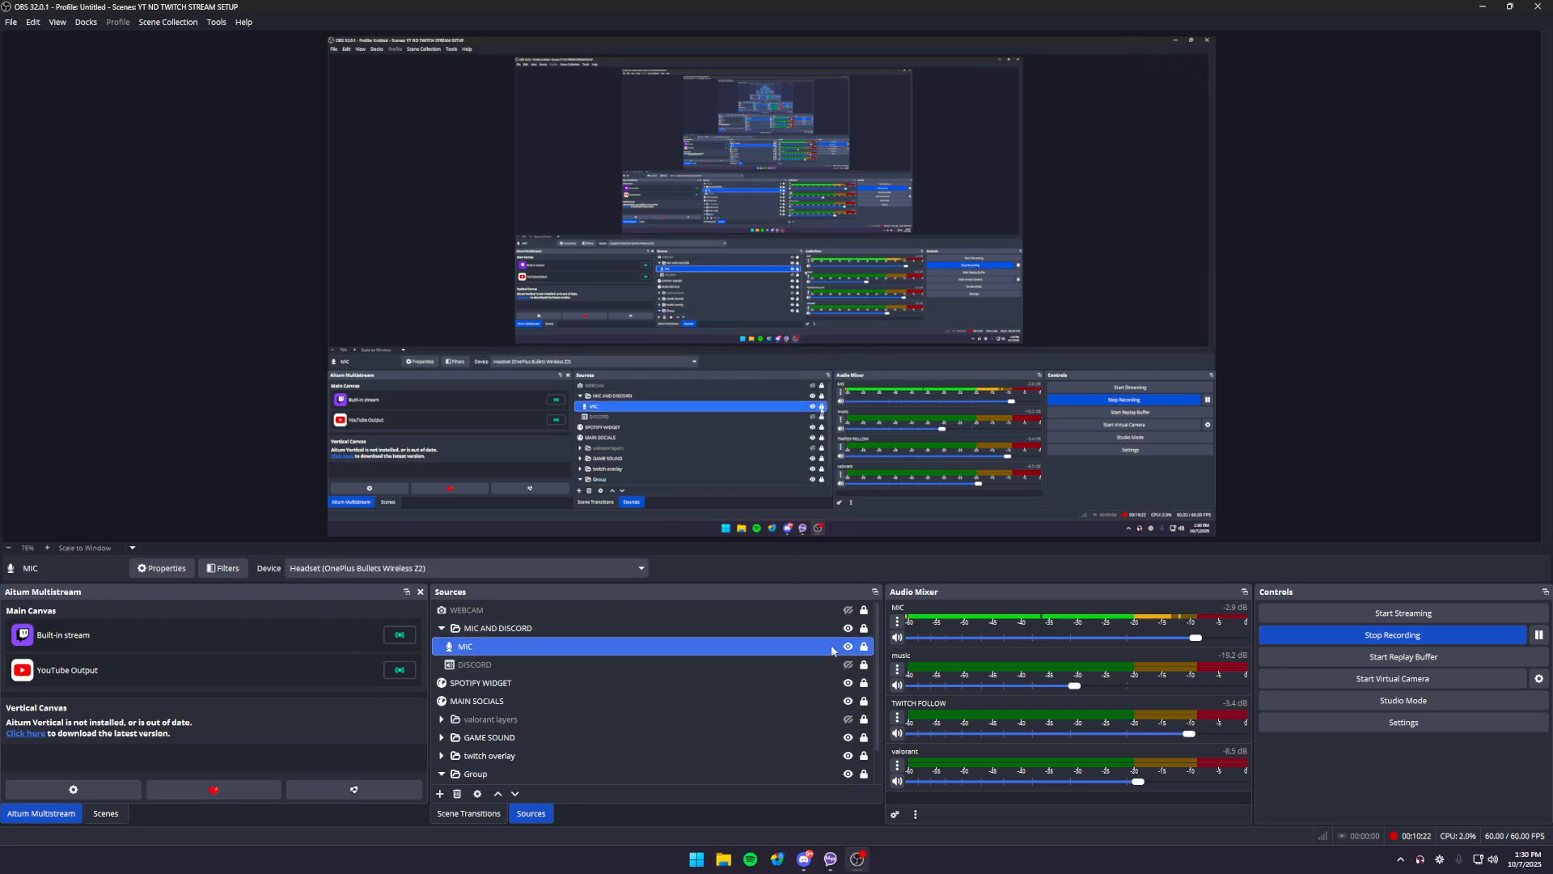
left_click(712, 662)
right_click(709, 666)
mouse_move(795, 440)
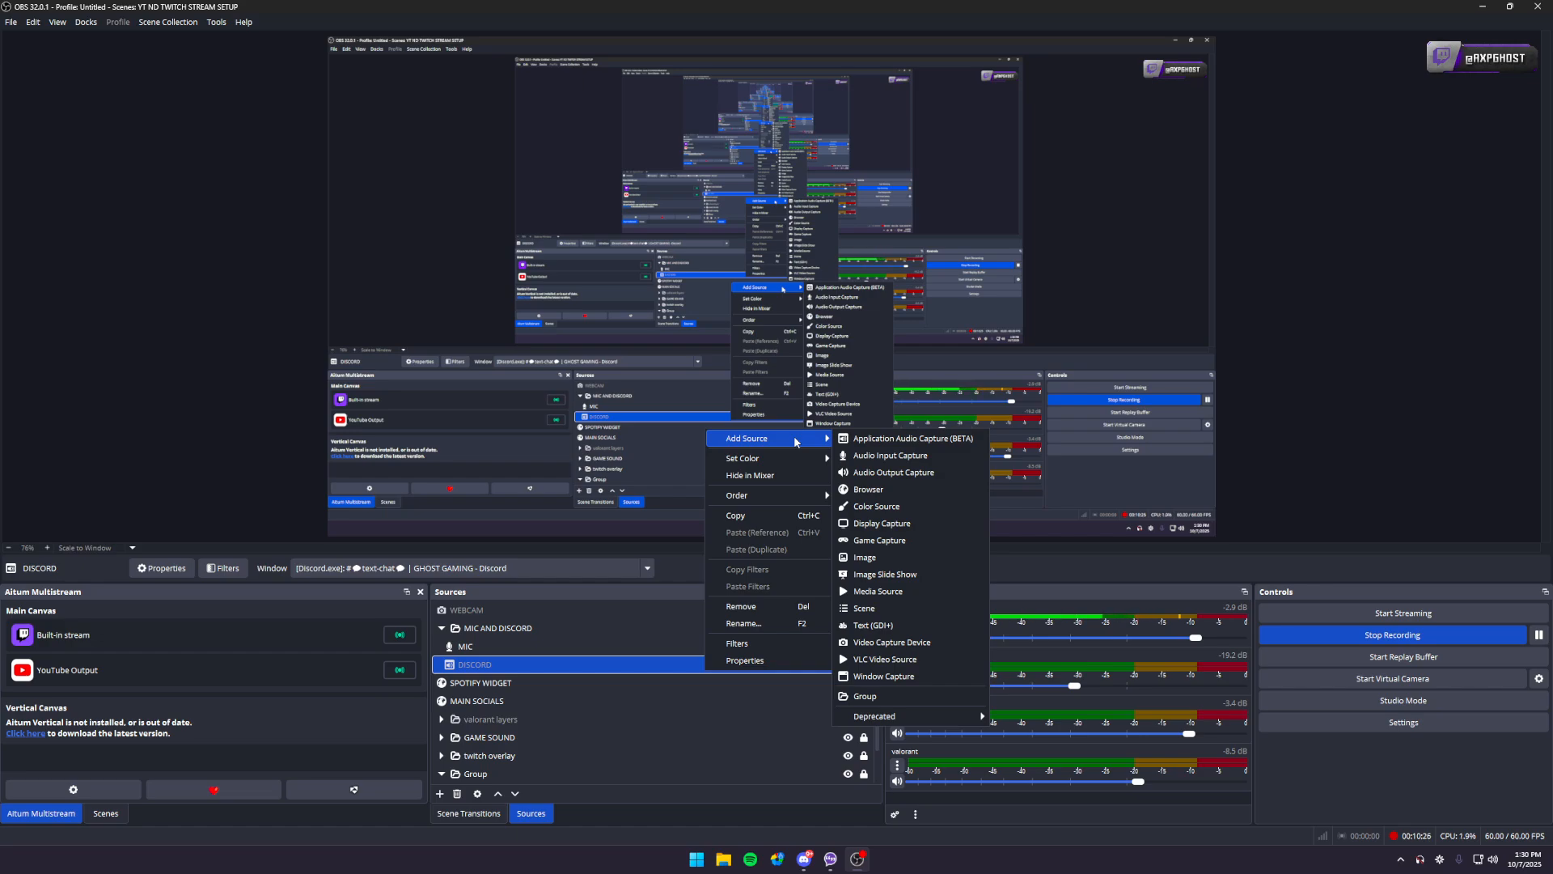
left_click(901, 440)
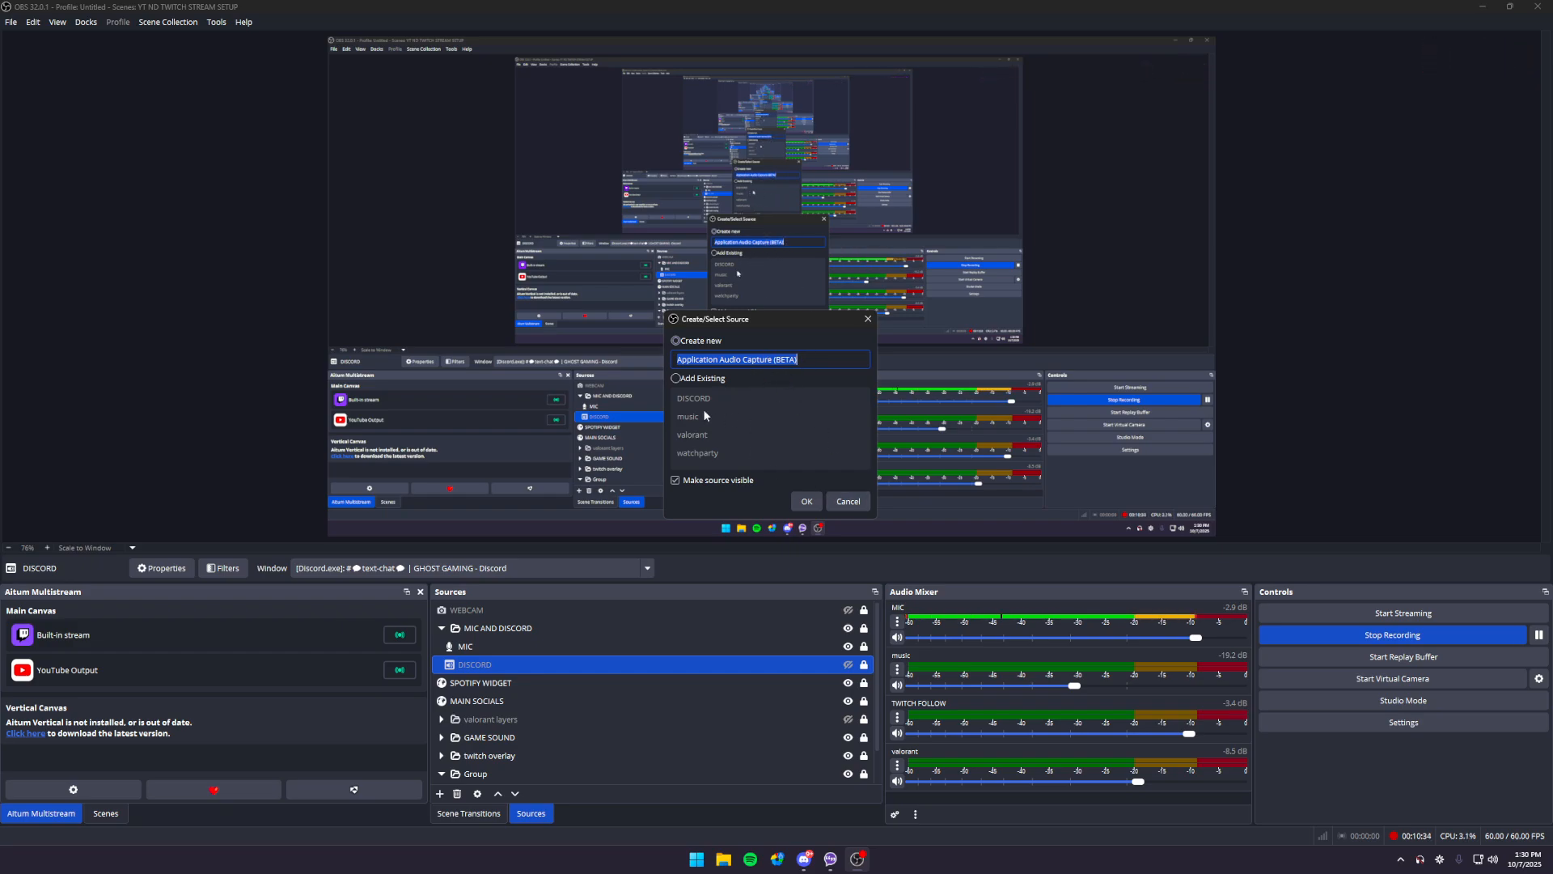
left_click(845, 502)
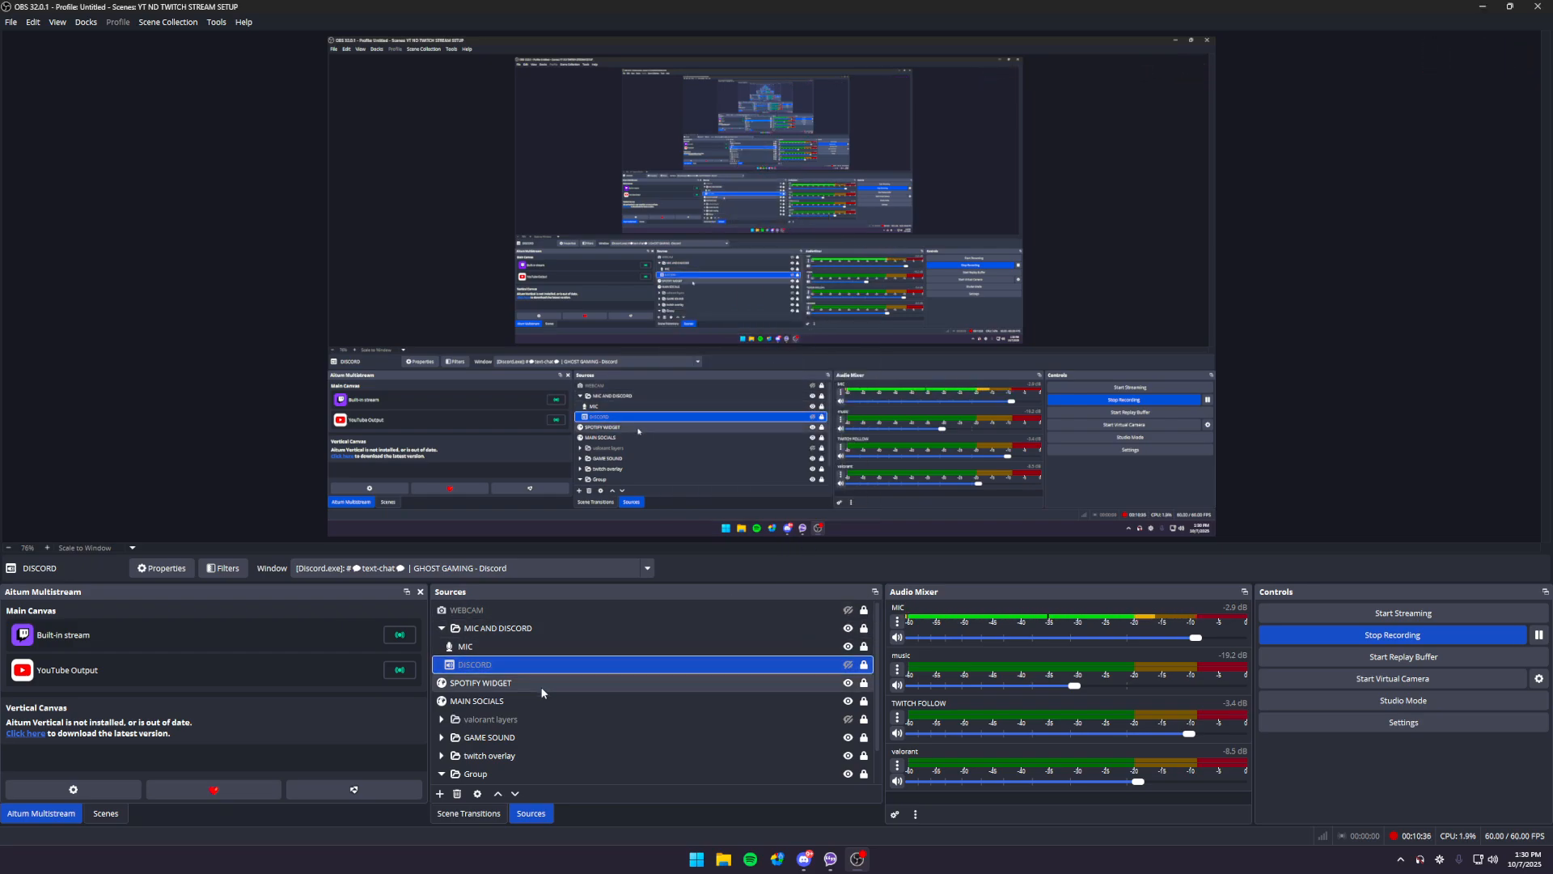
- Expand the GAME SOUND group, select the music source, and briefly show the Spotify window before minimizing it
scroll(532, 658, "down", 1)
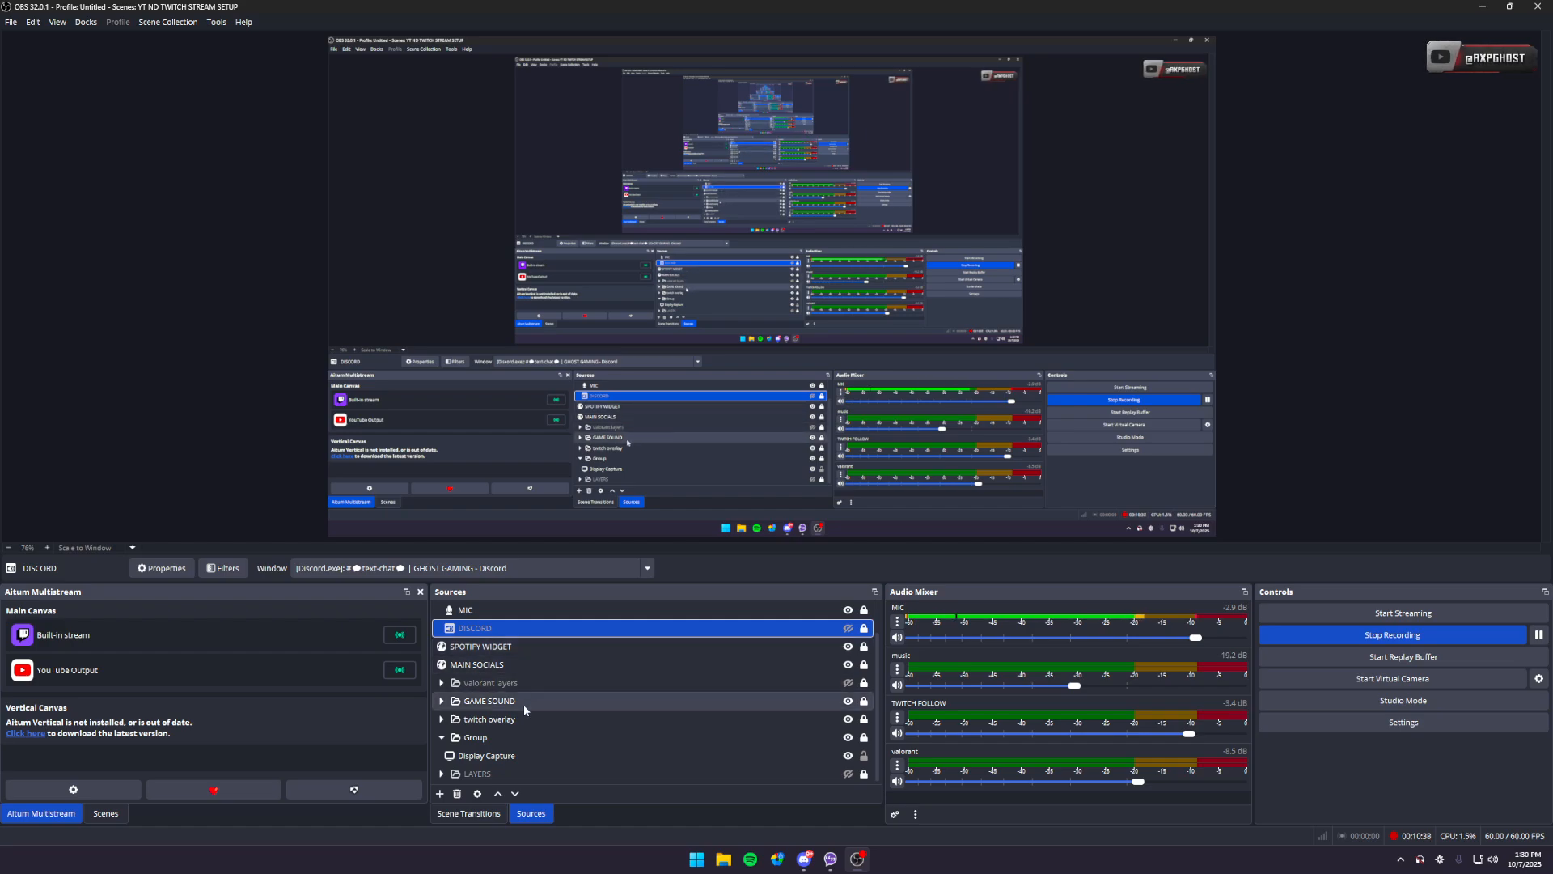
left_click(441, 701)
scroll(535, 692, "down", 1)
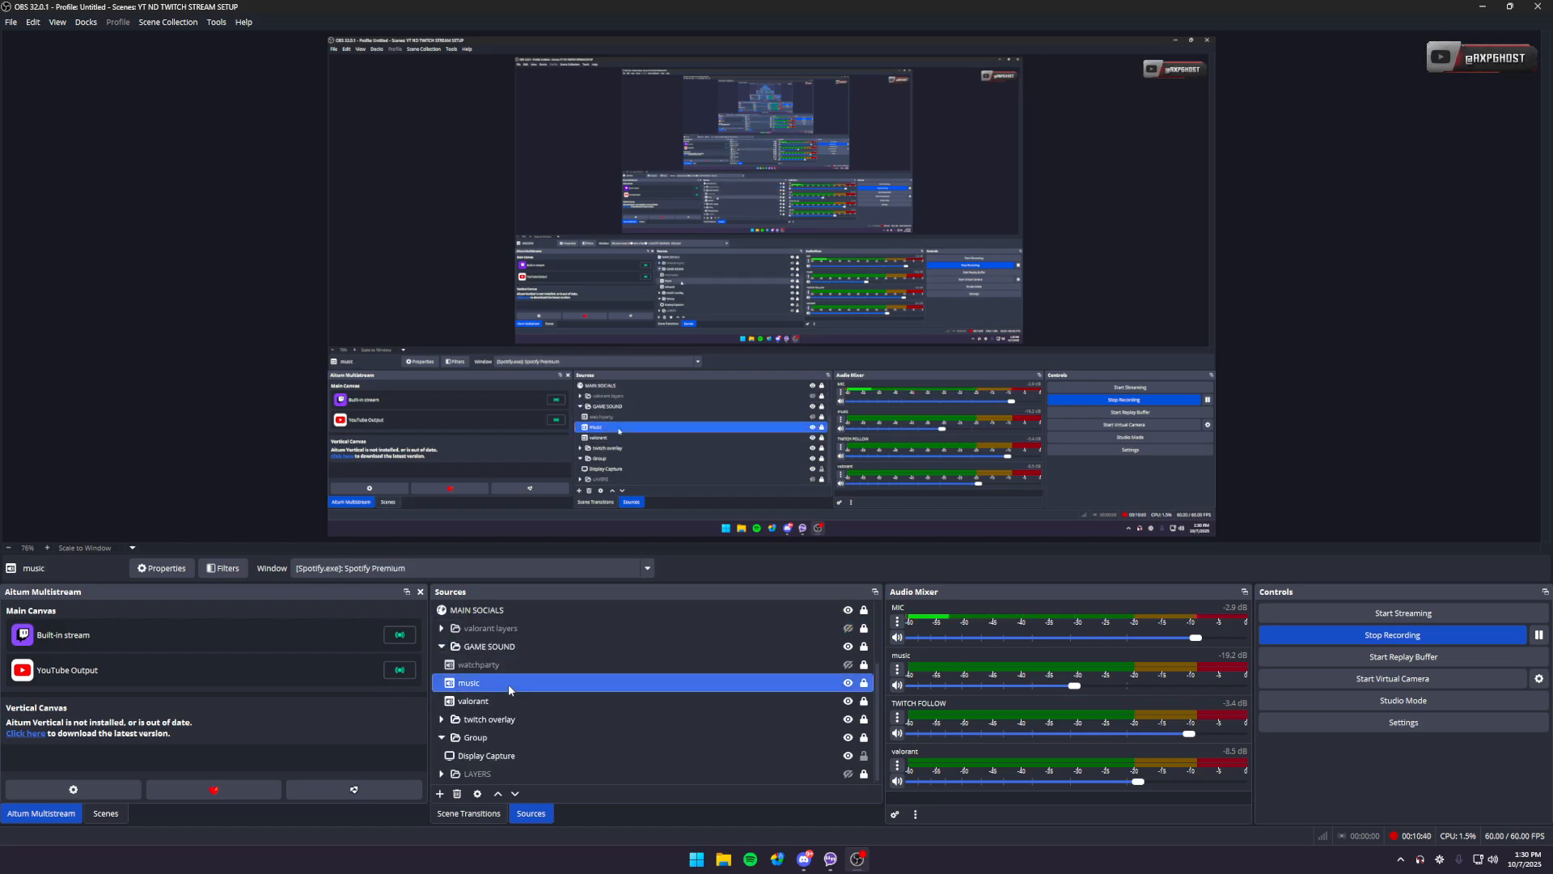
left_click(508, 683)
left_click(749, 859)
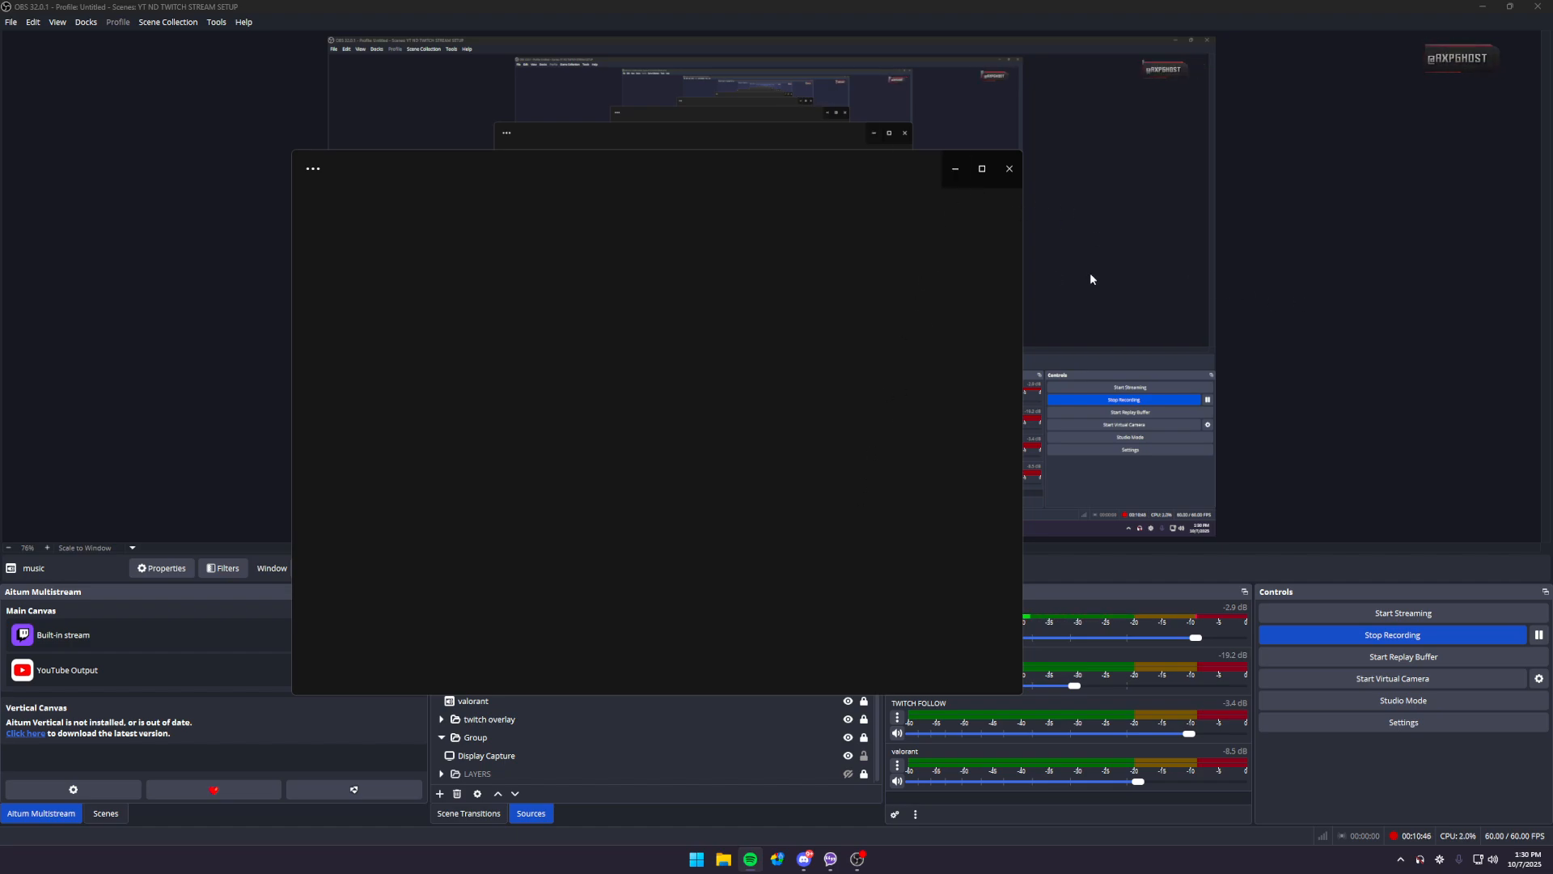
left_click(956, 169)
- Inspect the selectable application windows in the music source's properties and cancel without changes
double_click(599, 683)
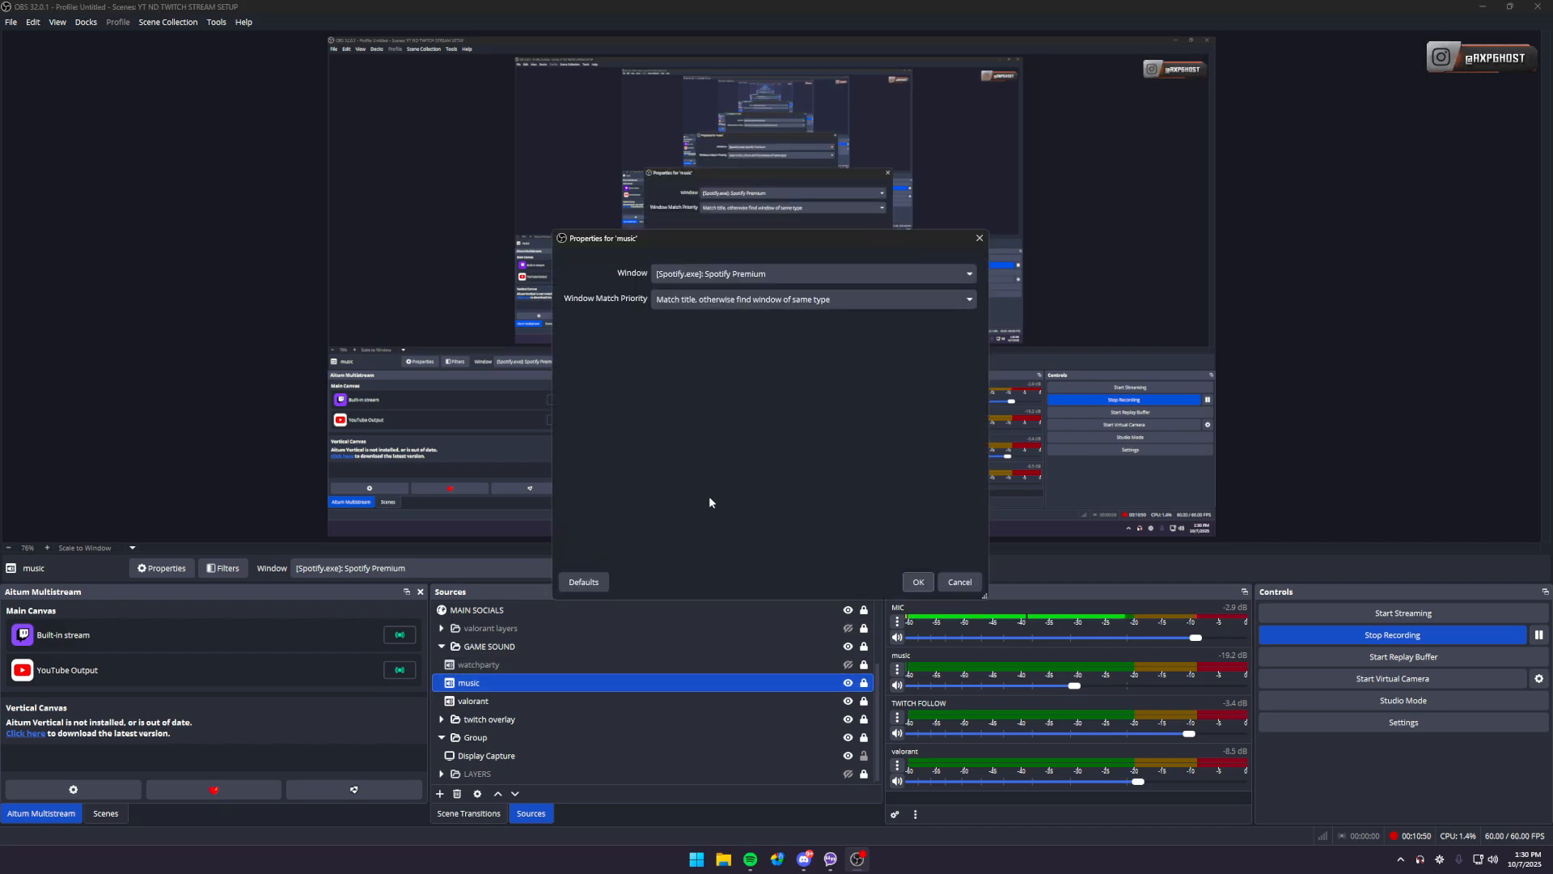
left_click(754, 275)
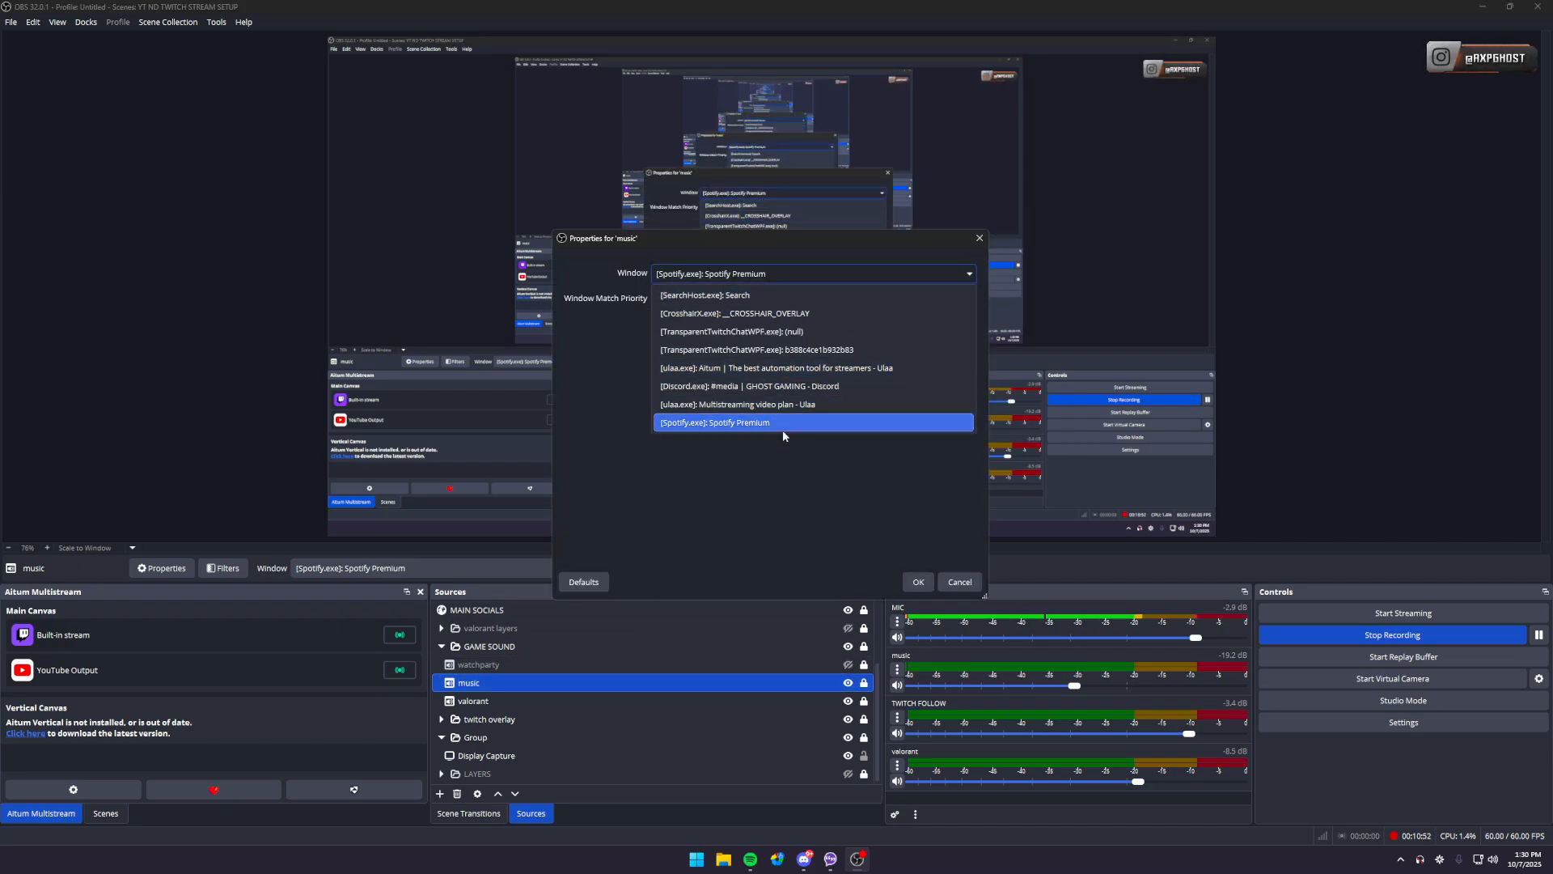
left_click(970, 585)
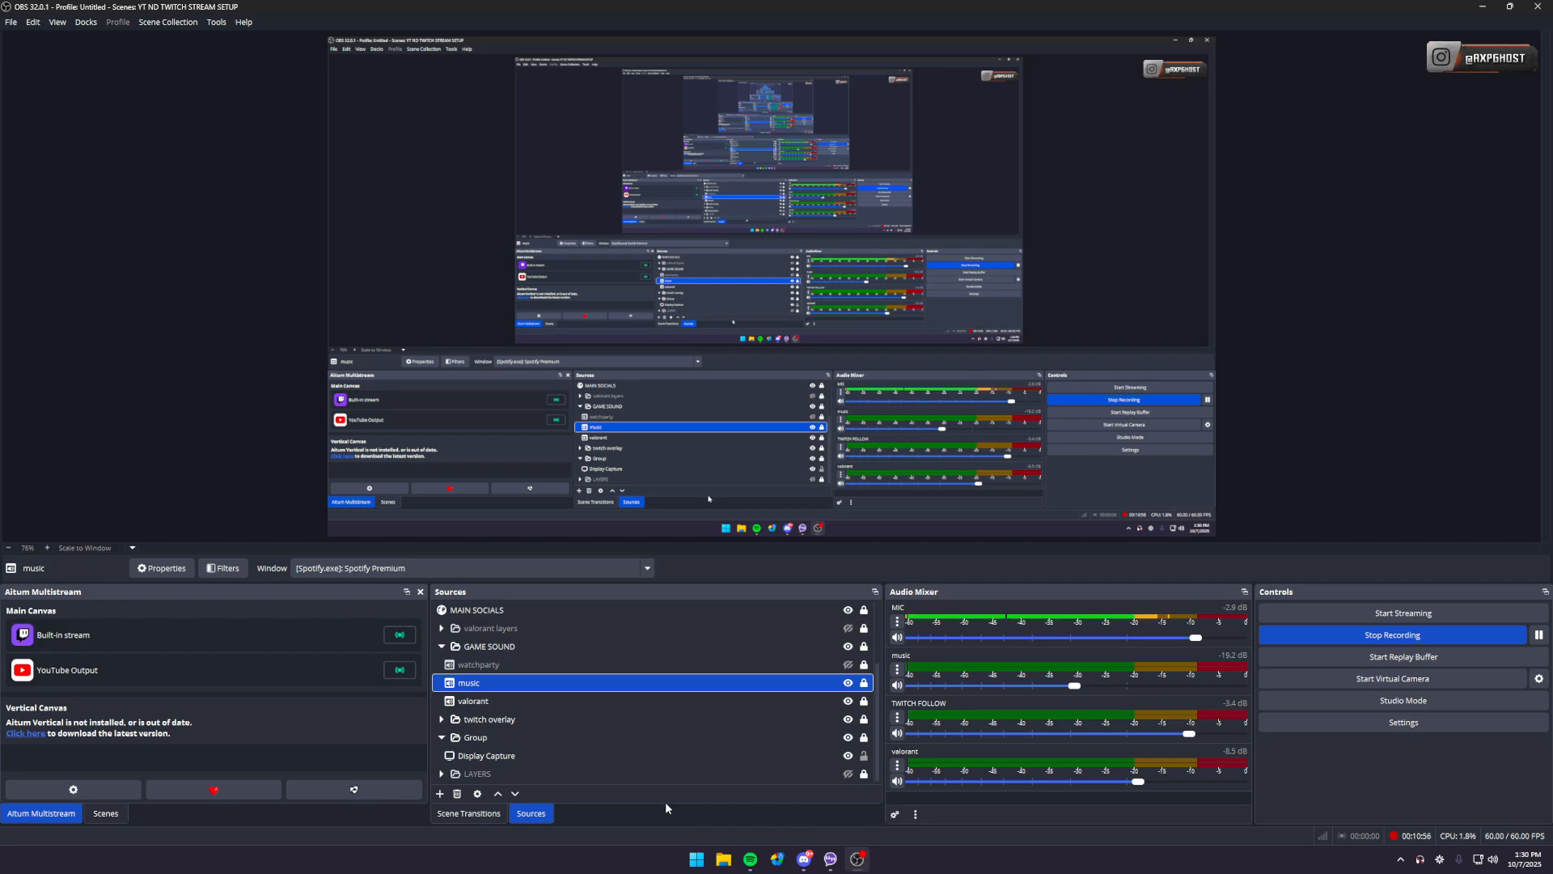
- Review the track assignments of all active audio sources in Advanced Audio Properties and close it
left_click(898, 766)
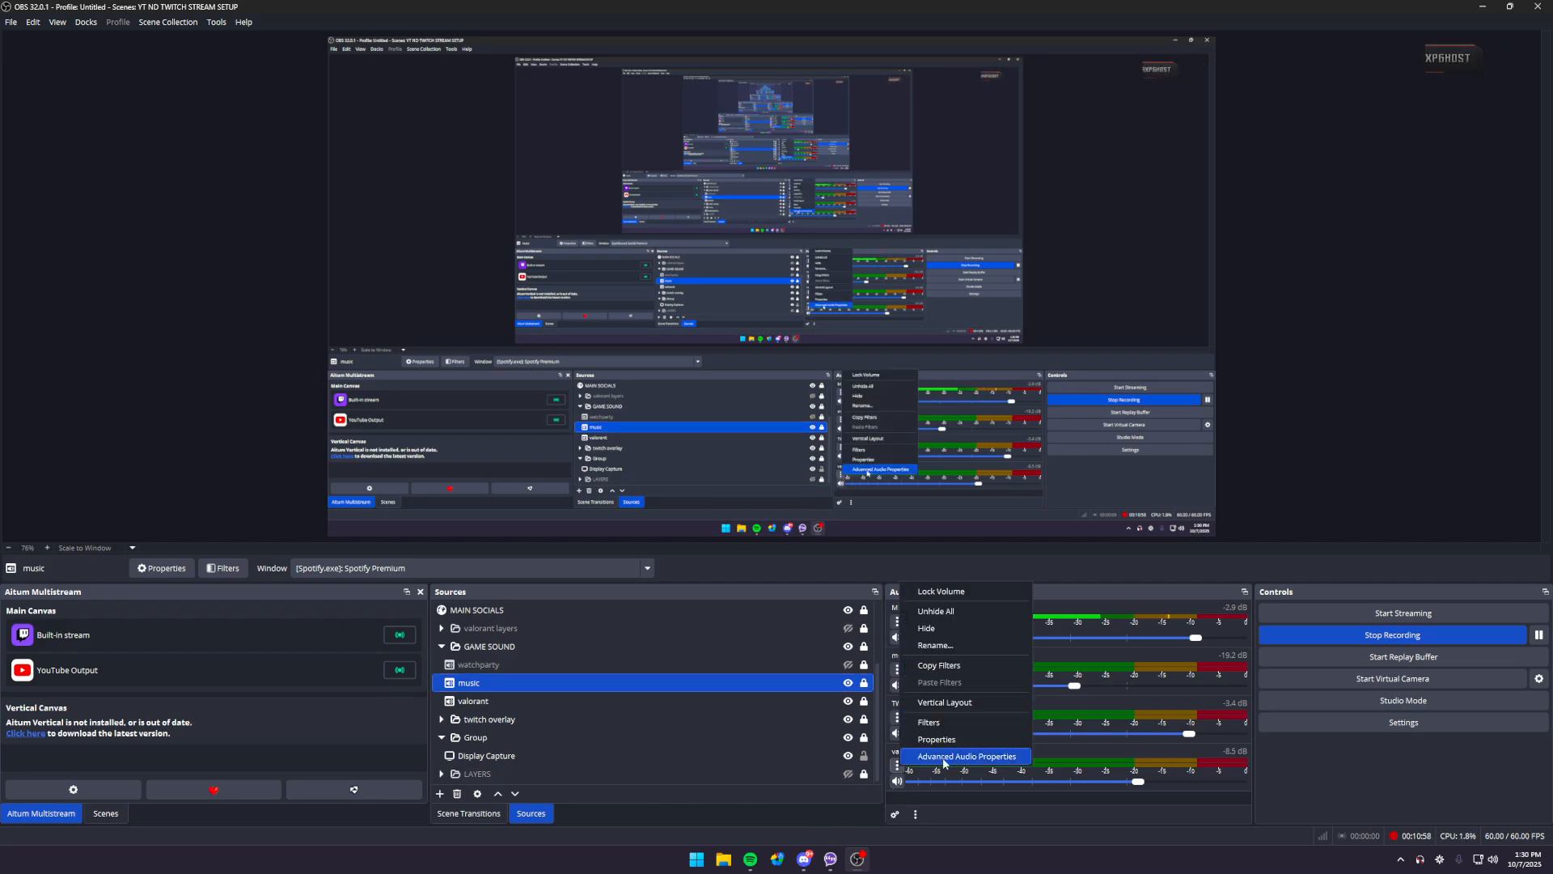
left_click(922, 759)
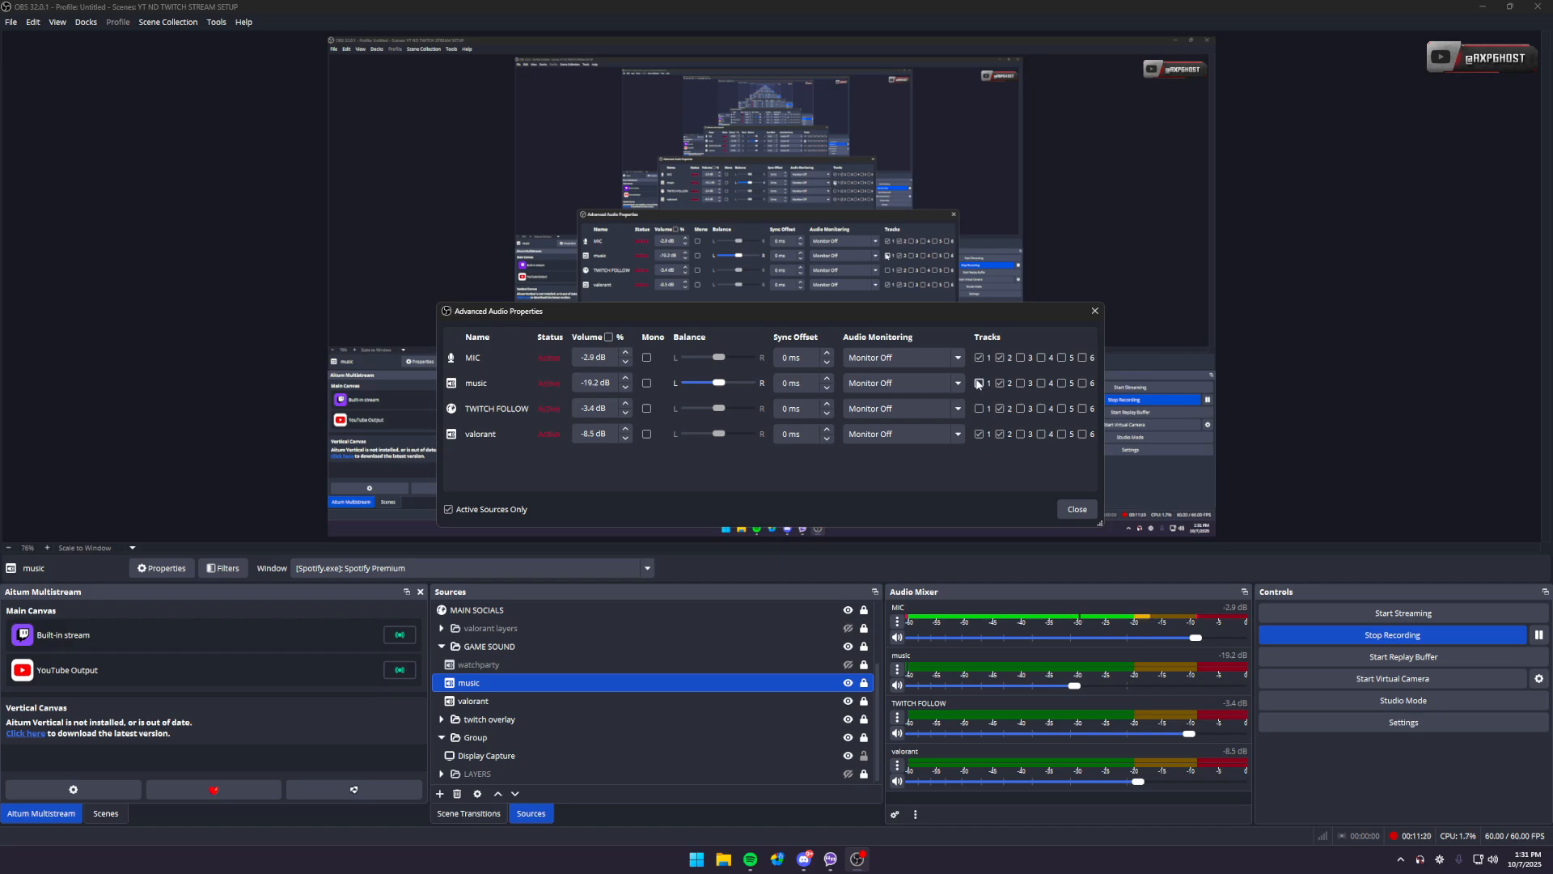
left_click(1066, 513)
- Check the YouTube Output's audio track in the Aitum Multistream settings, cancel, and collapse the GAME SOUND group
left_click(68, 790)
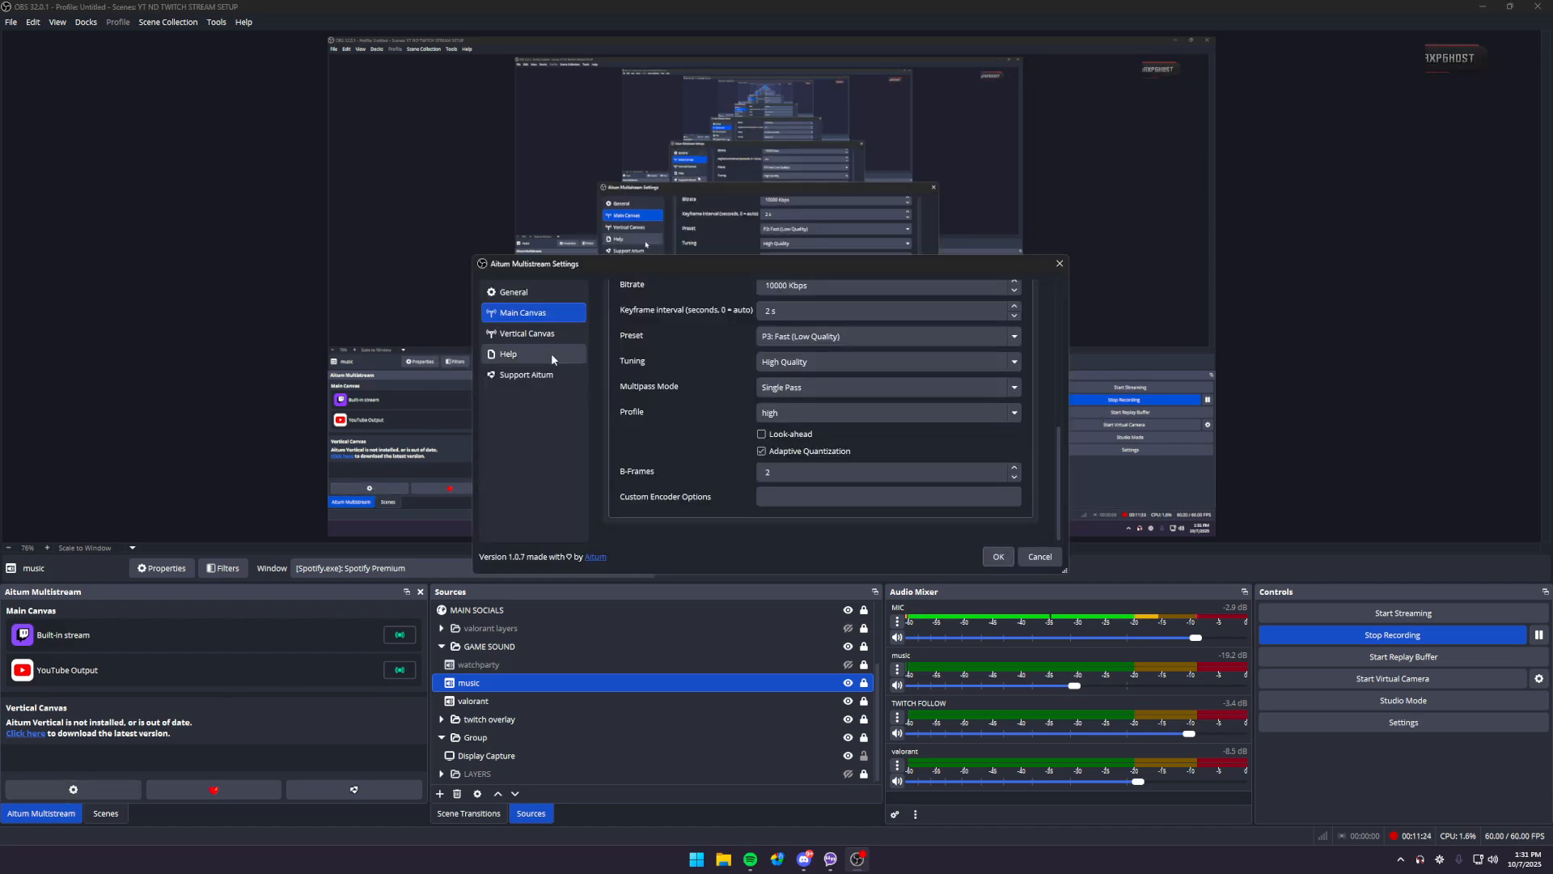
scroll(637, 366, "up", 9)
left_click(723, 411)
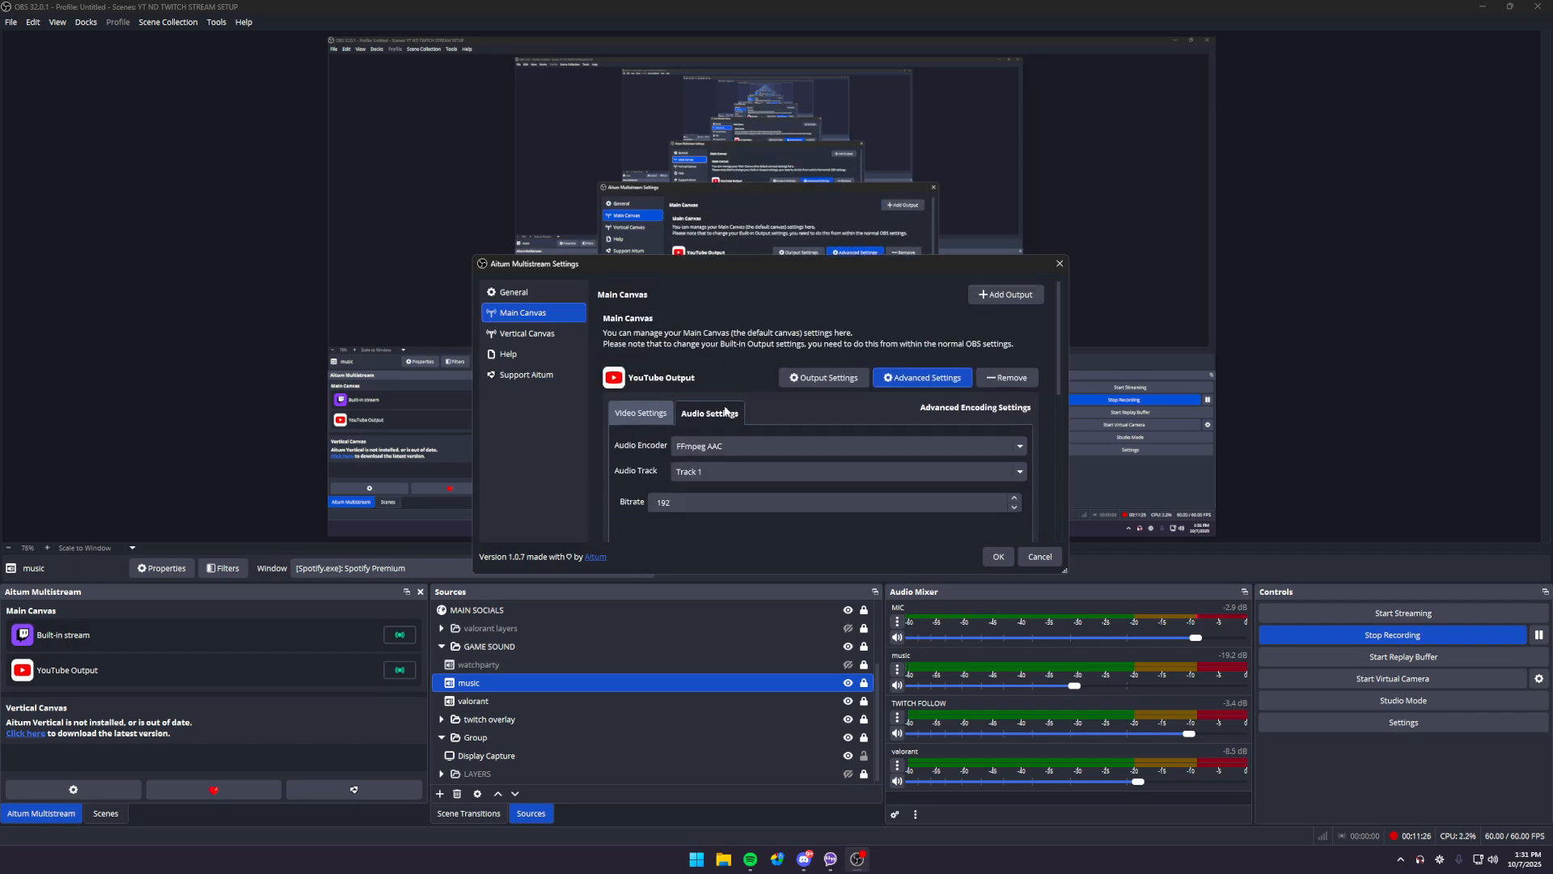
left_click(711, 473)
left_click(725, 474)
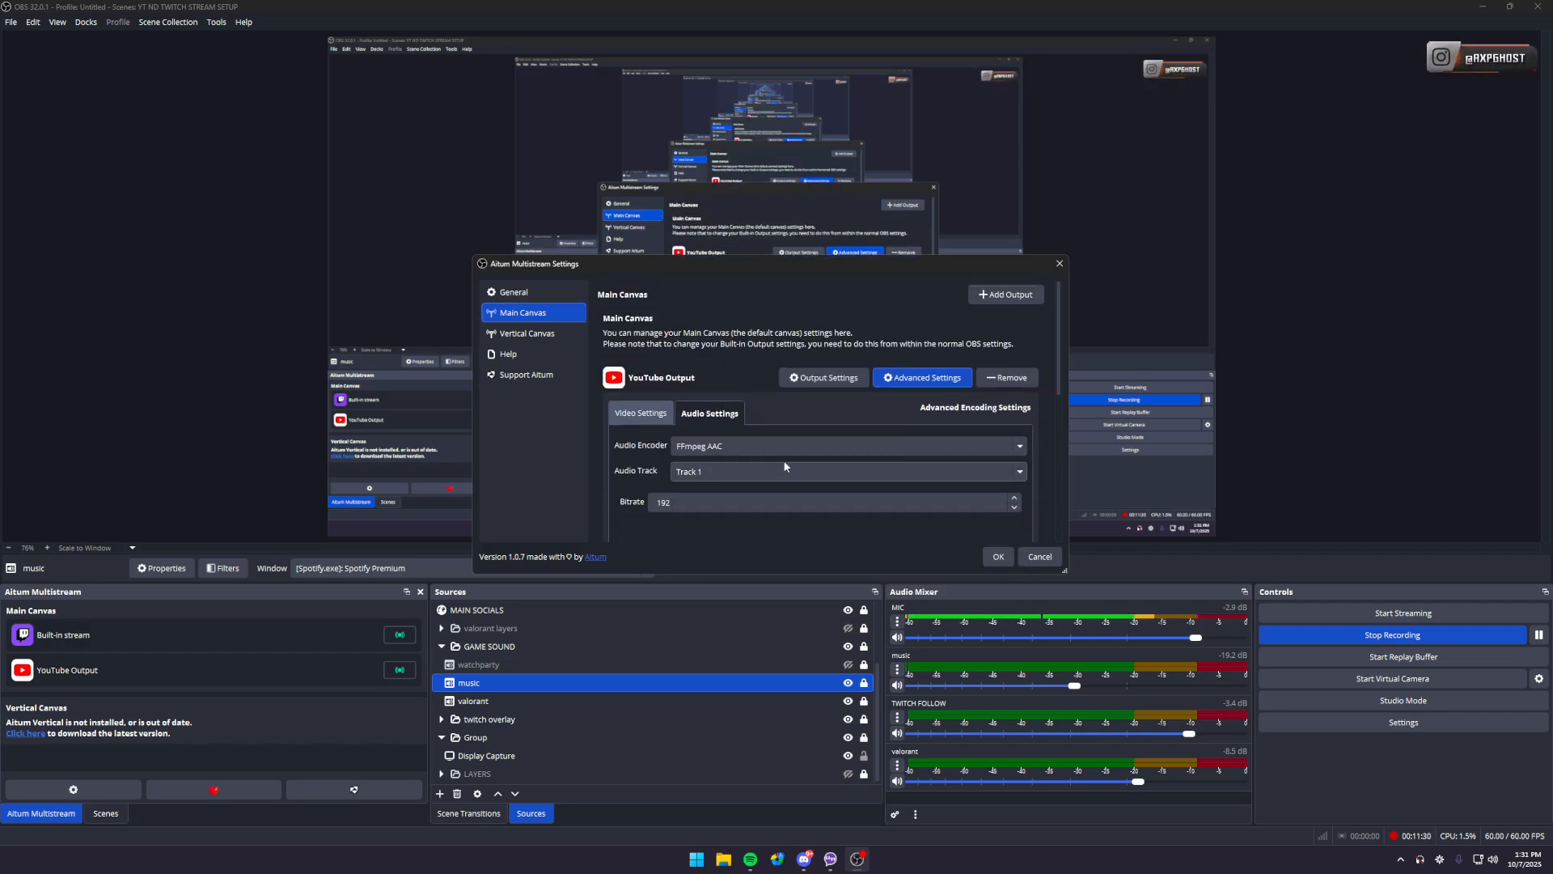
left_click(1043, 555)
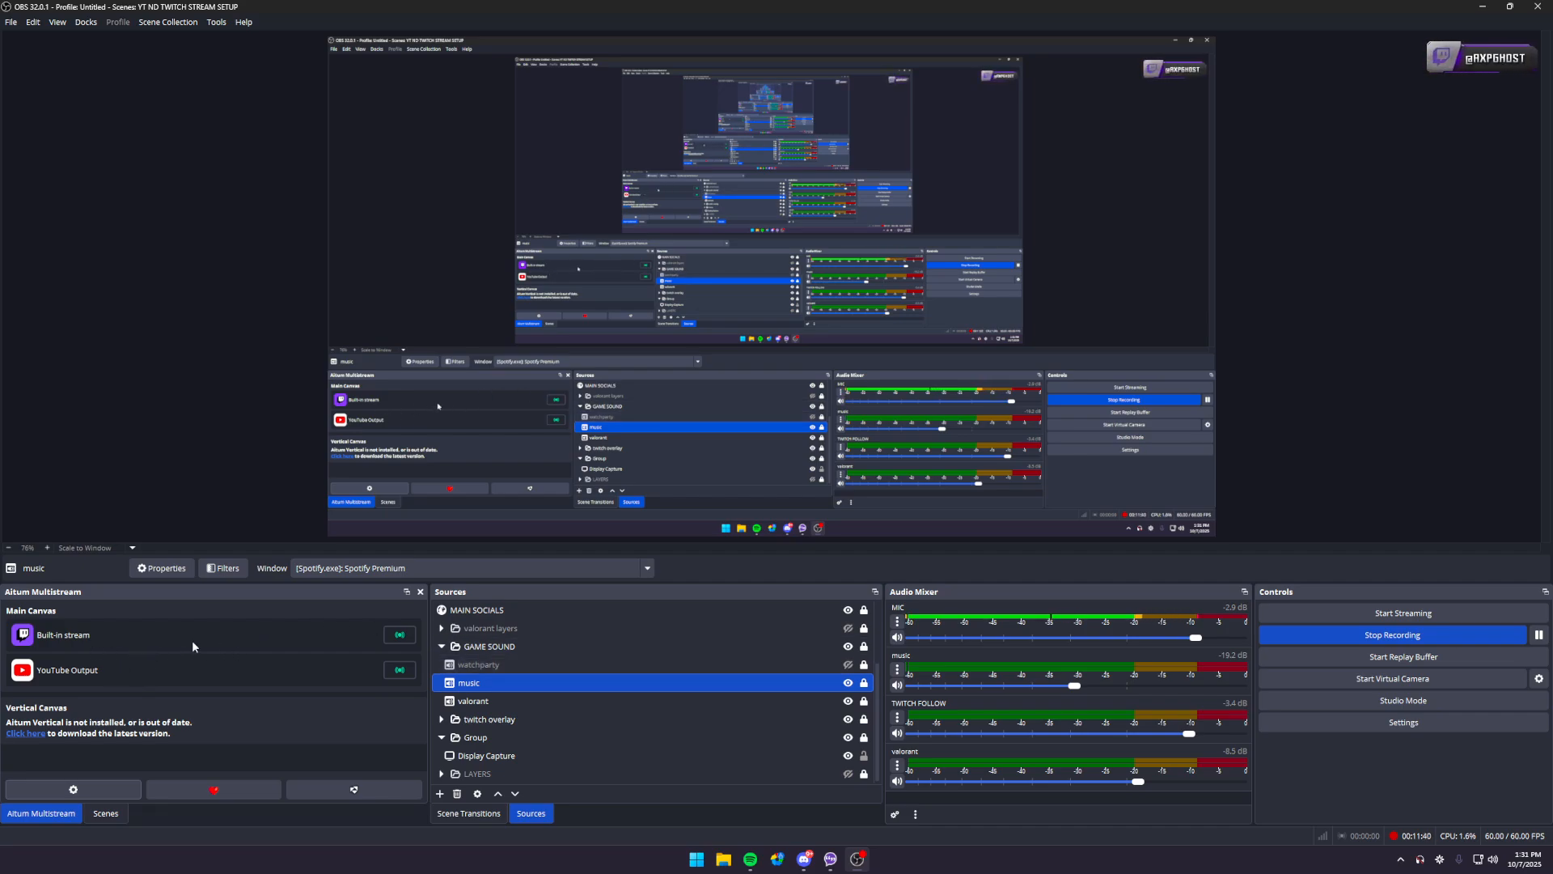
left_click(441, 647)
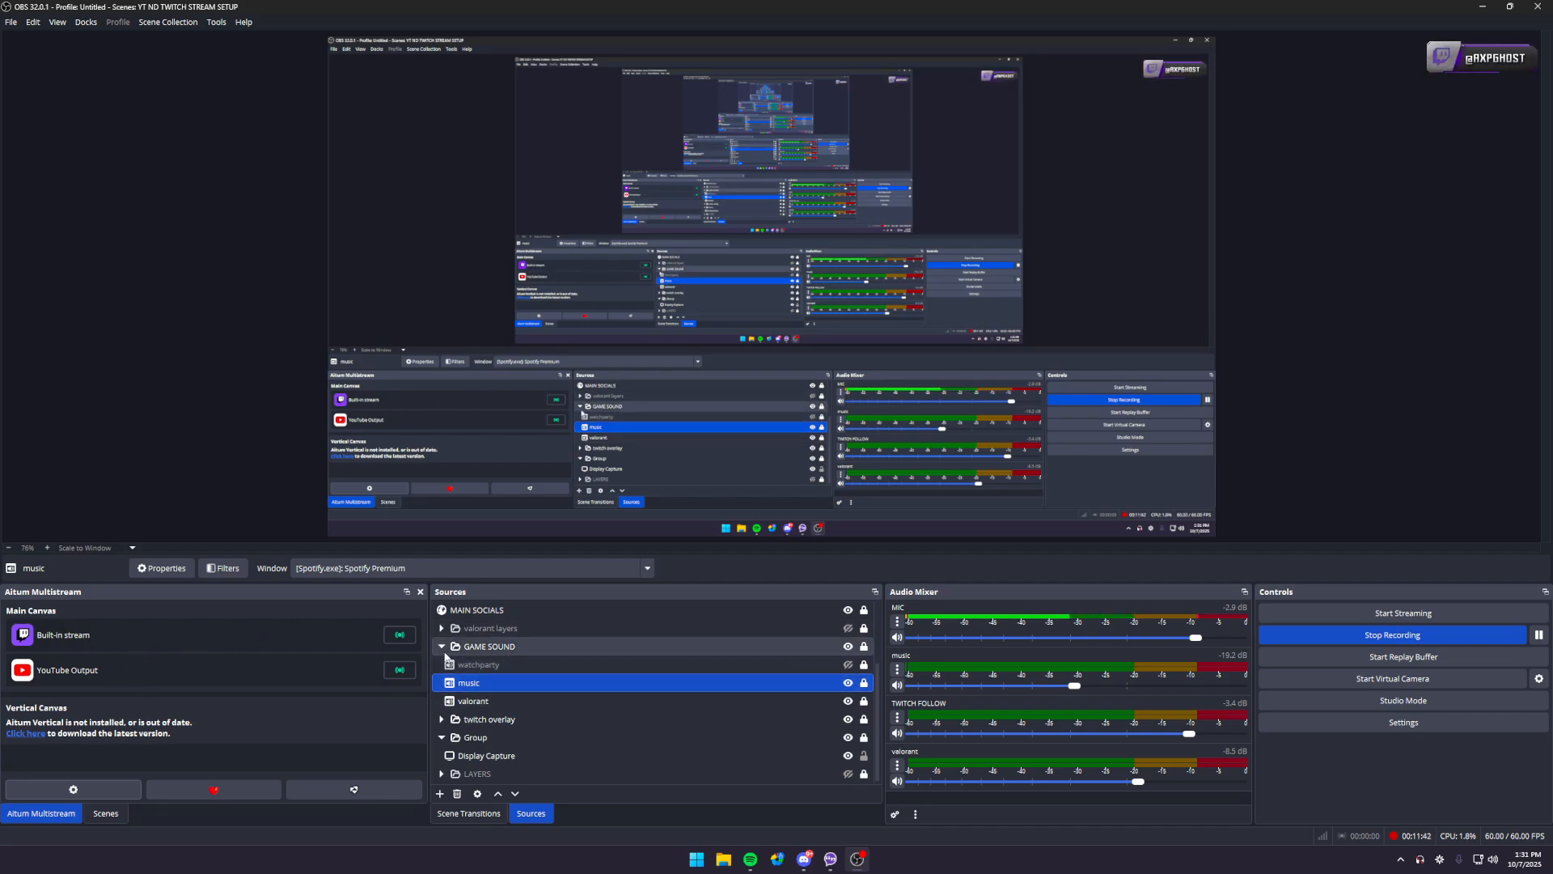
- Review the streaming audio track and Twitch VOD track in the OBS output settings, and cancel without changes
scroll(533, 680, "up", 1)
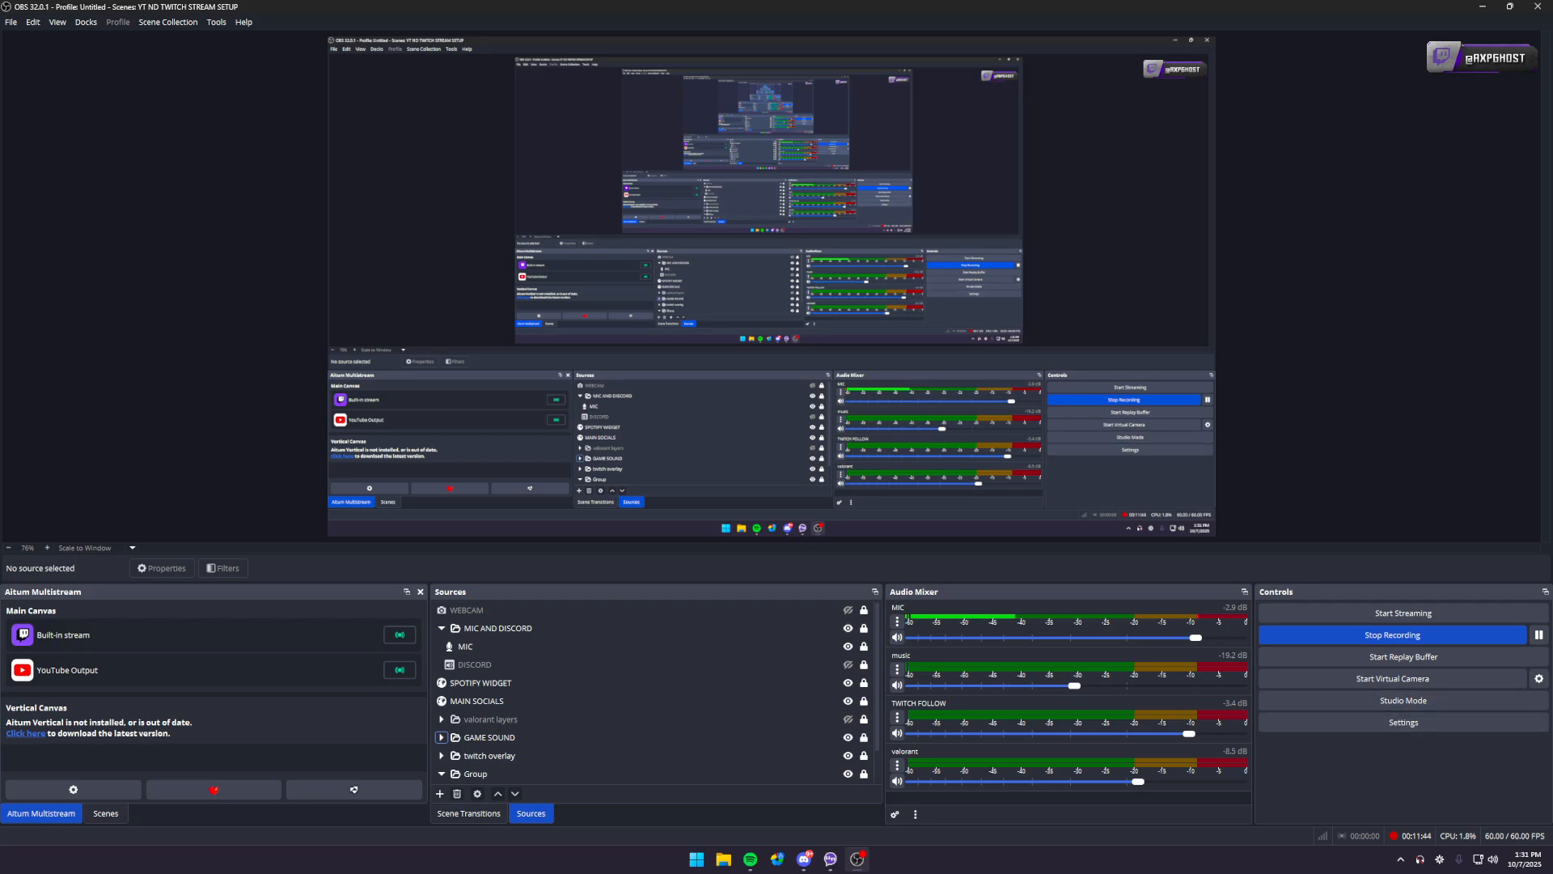
left_click(1456, 722)
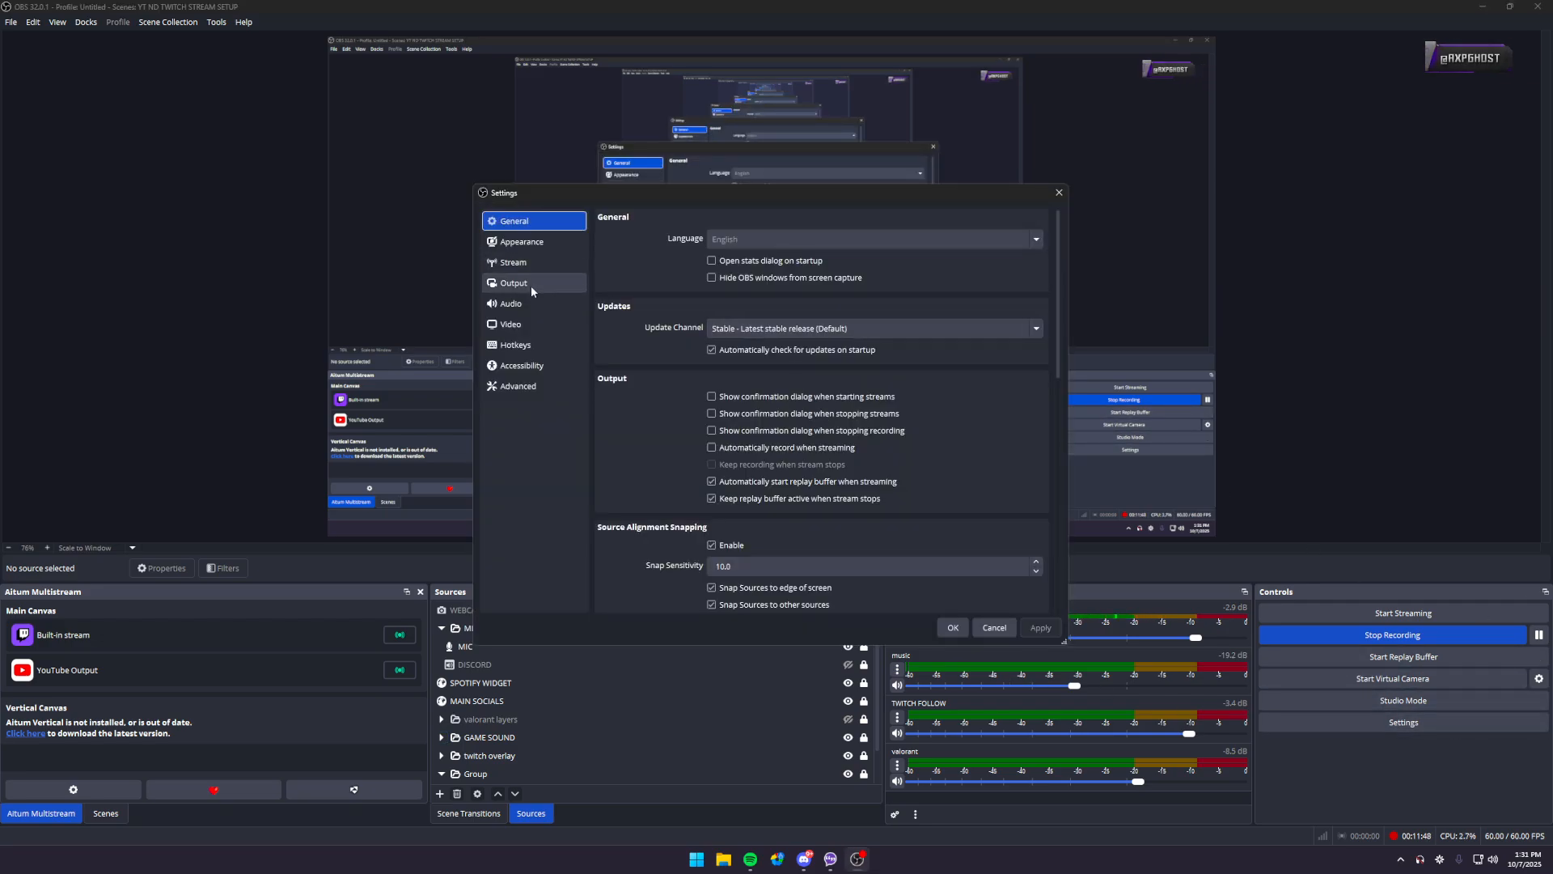
left_click(567, 288)
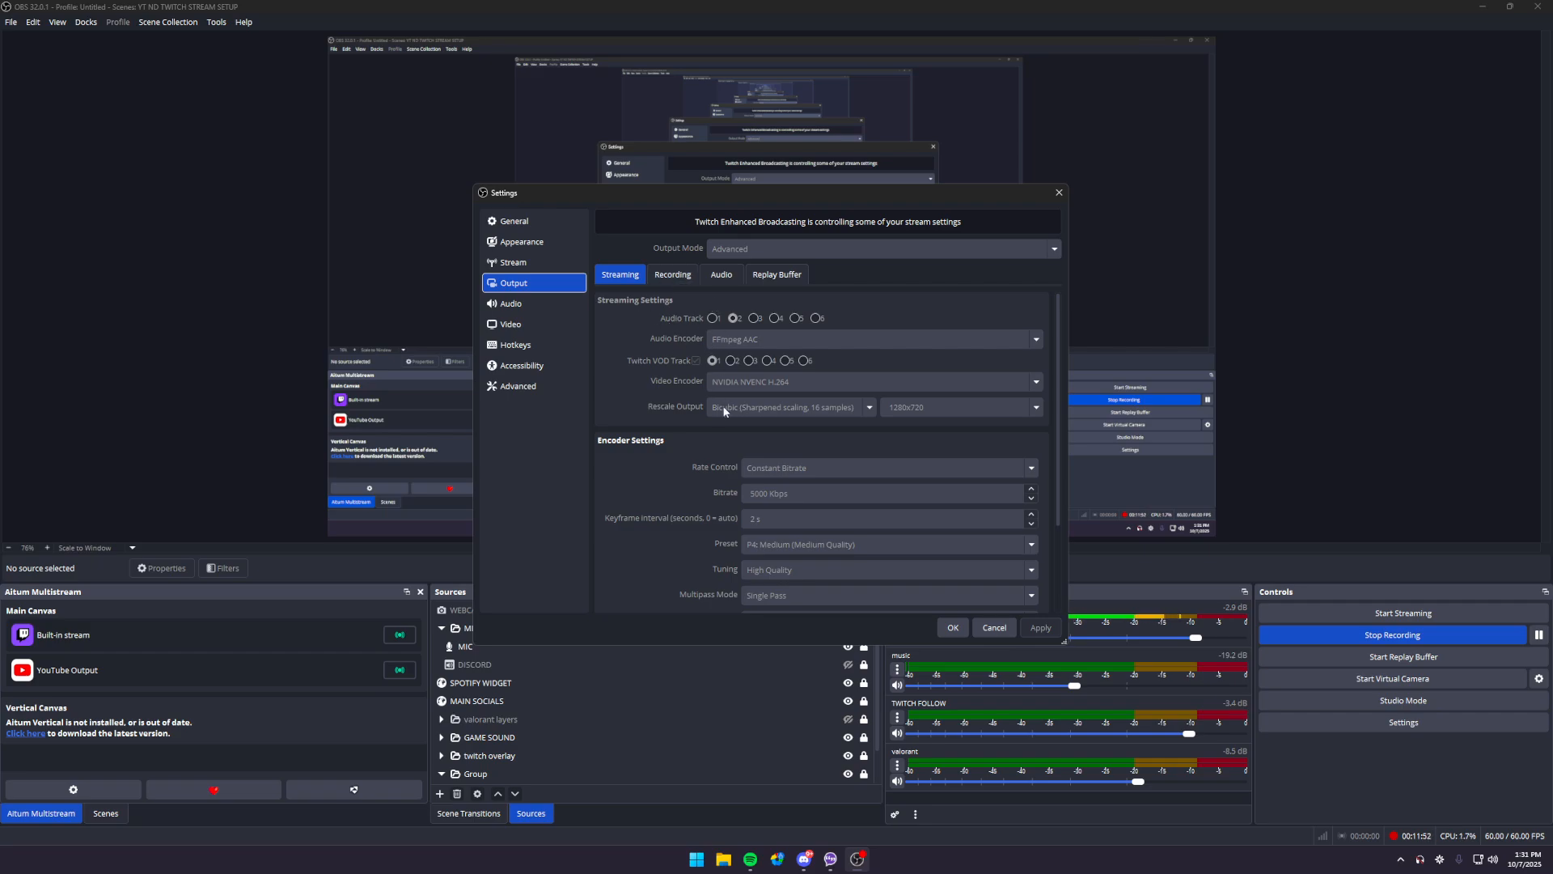
left_click(529, 259)
left_click(547, 284)
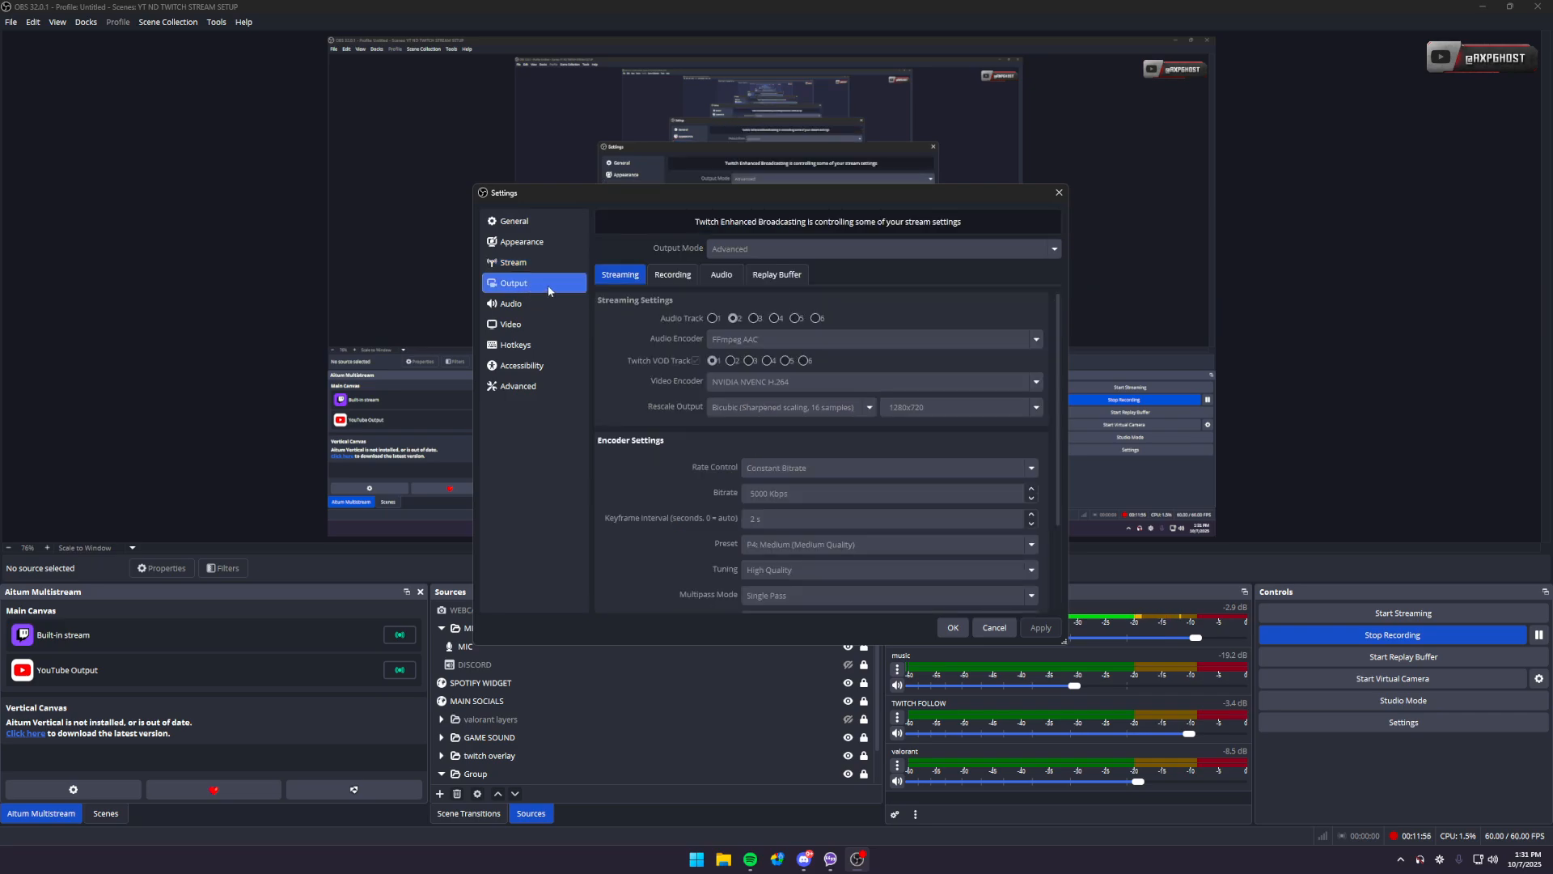
left_click(1015, 627)
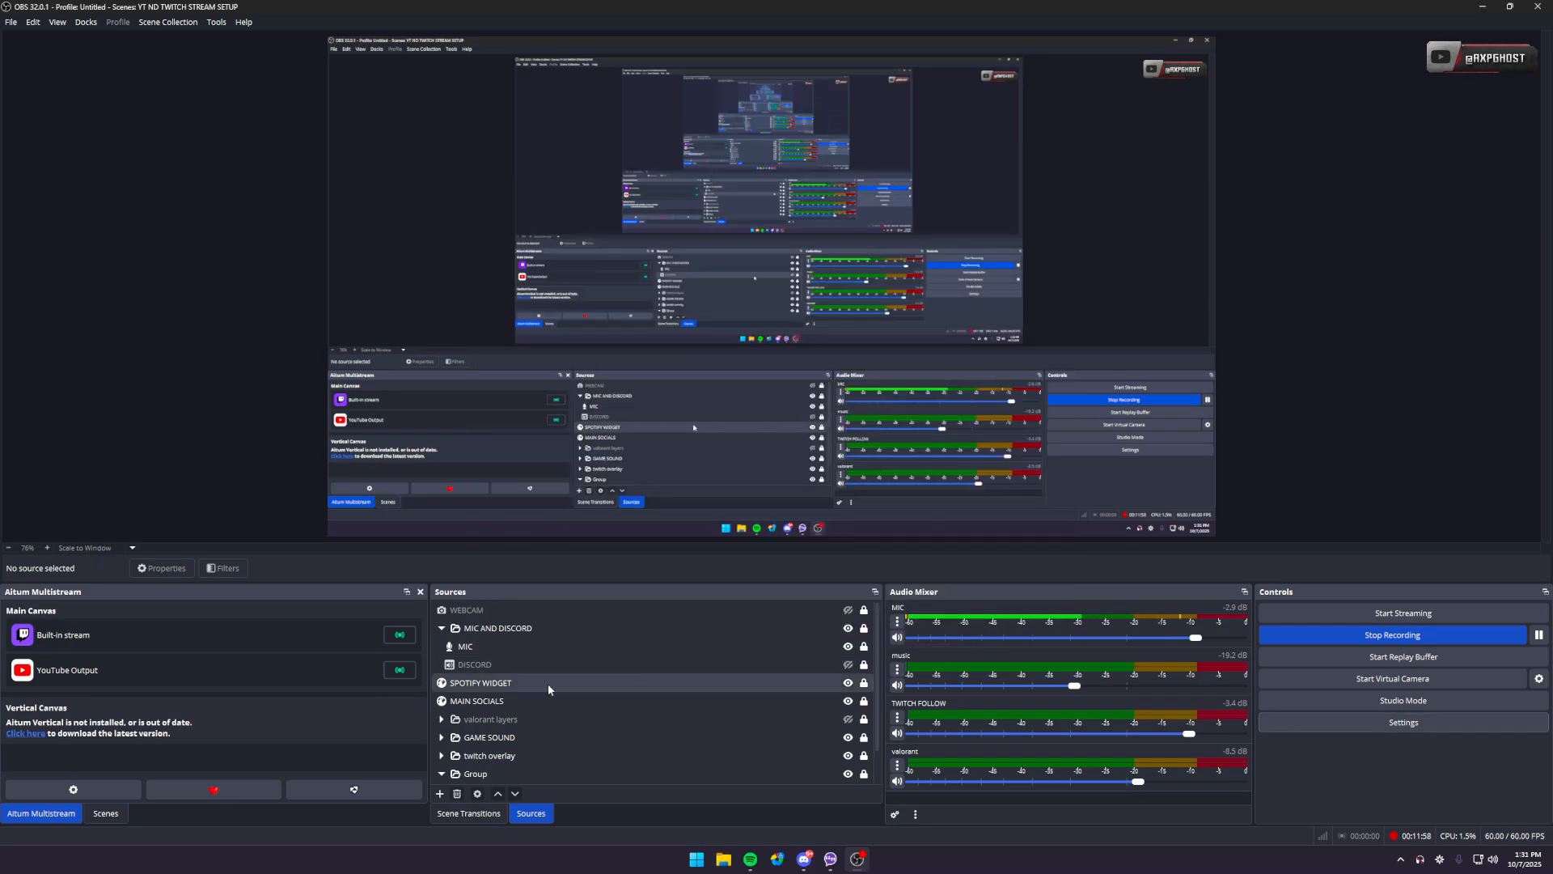
- Check the audio track options of the YouTube Output in the Aitum Multistream settings, keep Track 1, and confirm
left_click(100, 788)
scroll(702, 495, "down", 2)
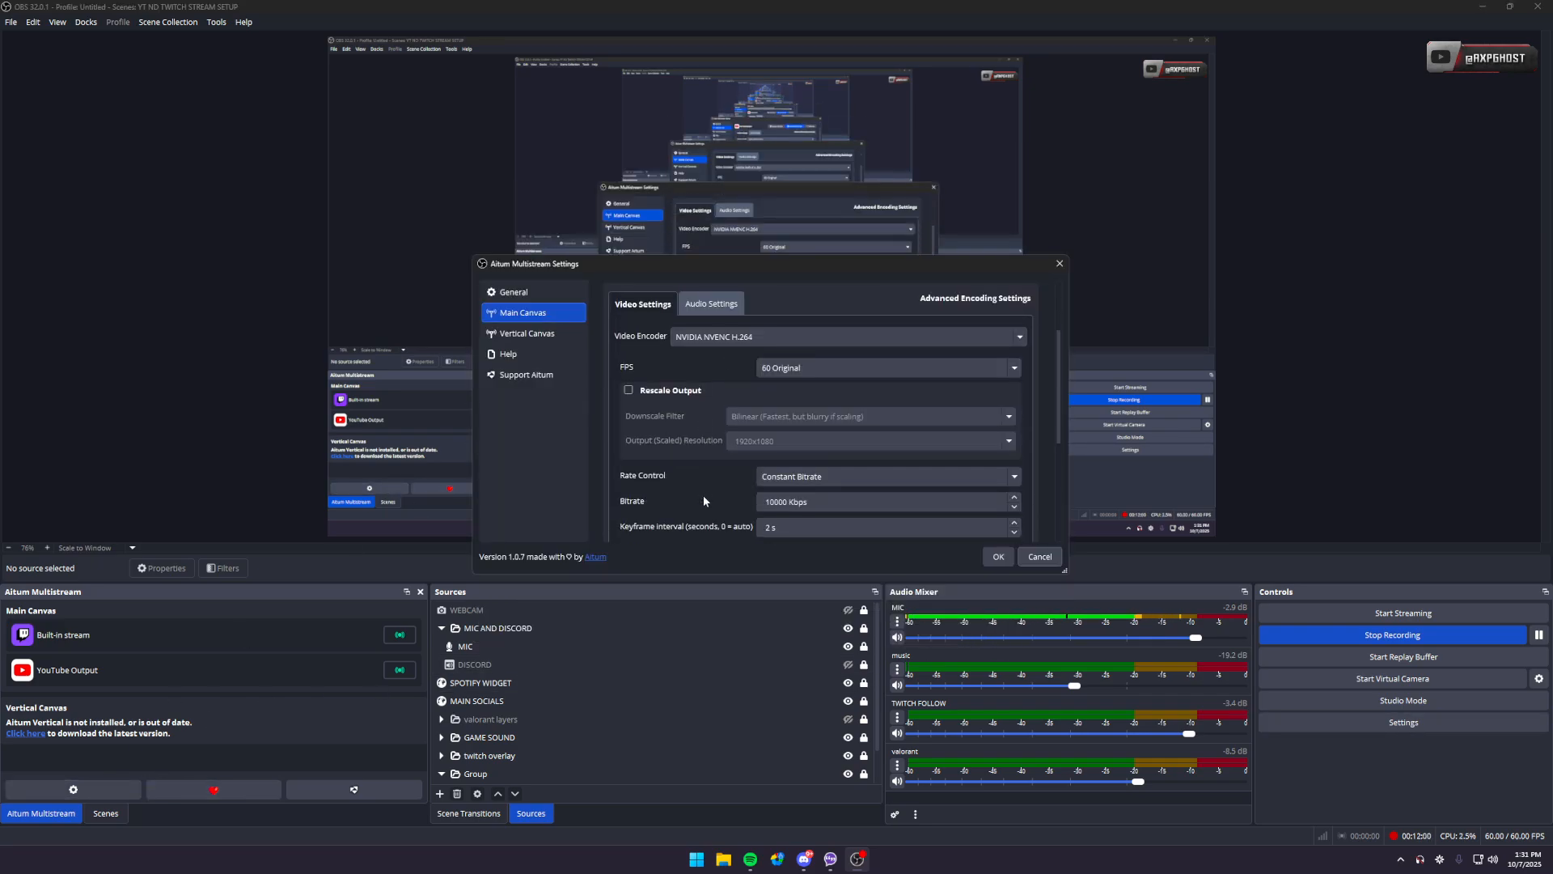
left_click(710, 304)
left_click(707, 364)
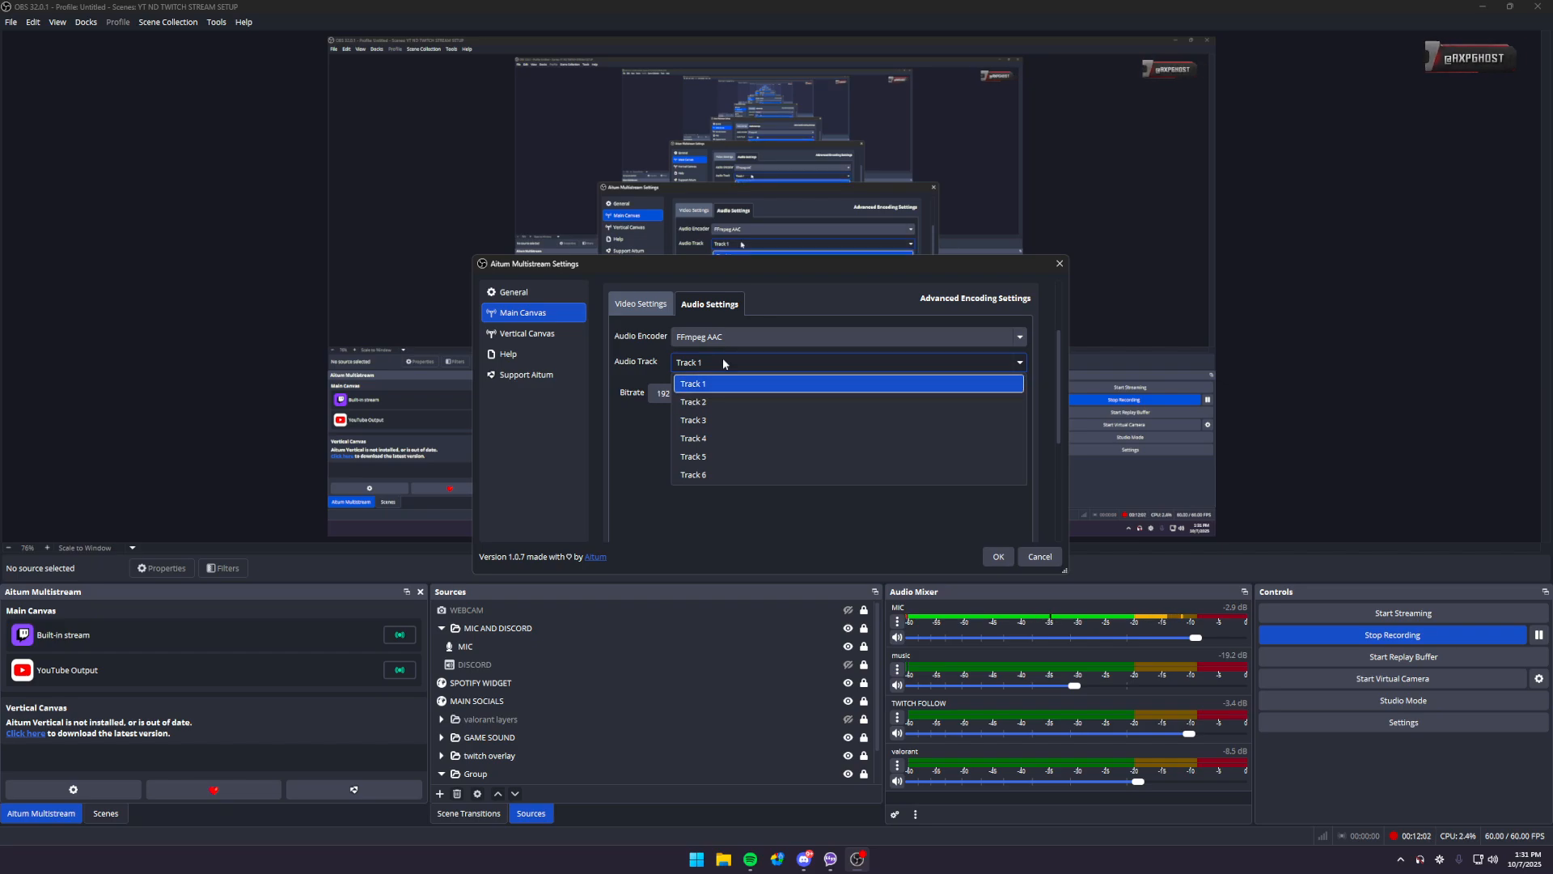
left_click(723, 362)
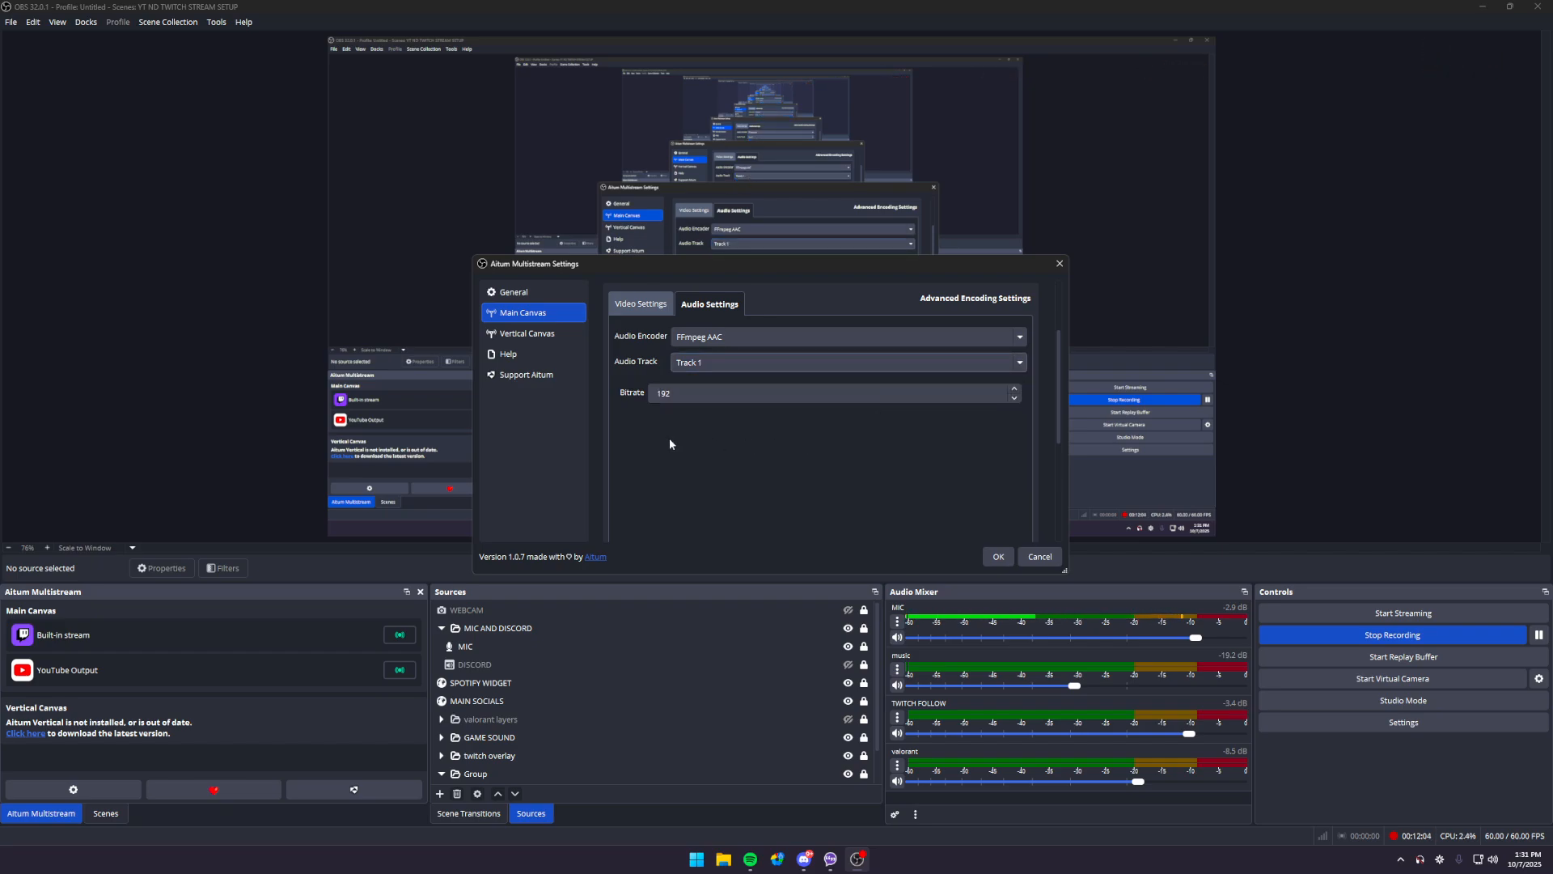
left_click(1000, 556)
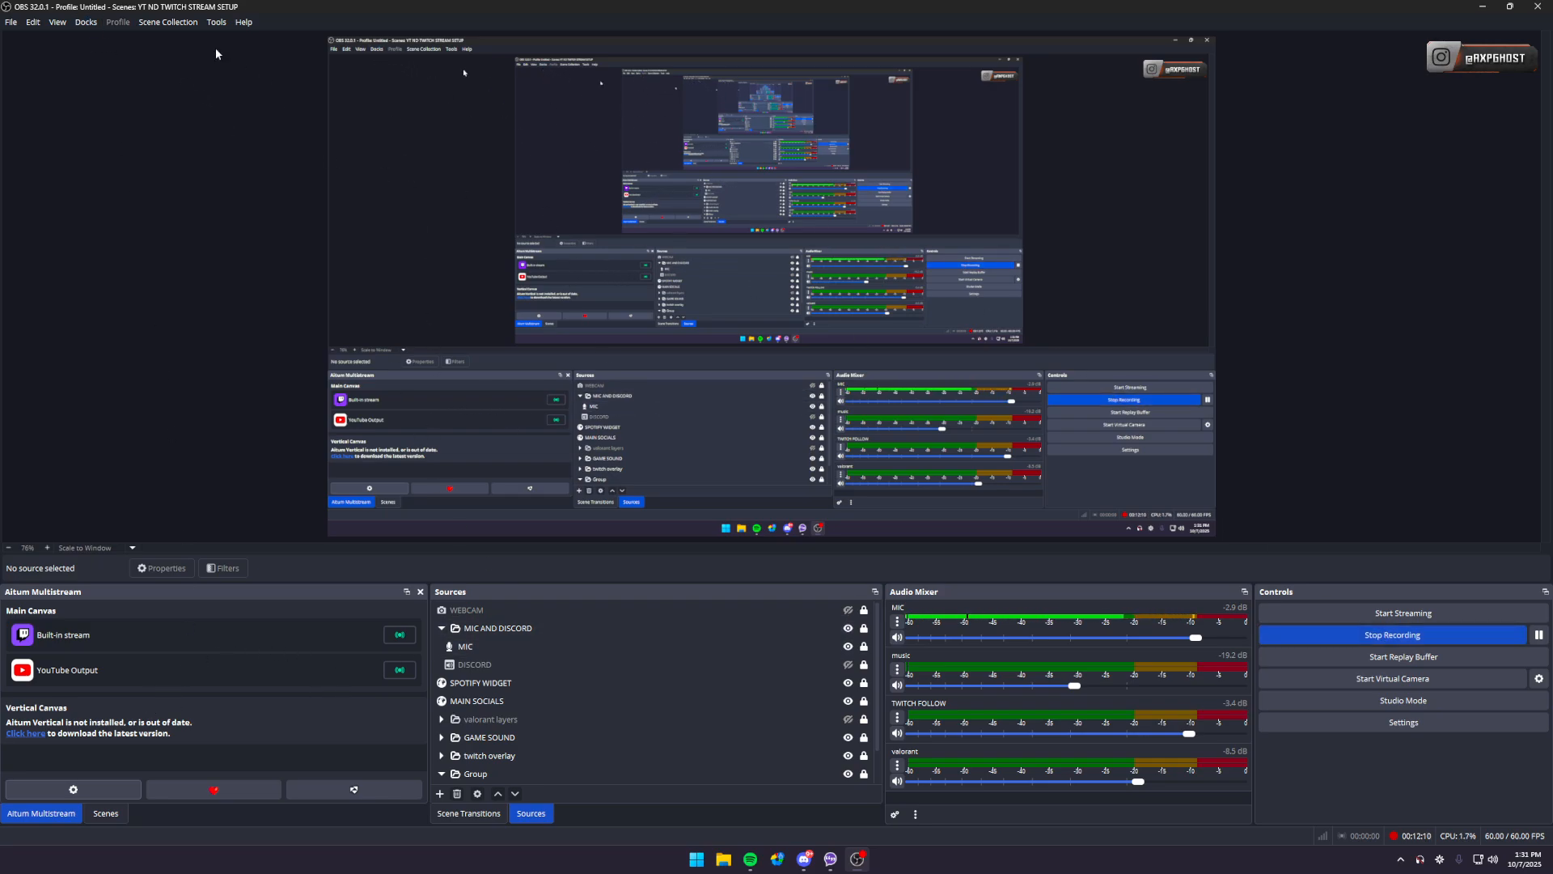
- Open the Stats dock, examine its rendering, encoding and output figures, and close it
left_click(86, 22)
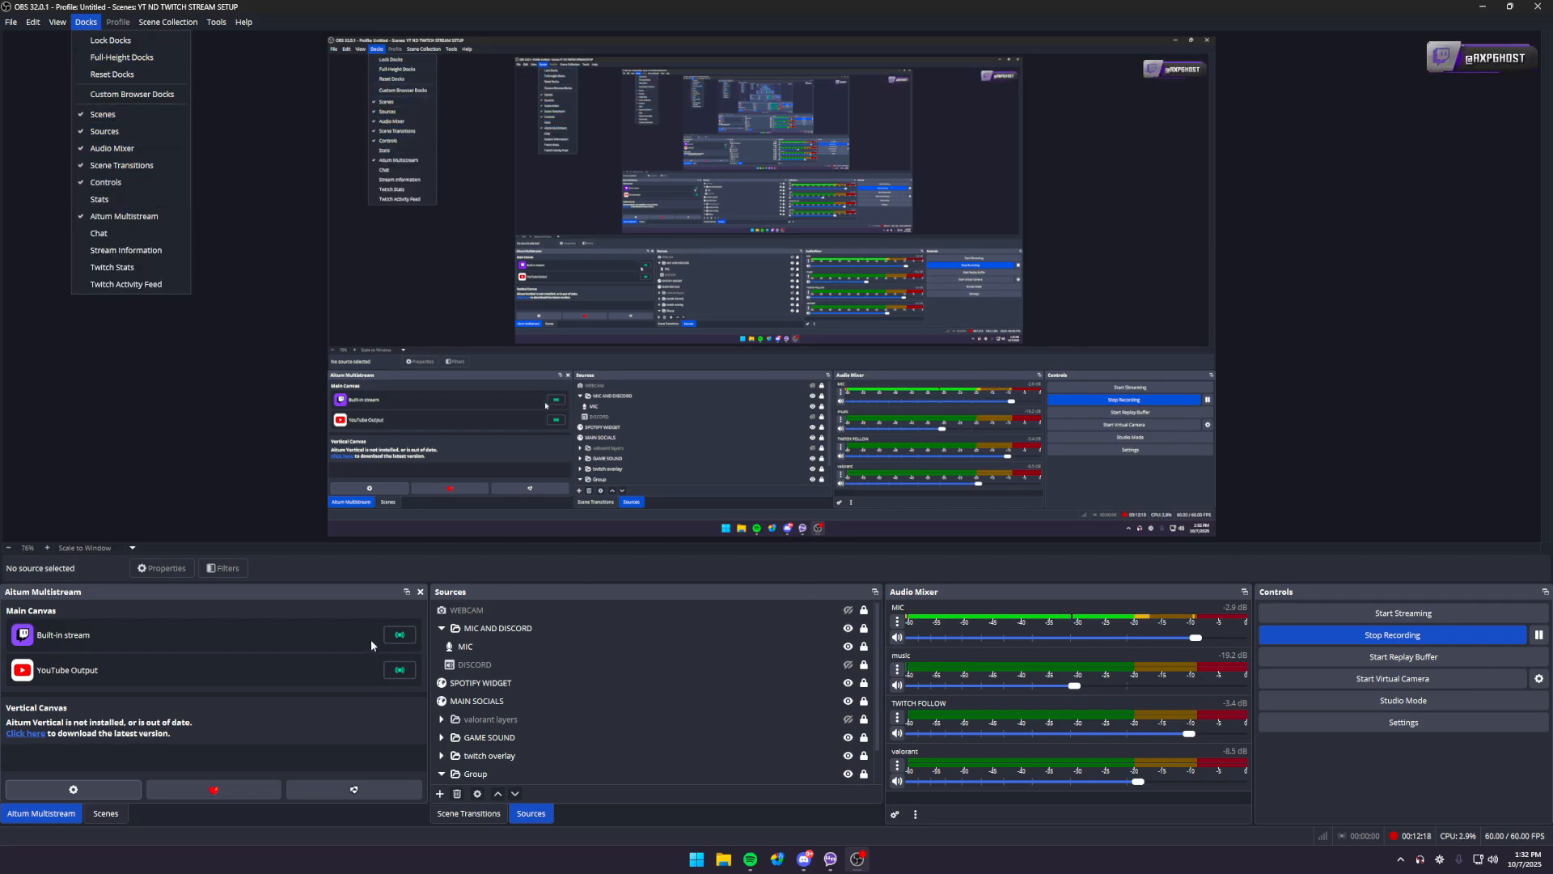
left_click(402, 676)
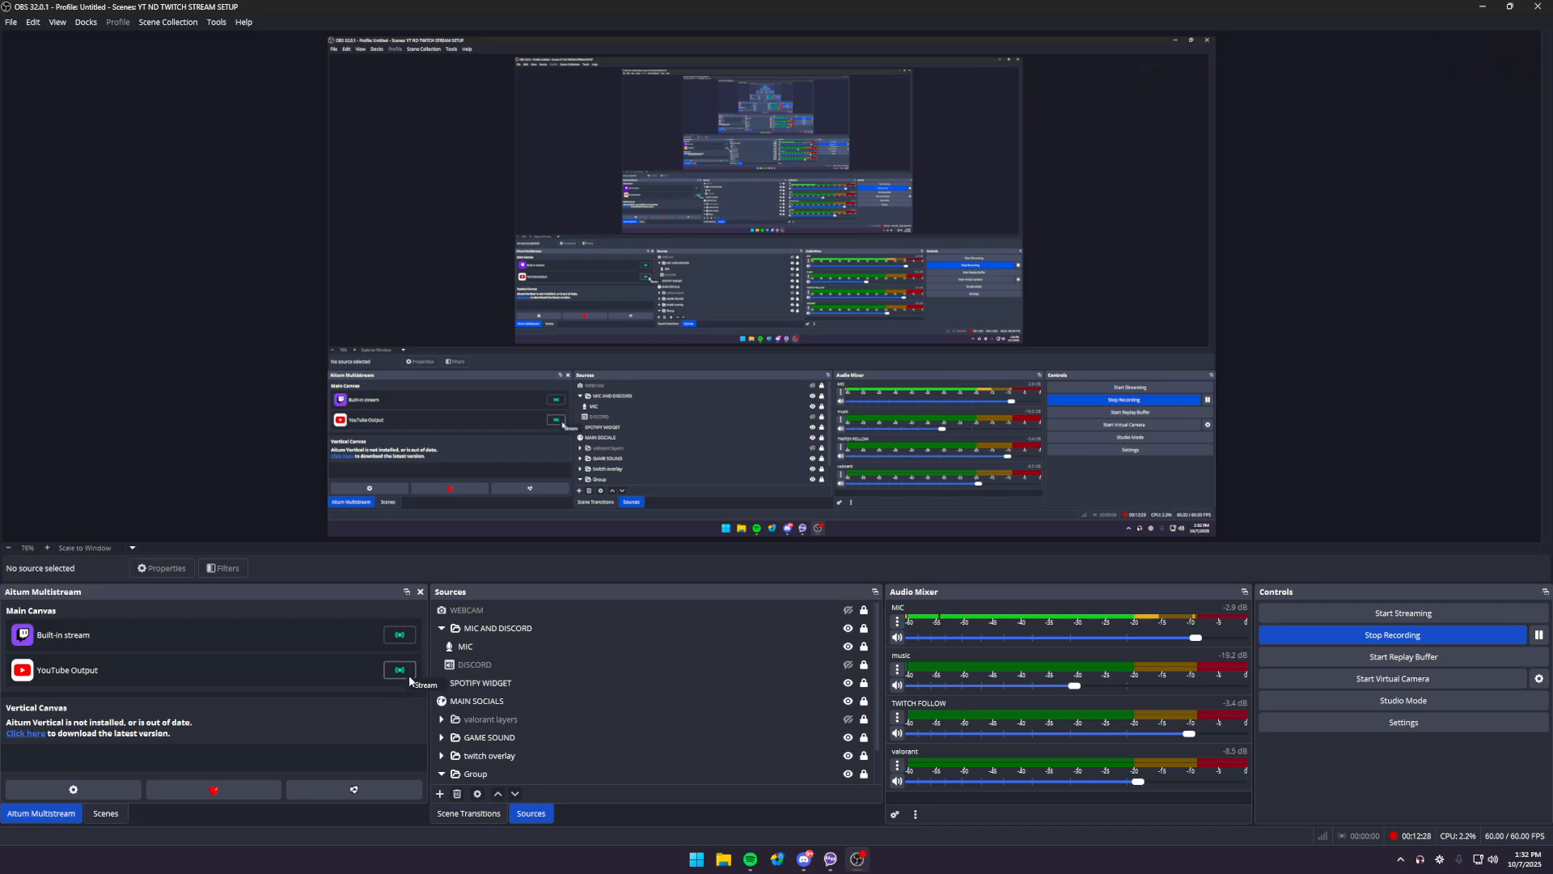
left_click(85, 22)
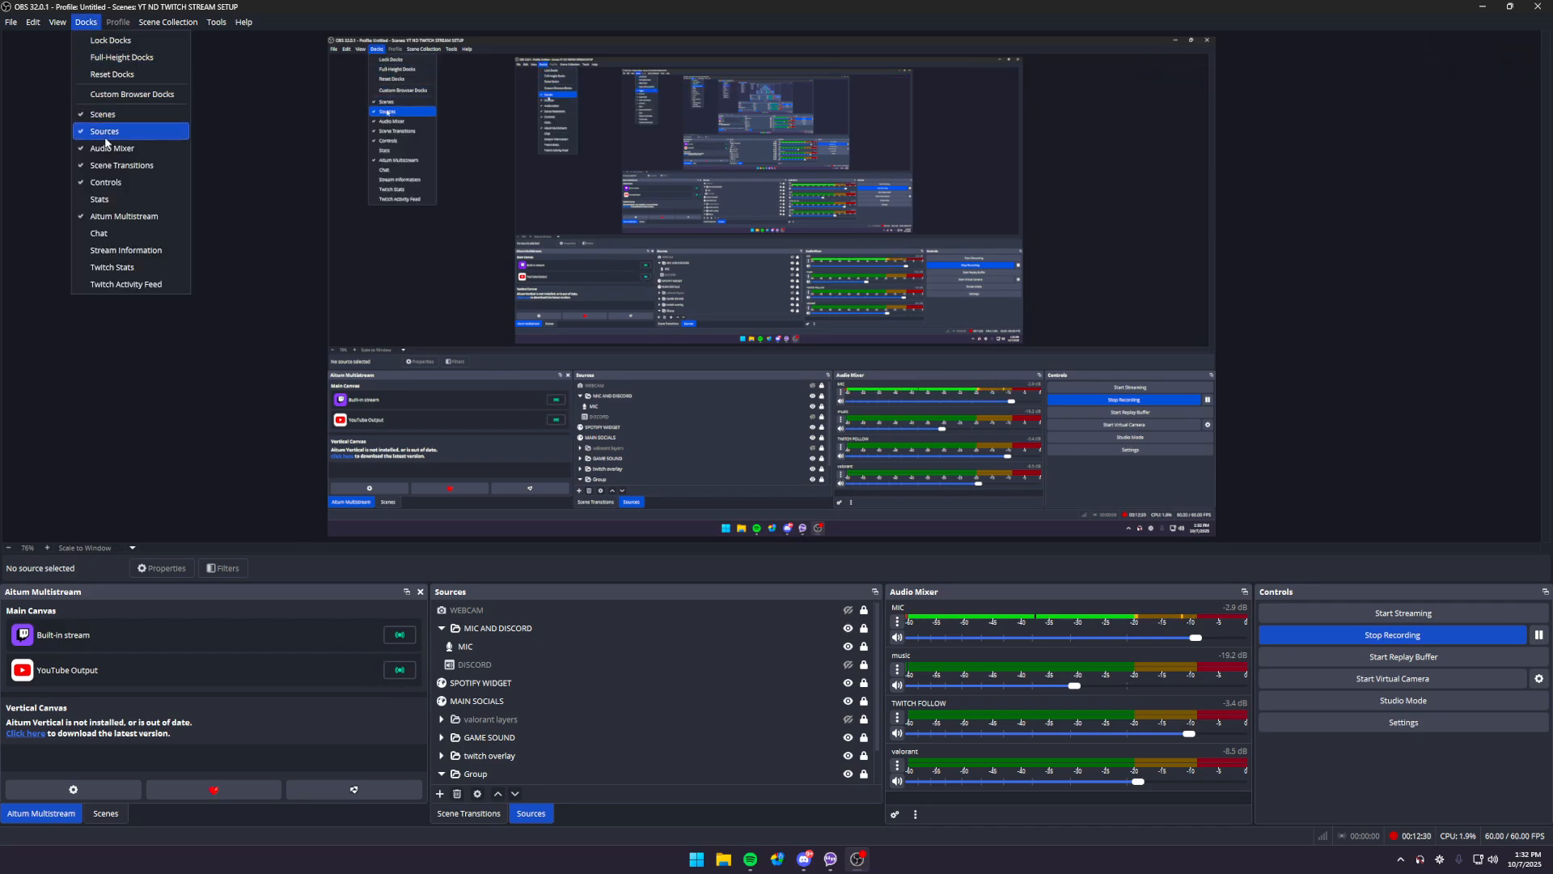
left_click(110, 209)
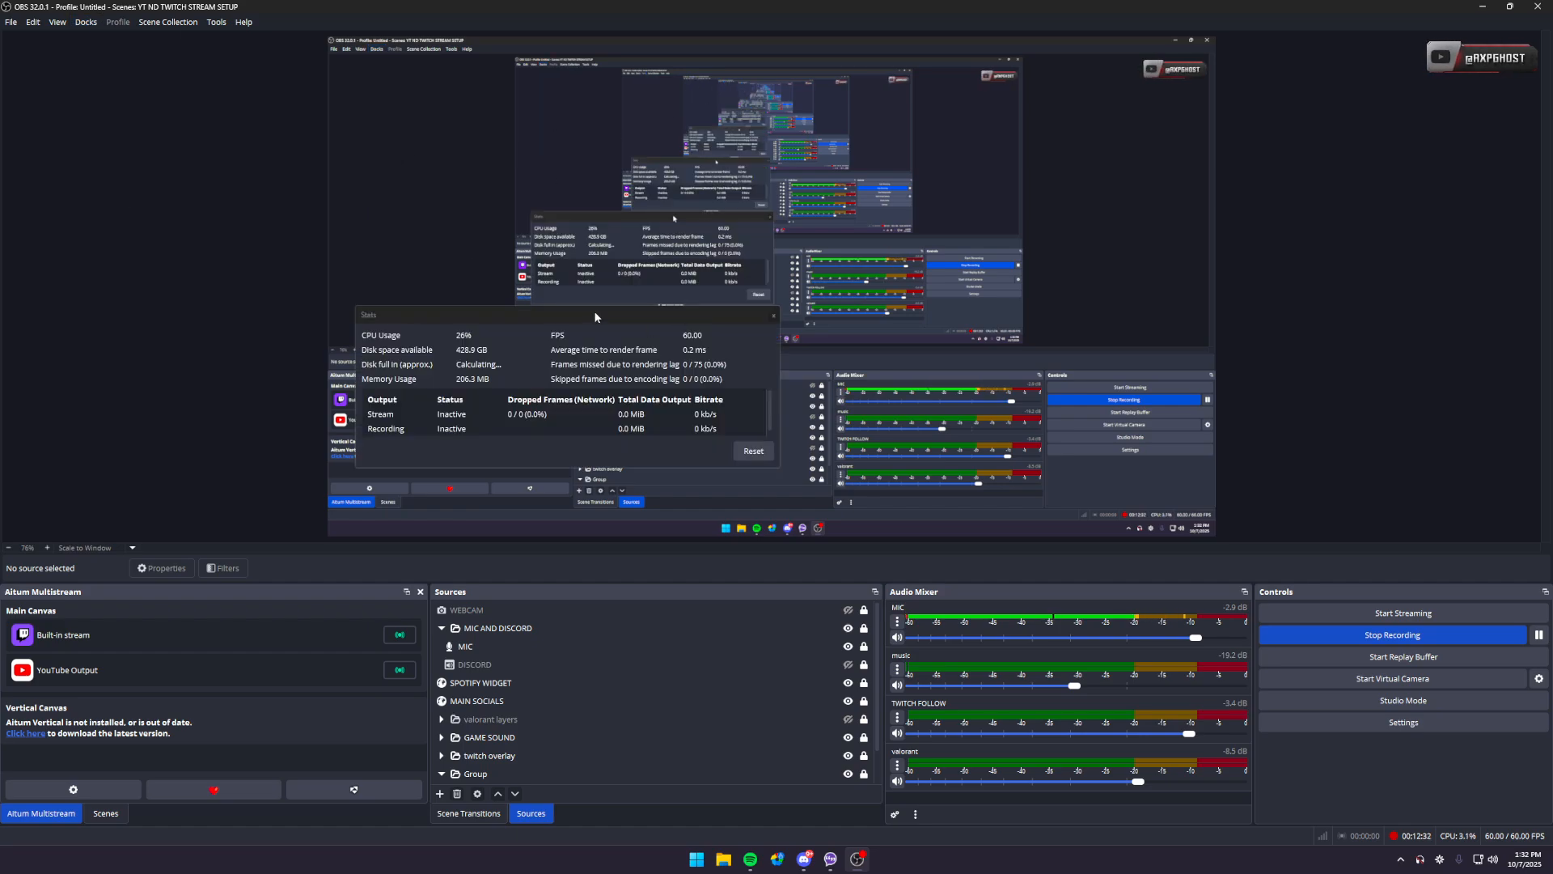
left_click_drag(594, 311, 597, 462)
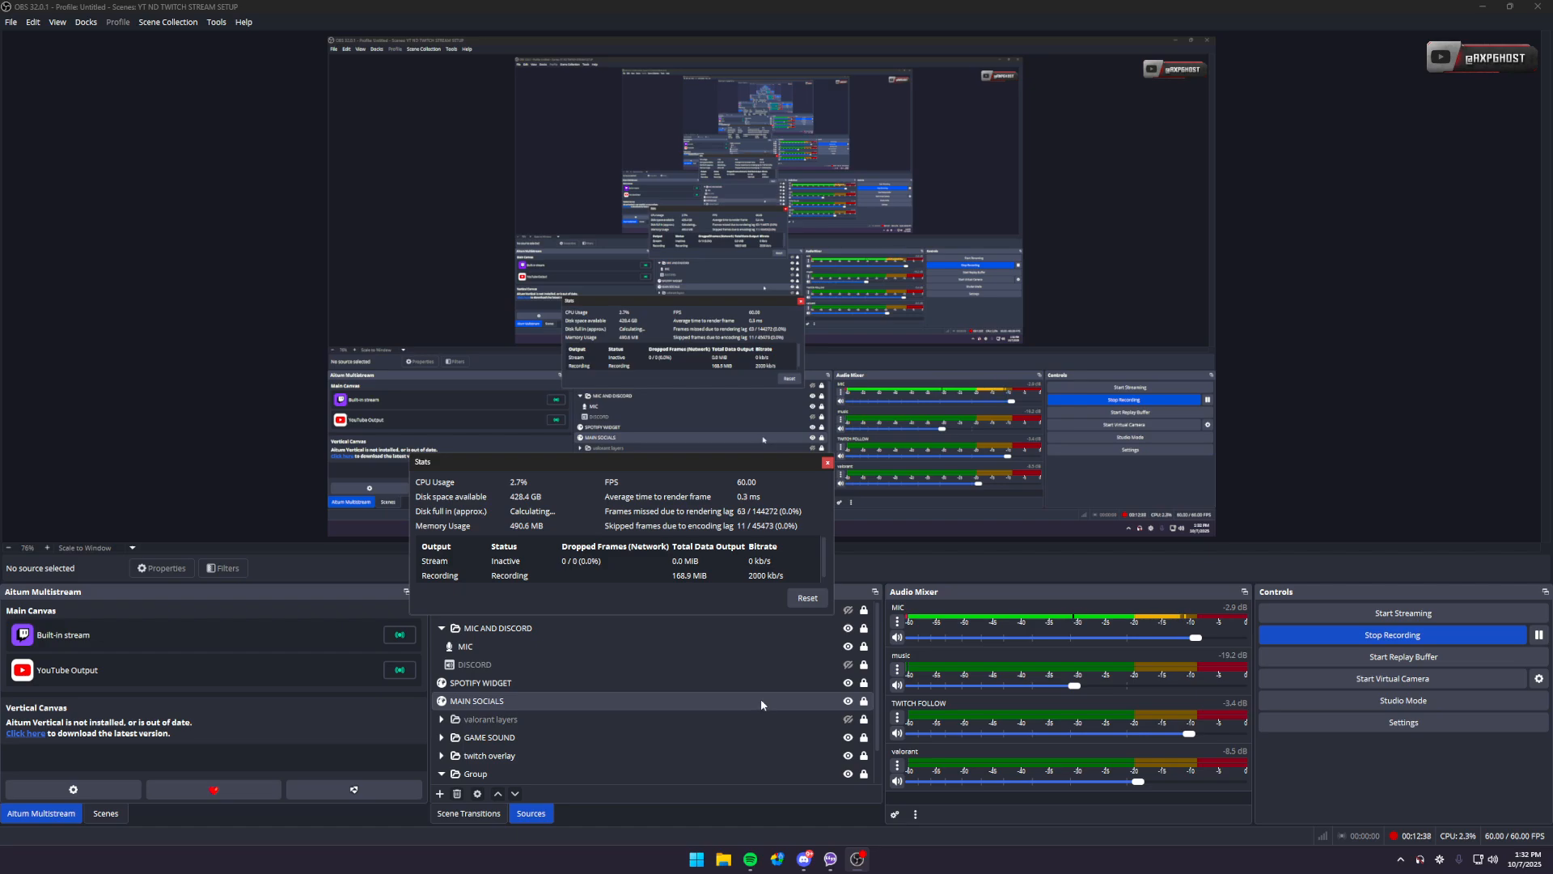
left_click_drag(682, 464, 647, 255)
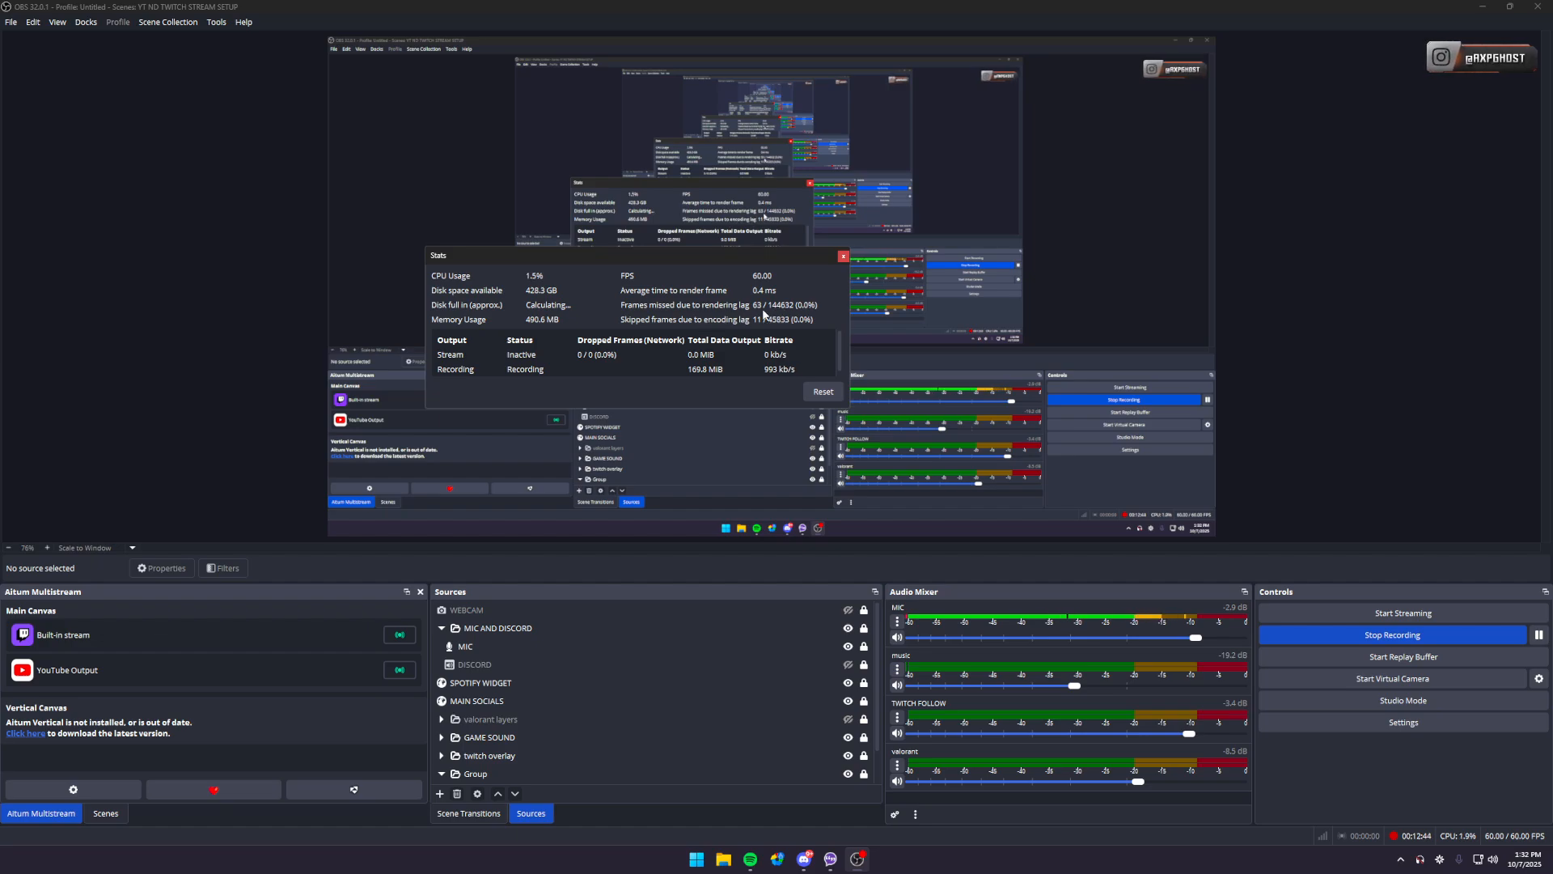
scroll(463, 362, "down", 1)
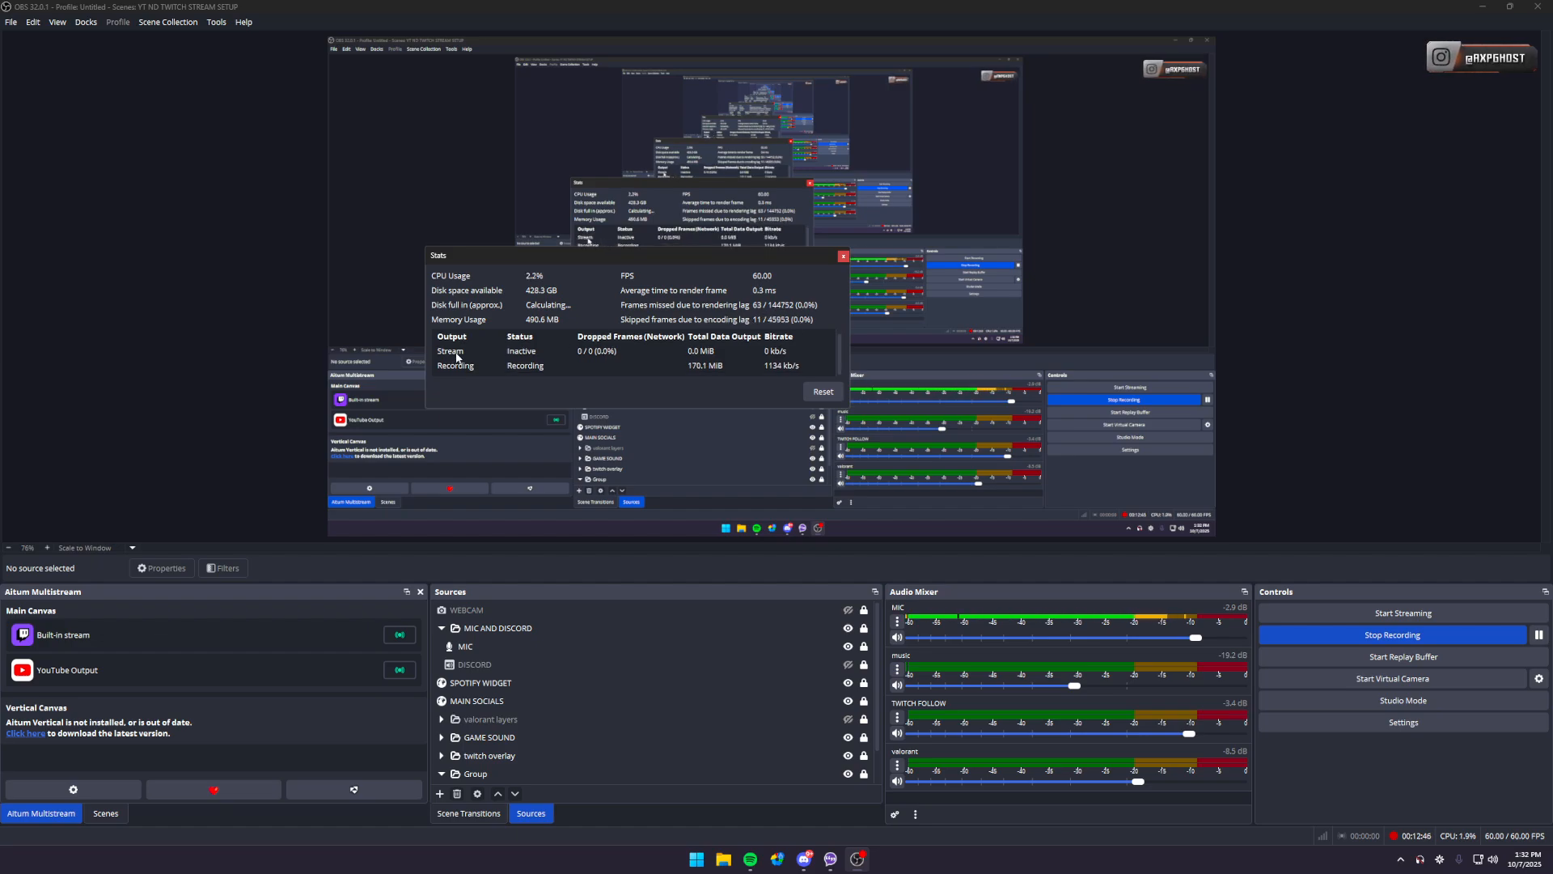
scroll(553, 351, "up", 1)
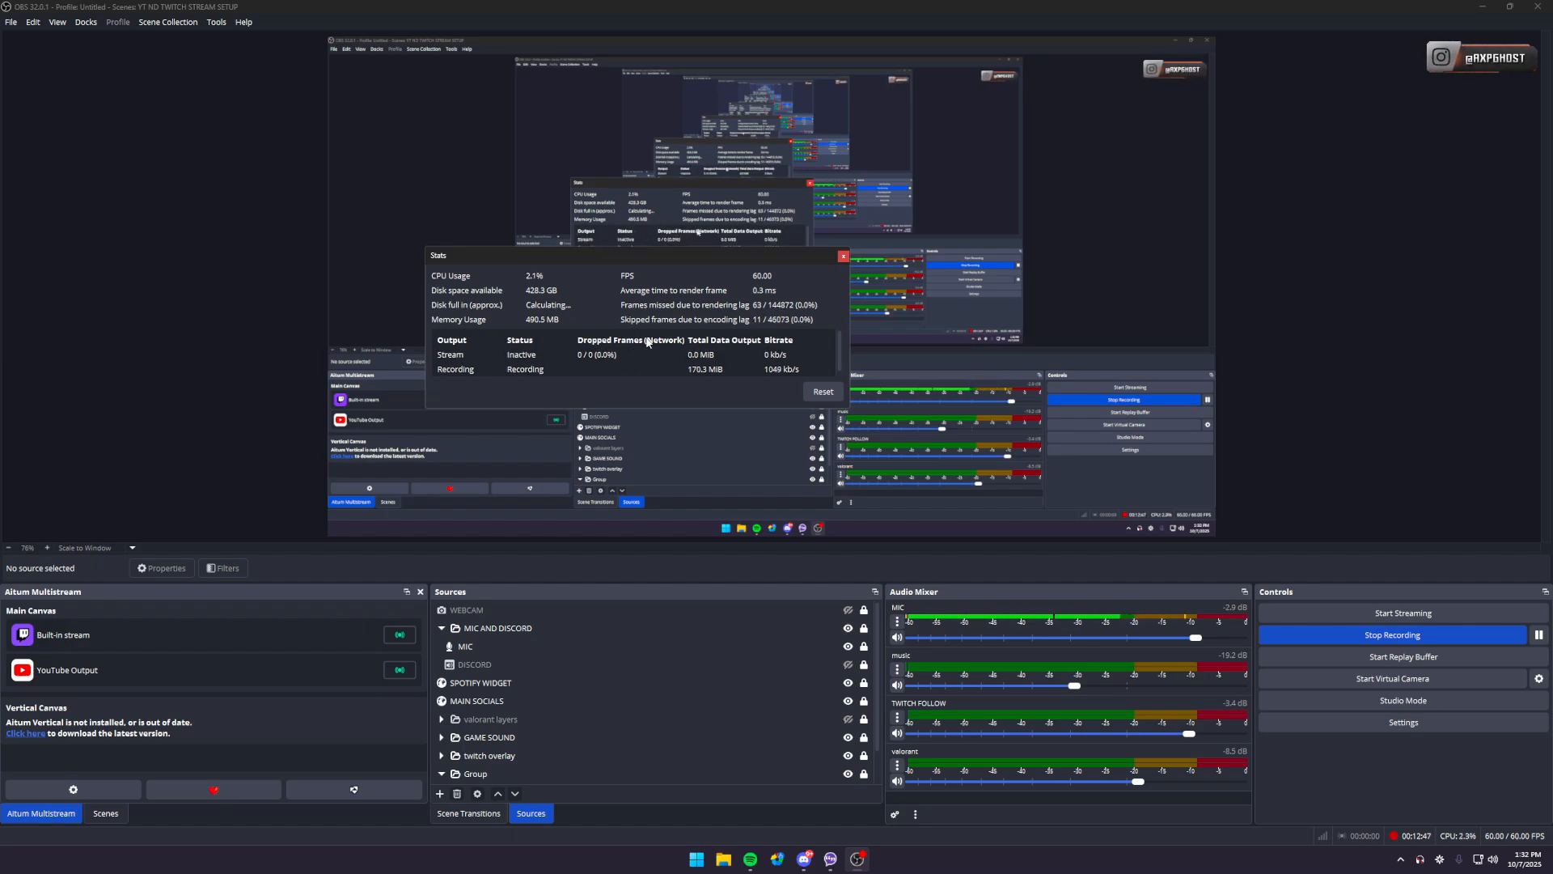
left_click(842, 257)
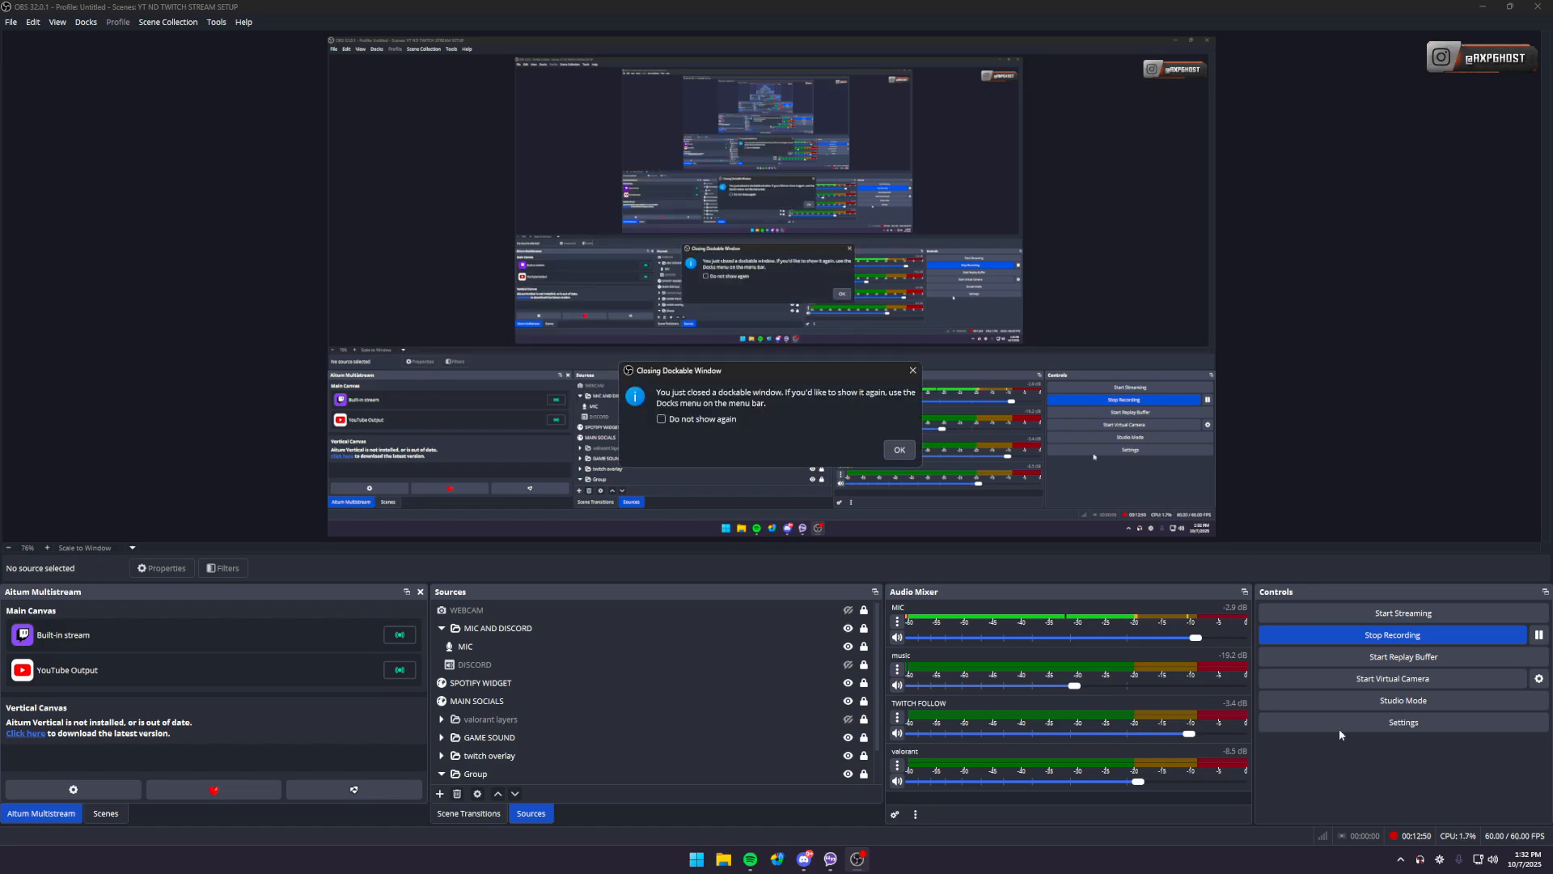
left_click(900, 453)
- Review the OBS video resolution and streaming encoder settings, and cancel without changes
left_click(1434, 725)
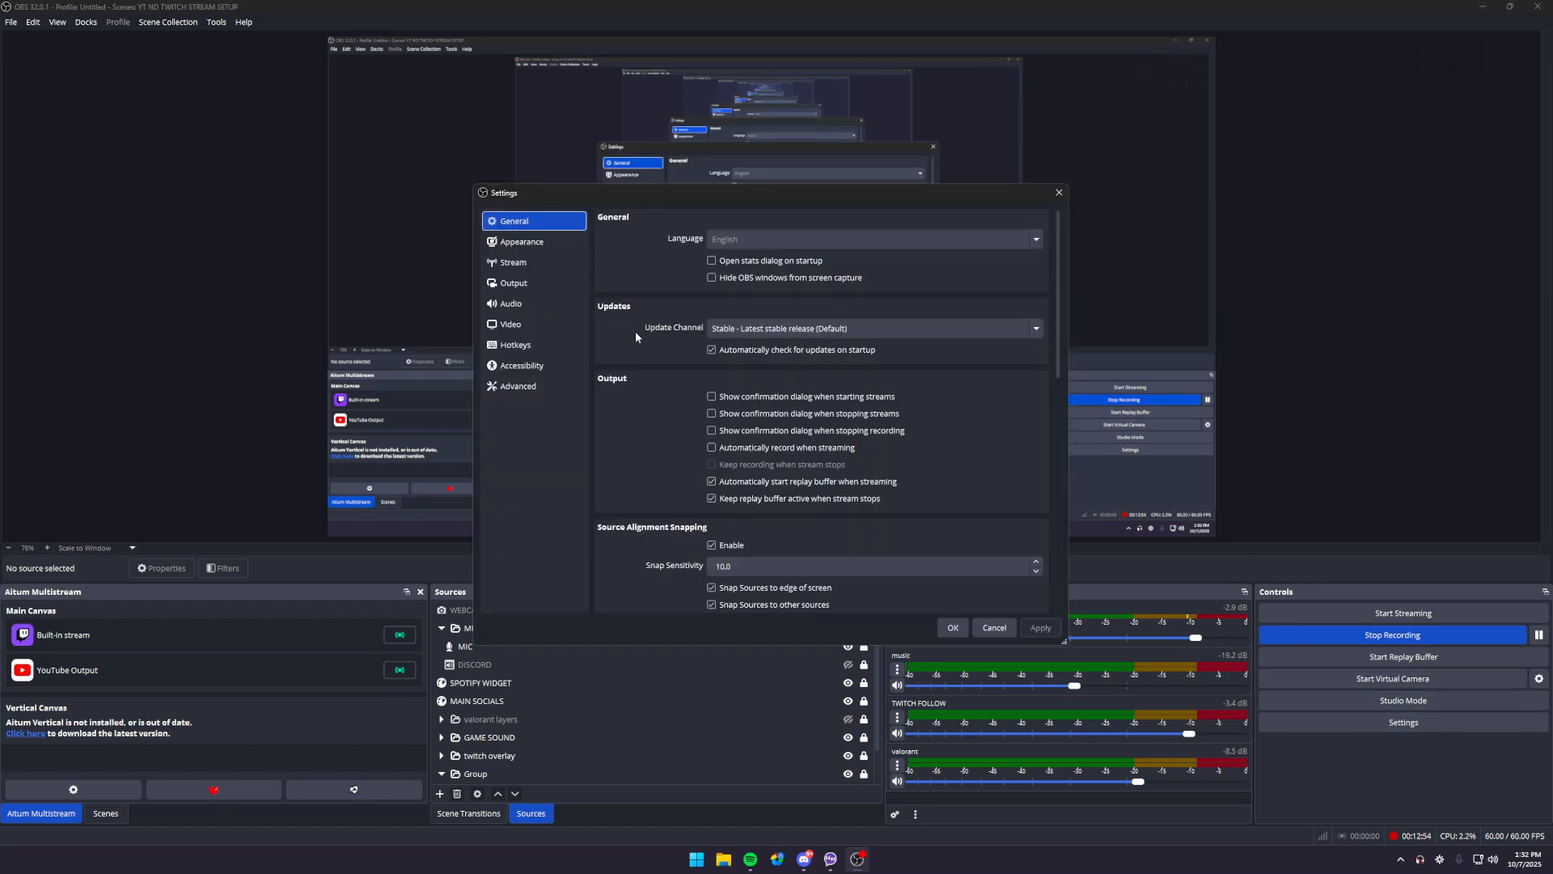
left_click(520, 323)
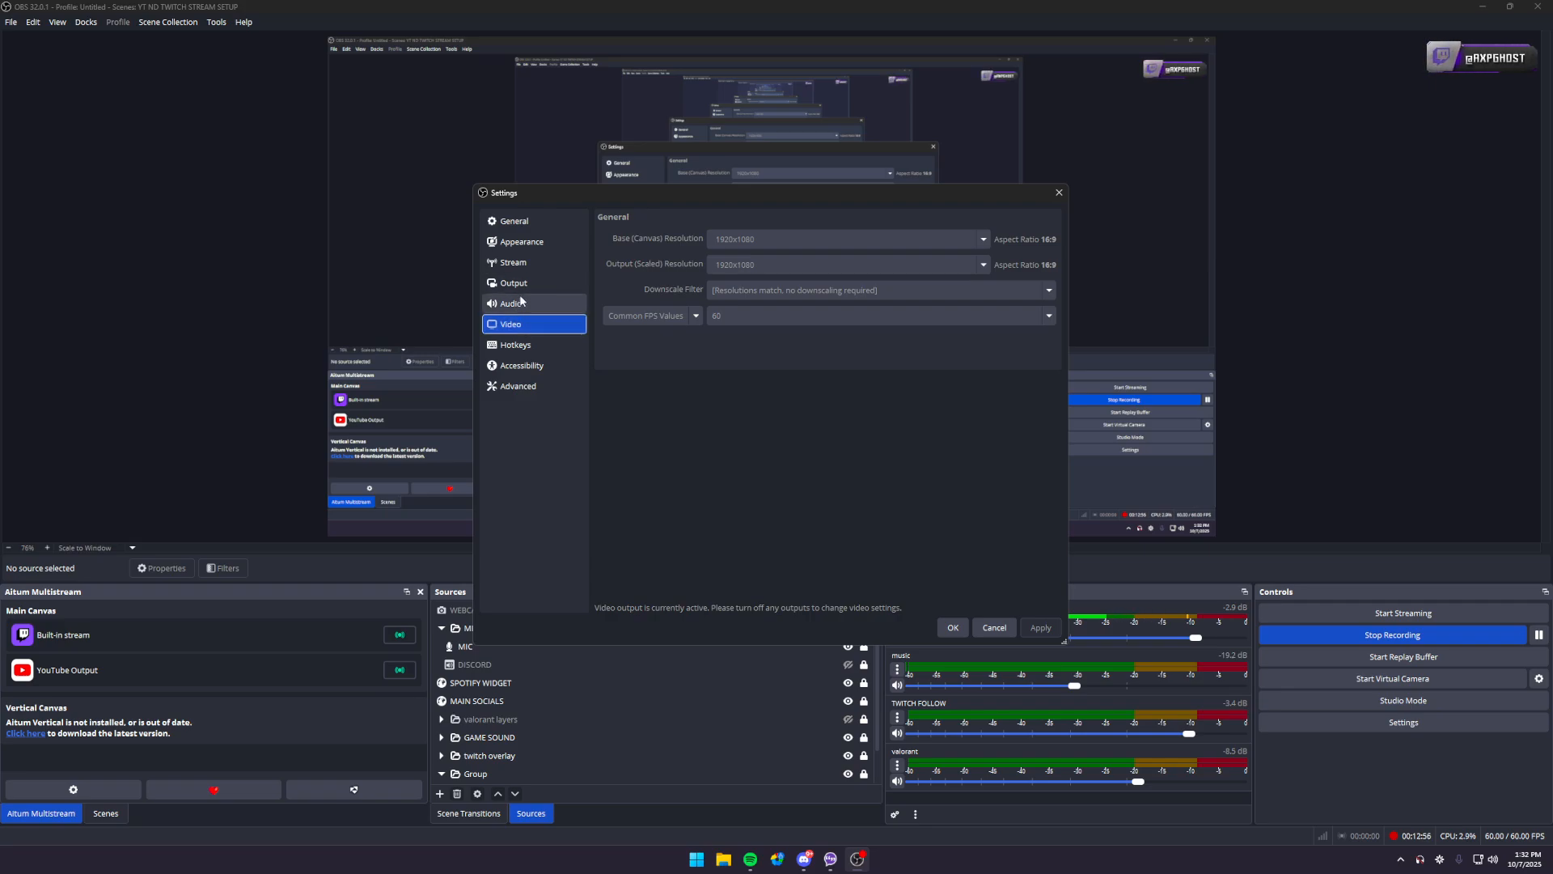
left_click(533, 284)
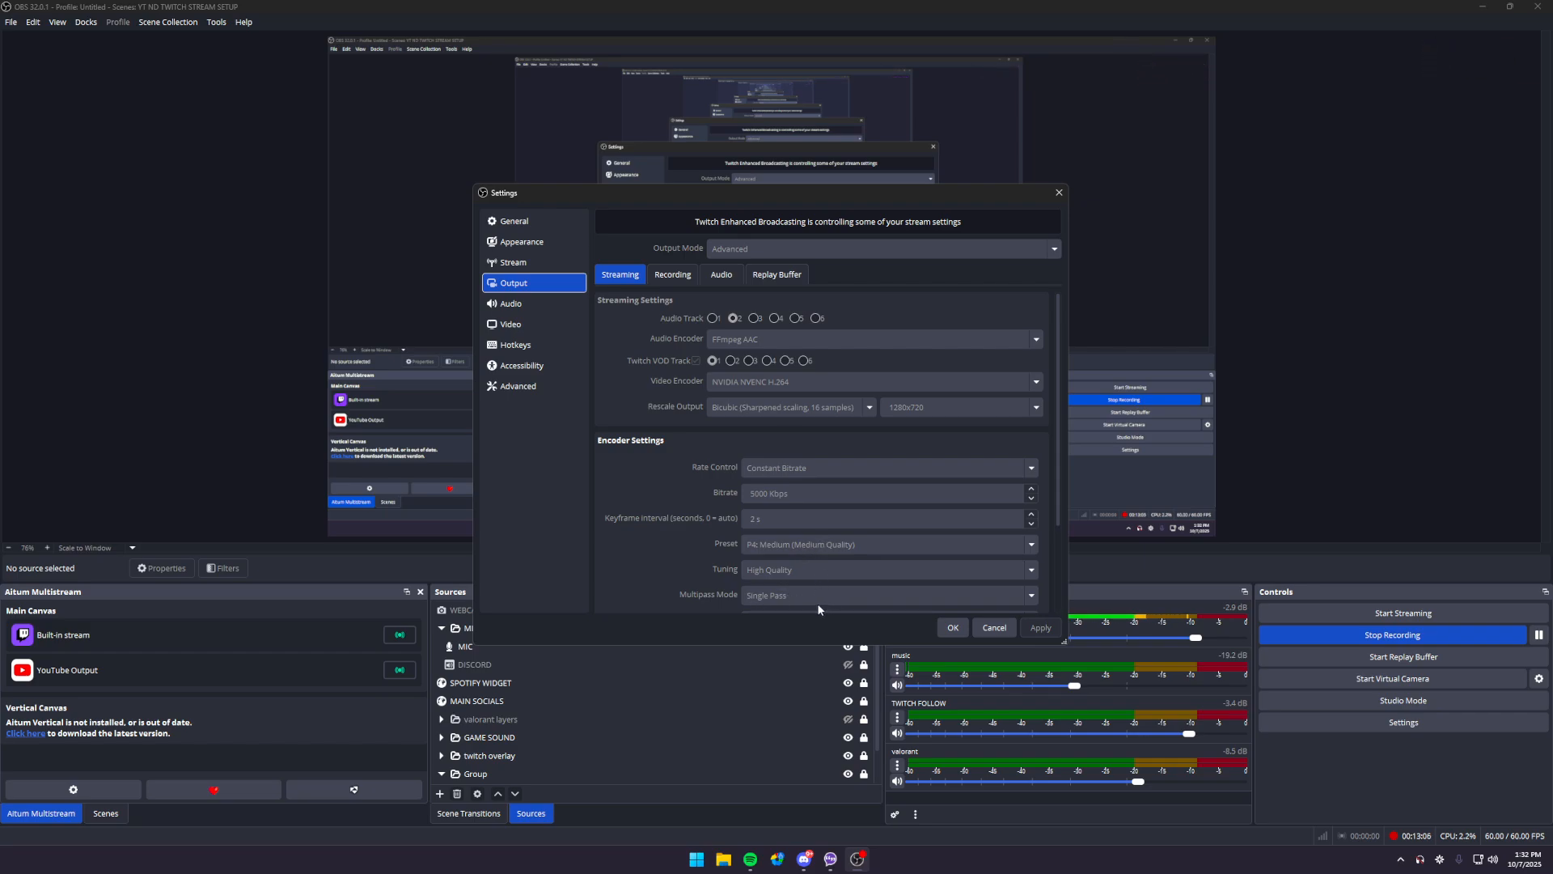
left_click(995, 629)
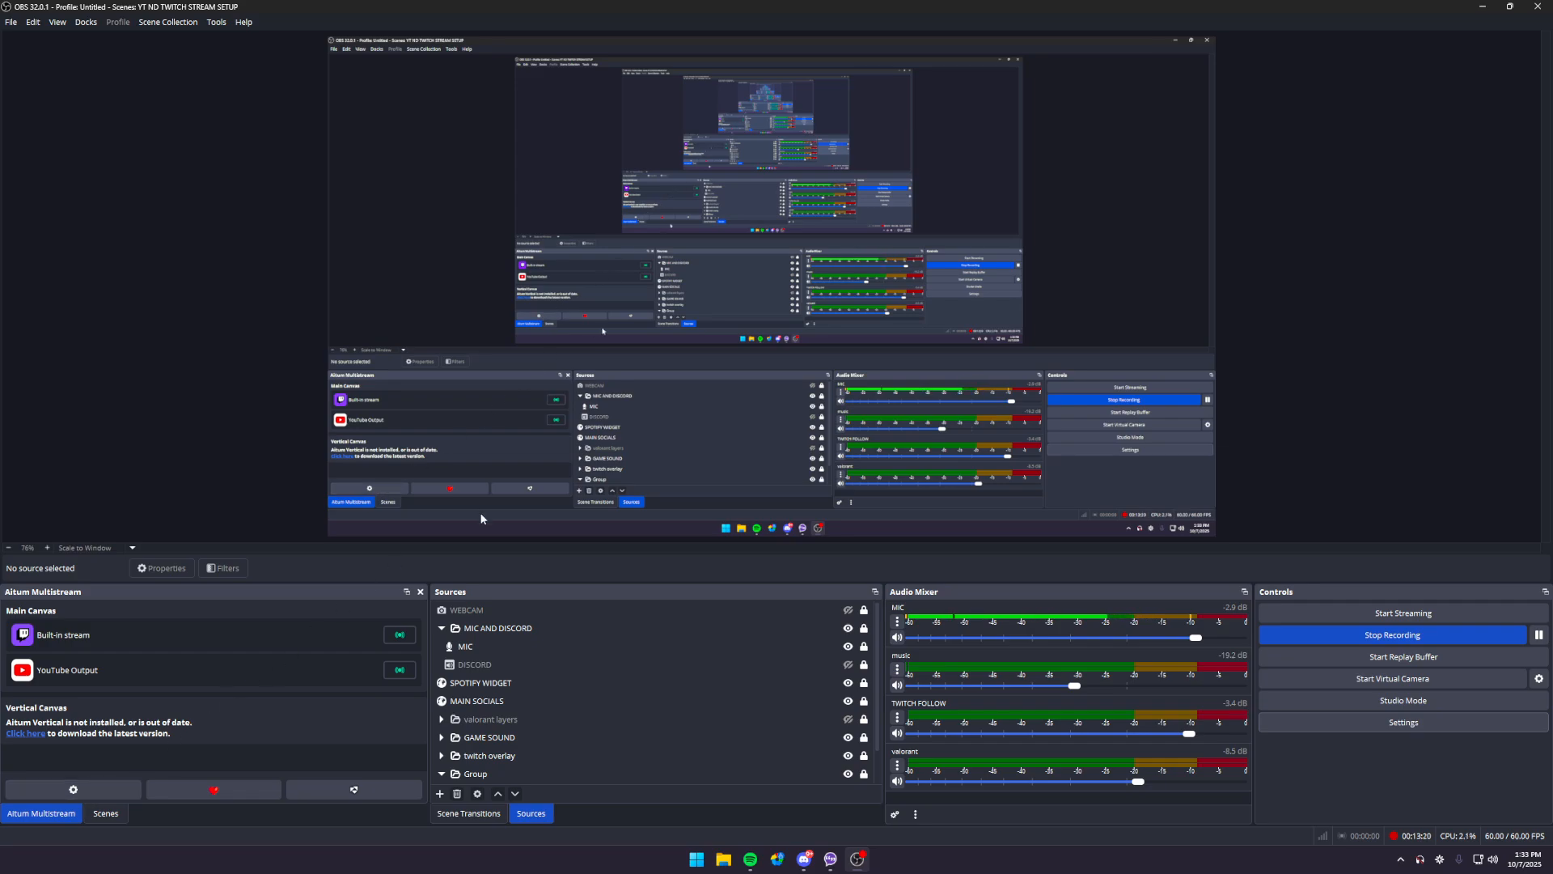
- Review the YouTube Output's video encoding settings in Aitum Multistream, keep the P3: Fast (Low Quality) preset, and confirm
left_click(113, 789)
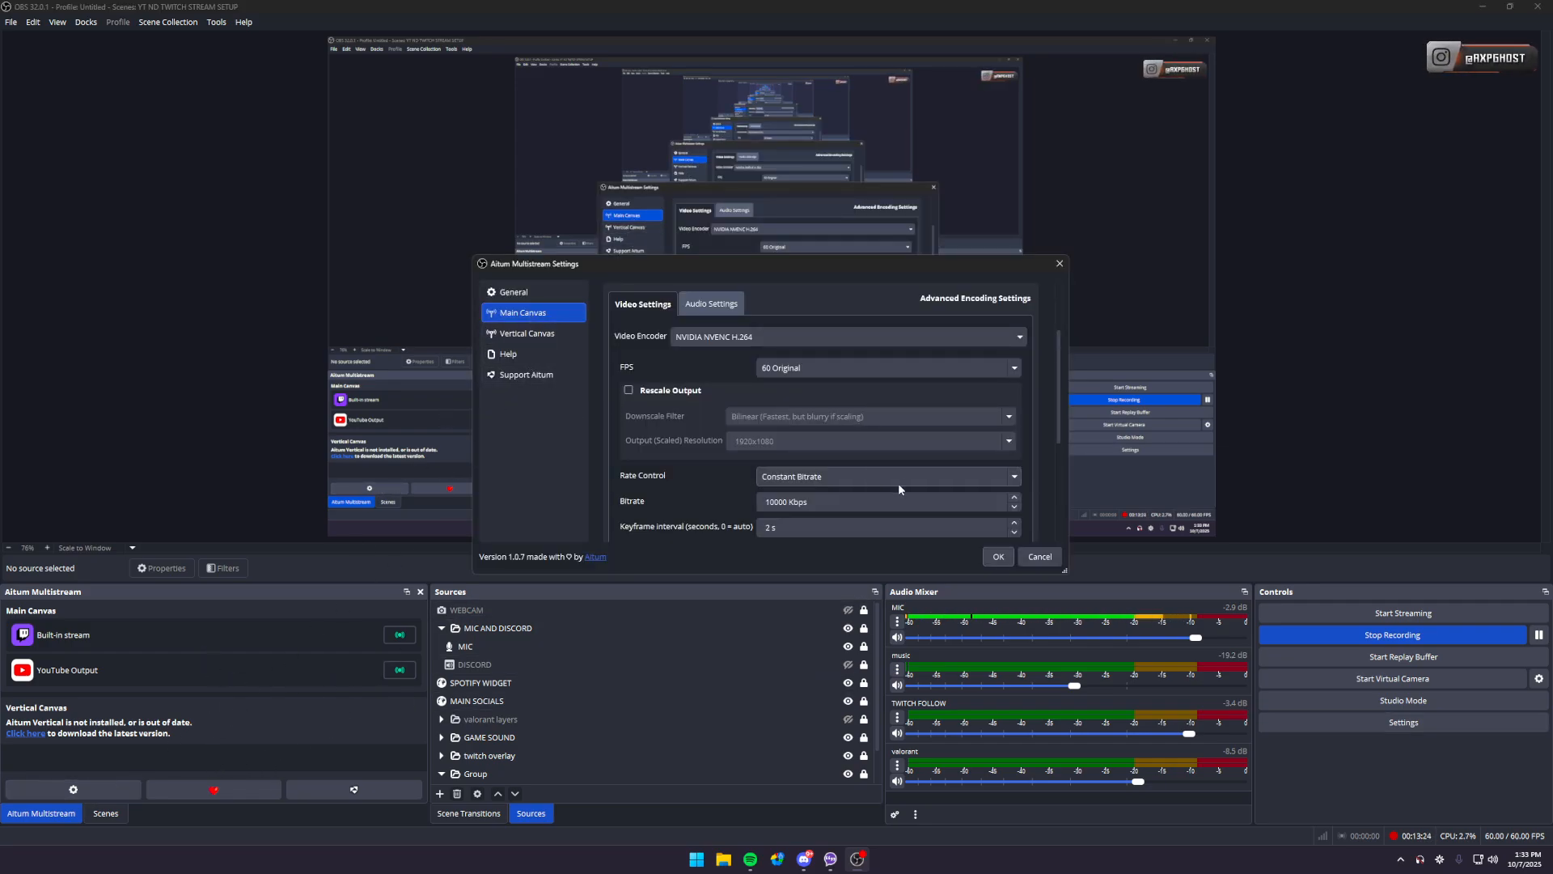
scroll(698, 498, "down", 2)
left_click(826, 445)
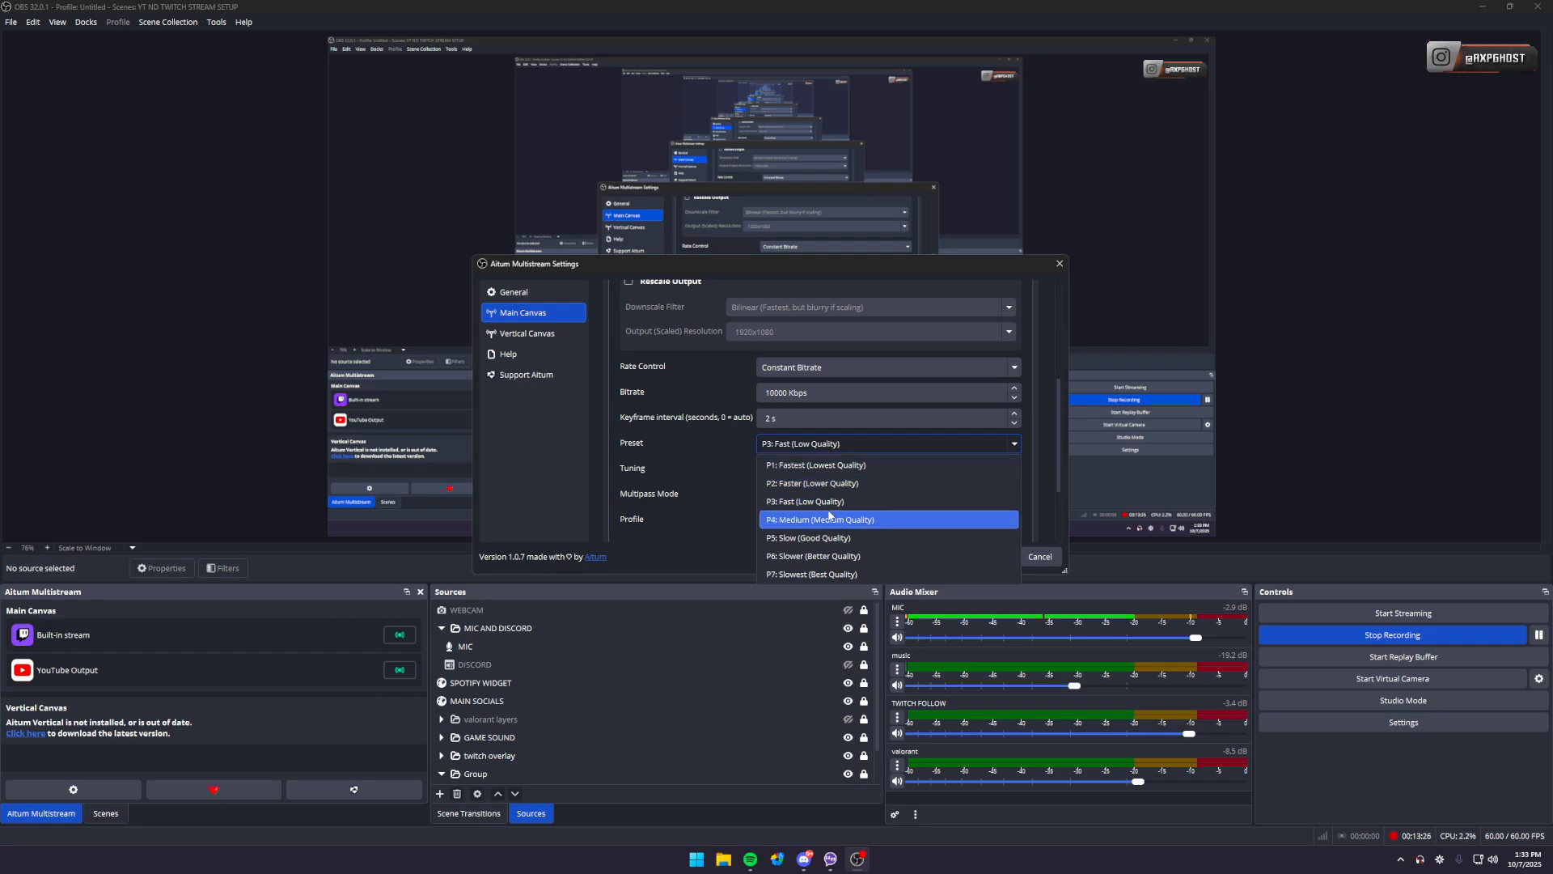
left_click(788, 498)
scroll(780, 461, "up", 2)
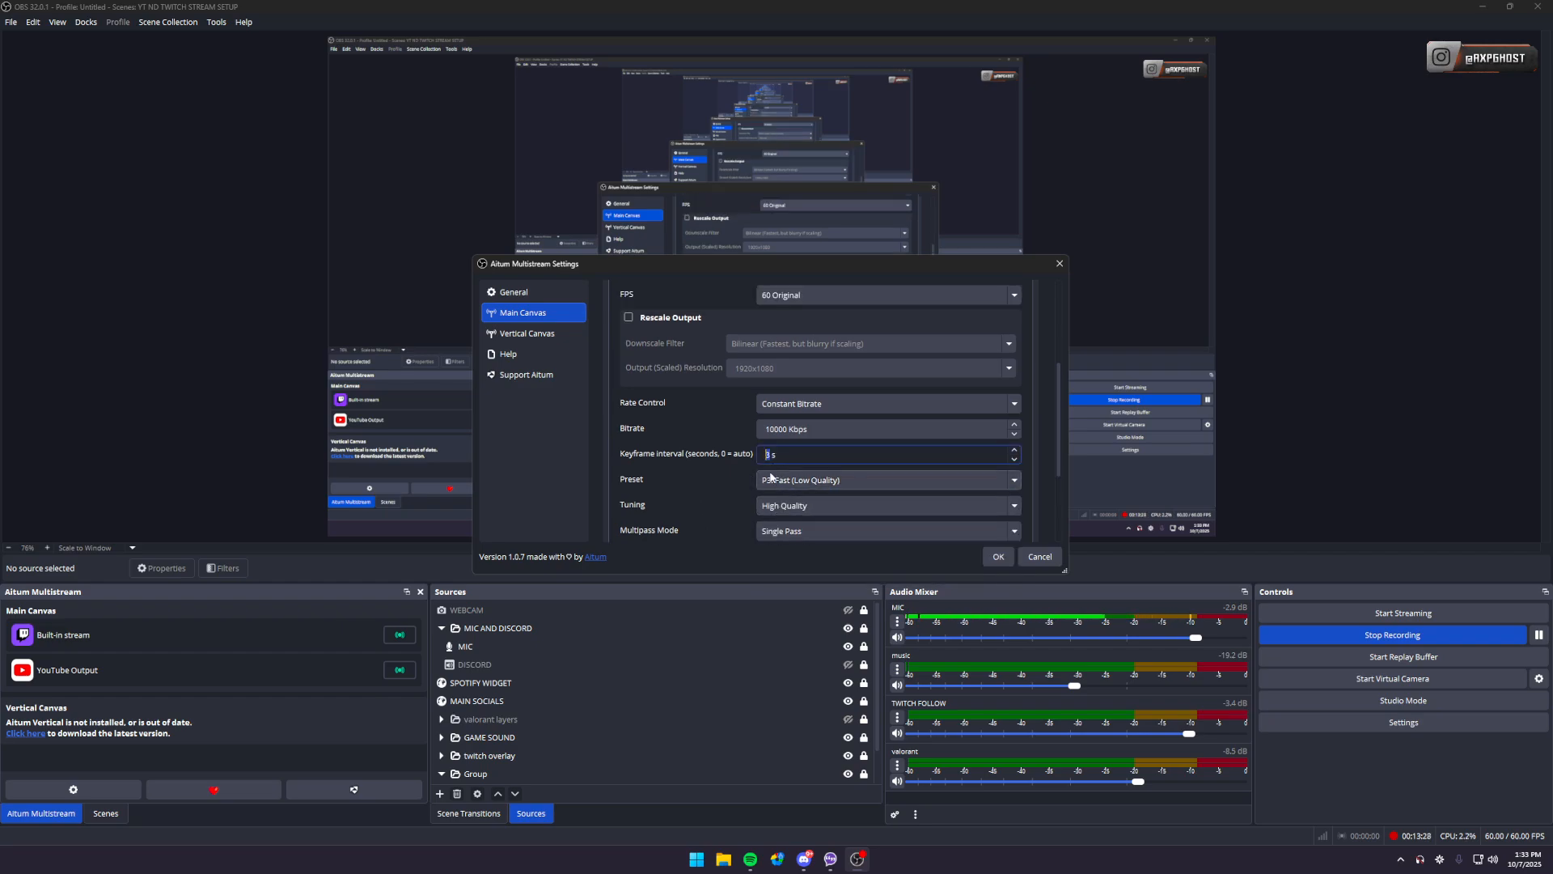
scroll(704, 500, "down", 1)
scroll(879, 414, "down", 1)
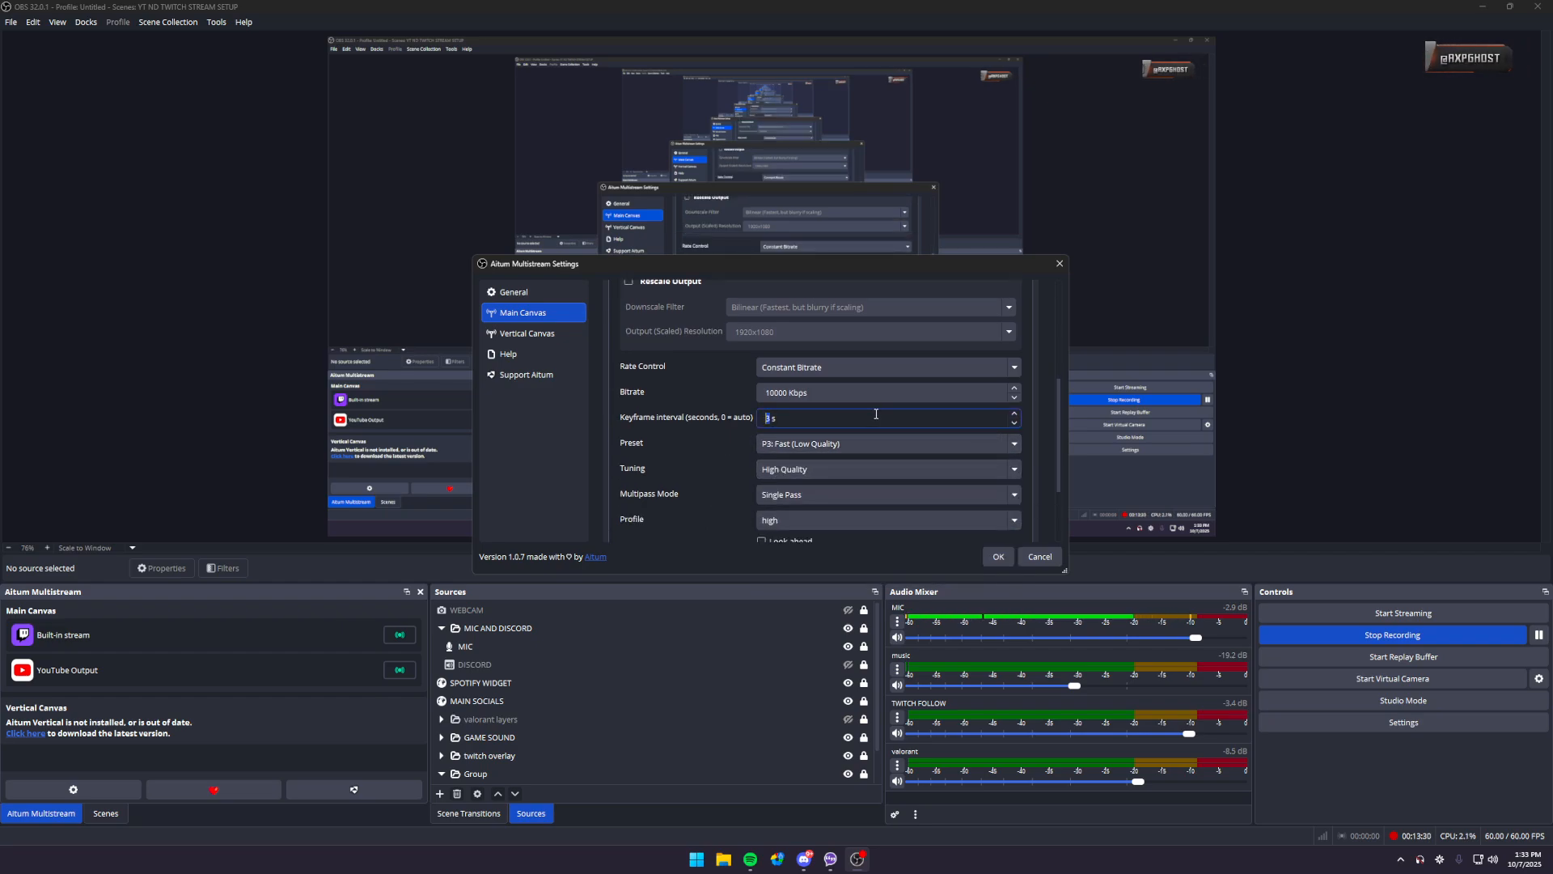
left_click(611, 474)
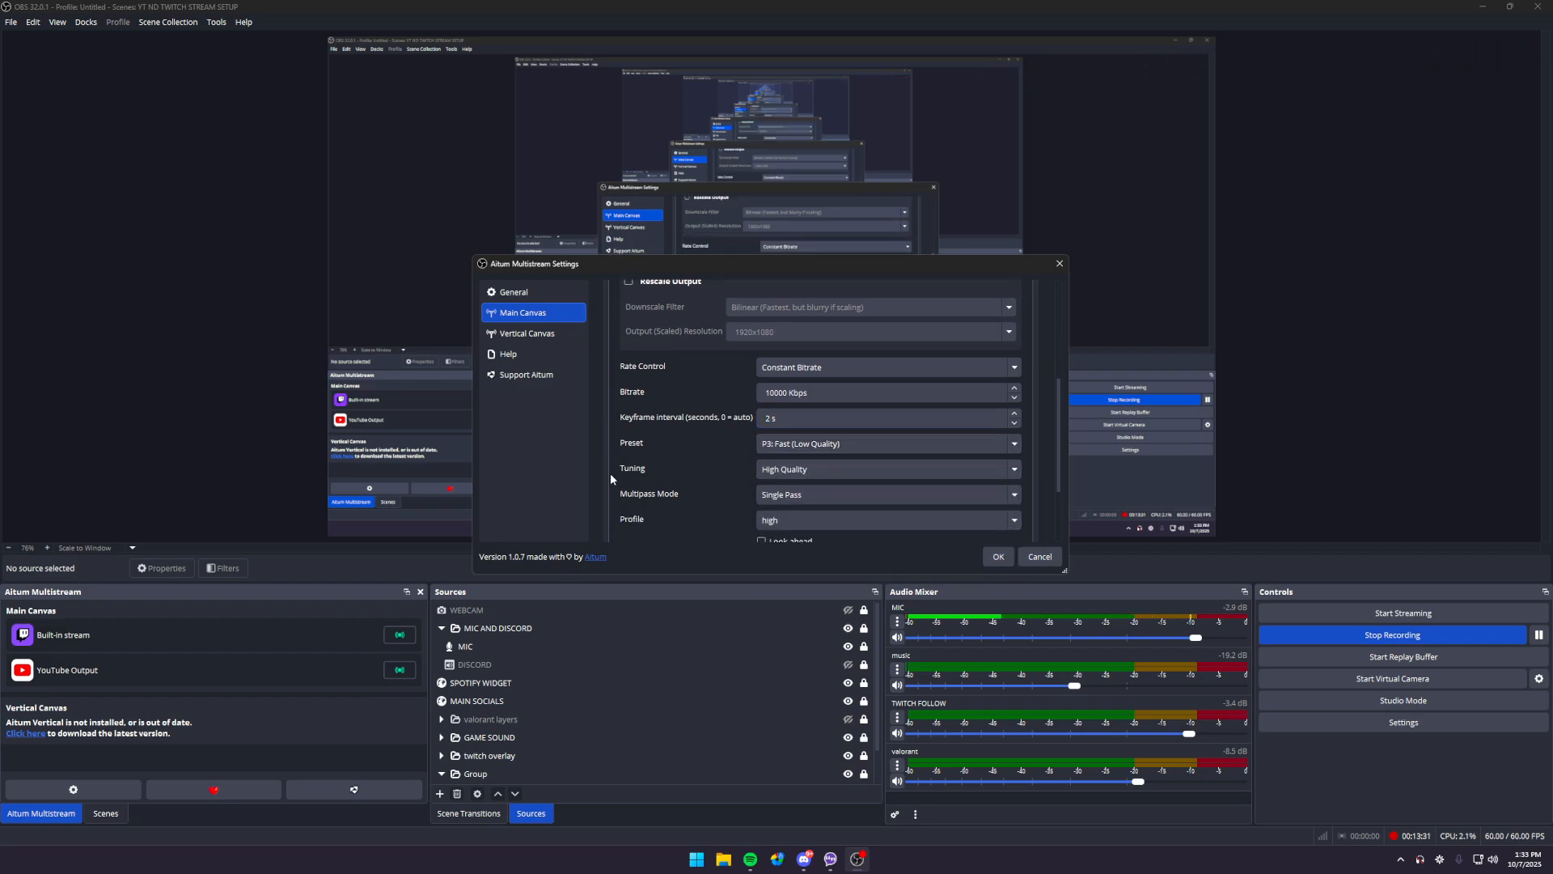
left_click(996, 558)
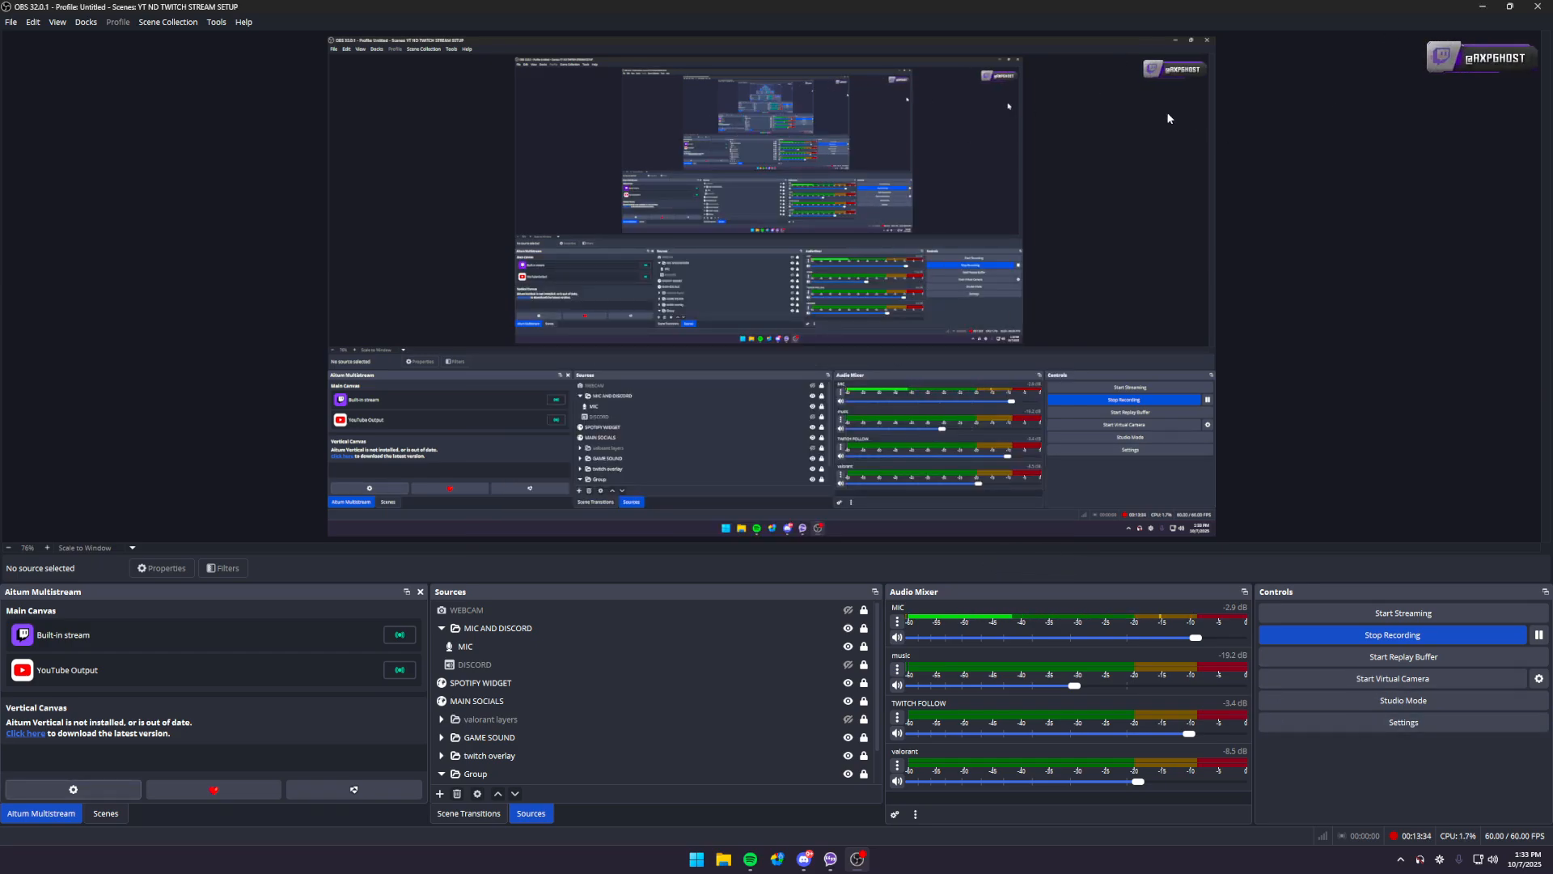
left_click(85, 22)
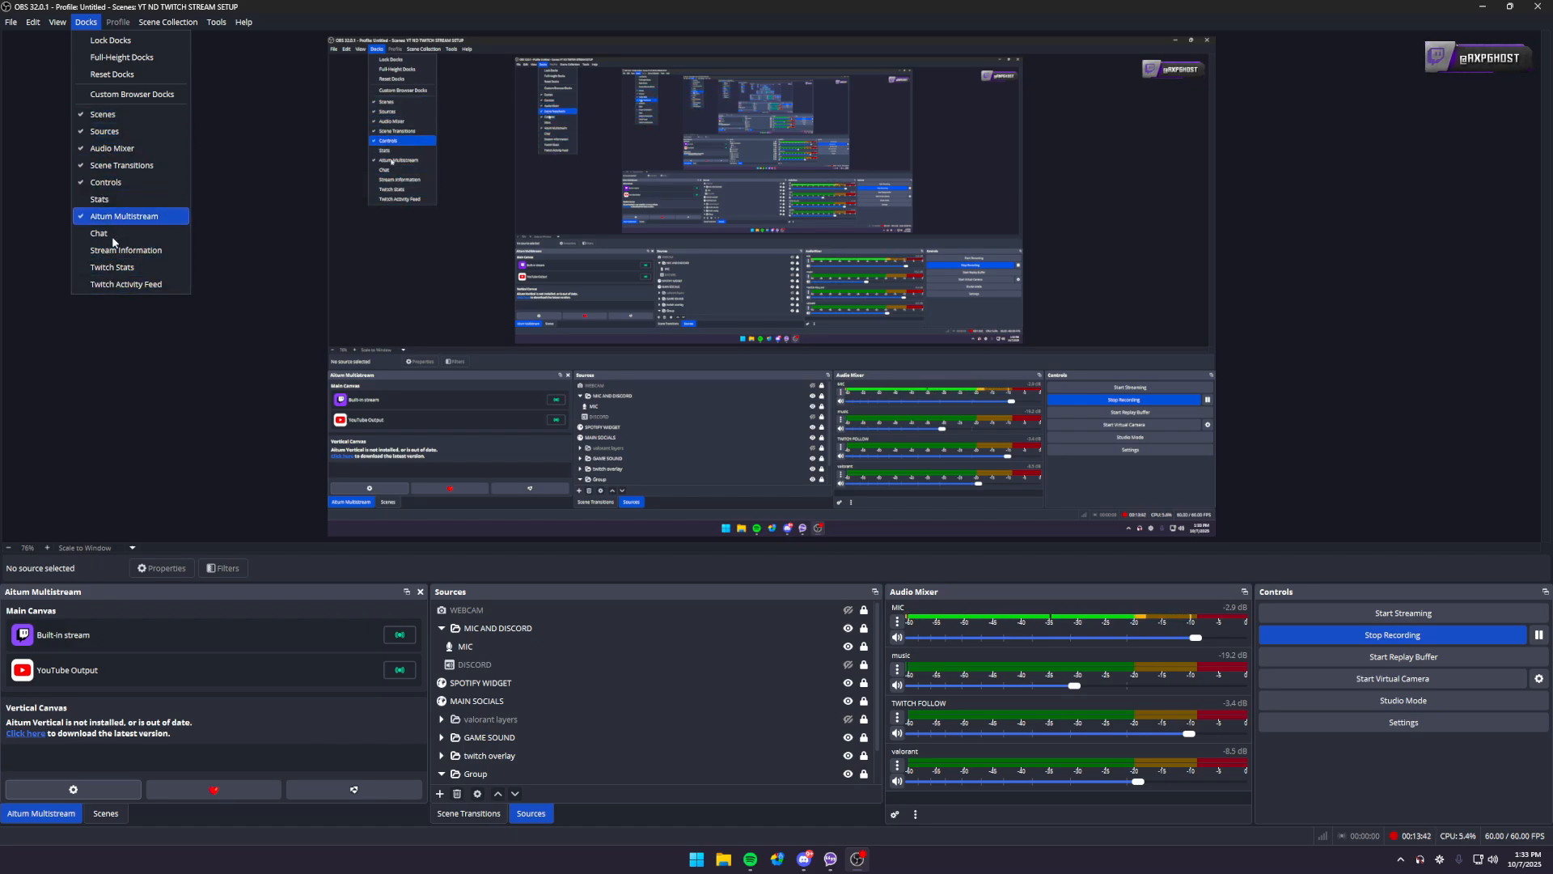
left_click(247, 534)
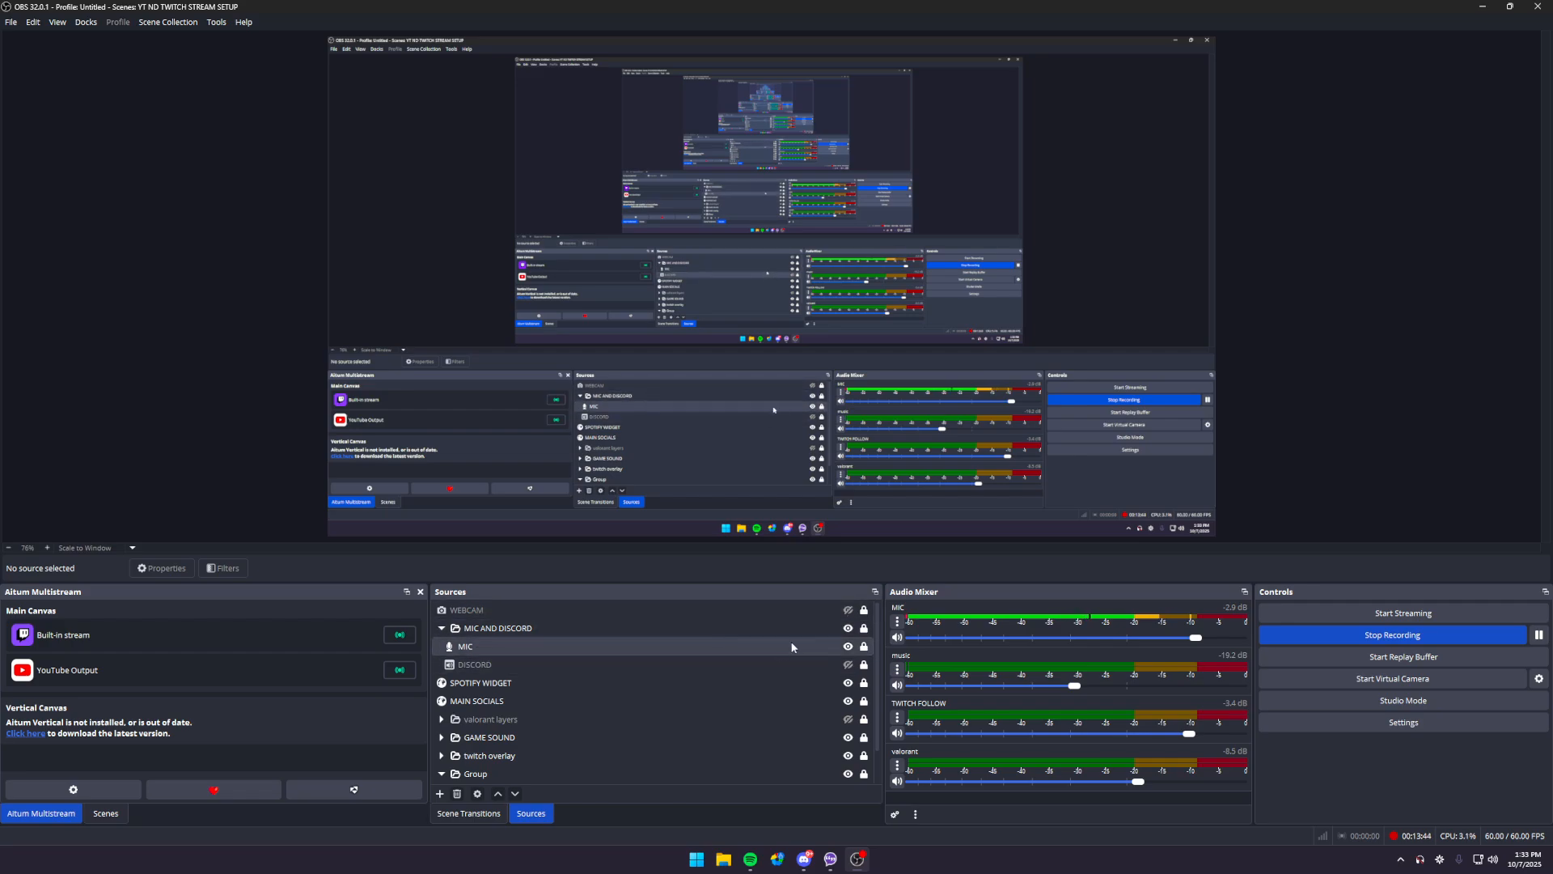
- Briefly show the valorant layers group in the scene and hide it again
scroll(792, 647, "down", 2)
left_click(848, 682)
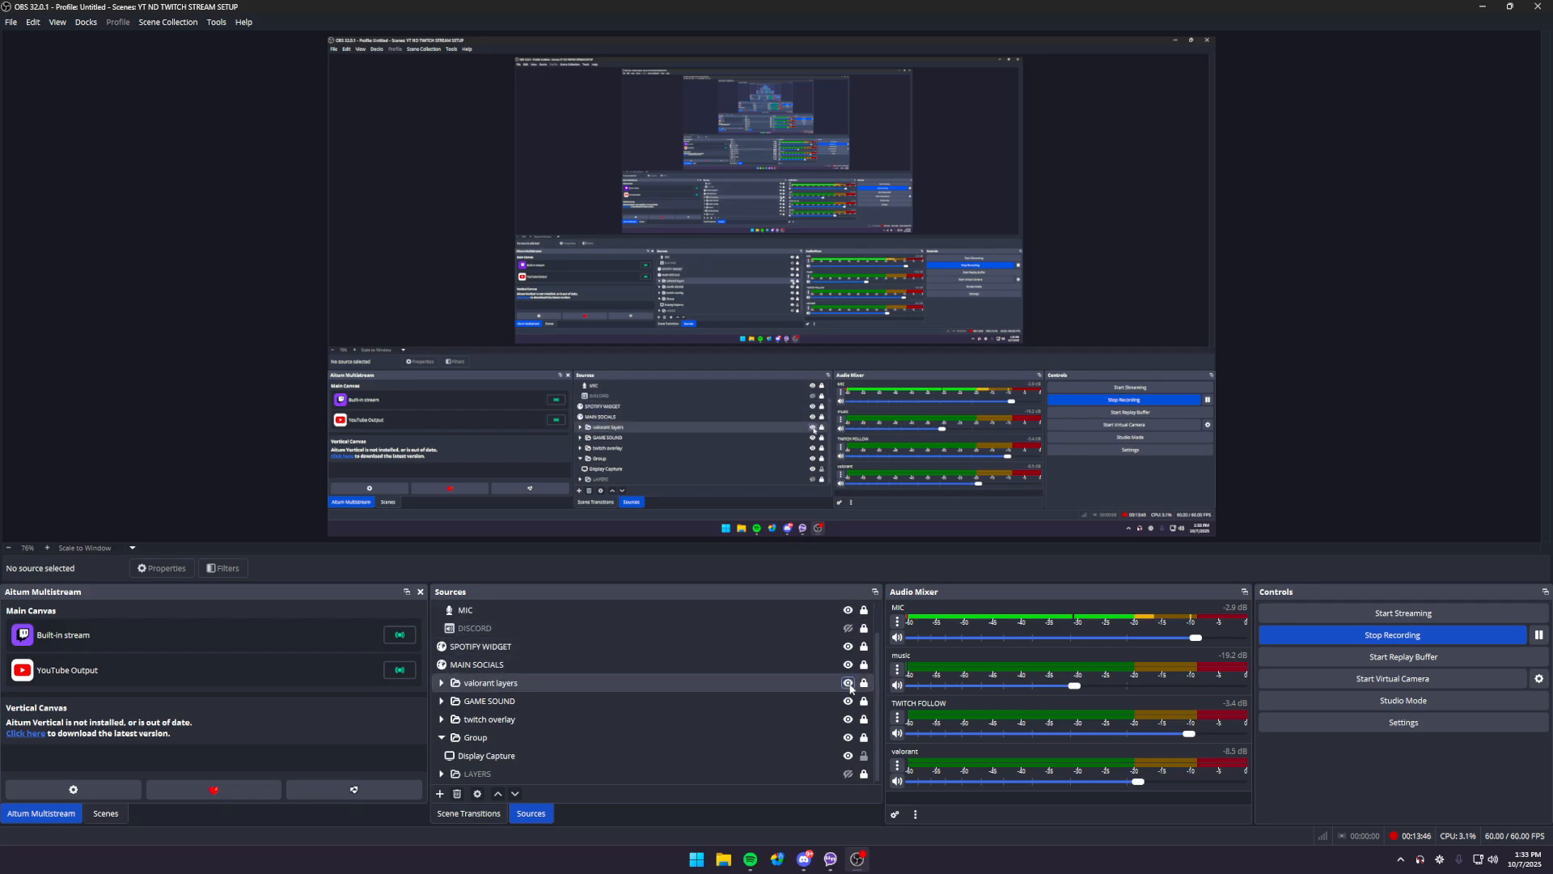
left_click(848, 682)
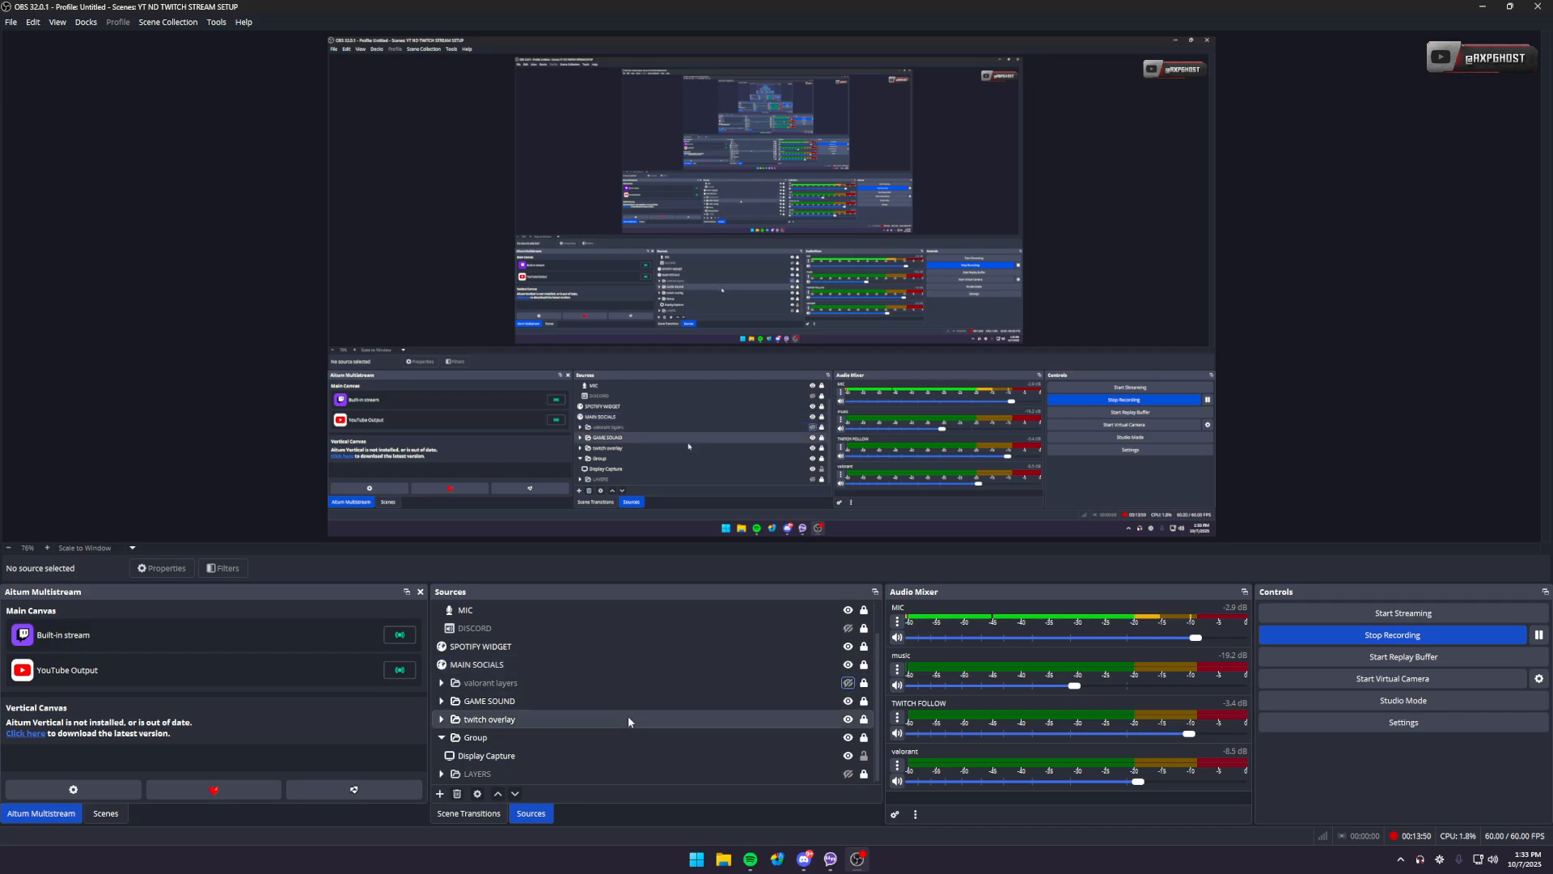
left_click(514, 774)
right_click(524, 775)
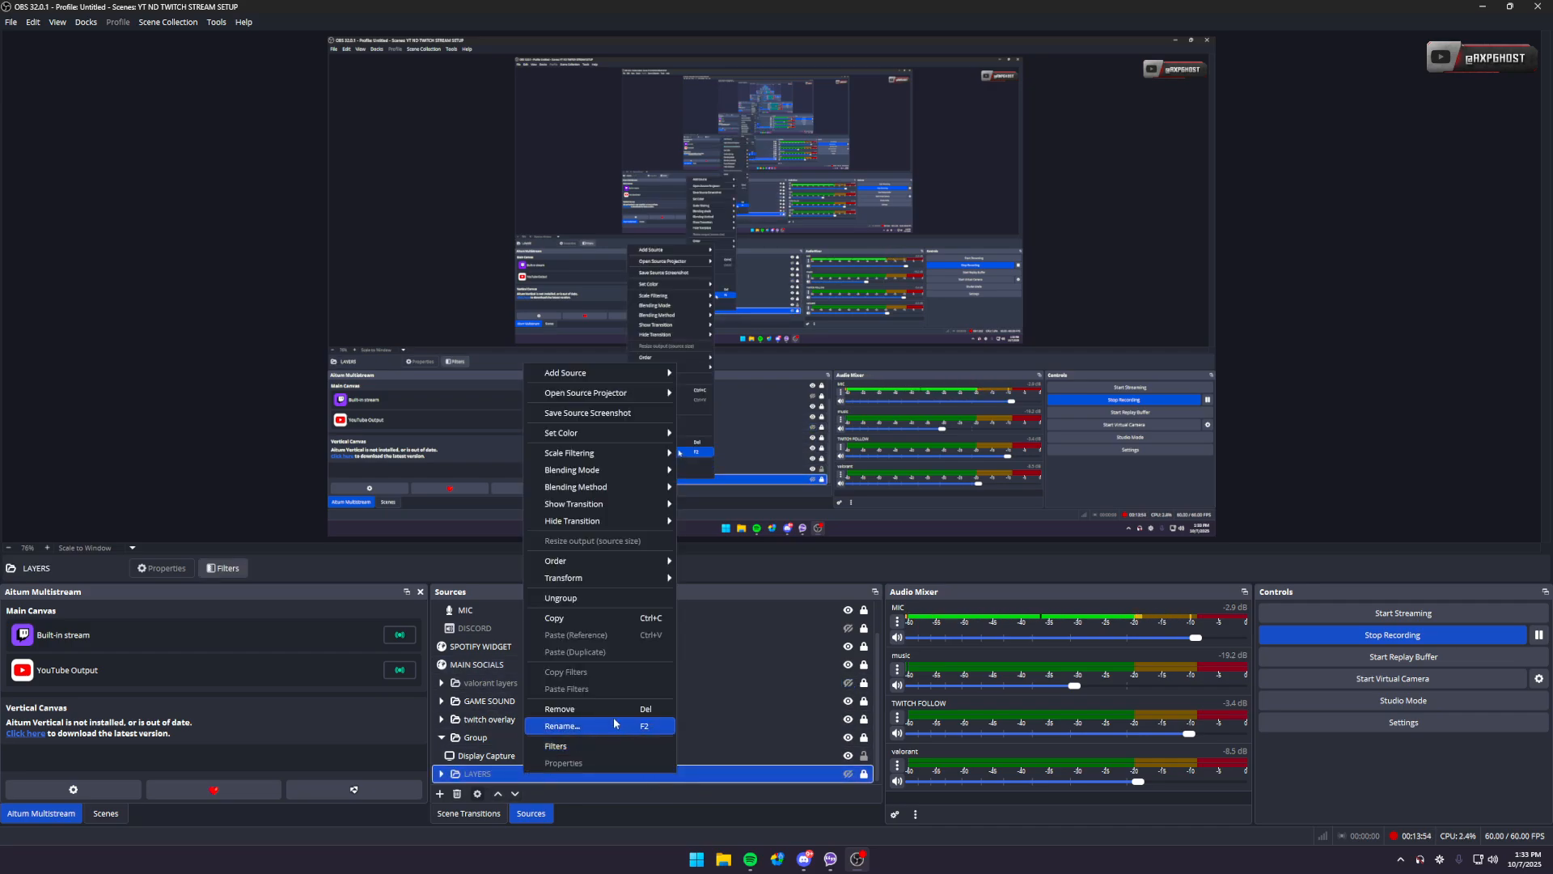
left_click(698, 794)
scroll(628, 726, "up", 2)
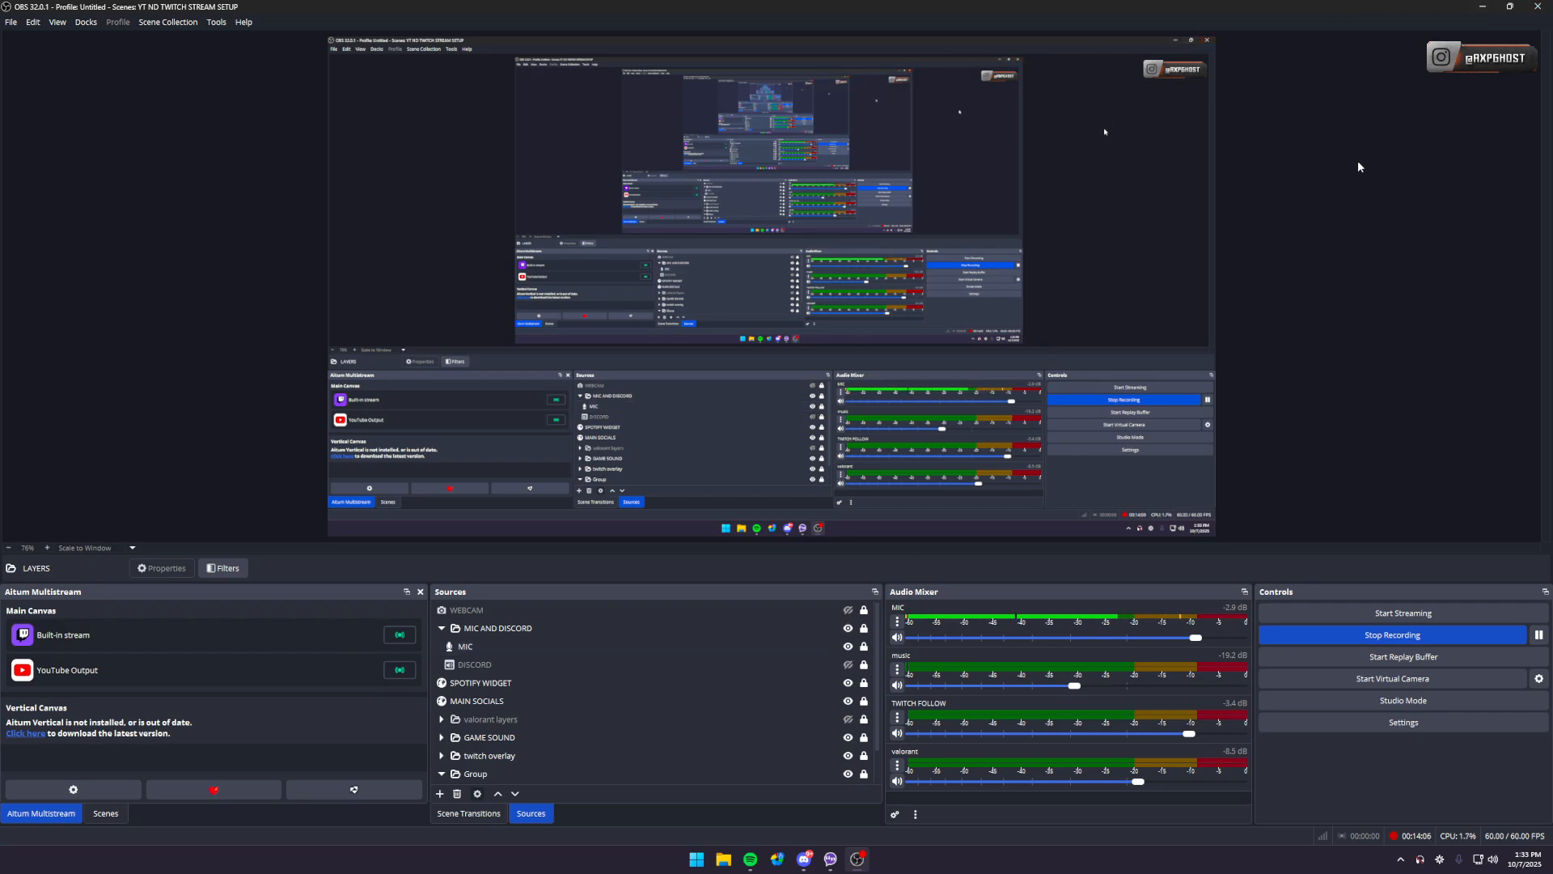
mouse_move(1508, 13)
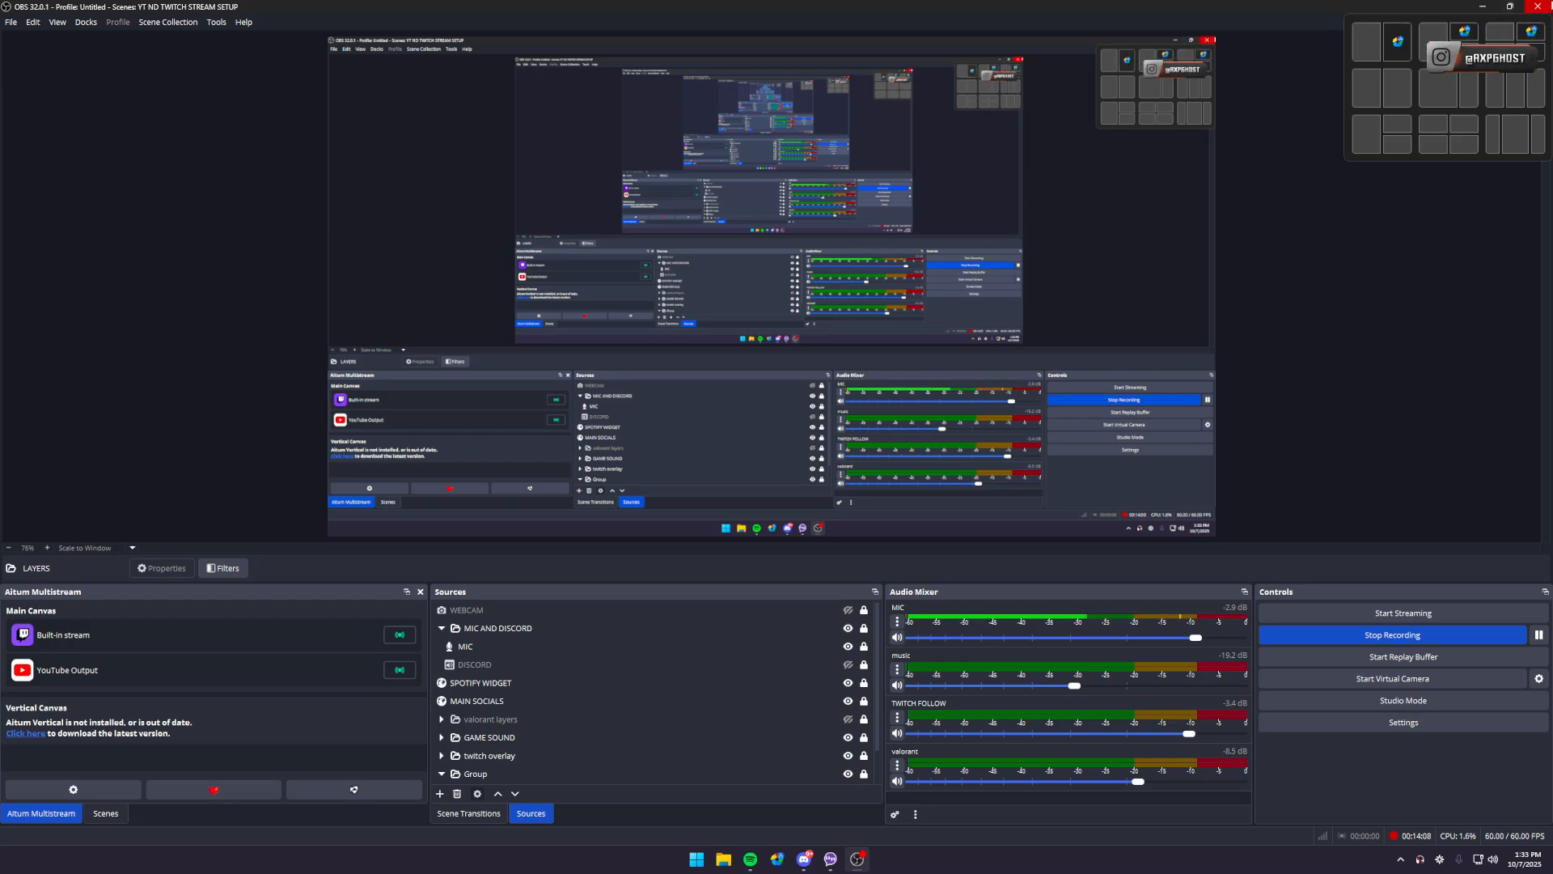
- Start closing OBS and decline the exit confirmation to keep the recording running
left_click(1547, 5)
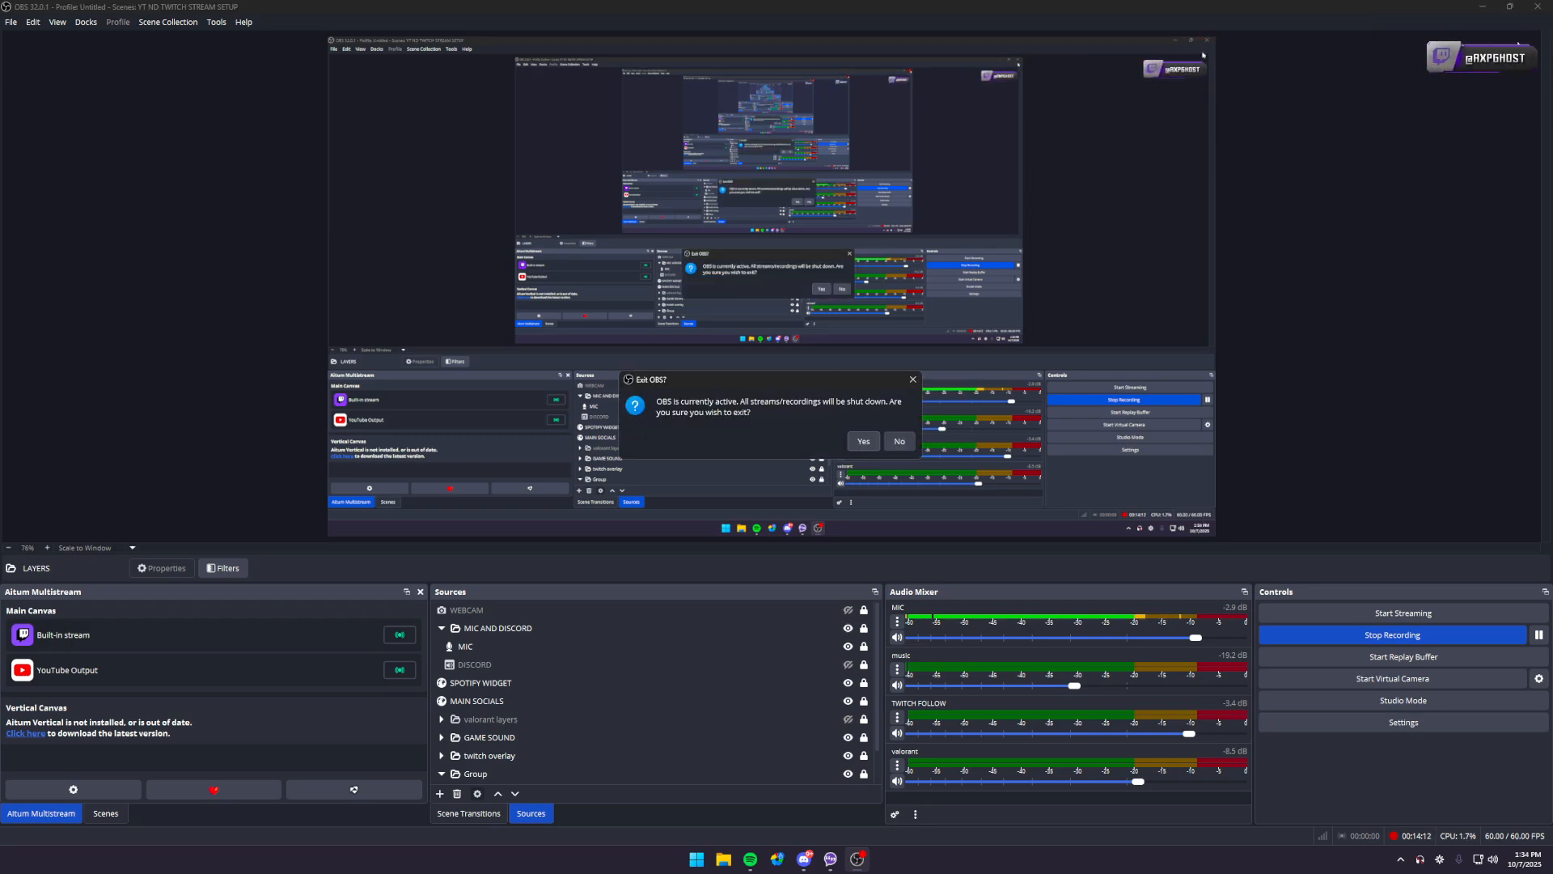
left_click(910, 443)
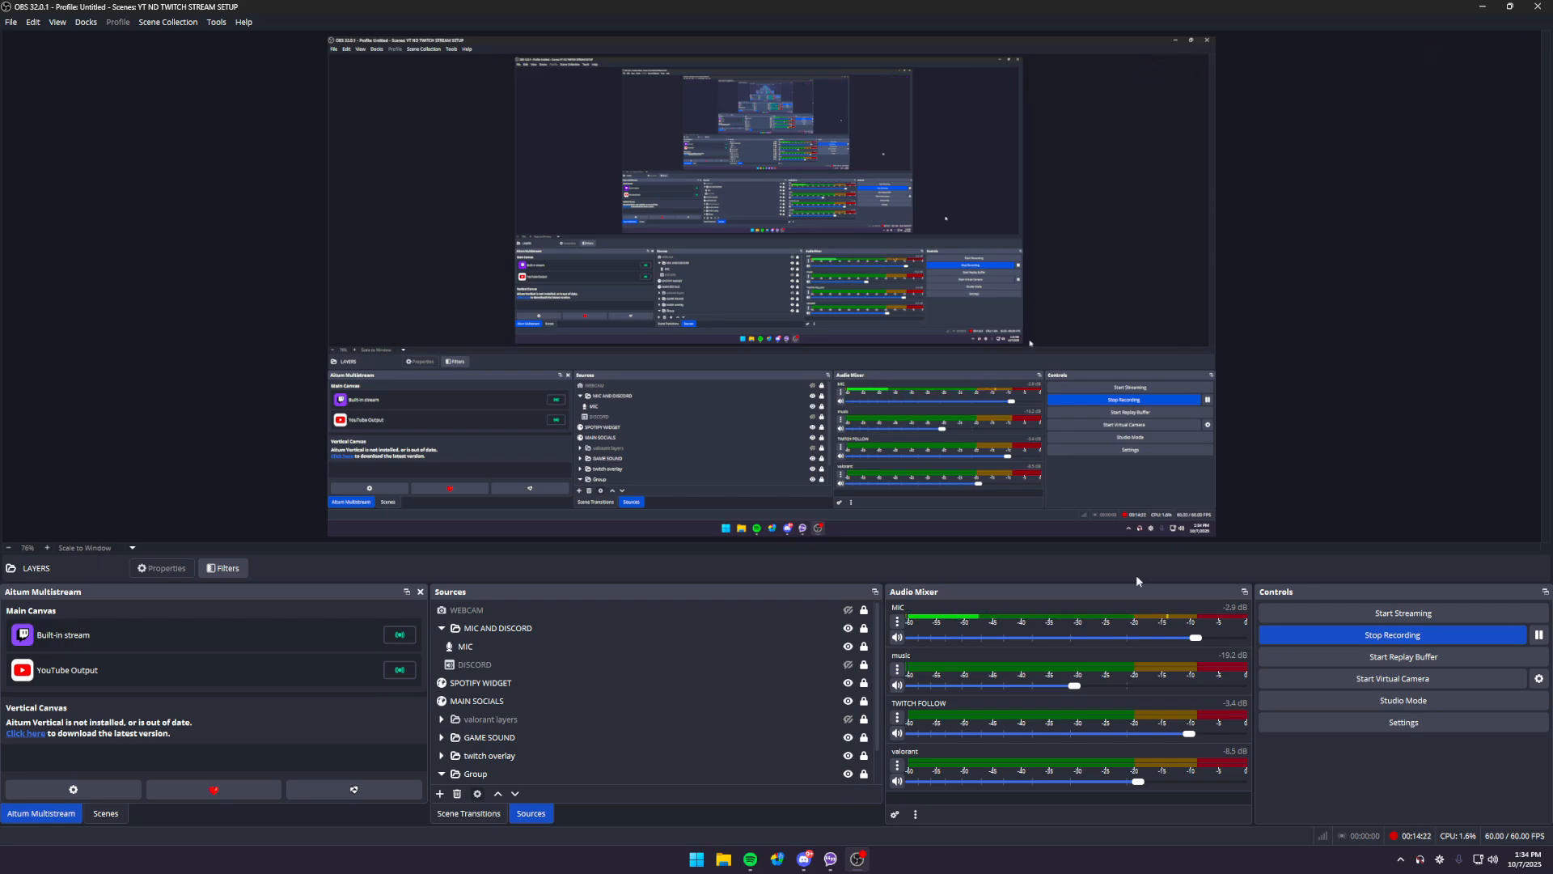
- Switch to Discord, examine the Botrix plugin instructions in the GHOST MULTISTREAM SETUP GUIDE post, and return to OBS
left_click(804, 858)
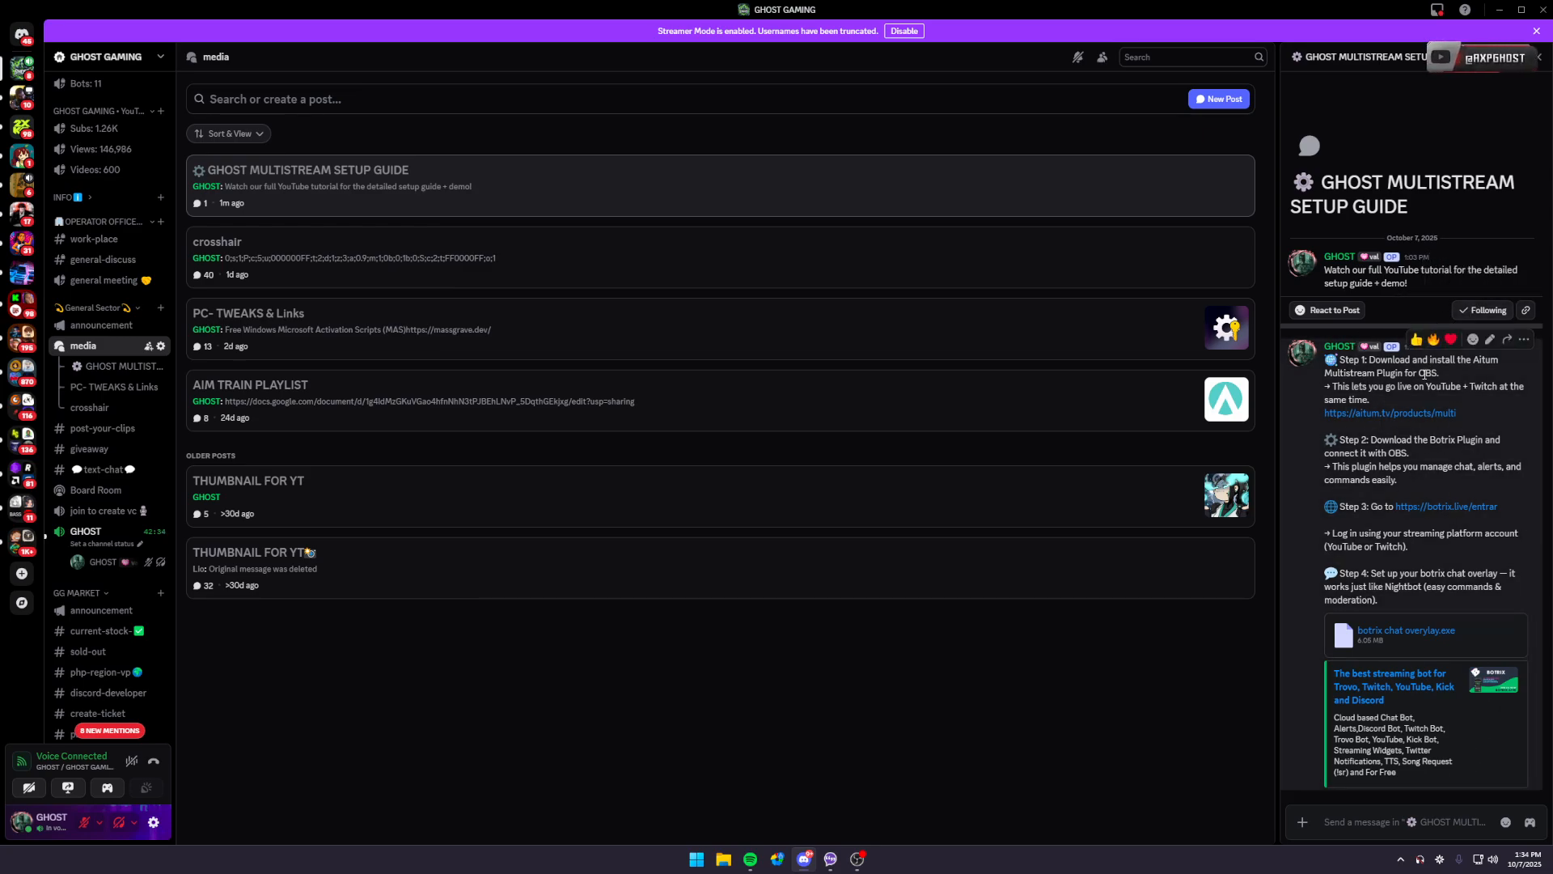
triple_click(1451, 468)
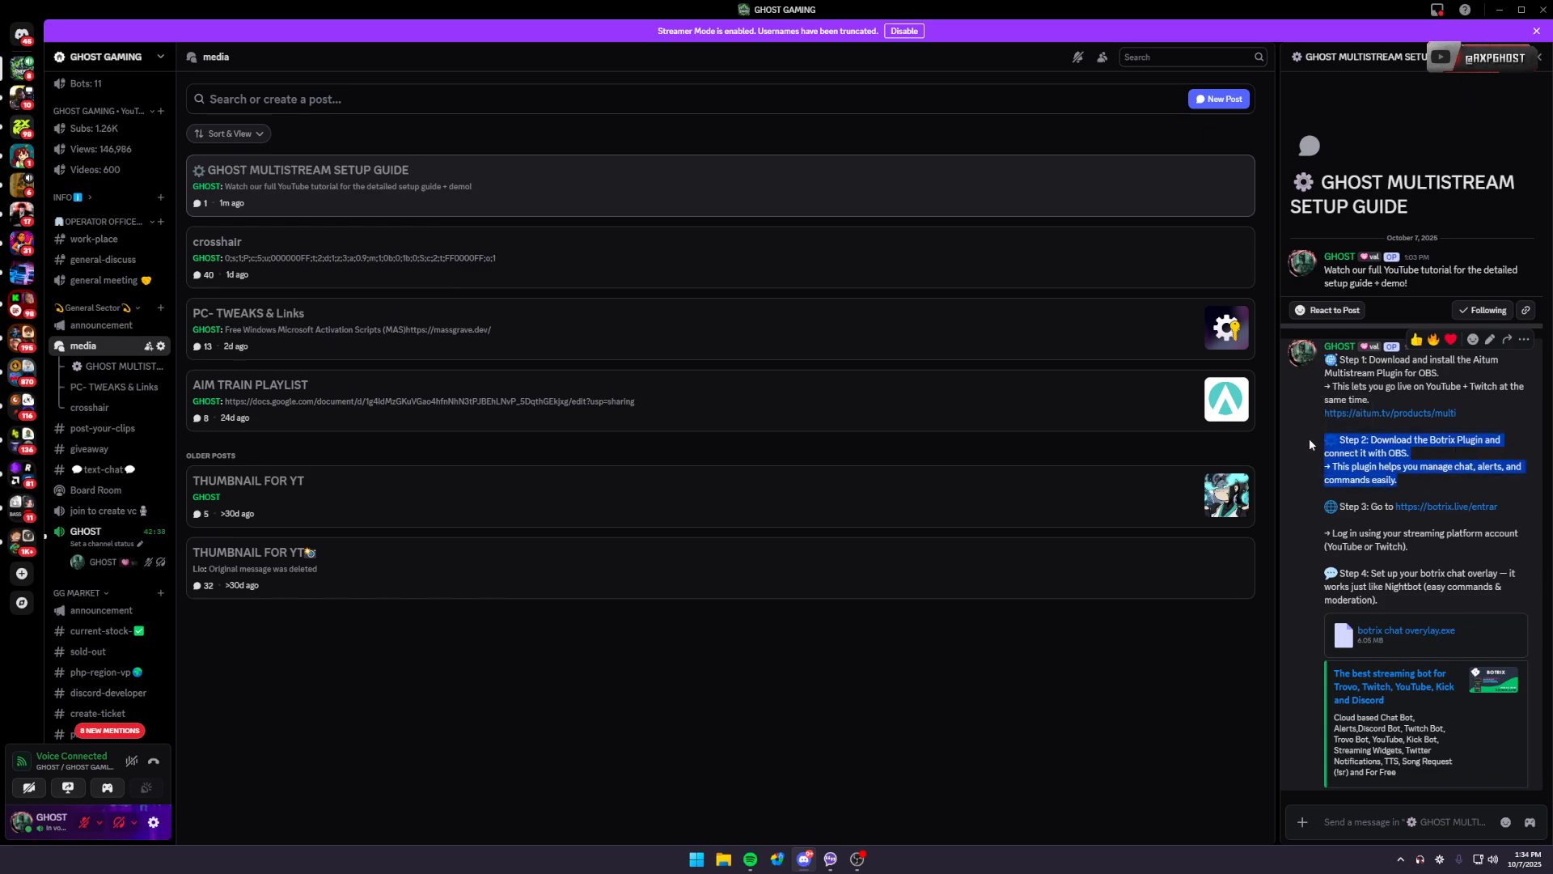
left_click(1425, 472)
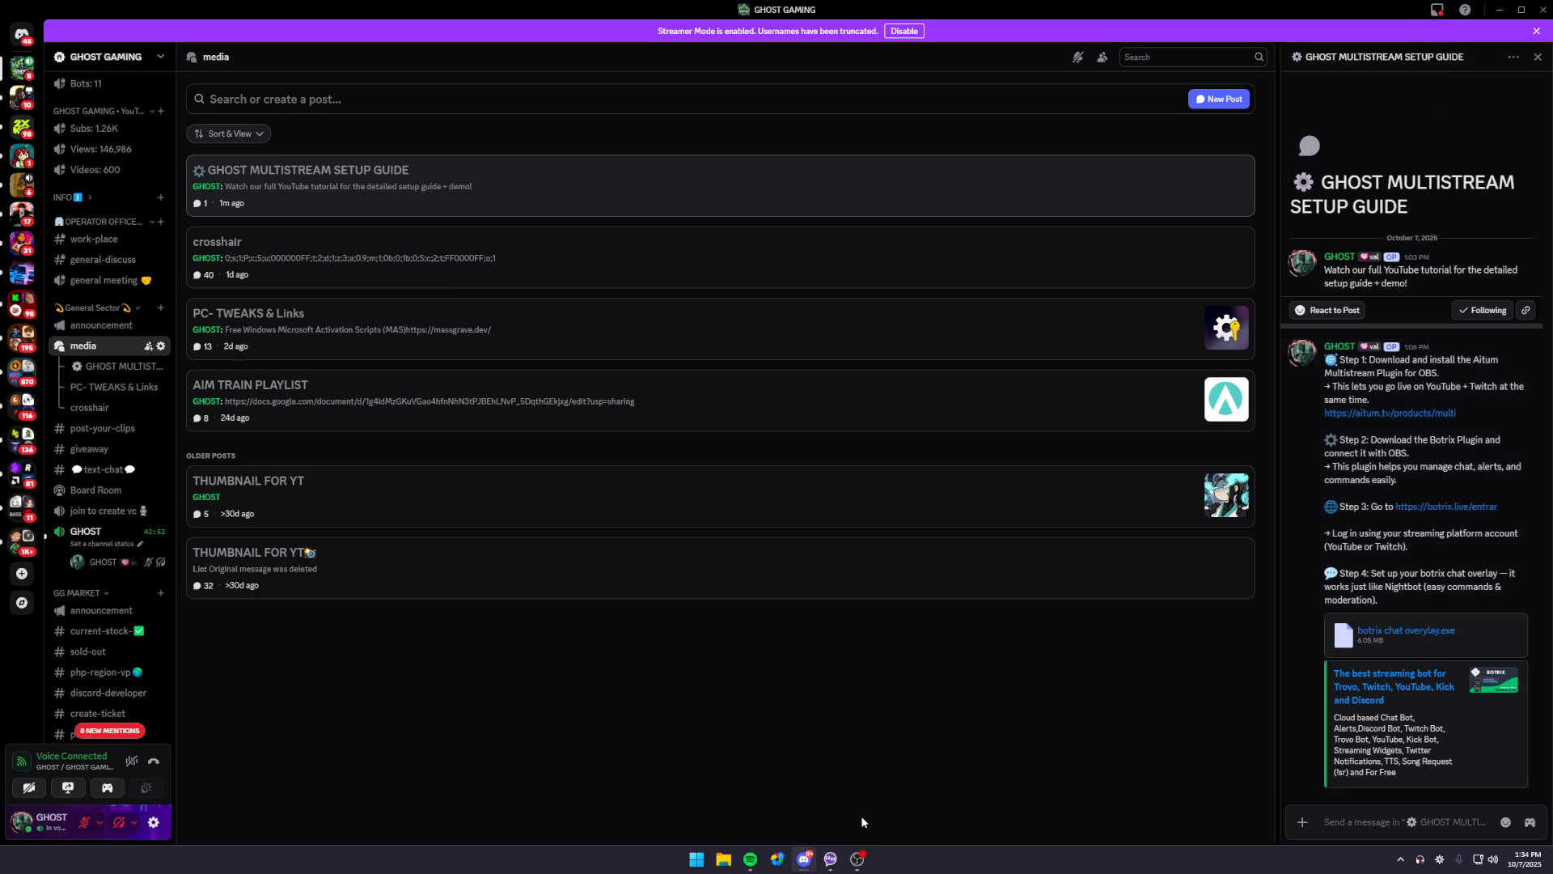
left_click(857, 858)
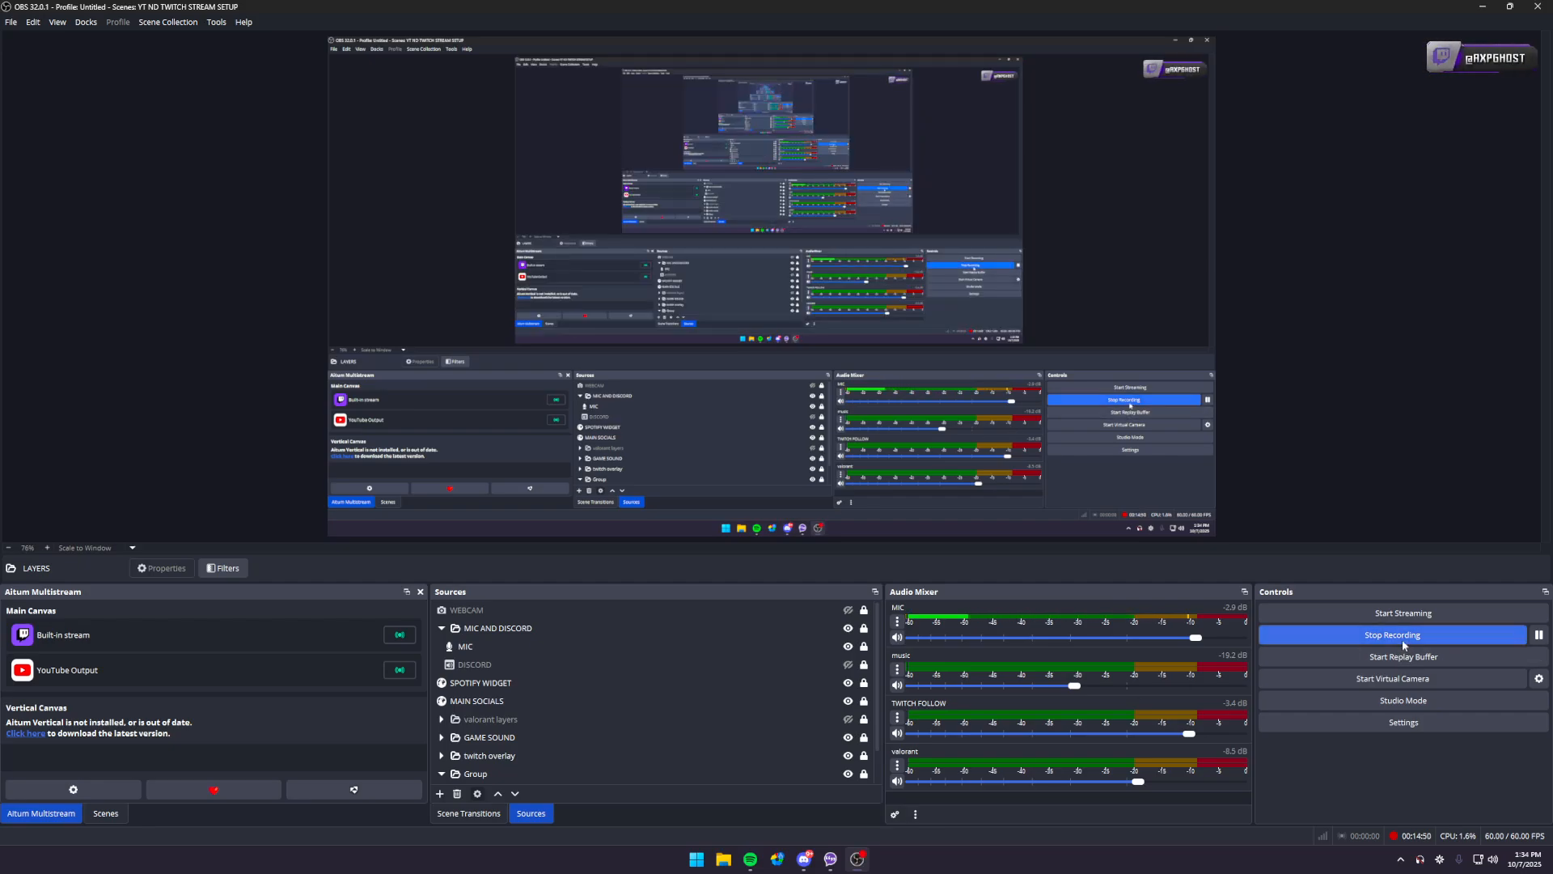